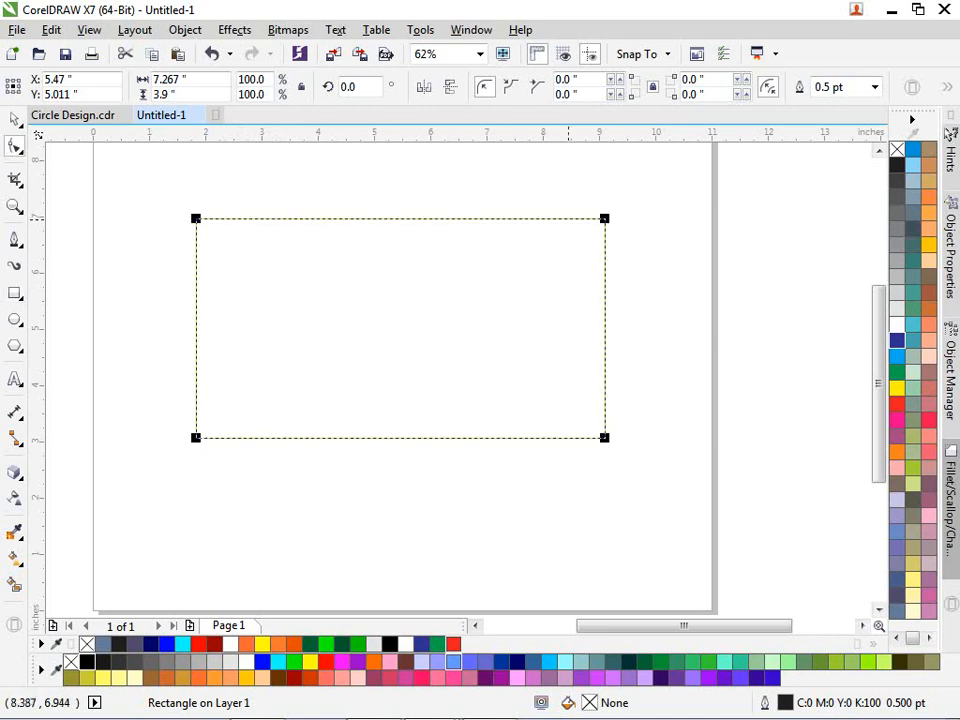
# - Round the rectangle's corners to 1.95" into a pill and add one inside contour offset 1.217"
pyautogui.moveTo(602, 225); pyautogui.dragTo(553, 338)
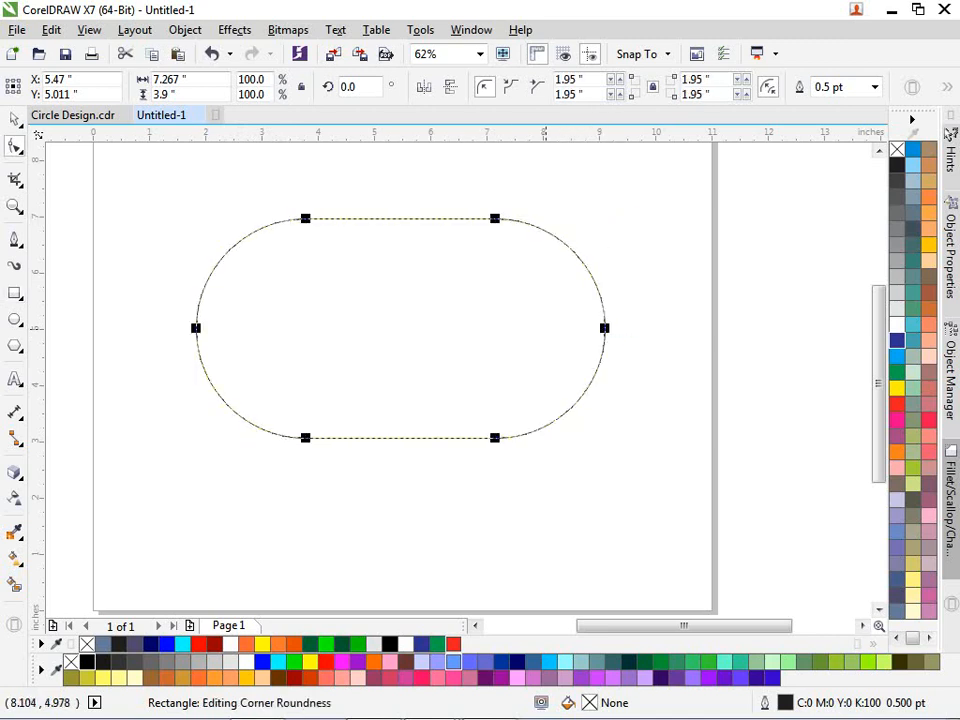
pyautogui.press('space')
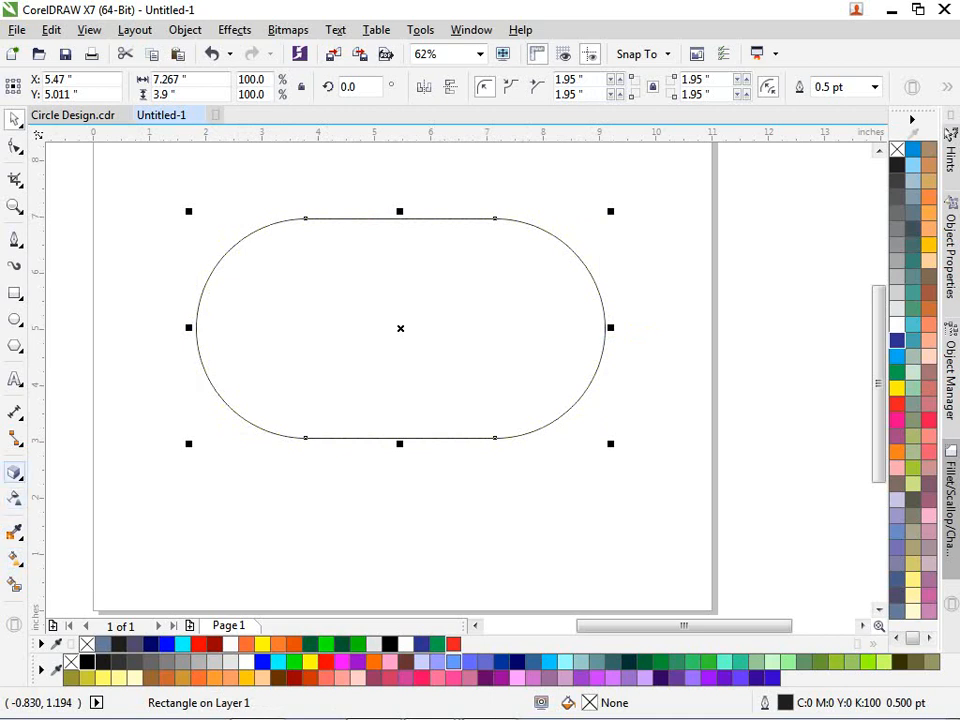
pyautogui.click(14, 472)
pyautogui.click(70, 491)
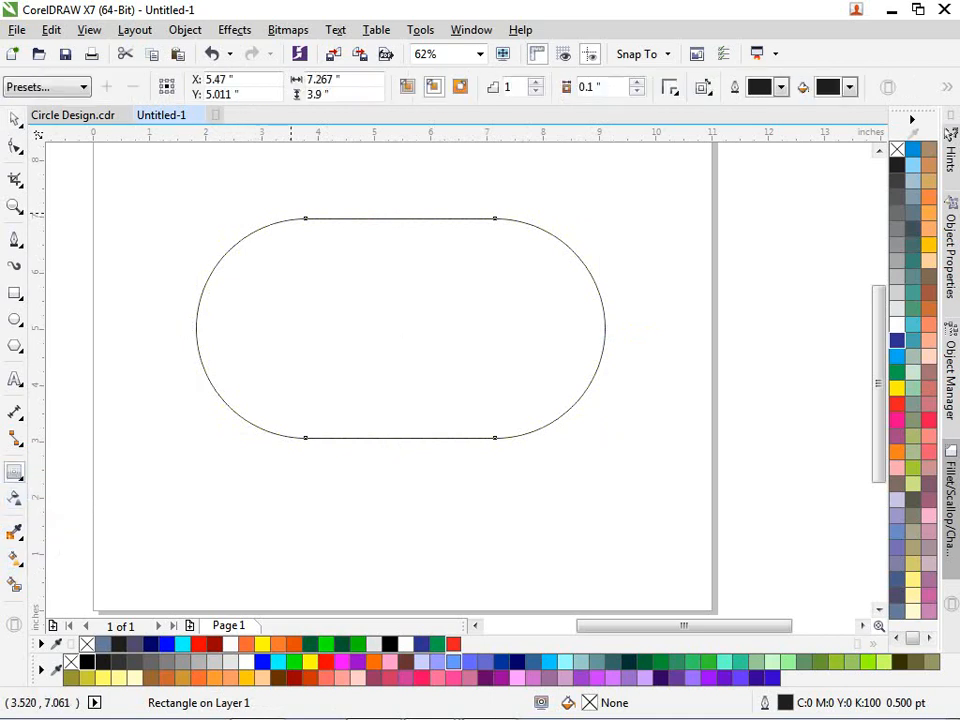
pyautogui.moveTo(400, 218); pyautogui.dragTo(400, 274)
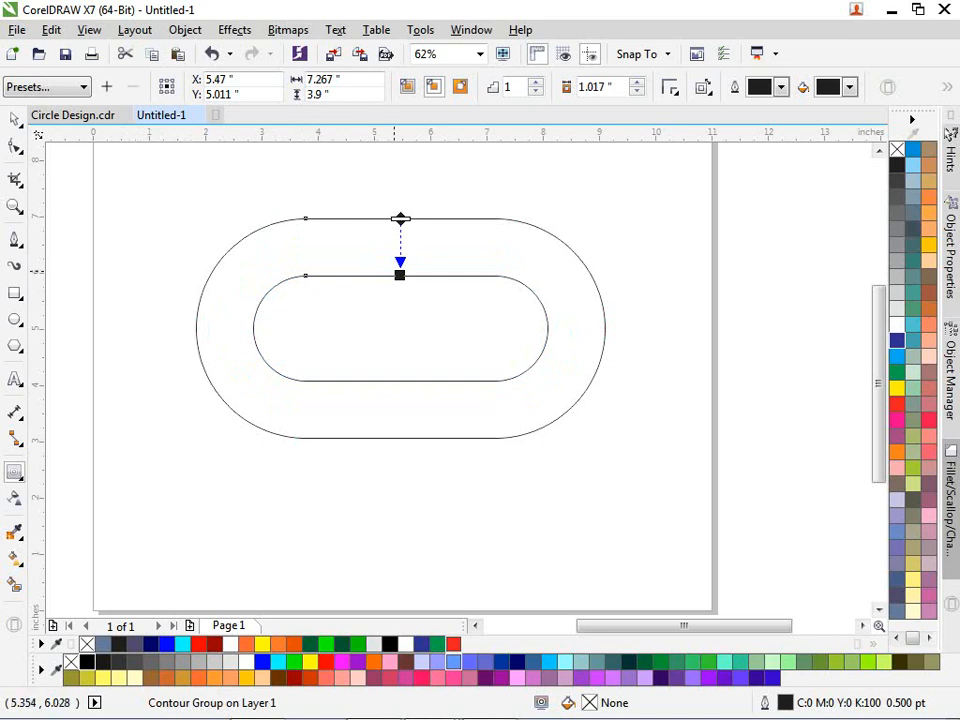
pyautogui.moveTo(400, 274); pyautogui.dragTo(400, 286)
pyautogui.press('space')
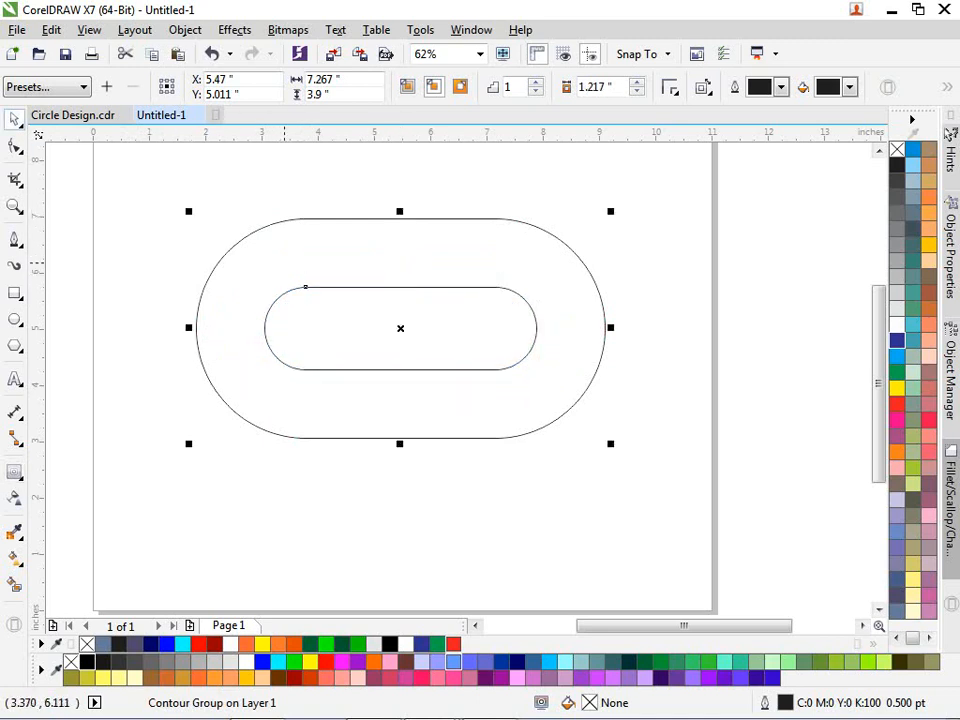
# - Break the contour group apart so the outer and inner pills are independent shapes
pyautogui.click(185, 29)
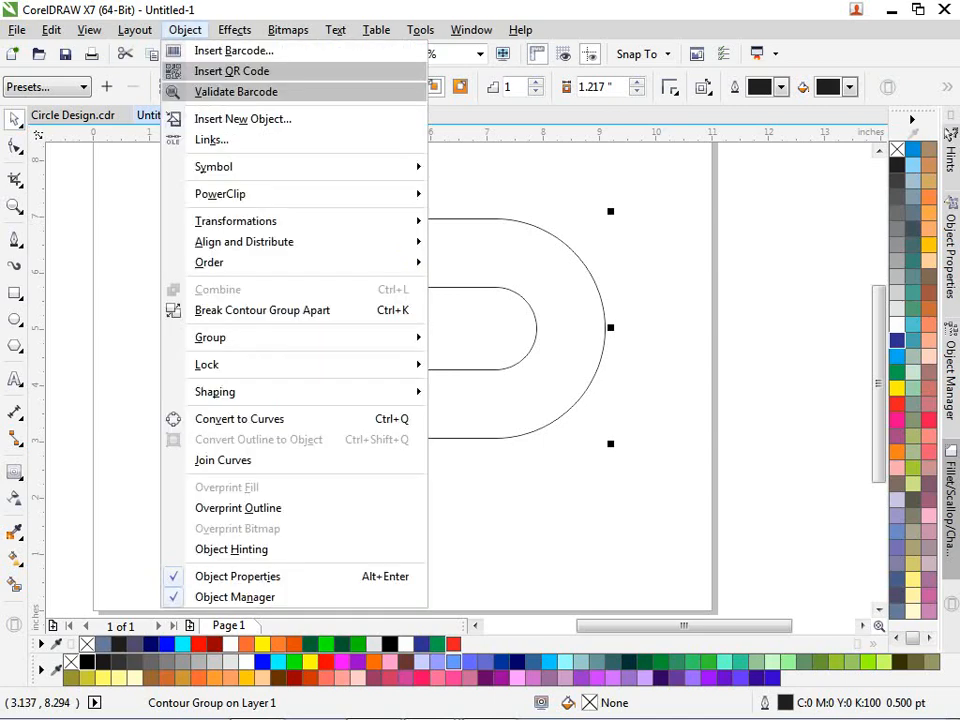
pyautogui.click(262, 310)
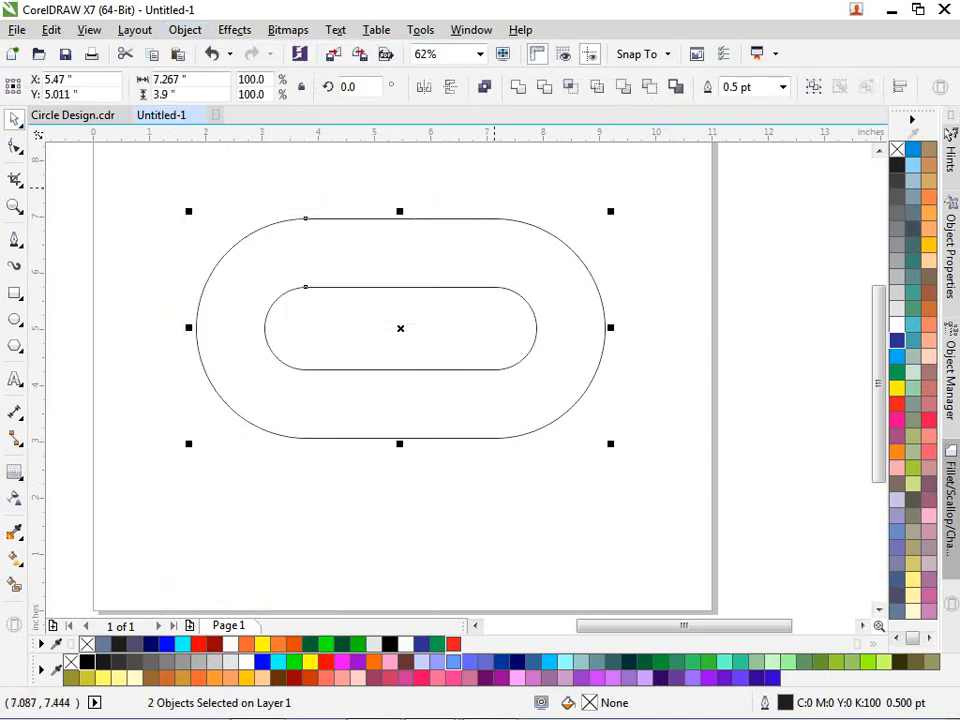
pyautogui.click(492, 191)
pyautogui.moveTo(456, 232); pyautogui.dragTo(480, 208)
pyautogui.hotkey('ctrl', 'z')
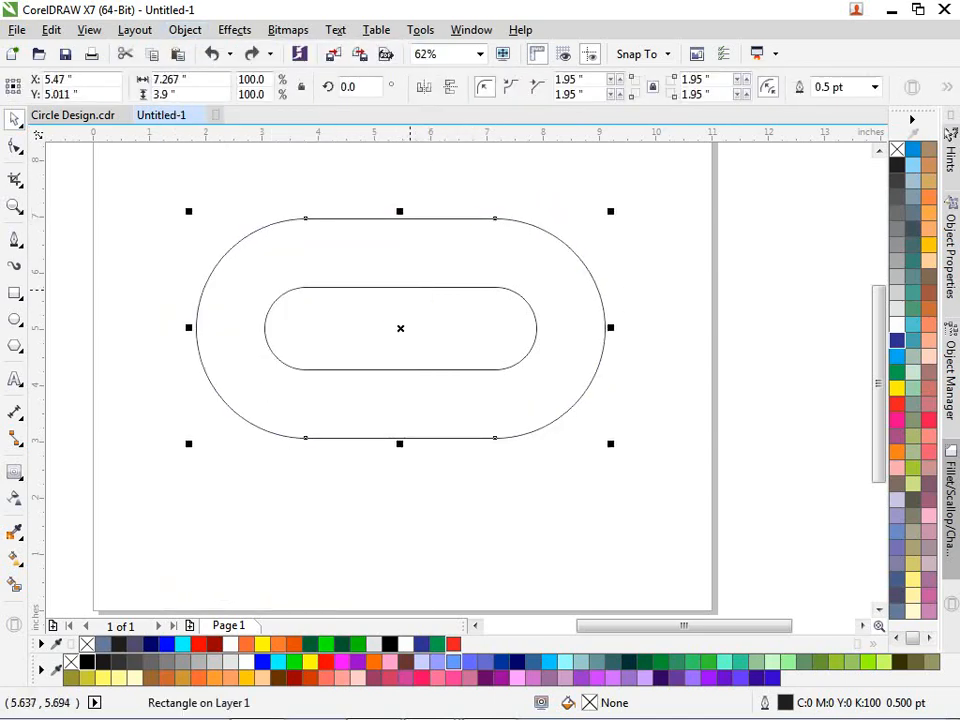
# - Select the inner and outer pills and combine them into a single curve
pyautogui.click(410, 288)
pyautogui.keyDown('shift'); pyautogui.click(448, 218); pyautogui.keyUp('shift')
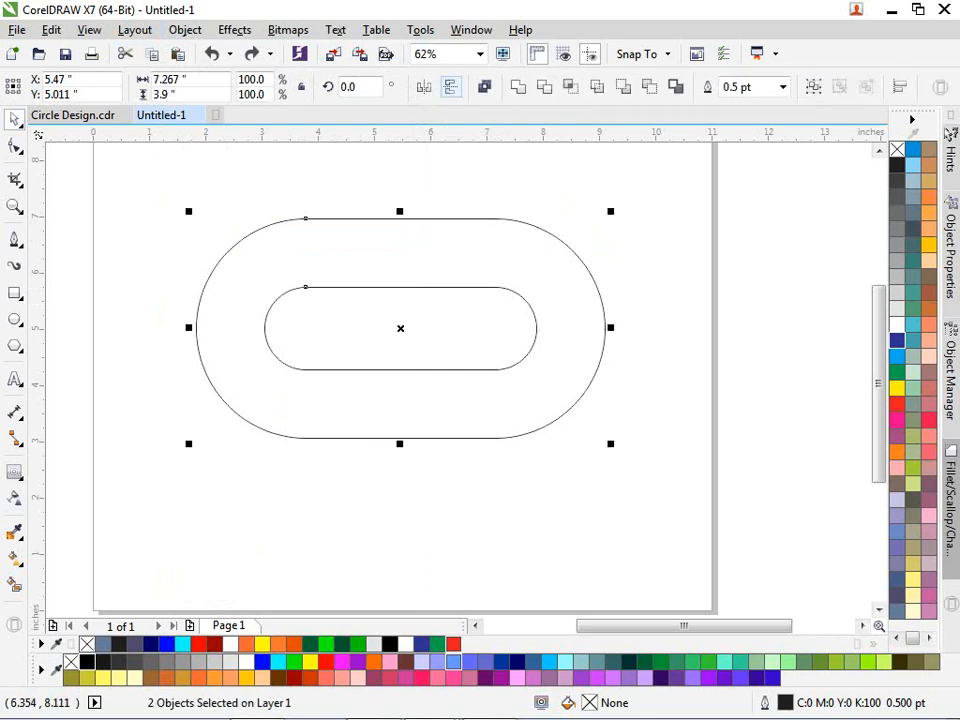
pyautogui.click(485, 87)
pyautogui.click(96, 263)
pyautogui.scroll(1, 198, 281)
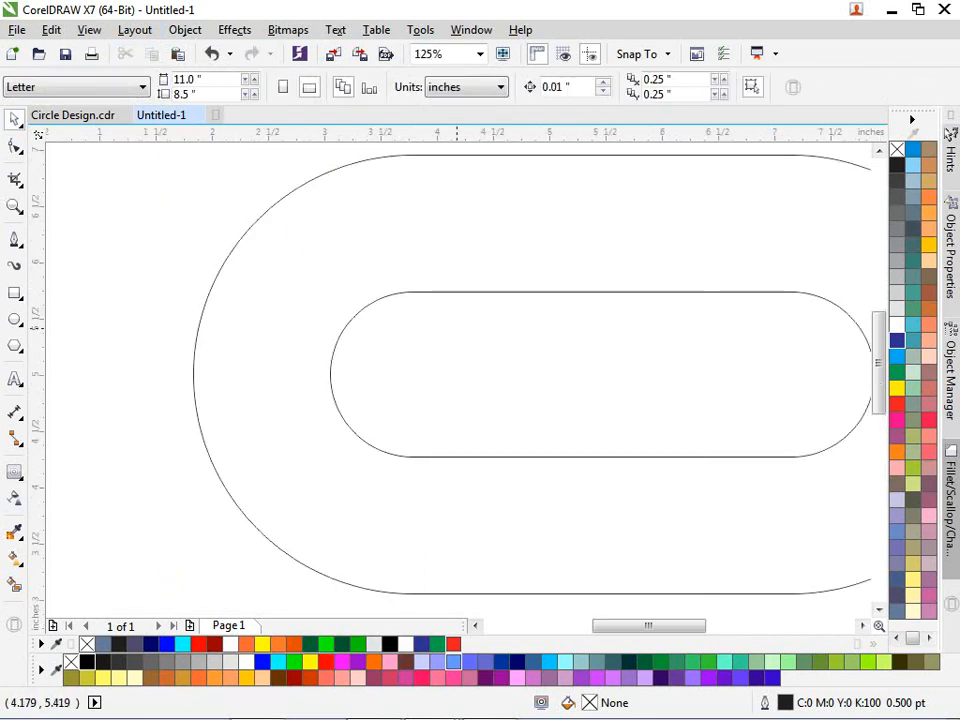
pyautogui.click(439, 289)
pyautogui.scroll(-1, 320, 343)
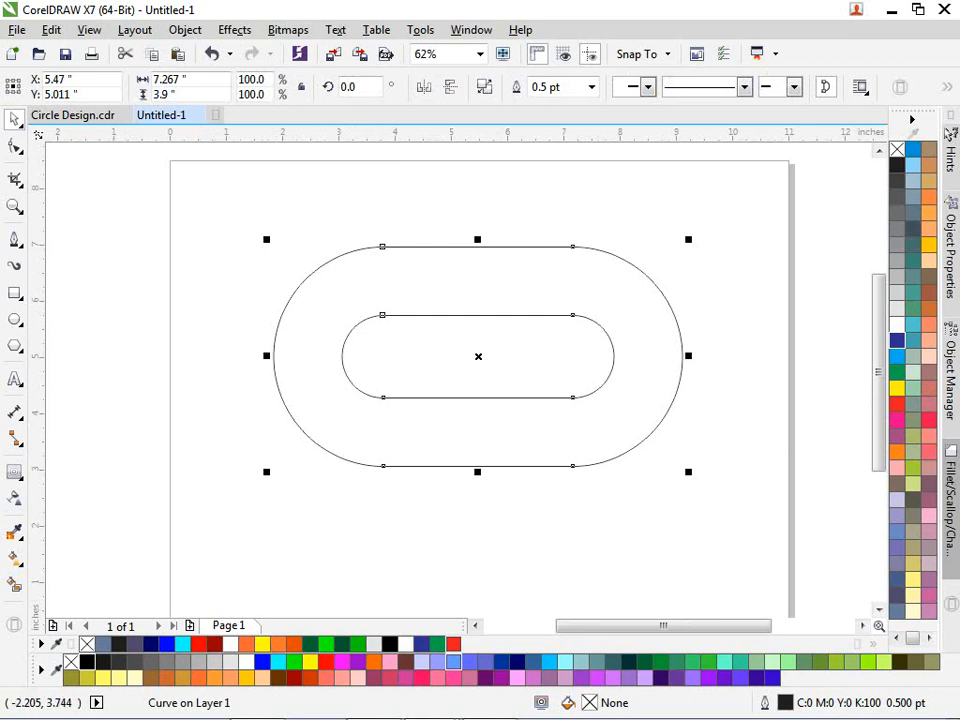
# - Draw a circle over the pill's left end and enlarge it to about 131 percent
pyautogui.click(15, 318)
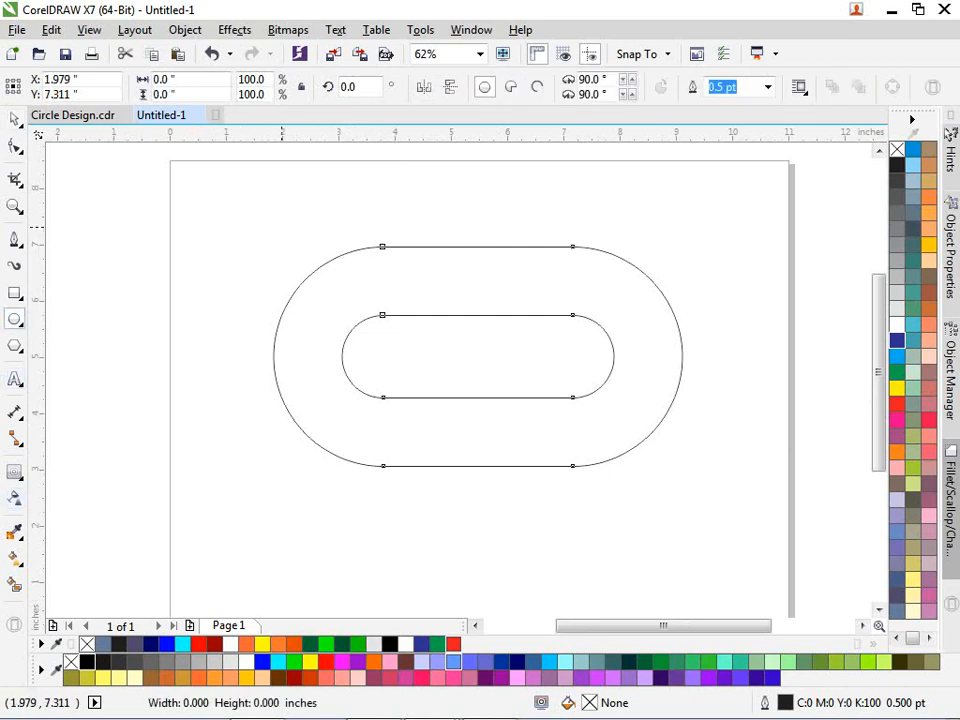
pyautogui.moveTo(281, 226); pyautogui.dragTo(400, 327)
pyautogui.press('space')
pyautogui.moveTo(340, 283)
pyautogui.mouseDown()
pyautogui.moveTo(385, 313)
pyautogui.moveTo(387, 337)
pyautogui.mouseUp()
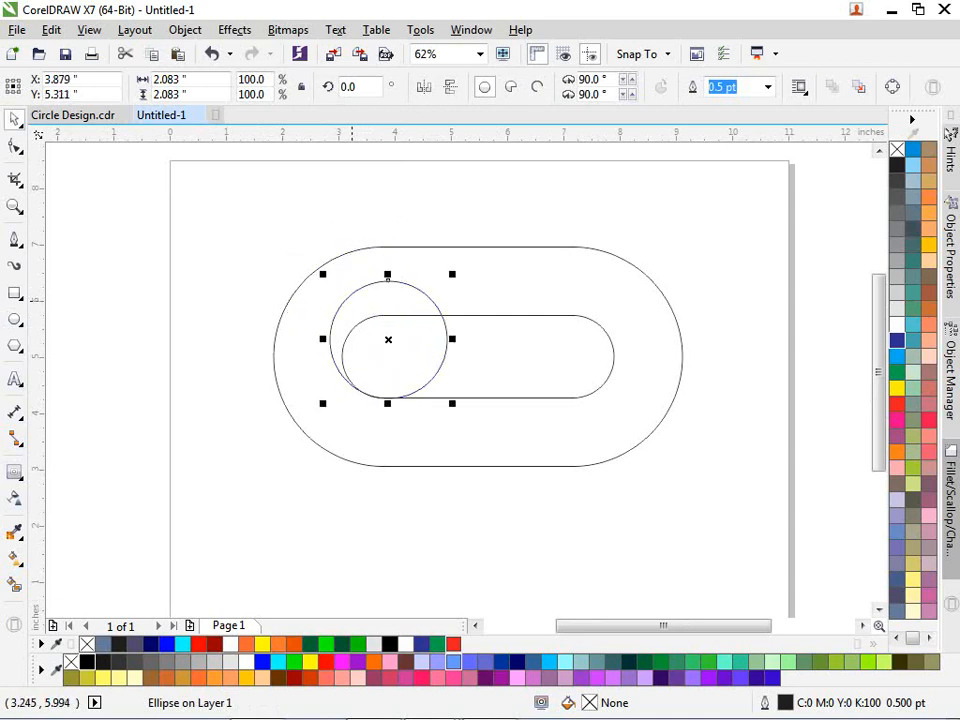
pyautogui.moveTo(320, 274); pyautogui.dragTo(293, 240)
pyautogui.press('Escape')
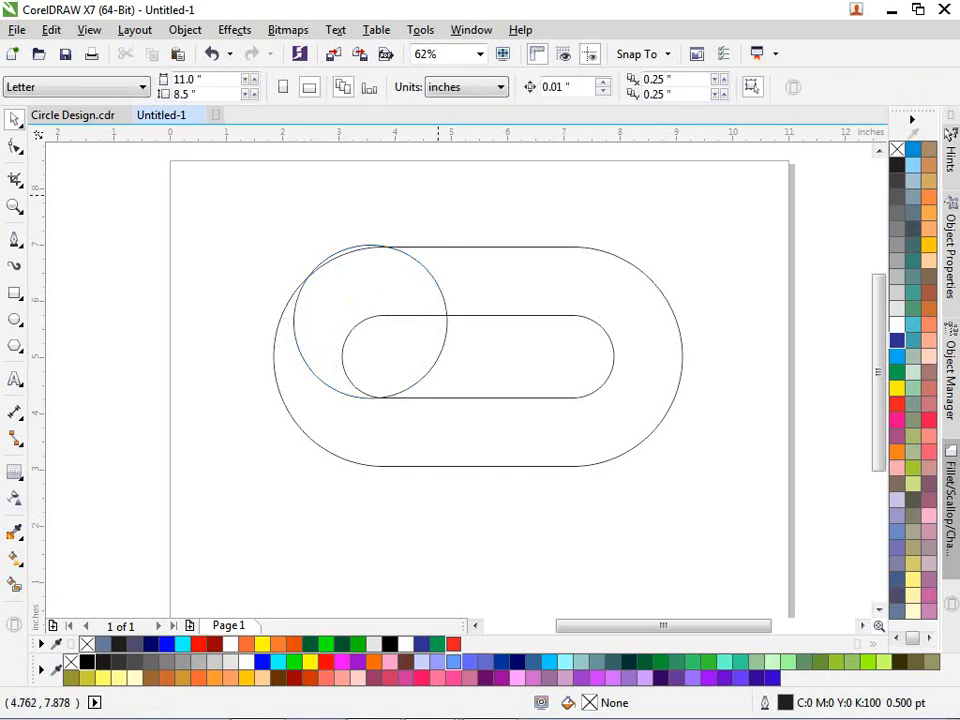
# - Fine-tune the 2.725" circle so it spans the outer pill's top to the inner pill's bottom
pyautogui.scroll(2, 438, 195)
pyautogui.click(302, 296)
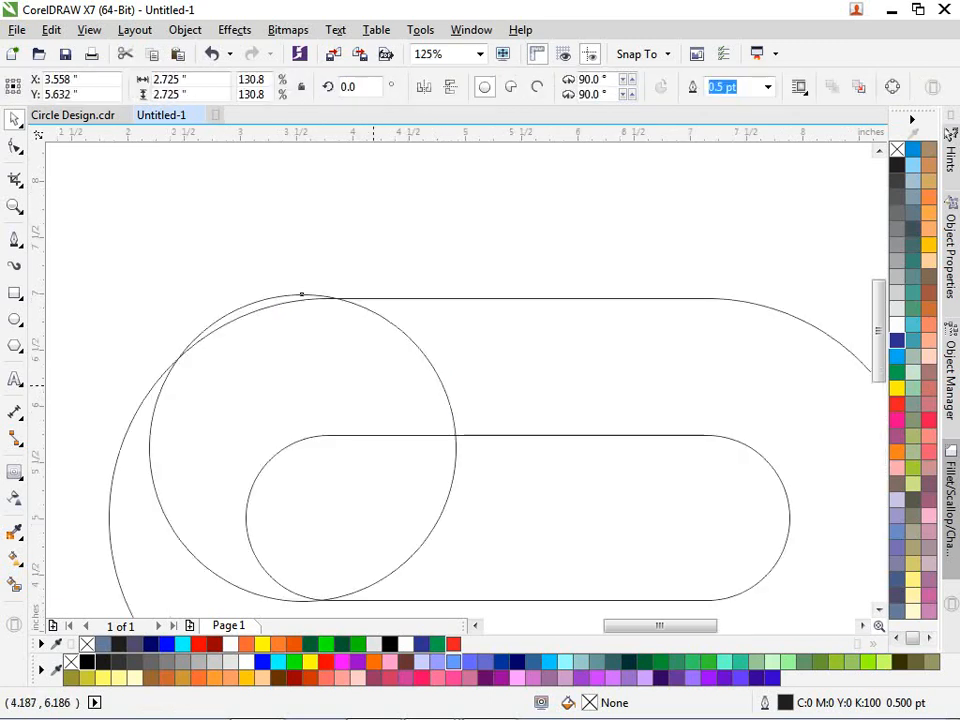
pyautogui.moveTo(302, 296); pyautogui.dragTo(345, 296)
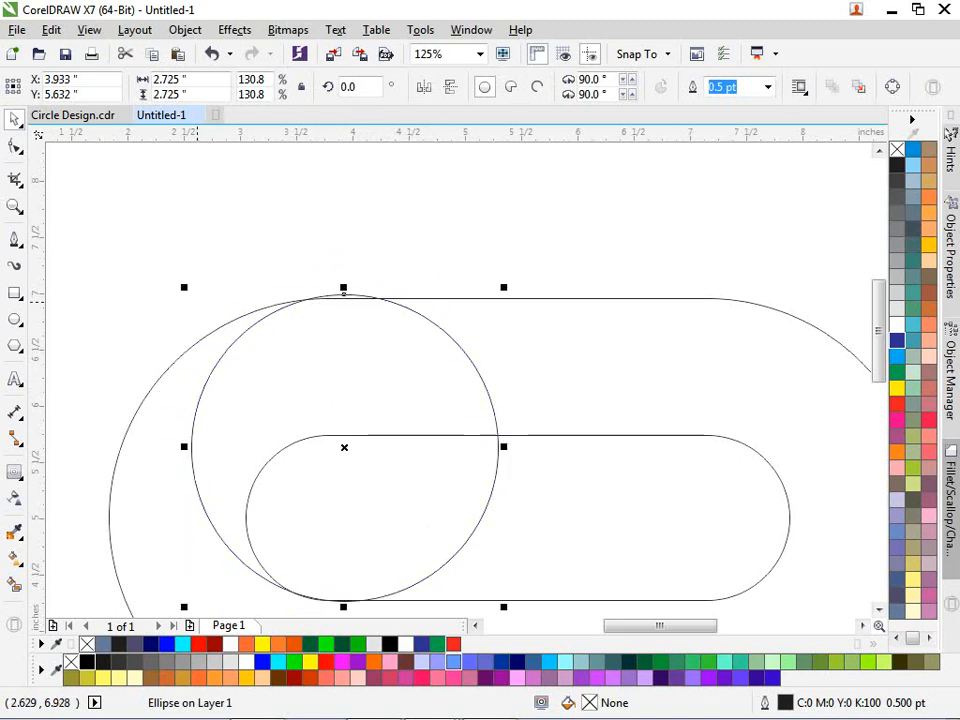
pyautogui.moveTo(190, 289); pyautogui.dragTo(185, 286)
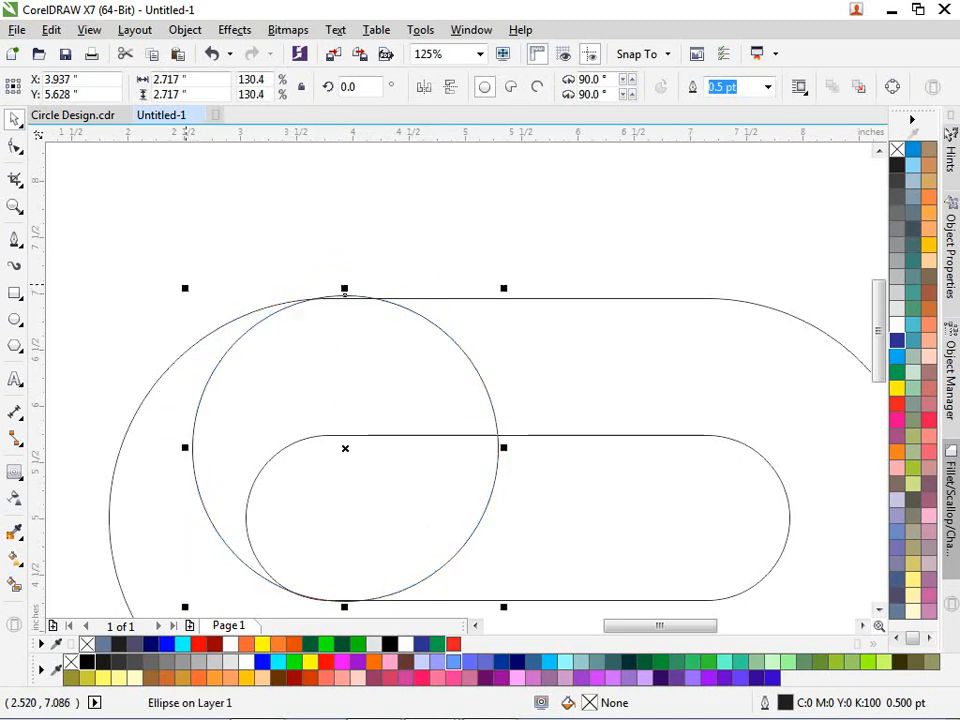
pyautogui.hotkey('ctrl', 'z')
pyautogui.press('Escape')
pyautogui.scroll(-1, 282, 255)
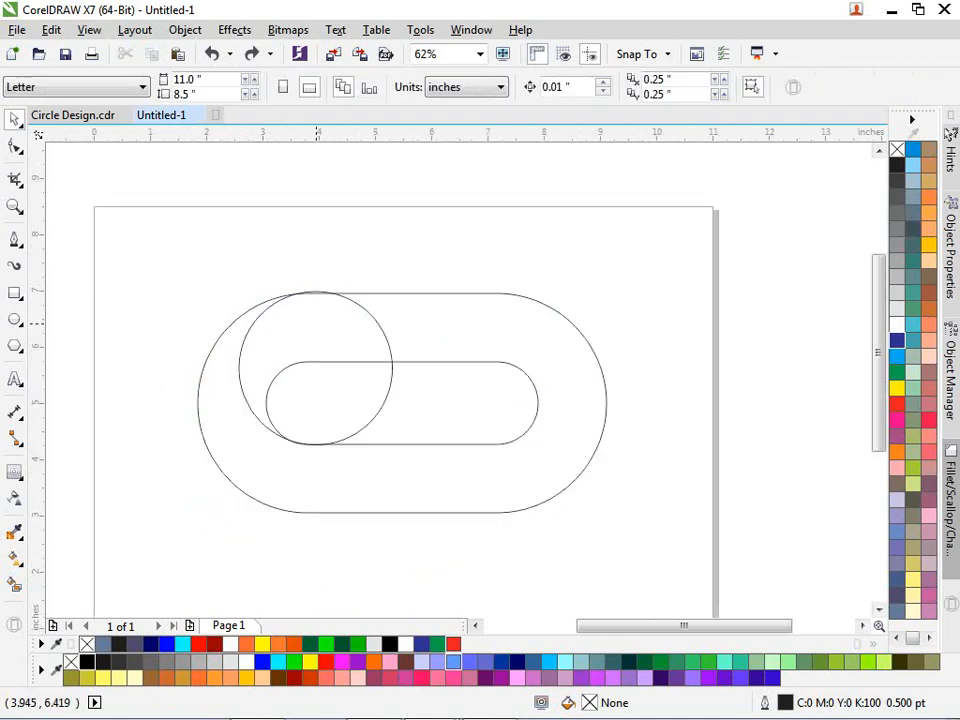
pyautogui.scroll(1, 318, 322)
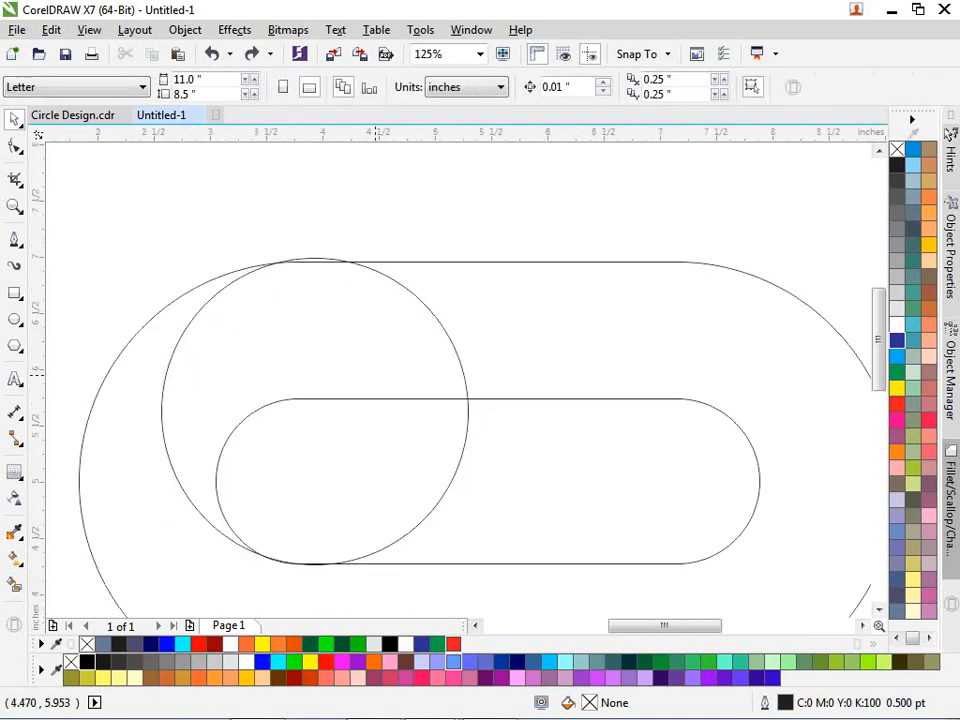
pyautogui.moveTo(375, 373)
pyautogui.mouseDown()
pyautogui.moveTo(368, 384)
pyautogui.moveTo(372, 368)
pyautogui.mouseUp()
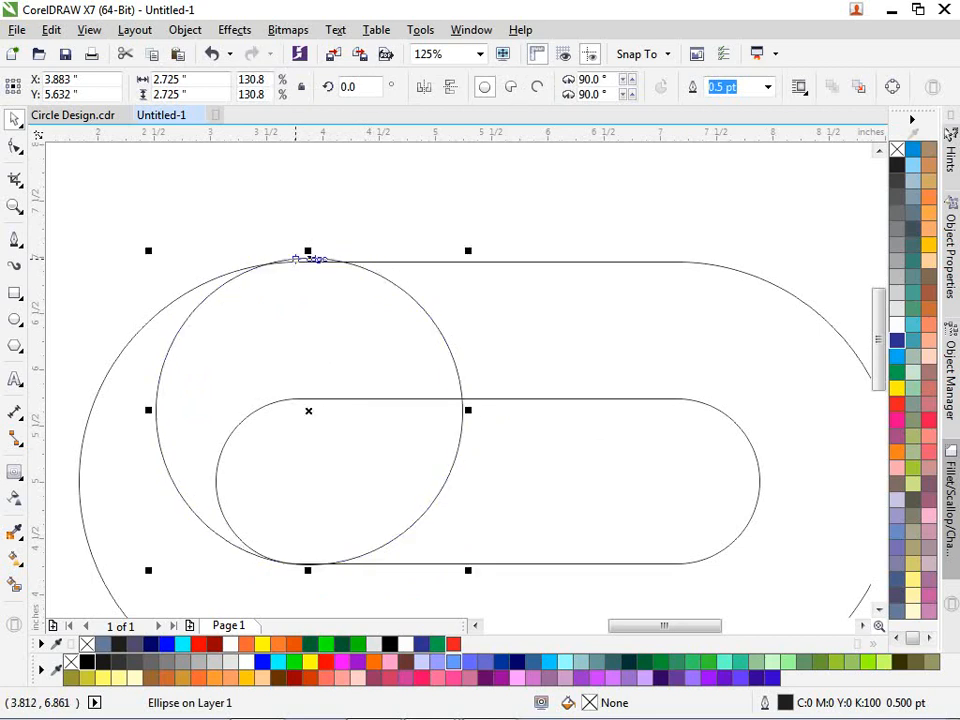
pyautogui.click(241, 230)
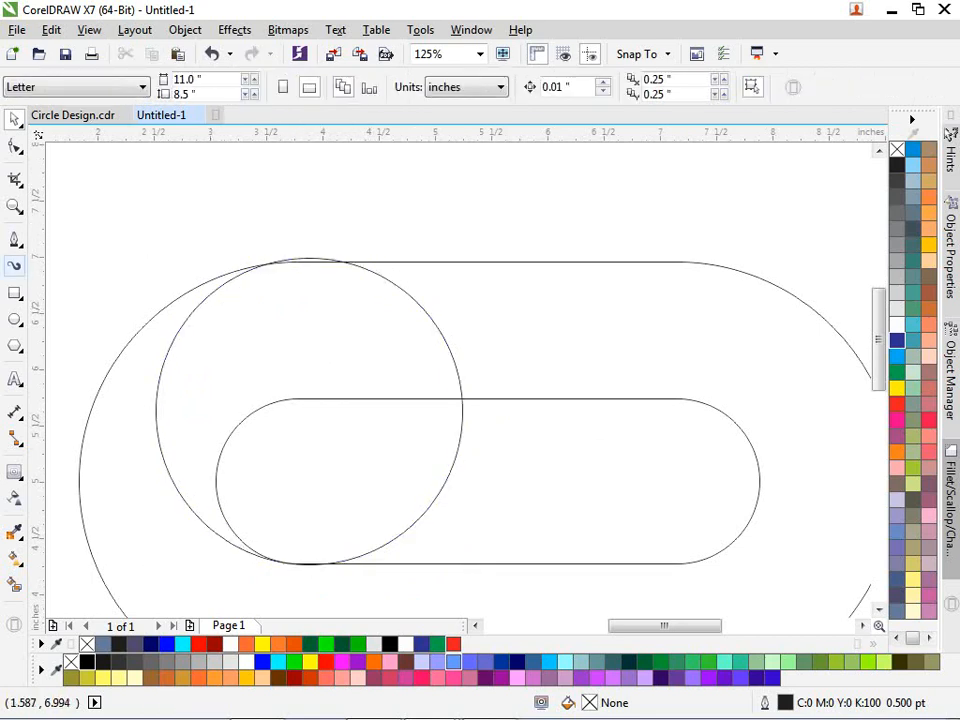
# - Draw a thin rectangle, fully round its corners, and set it along the outer pill's top edge
pyautogui.press('F6')
pyautogui.moveTo(366, 182); pyautogui.dragTo(588, 222)
pyautogui.scroll(1, 479, 158)
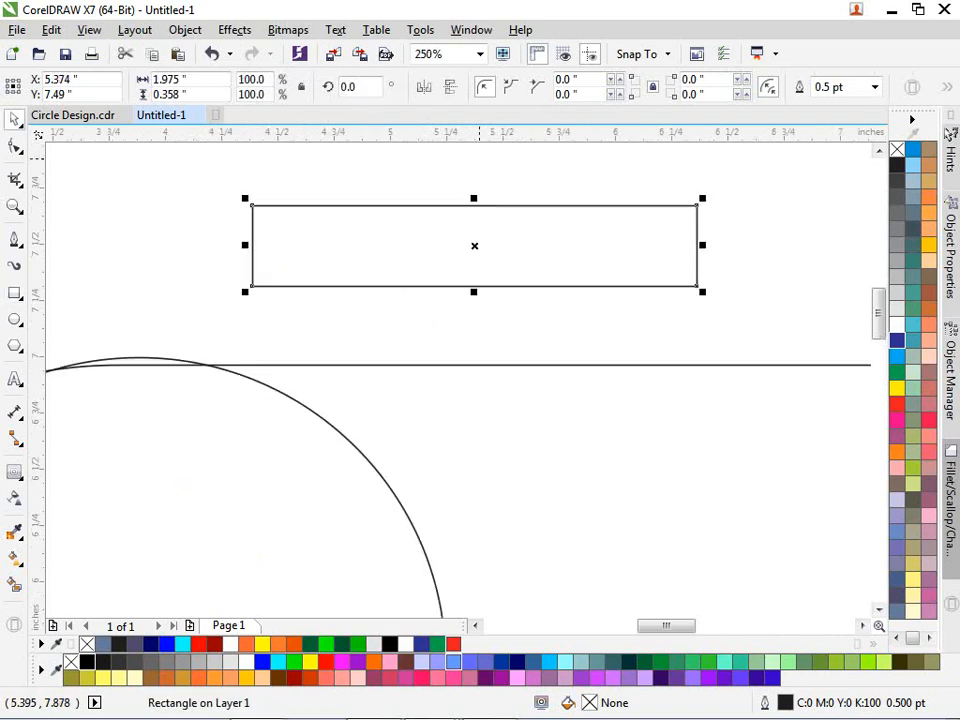
pyautogui.press('F10')
pyautogui.moveTo(697, 206); pyautogui.dragTo(665, 270)
pyautogui.press('space')
pyautogui.moveTo(474, 246); pyautogui.dragTo(319, 404)
# - Duplicate the rounded bar just below and shorten the copy to 64.1% height
pyautogui.scroll(1, 319, 404)
pyautogui.scroll(-1, 338, 328)
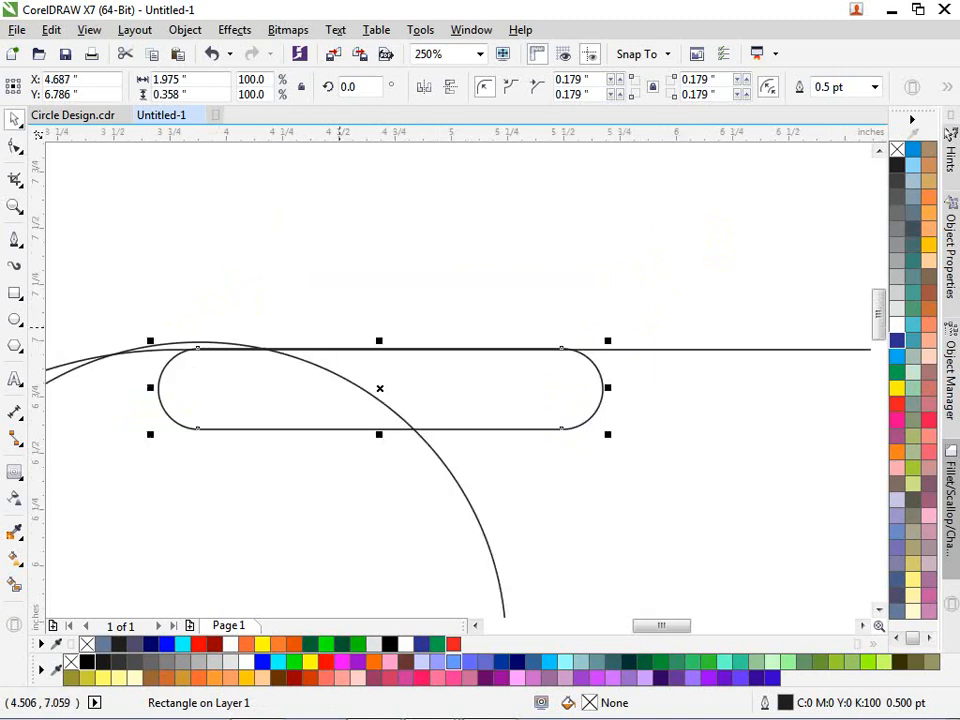
pyautogui.scroll(1, 331, 357)
pyautogui.moveTo(427, 418); pyautogui.dragTo(439, 544)
pyautogui.scroll(-1, 440, 395)
pyautogui.scroll(1, 440, 400)
pyautogui.scroll(-2, 439, 544)
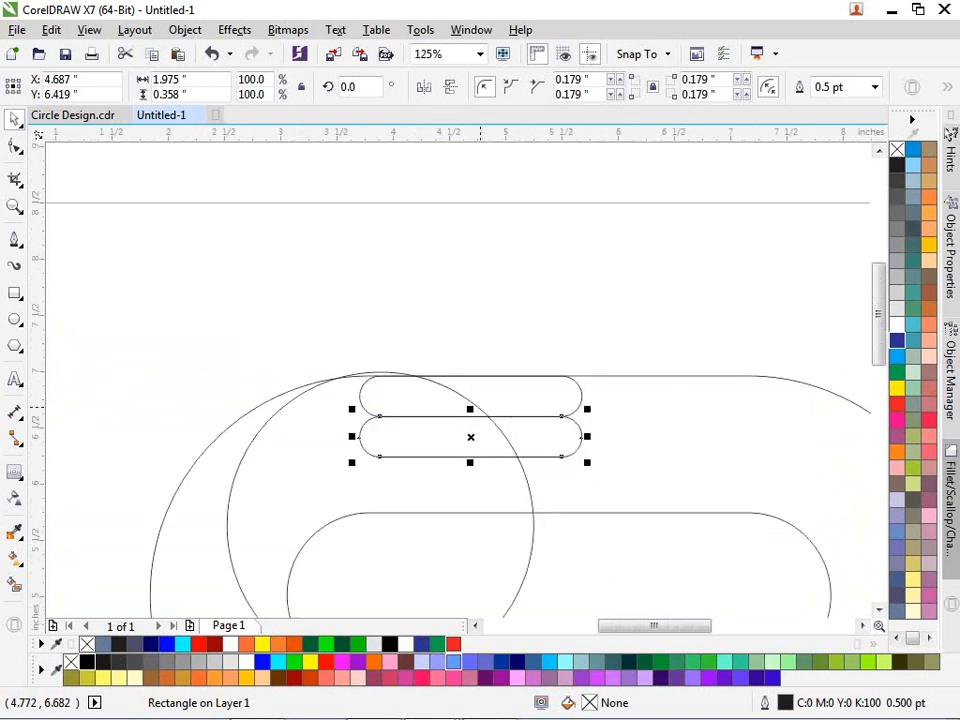
pyautogui.scroll(1, 467, 432)
pyautogui.moveTo(463, 420); pyautogui.dragTo(569, 410)
pyautogui.hotkey('ctrl', 'z')
pyautogui.hotkey('ctrl', 'z')
pyautogui.click(453, 379)
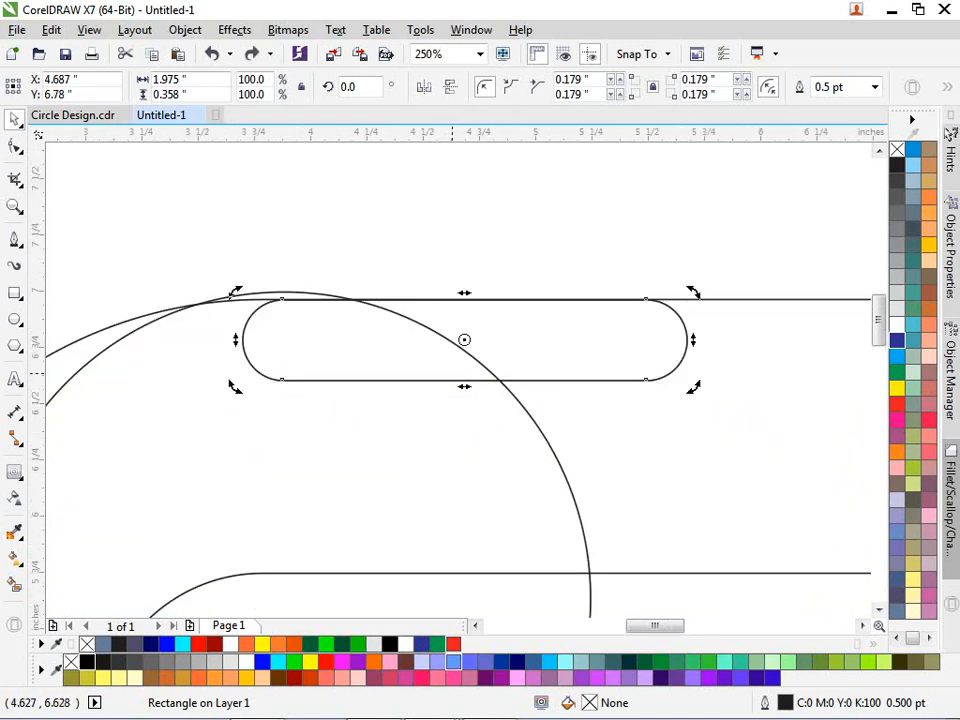
pyautogui.click(451, 376)
pyautogui.moveTo(464, 386); pyautogui.dragTo(590, 375)
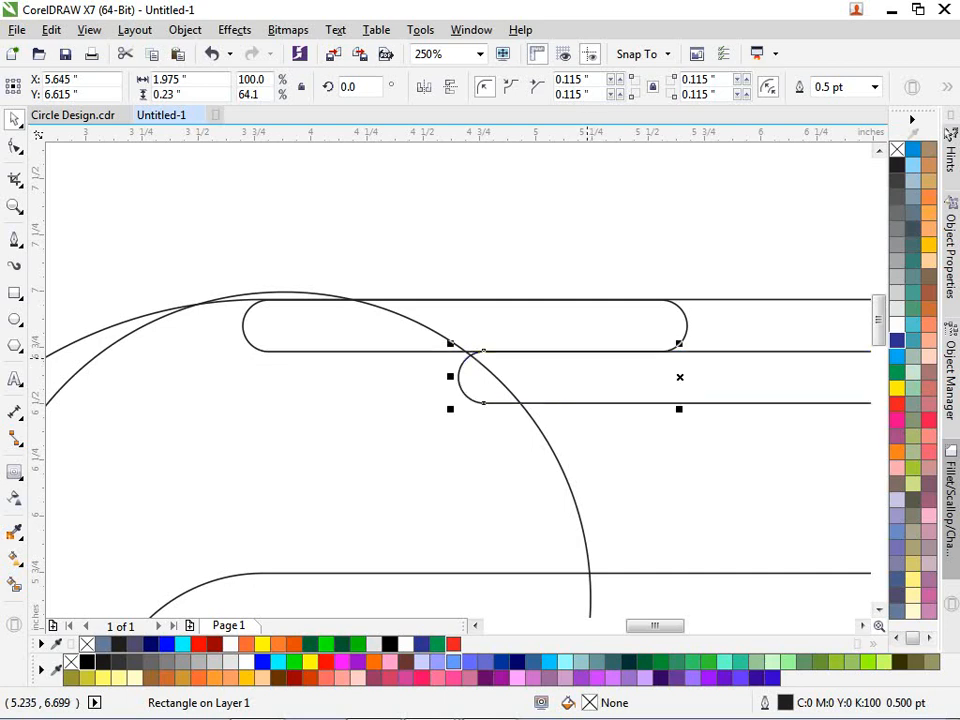
# - Move the full-length 1.975" bar down to form a third row of bars
pyautogui.click(519, 290)
pyautogui.moveTo(319, 319)
pyautogui.mouseDown()
pyautogui.moveTo(333, 319)
pyautogui.moveTo(308, 328)
pyautogui.mouseUp()
pyautogui.click(365, 257)
pyautogui.click(542, 390)
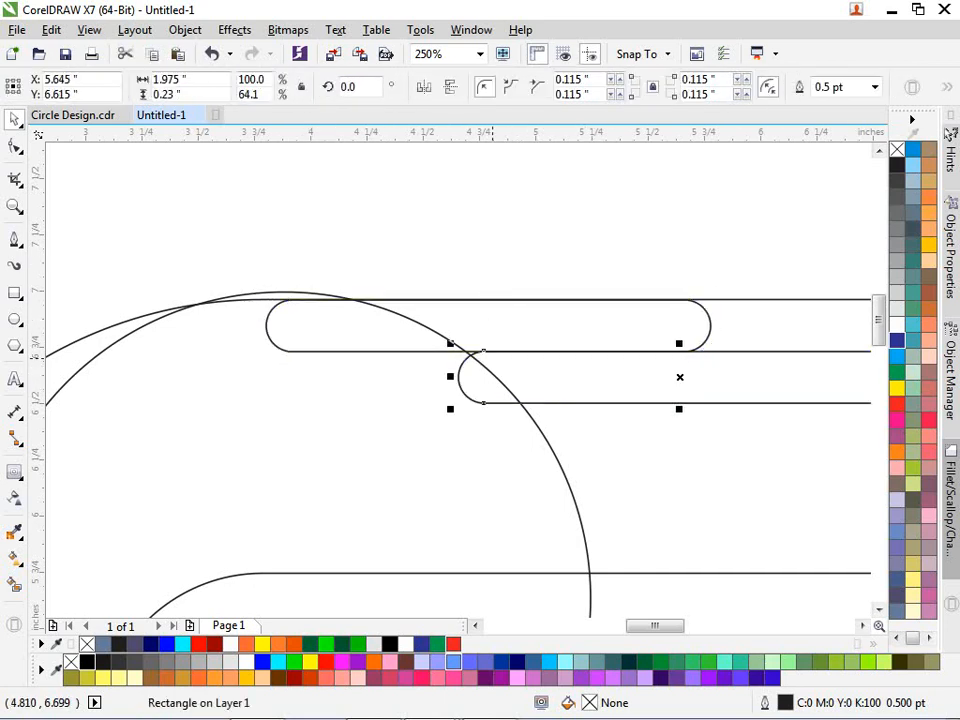
pyautogui.click(549, 366)
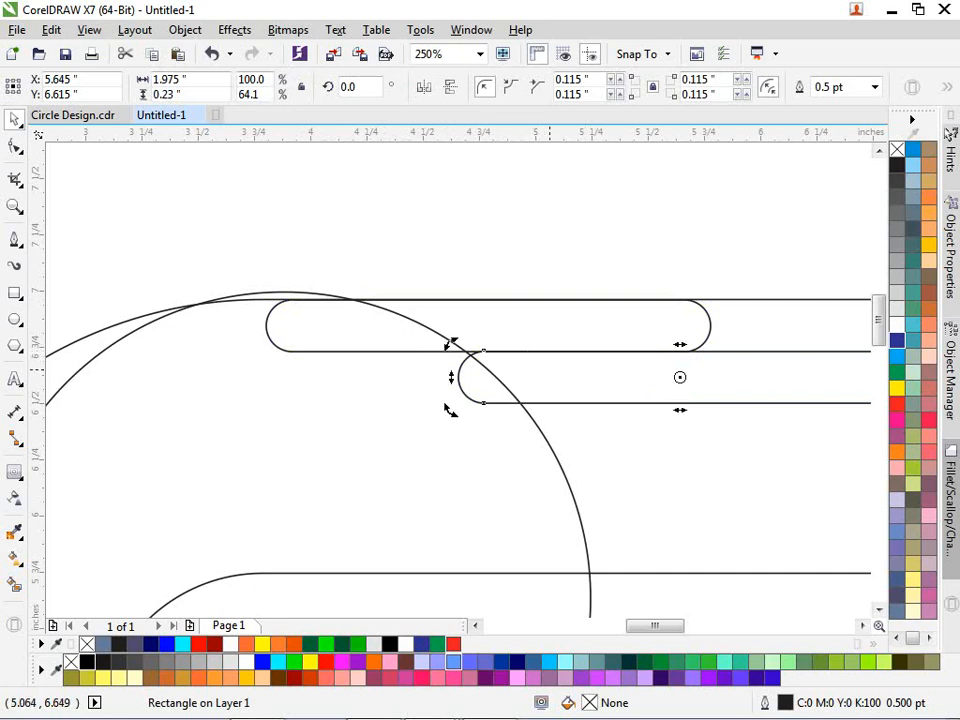
pyautogui.click(486, 322)
pyautogui.moveTo(444, 326); pyautogui.dragTo(504, 417)
pyautogui.scroll(-1, 402, 398)
pyautogui.scroll(1, 508, 419)
pyautogui.click(498, 417)
pyautogui.click(361, 405)
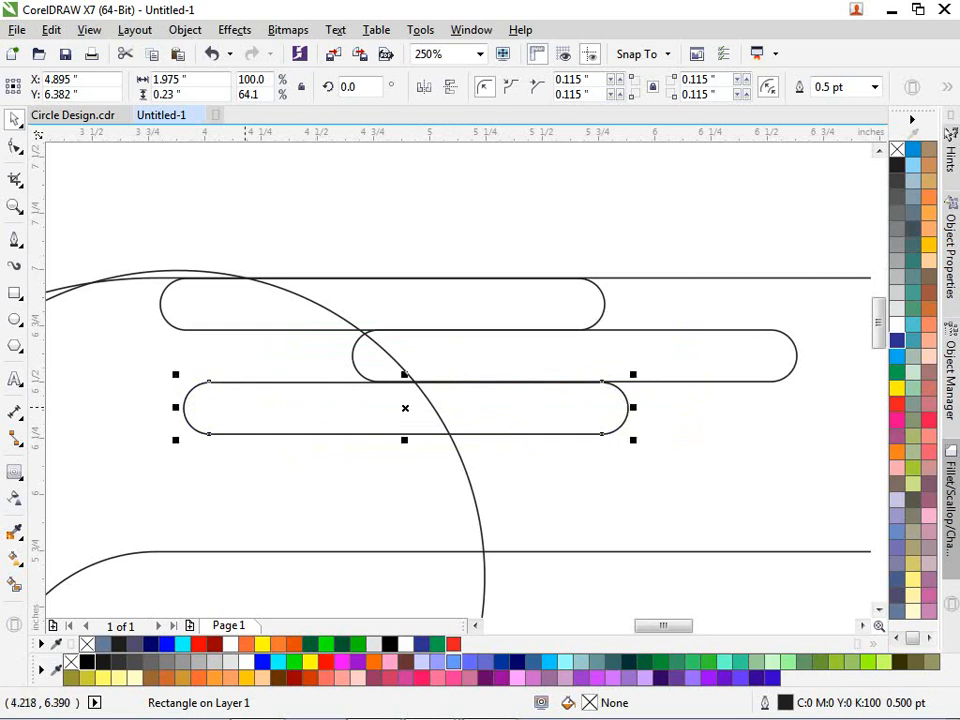
# - Move the short bar to the row's right end, narrow it to 0.581", and nudge it left
pyautogui.click(172, 409)
pyautogui.click(208, 408)
pyautogui.moveTo(208, 408); pyautogui.dragTo(667, 410)
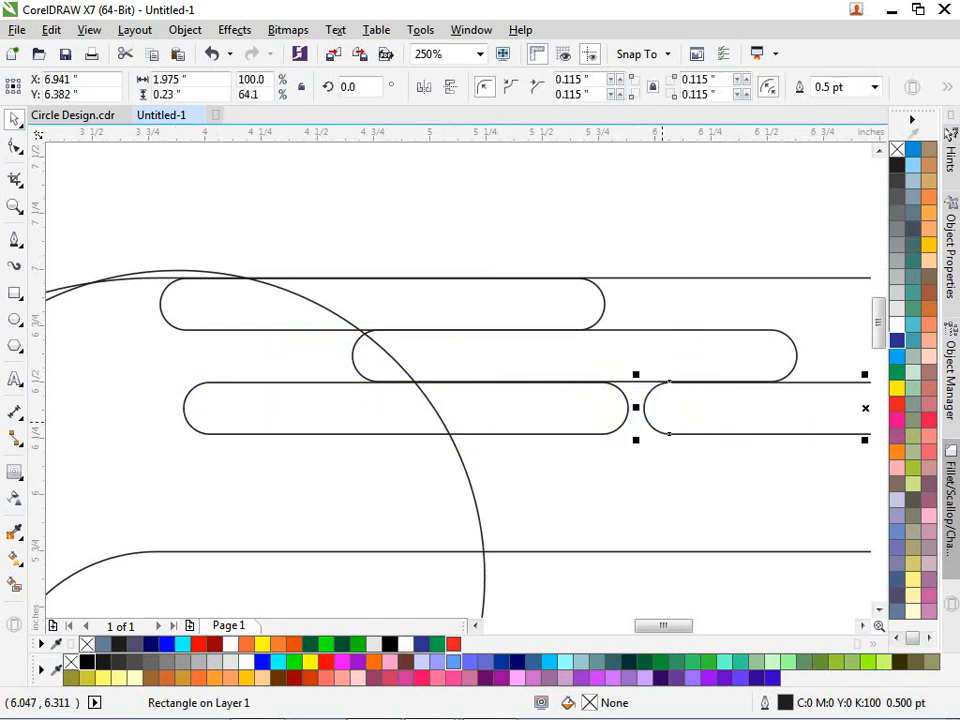
pyautogui.scroll(-2, 494, 361)
pyautogui.scroll(2, 777, 373)
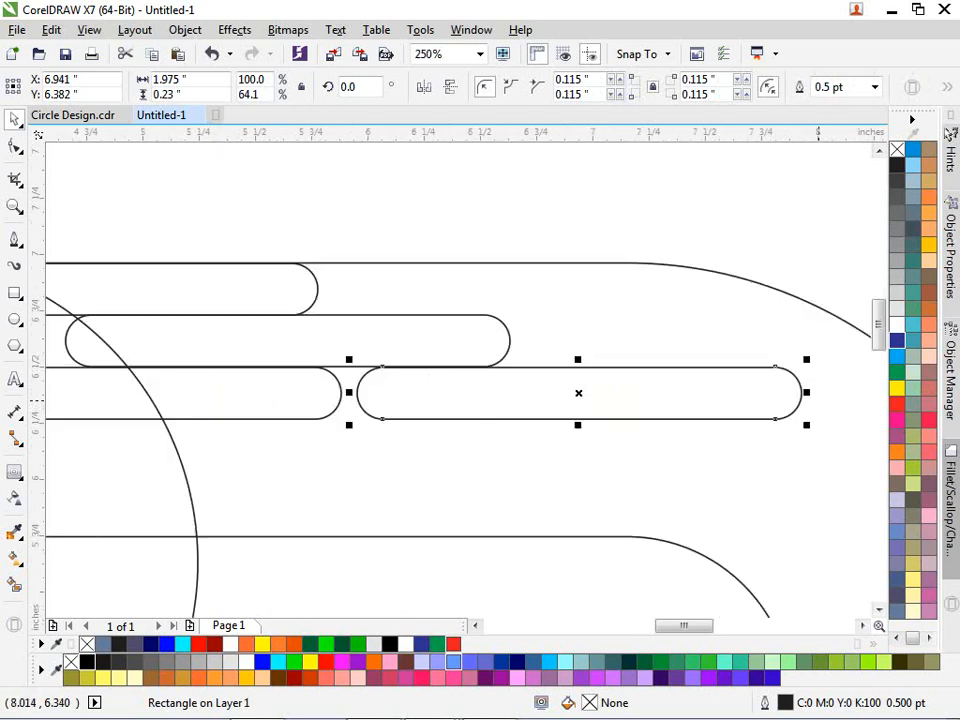
pyautogui.click(808, 398)
pyautogui.click(784, 396)
pyautogui.moveTo(806, 392); pyautogui.dragTo(421, 393)
pyautogui.press('Left')
pyautogui.press('Left')
pyautogui.press('Left')
pyautogui.press('Left')
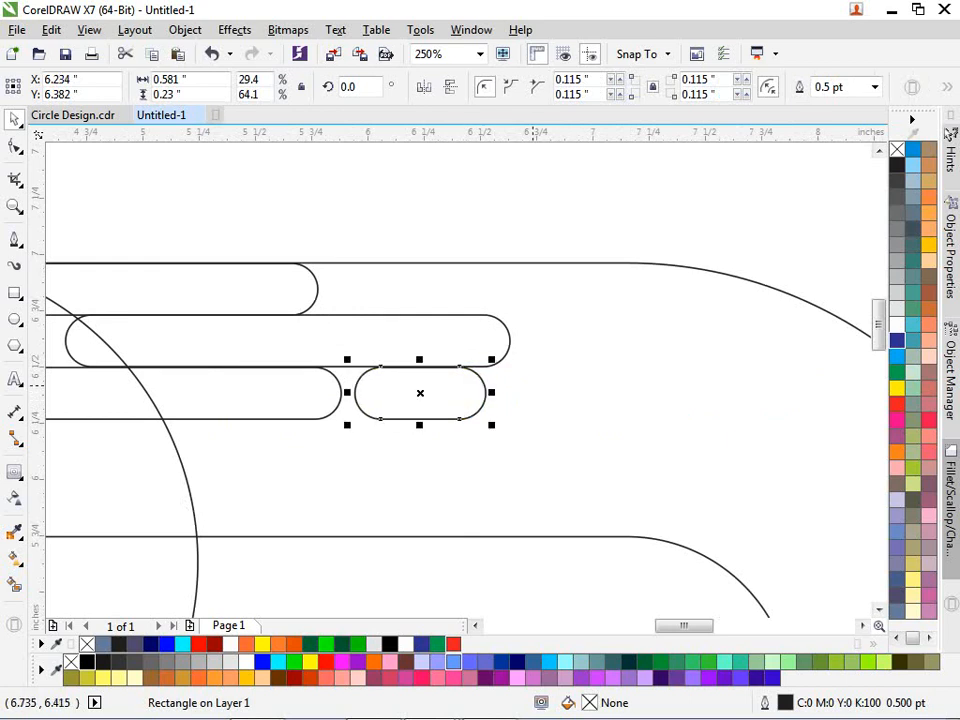
pyautogui.click(605, 216)
pyautogui.scroll(-2, 605, 216)
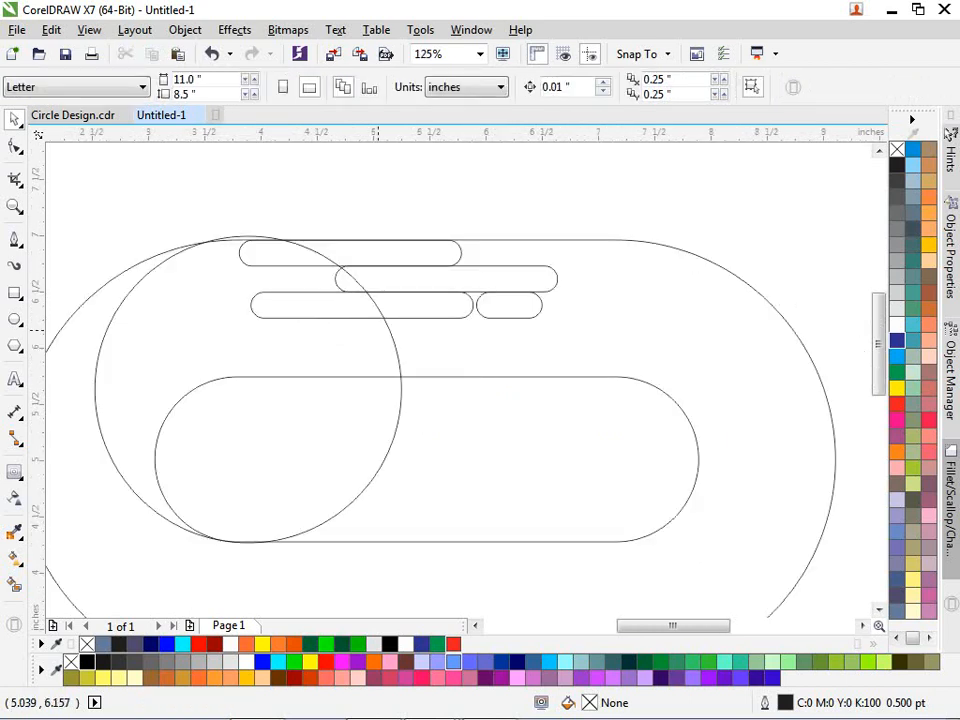
# - Copy the top finger bar down as a new row and reposition the lower bars
pyautogui.scroll(2, 377, 329)
pyautogui.moveTo(397, 166); pyautogui.dragTo(397, 321)
pyautogui.moveTo(325, 320); pyautogui.dragTo(369, 322)
pyautogui.moveTo(268, 326); pyautogui.dragTo(363, 324)
pyautogui.click(339, 272)
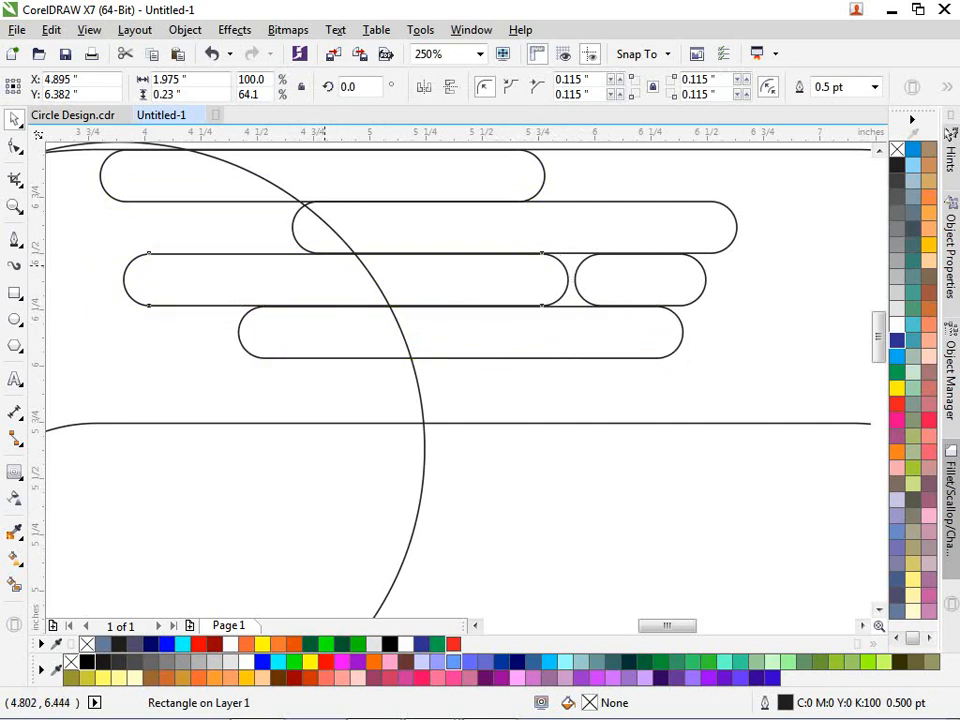
pyautogui.moveTo(339, 265); pyautogui.dragTo(321, 373)
# - Select all six finger bars and stretch them slightly taller together
pyautogui.scroll(-2, 550, 313)
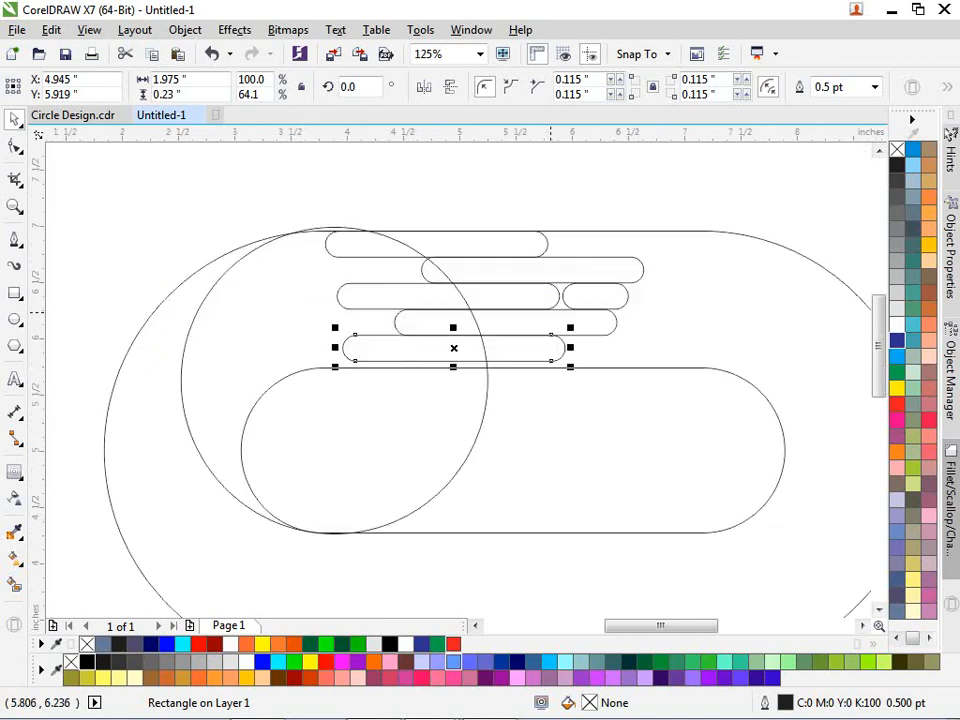
pyautogui.moveTo(289, 178); pyautogui.dragTo(696, 399)
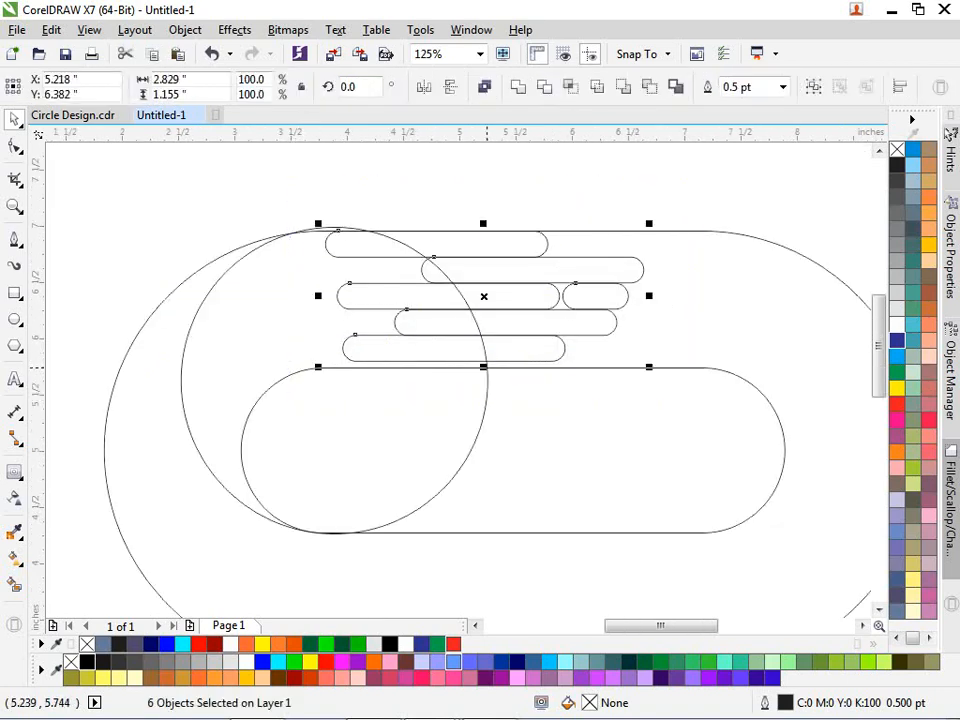
pyautogui.scroll(4, 487, 366)
pyautogui.scroll(2, 476, 346)
pyautogui.moveTo(474, 345); pyautogui.dragTo(467, 295)
pyautogui.scroll(-6, 552, 321)
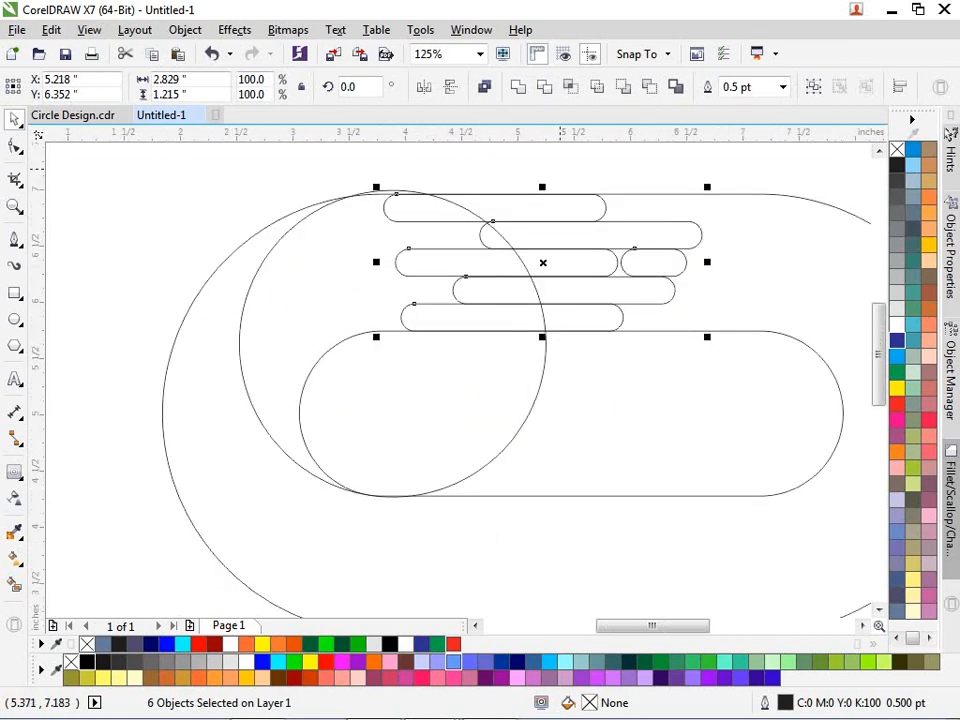
pyautogui.press('Escape')
pyautogui.scroll(-4, 545, 172)
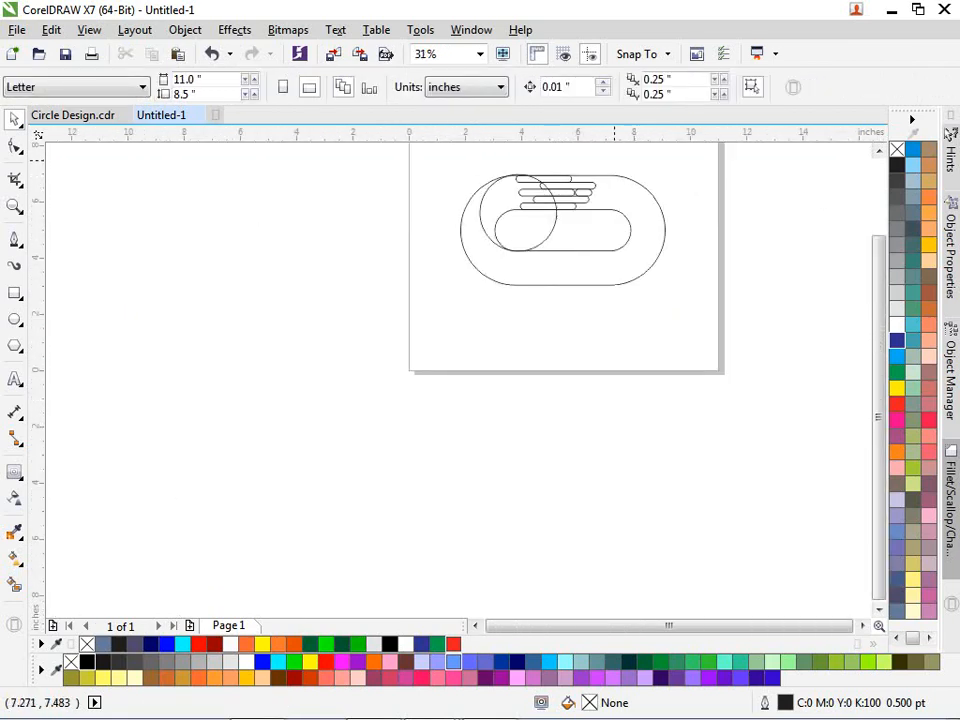
# - Leave a vertically and horizontally mirrored copy of the design lower left, interlocking into an S
pyautogui.scroll(1, 614, 161)
pyautogui.moveTo(240, 165); pyautogui.dragTo(741, 416)
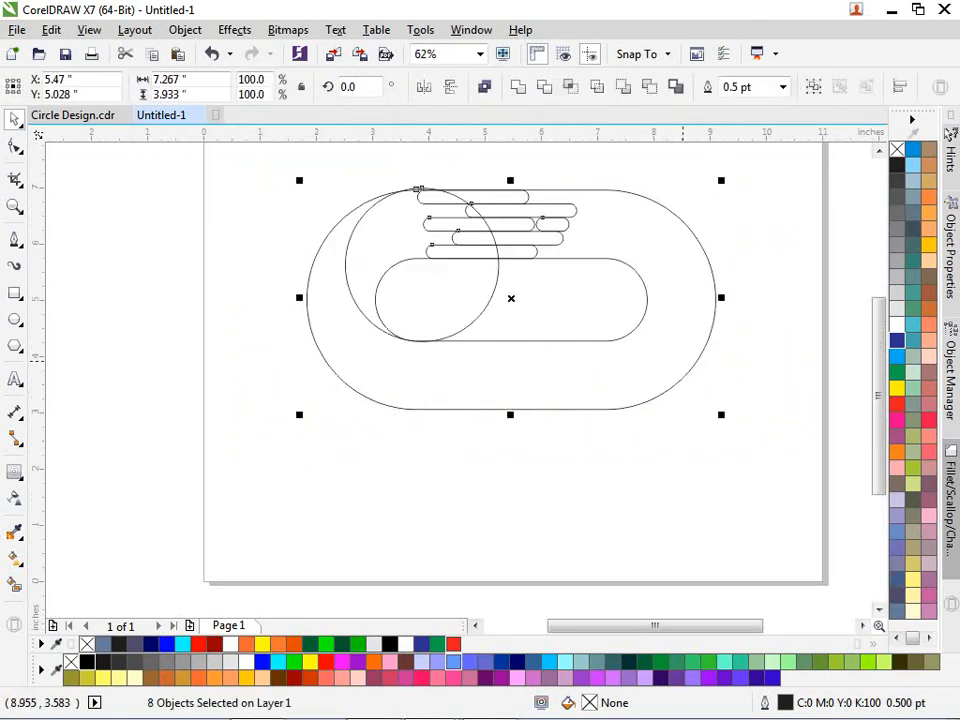
pyautogui.moveTo(513, 179); pyautogui.dragTo(509, 317)
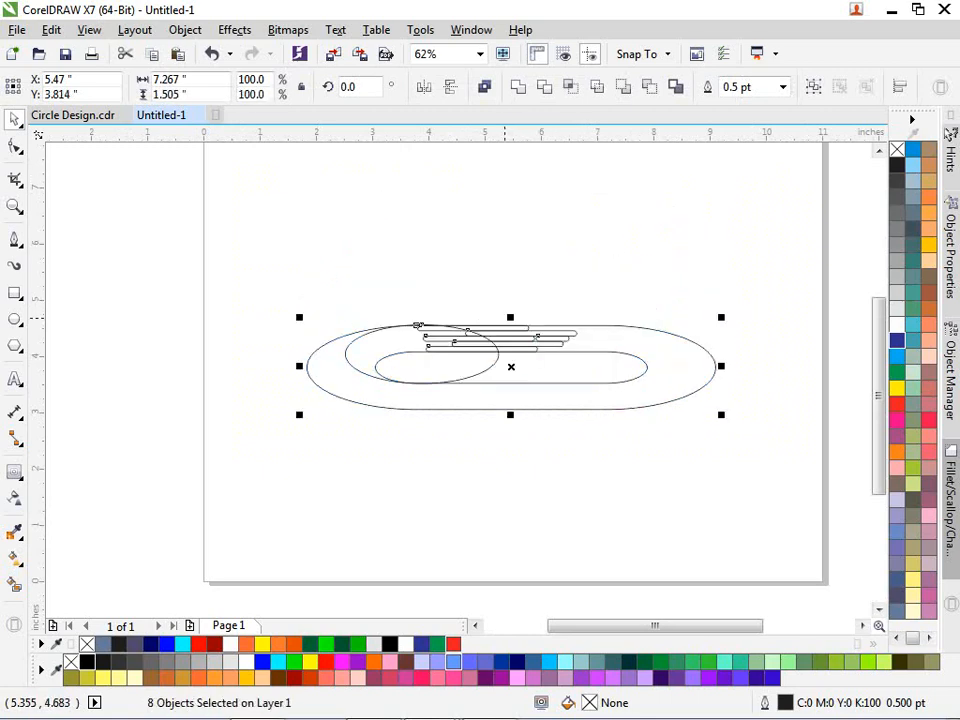
pyautogui.hotkey('ctrl', 'z')
pyautogui.moveTo(509, 179); pyautogui.dragTo(520, 340)
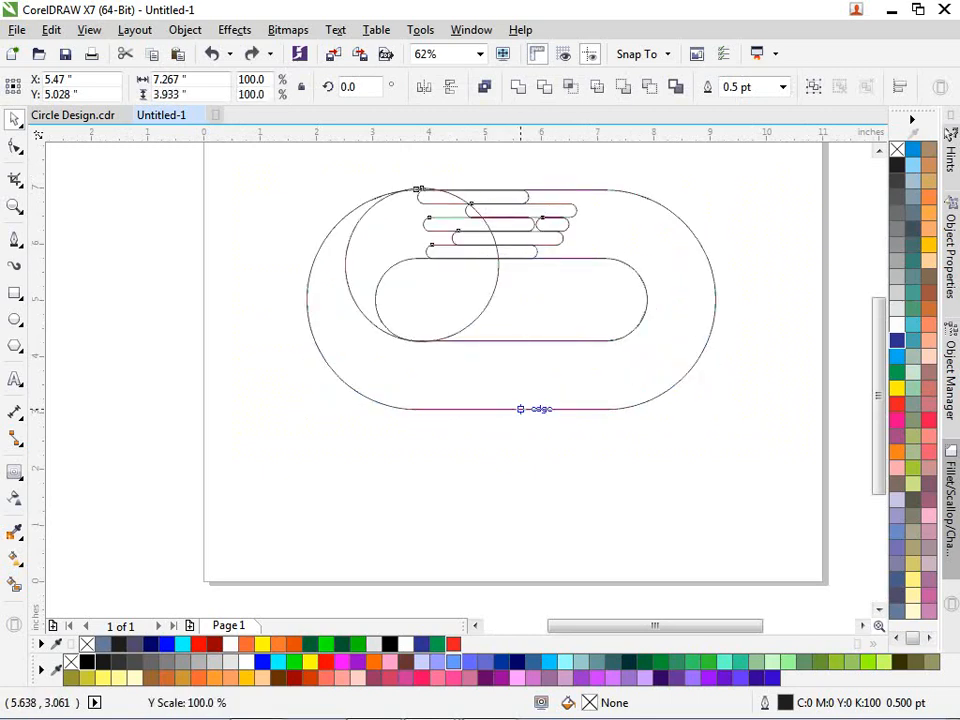
pyautogui.moveTo(520, 408); pyautogui.dragTo(522, 472)
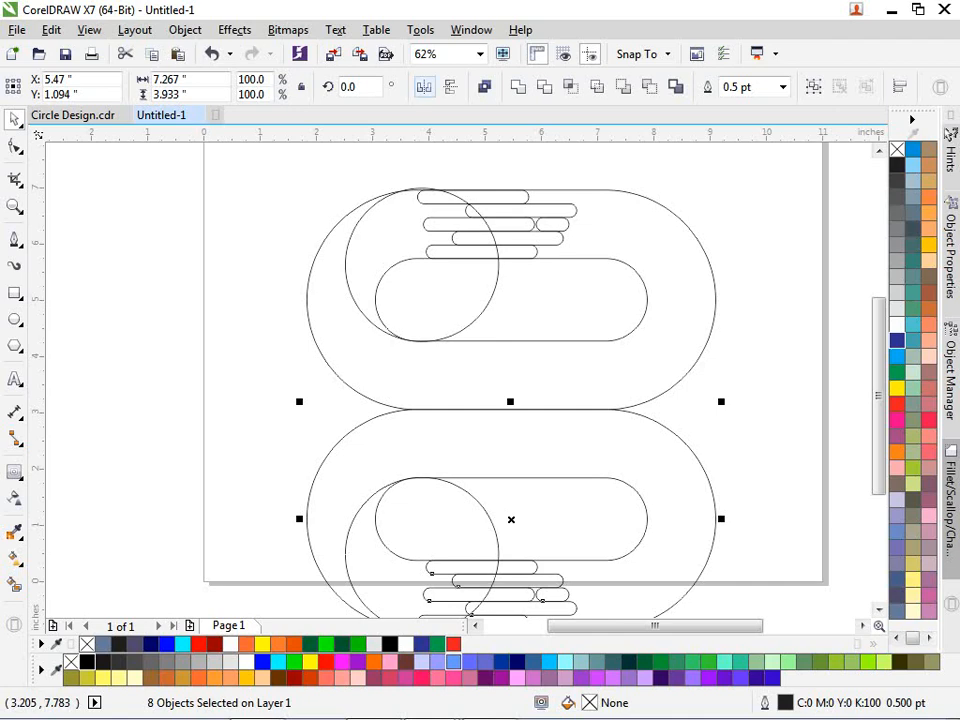
pyautogui.click(424, 87)
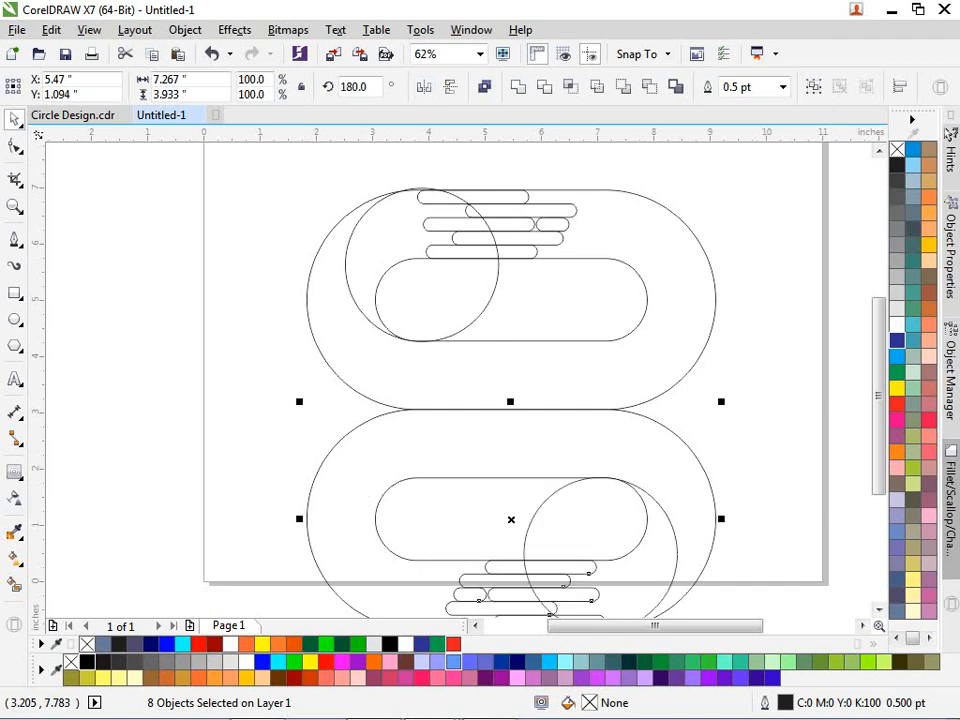
pyautogui.moveTo(510, 478); pyautogui.dragTo(372, 370)
pyautogui.click(585, 468)
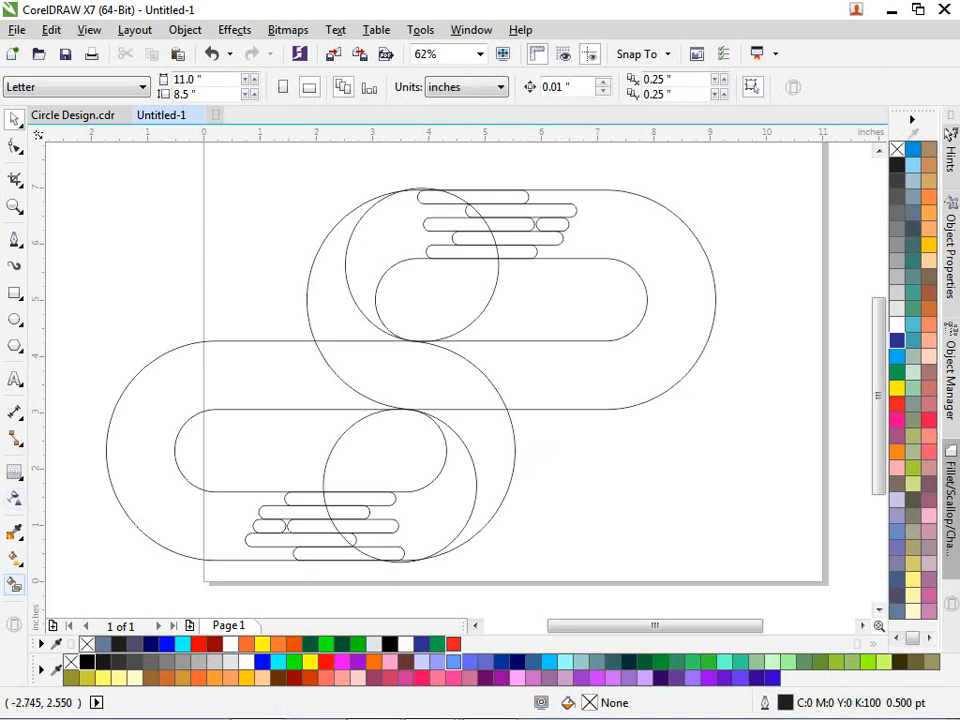
pyautogui.click(15, 584)
# - Smart-fill the five upper finger bars and the upper crescent in dark slate (C40 M40 Y0 K60)
pyautogui.scroll(2, 473, 194)
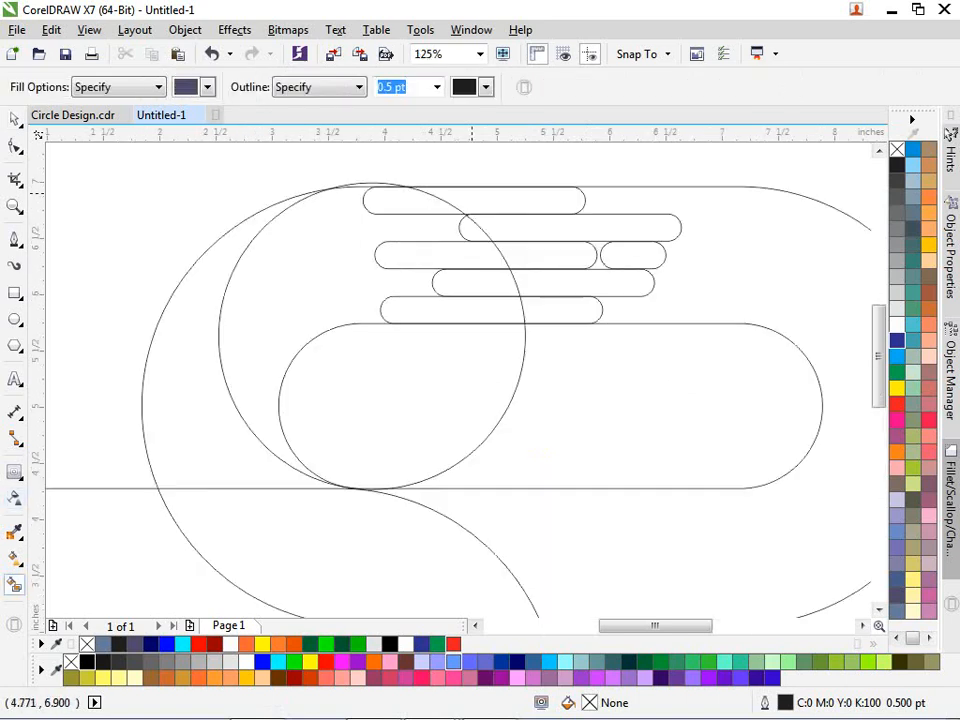
pyautogui.click(446, 196)
pyautogui.click(474, 198)
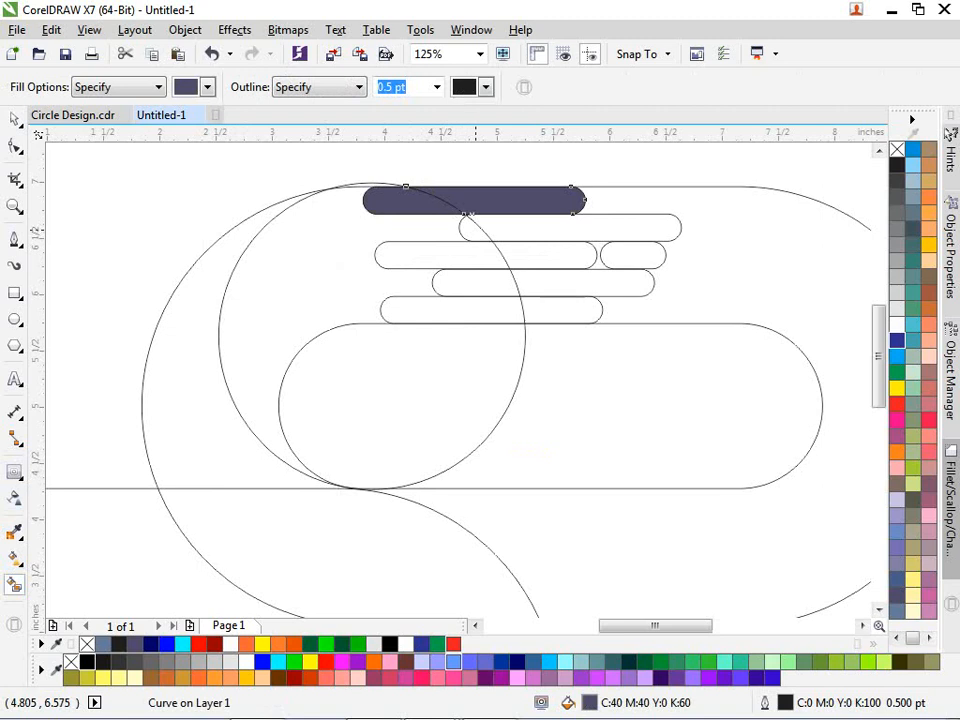
pyautogui.click(491, 228)
pyautogui.click(450, 255)
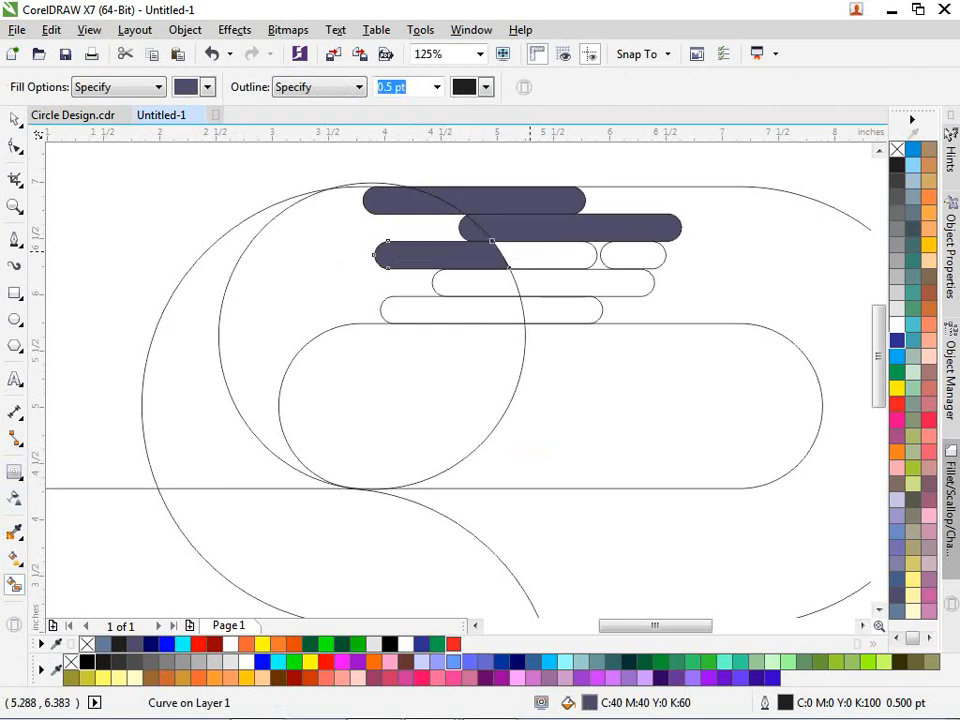
pyautogui.click(530, 252)
pyautogui.click(619, 255)
pyautogui.click(529, 276)
pyautogui.click(456, 288)
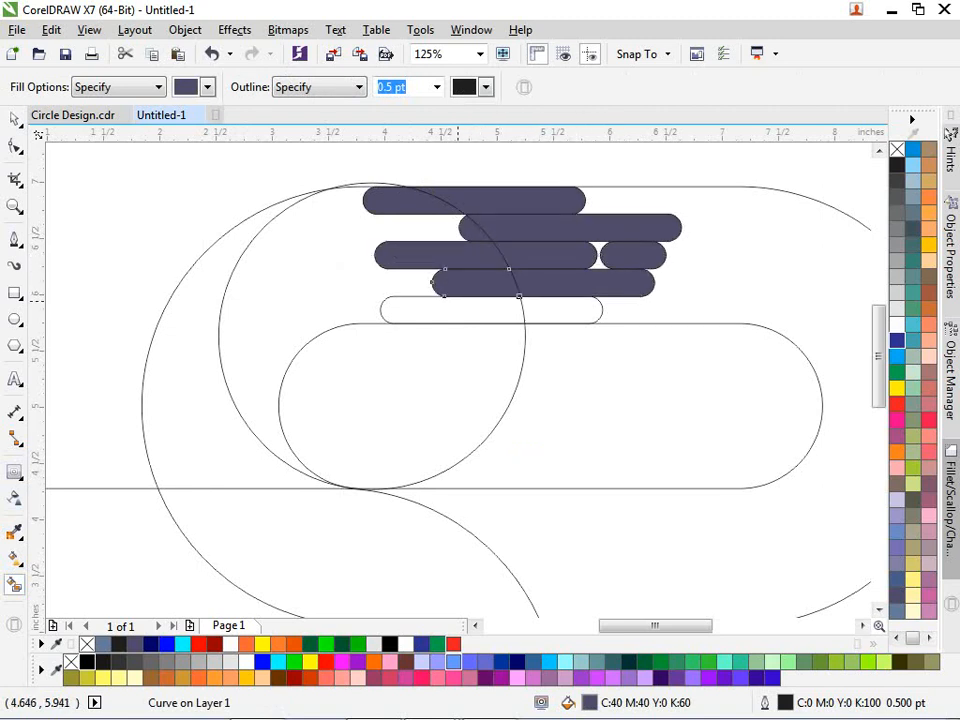
pyautogui.click(466, 308)
pyautogui.click(544, 311)
pyautogui.click(383, 275)
# - Remove the stray outer-ring and lower-left fills, then nudge the lower copy slightly right
pyautogui.scroll(-1, 288, 274)
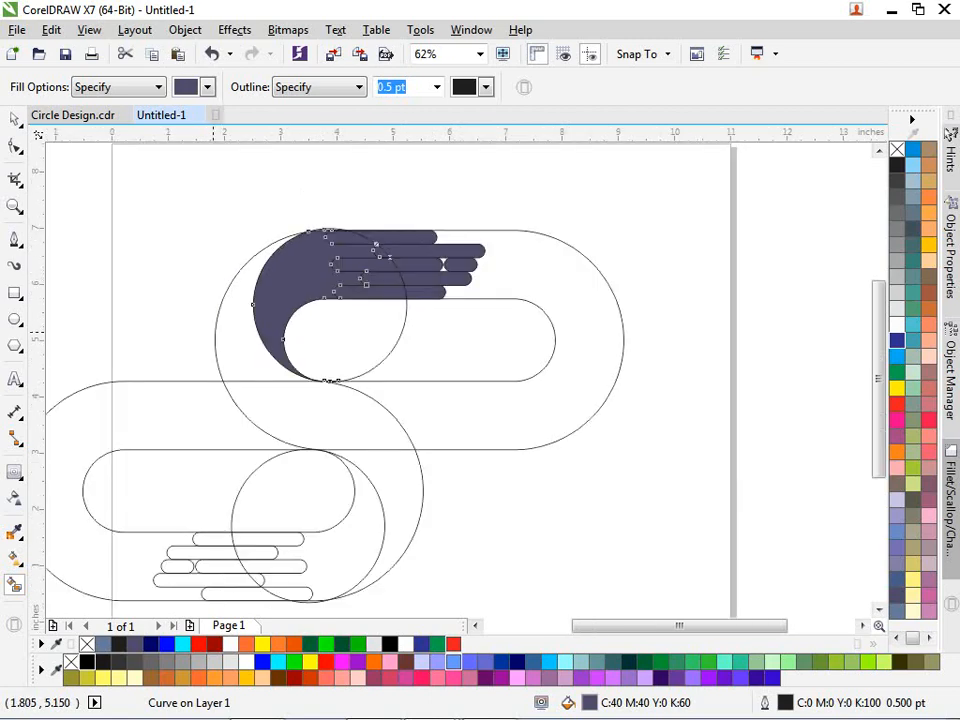
pyautogui.click(228, 353)
pyautogui.click(257, 396)
pyautogui.hotkey('ctrl', 'z')
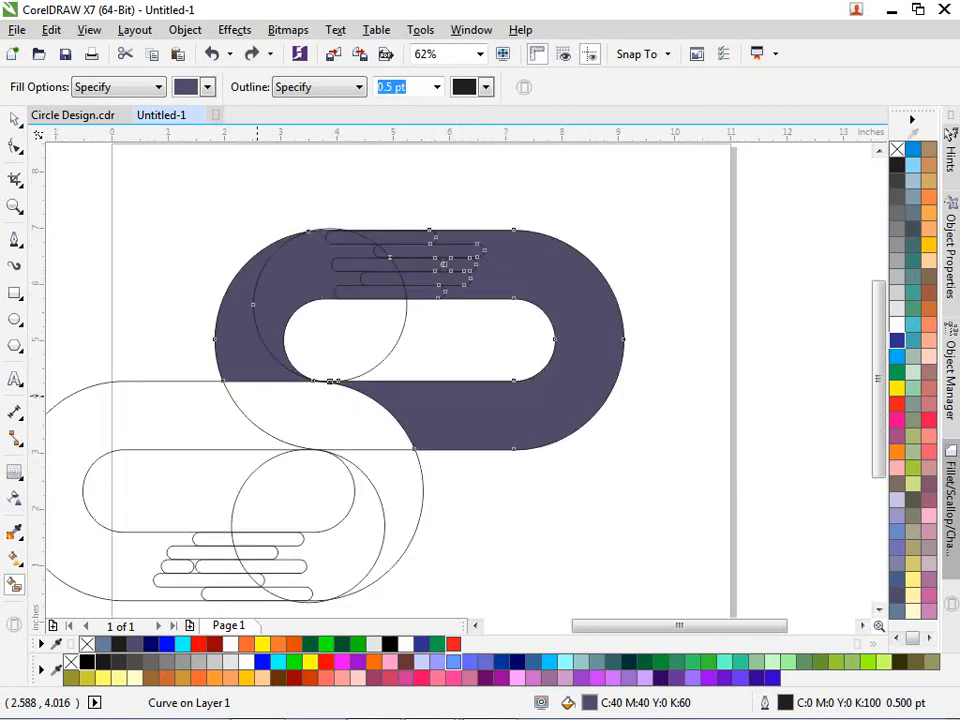
pyautogui.hotkey('ctrl', 'z')
pyautogui.scroll(5, 323, 380)
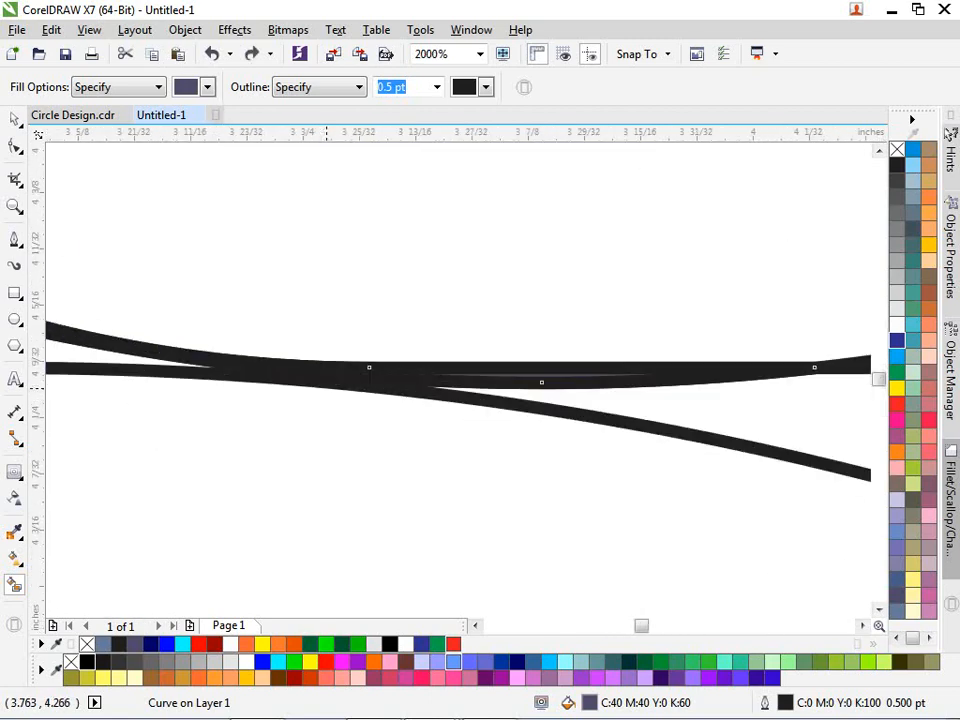
pyautogui.scroll(-5, 325, 385)
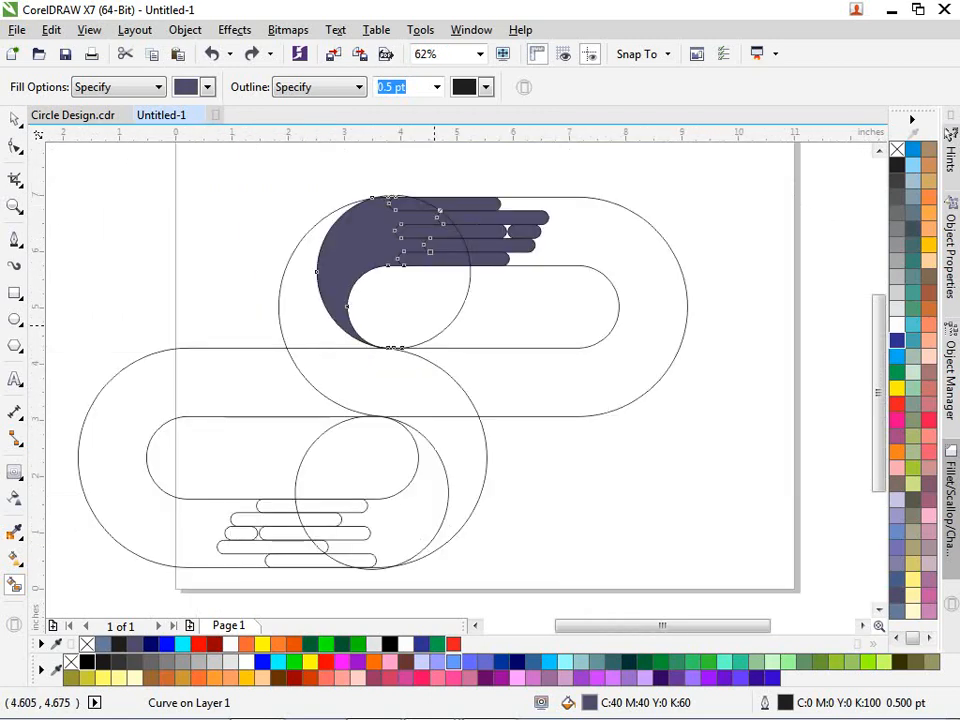
pyautogui.press('space')
pyautogui.moveTo(67, 337); pyautogui.dragTo(548, 585)
pyautogui.moveTo(367, 465); pyautogui.dragTo(372, 465)
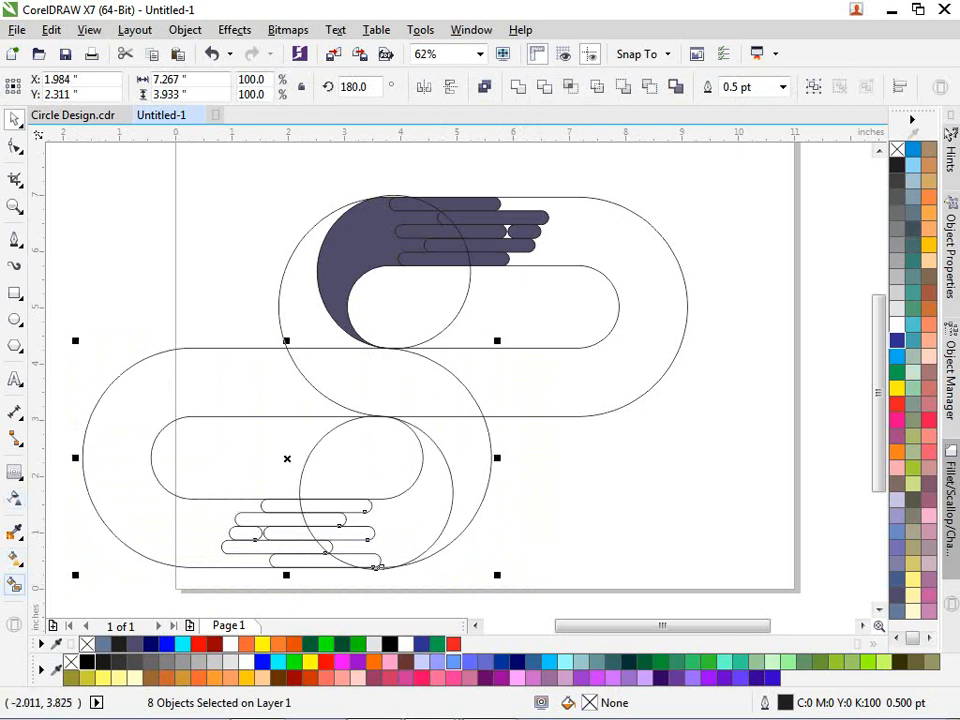
# - Smart Fill the outer upper curve, middle band and lower crescent of the S
pyautogui.click(14, 584)
pyautogui.click(297, 290)
pyautogui.click(430, 385)
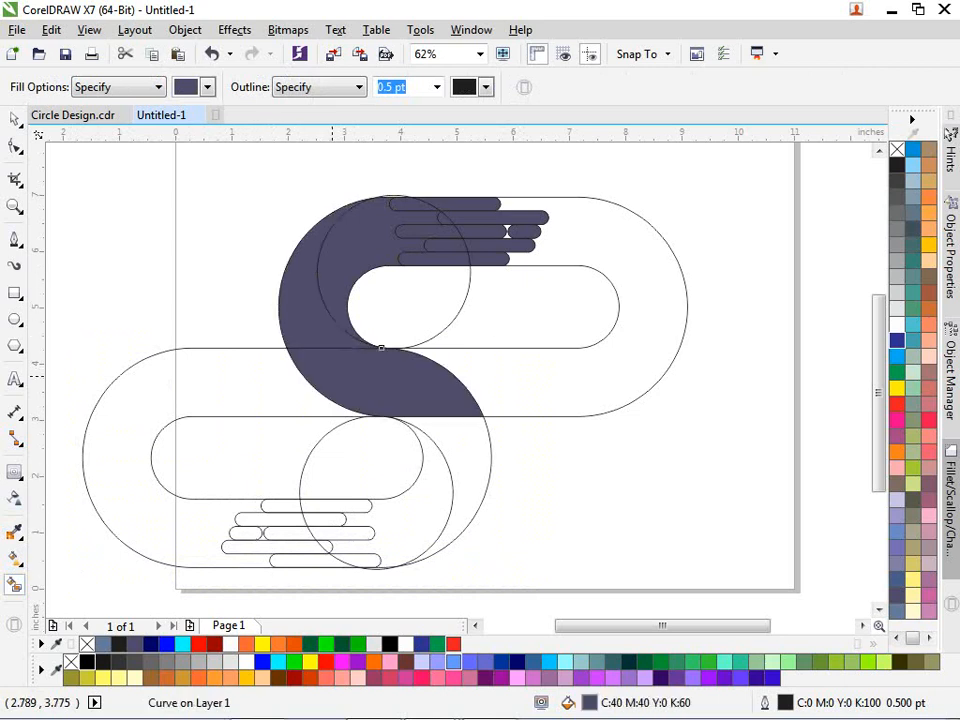
pyautogui.click(456, 482)
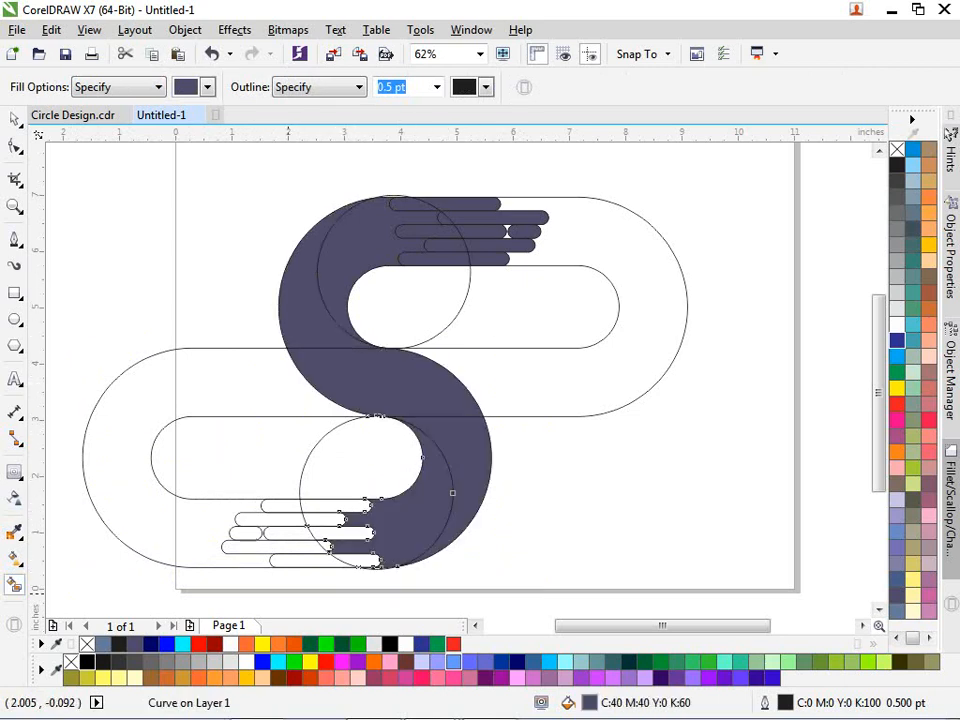
# - Fill both halves of every lower finger row, from the bottom finger up to the top
pyautogui.scroll(1, 289, 594)
pyautogui.click(347, 519)
pyautogui.click(413, 518)
pyautogui.click(334, 499)
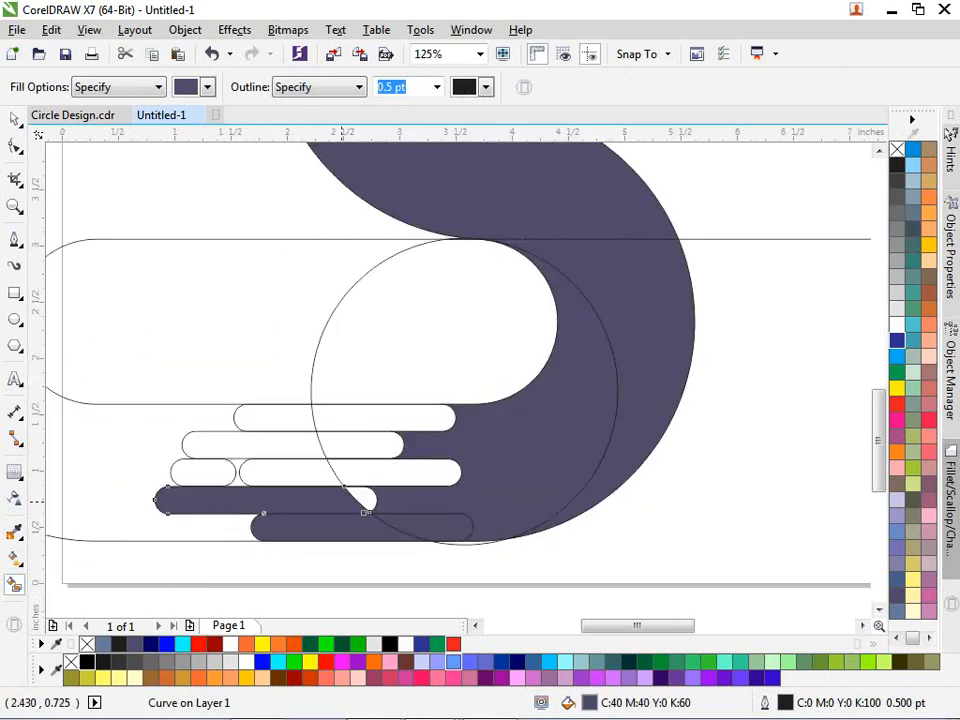
pyautogui.click(390, 473)
pyautogui.click(333, 478)
pyautogui.click(215, 467)
pyautogui.click(222, 447)
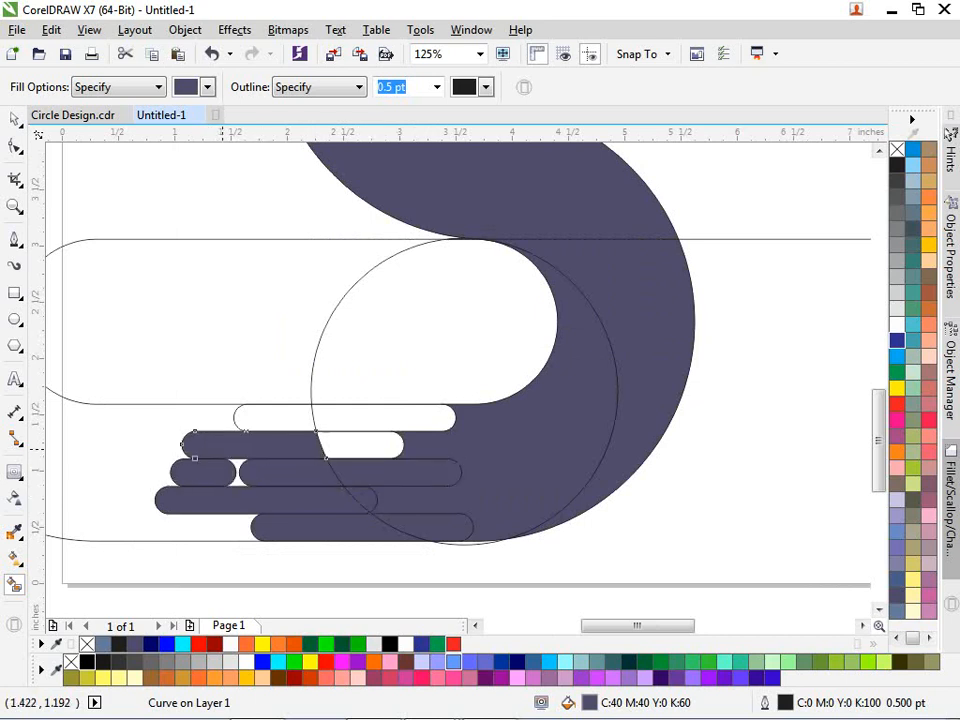
pyautogui.click(360, 446)
pyautogui.click(342, 412)
pyautogui.click(300, 418)
# - Select the large outer outline curve and delete it
pyautogui.press('space')
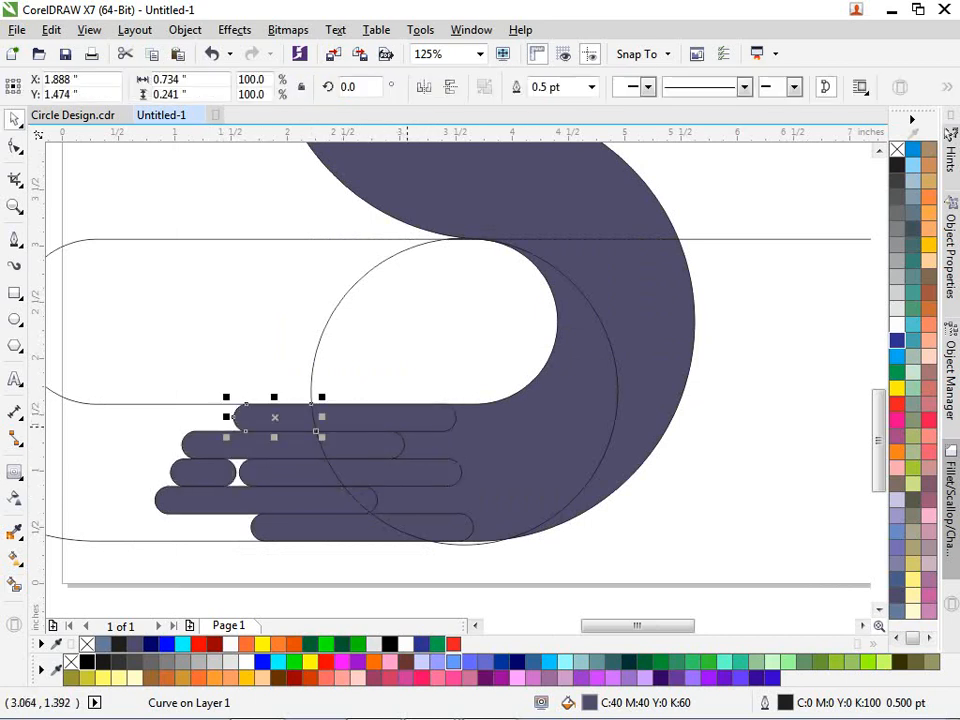
pyautogui.scroll(-2, 422, 411)
pyautogui.scroll(1, 406, 364)
pyautogui.click(393, 370)
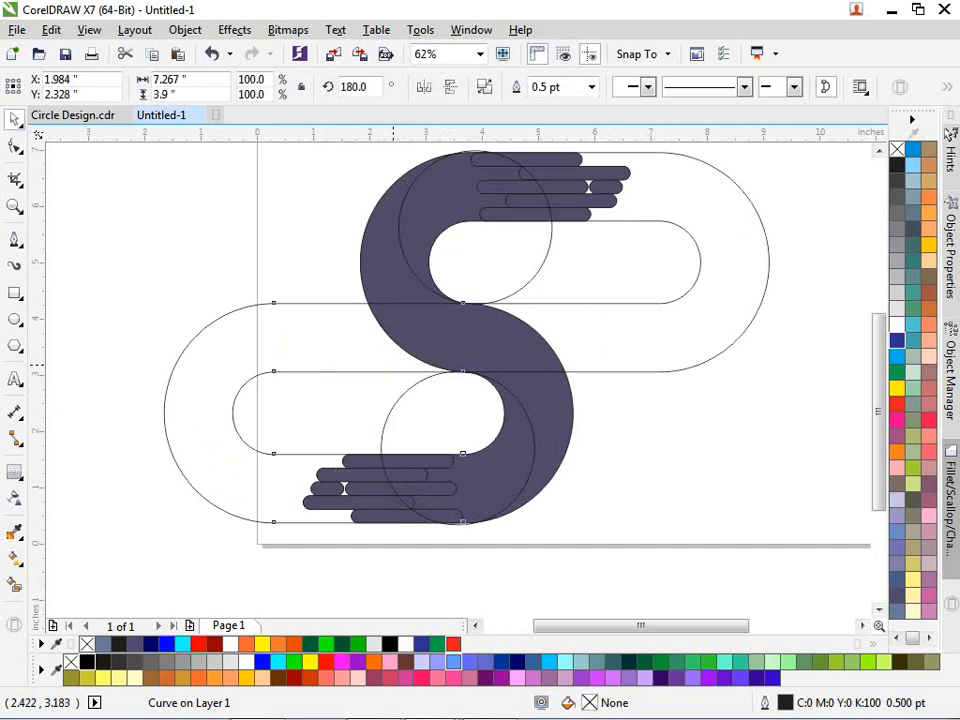
pyautogui.press('Delete')
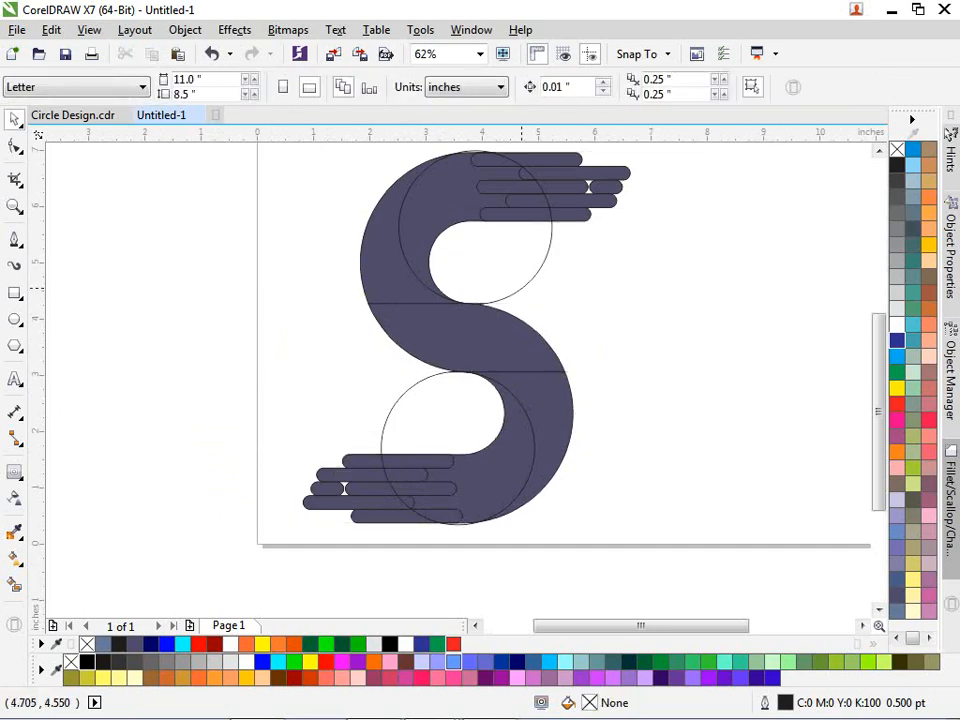
# - Delete the upper circle outline, leaving the lower circle in place
pyautogui.click(519, 290)
pyautogui.press('Delete')
pyautogui.click(438, 383)
pyautogui.click(438, 394)
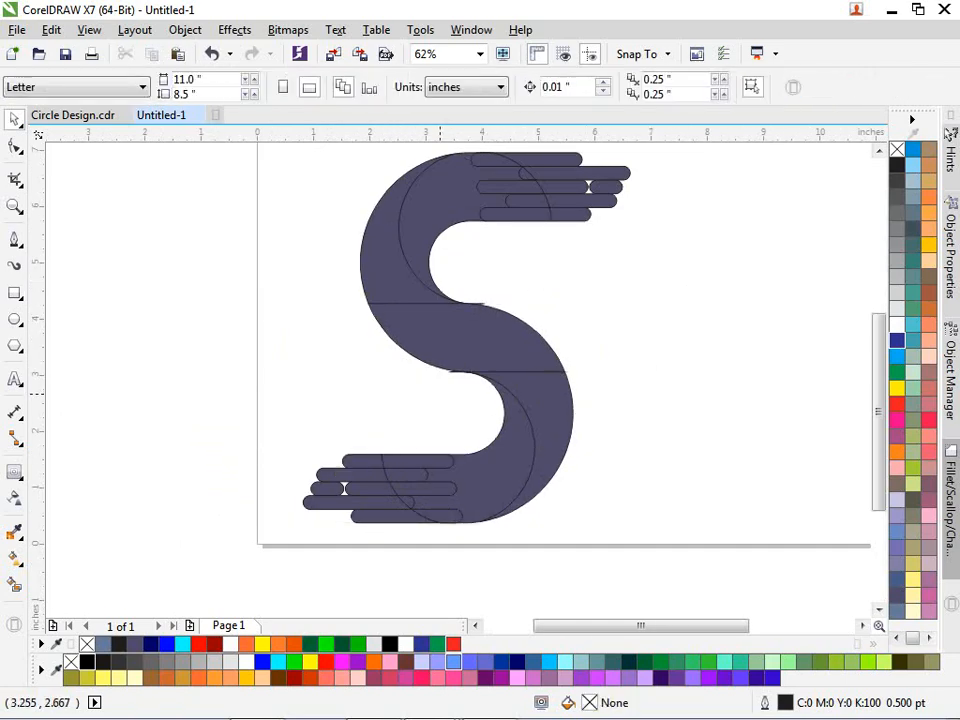
# - Recolour every piece of the S with the 20% black (K20) swatch
pyautogui.scroll(-1, 440, 396)
pyautogui.moveTo(339, 204); pyautogui.dragTo(540, 491)
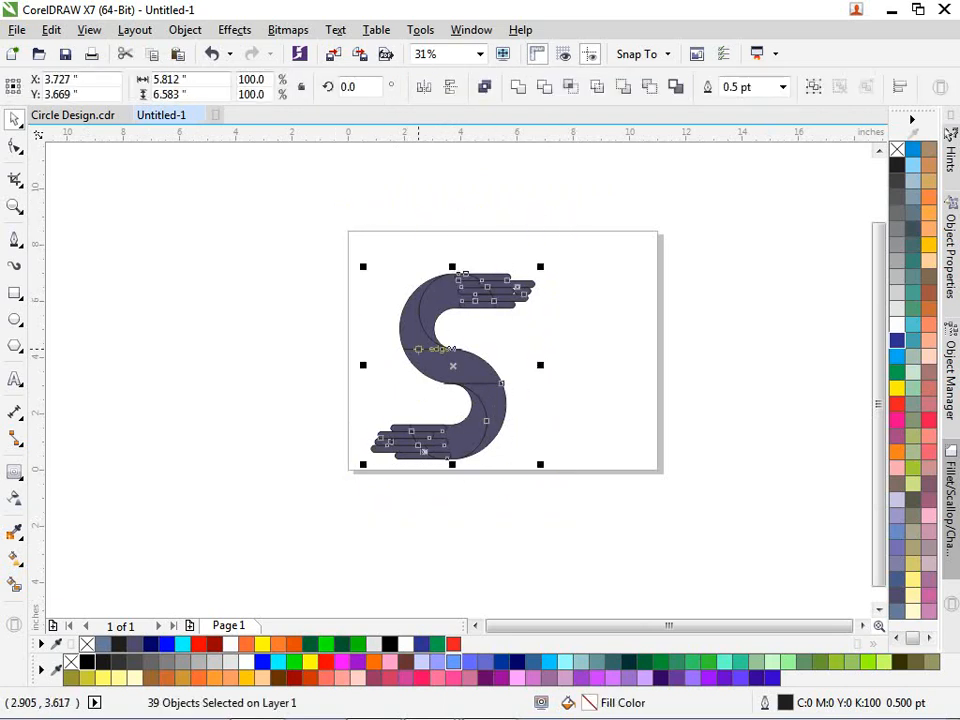
pyautogui.click(897, 292)
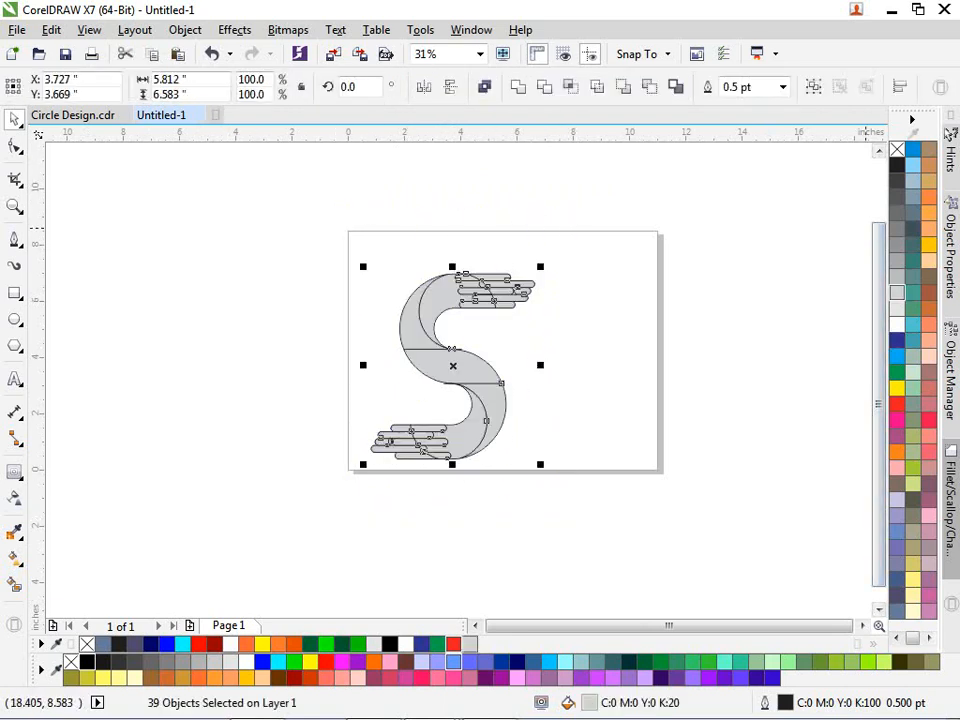
pyautogui.click(608, 363)
pyautogui.scroll(1, 478, 403)
pyautogui.scroll(1, 335, 496)
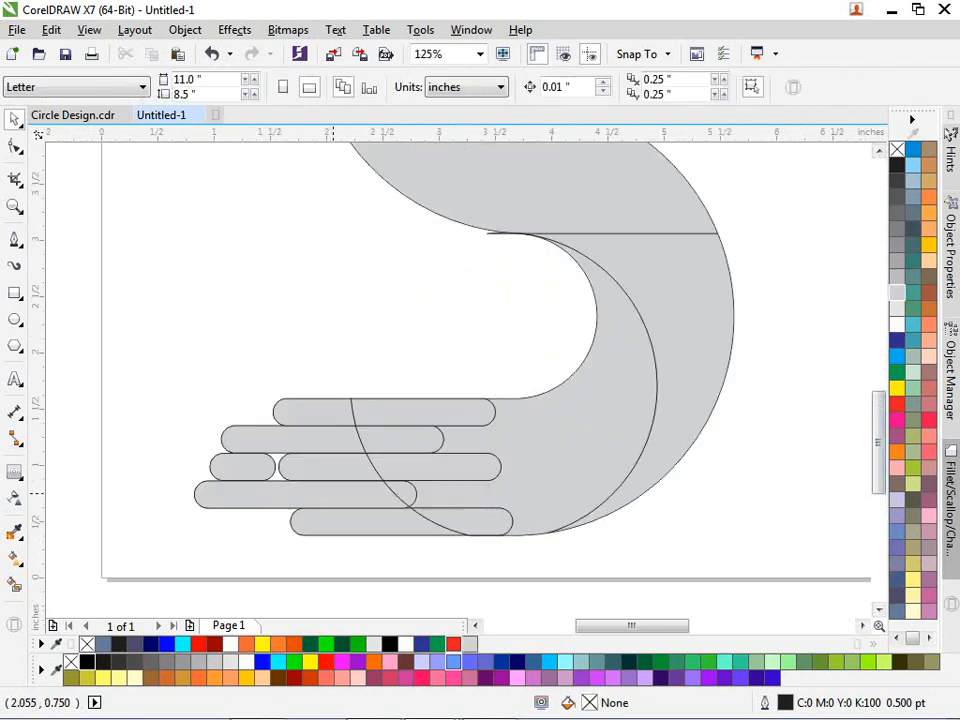
# - Weld the lower hand's top finger piece to its pill
pyautogui.click(281, 403)
pyautogui.scroll(1, 367, 415)
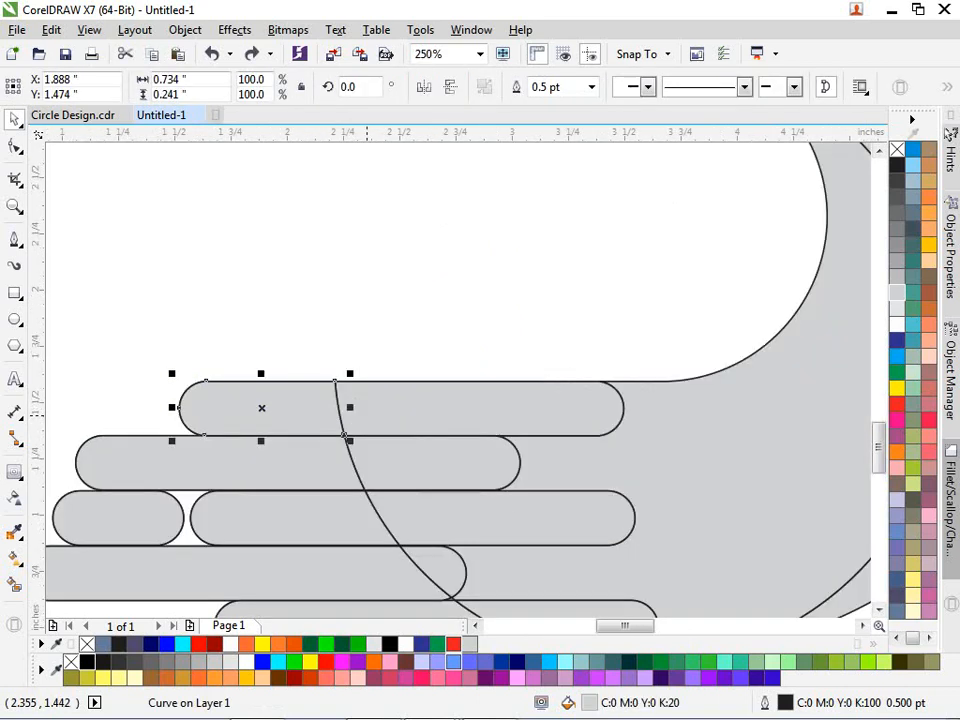
pyautogui.moveTo(284, 399); pyautogui.dragTo(323, 329)
pyautogui.hotkey('ctrl', 'z')
pyautogui.keyDown('shift'); pyautogui.click(362, 418); pyautogui.keyUp('shift')
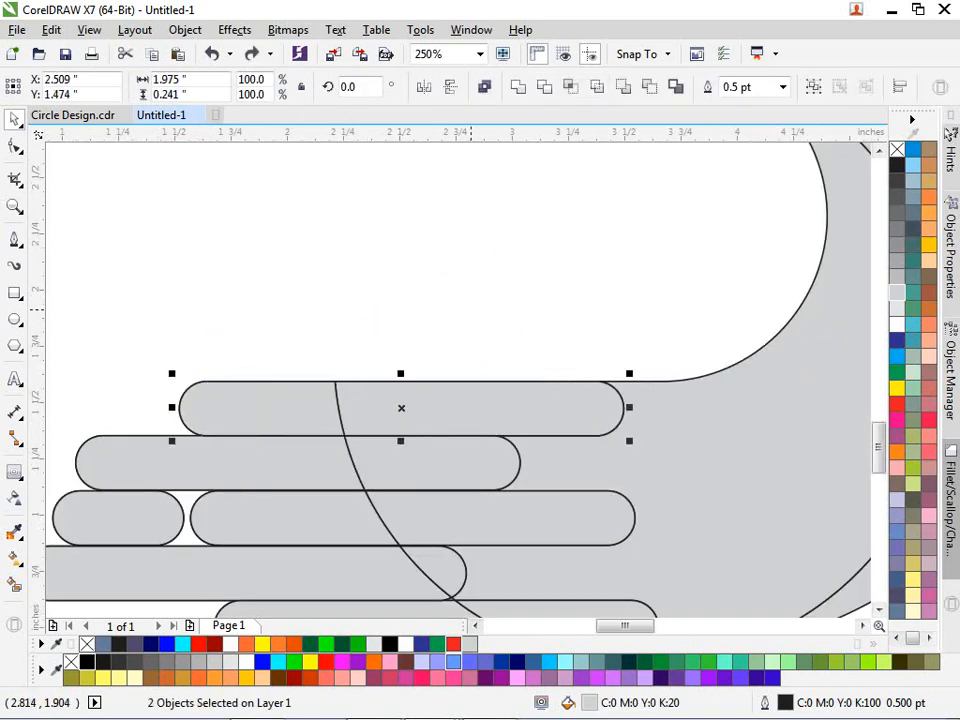
pyautogui.scroll(-1, 469, 308)
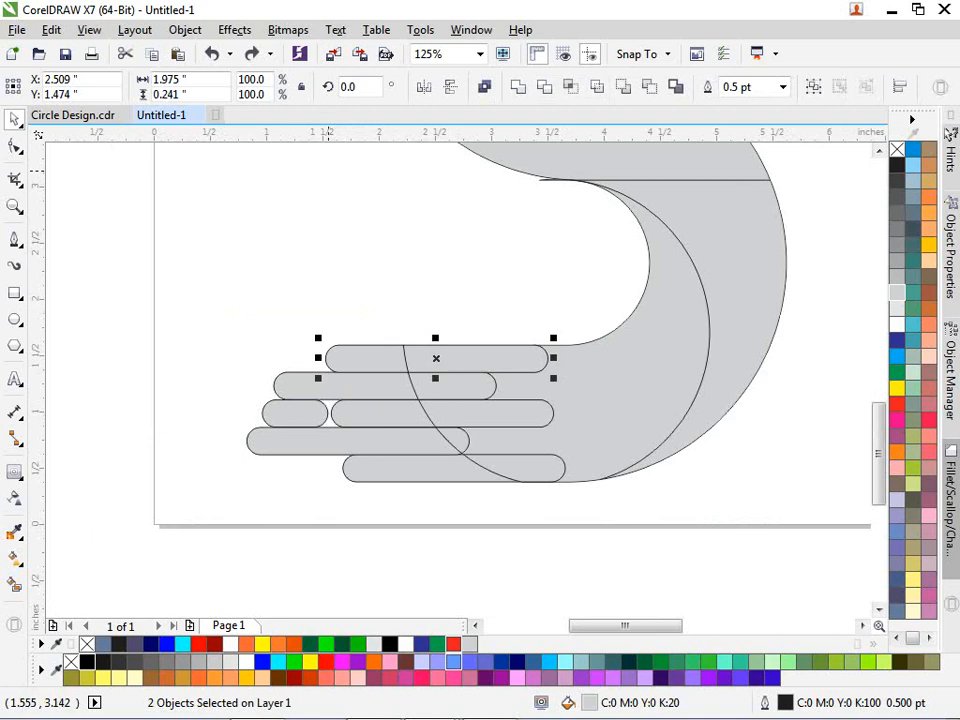
pyautogui.click(518, 87)
pyautogui.click(413, 252)
# - Weld the second and third lower fingers to their crescent pieces
pyautogui.click(324, 381)
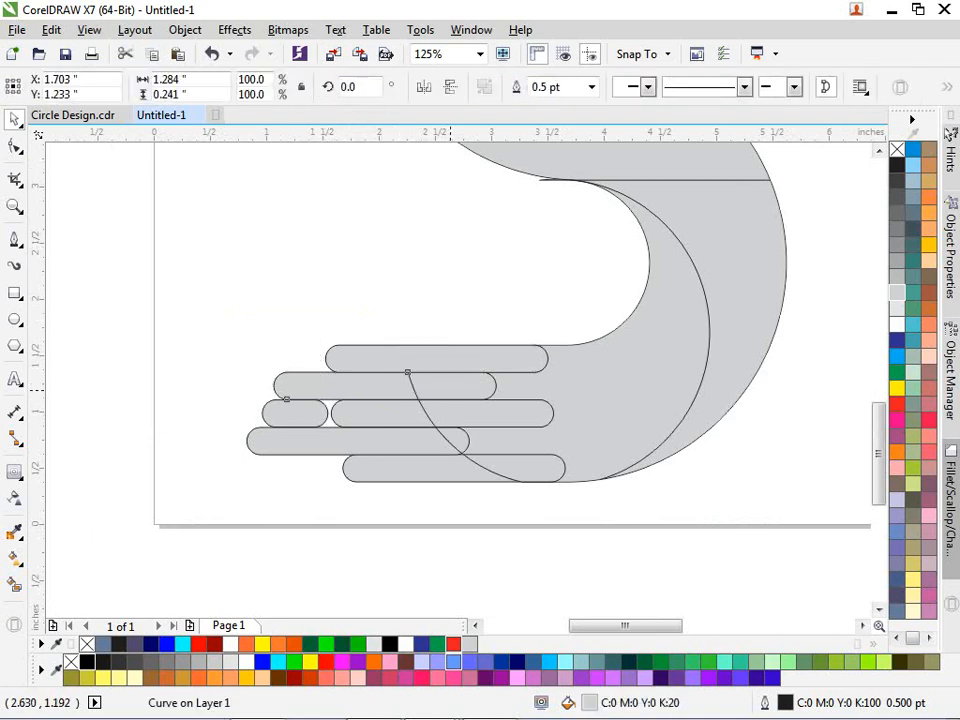
pyautogui.keyDown('shift'); pyautogui.click(450, 385); pyautogui.keyUp('shift')
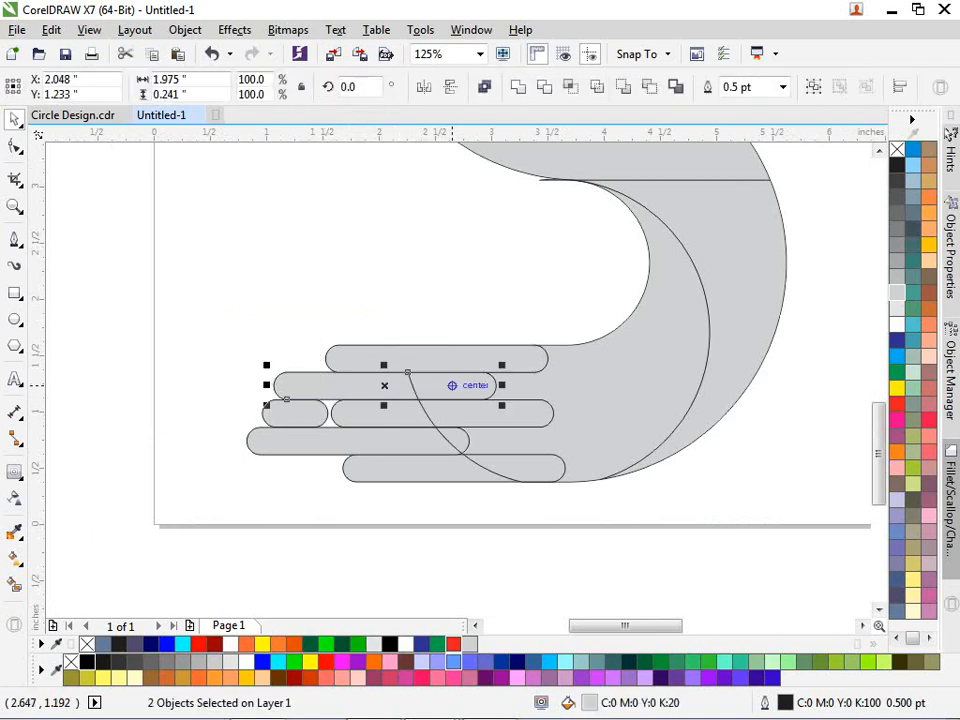
pyautogui.click(518, 87)
pyautogui.click(470, 251)
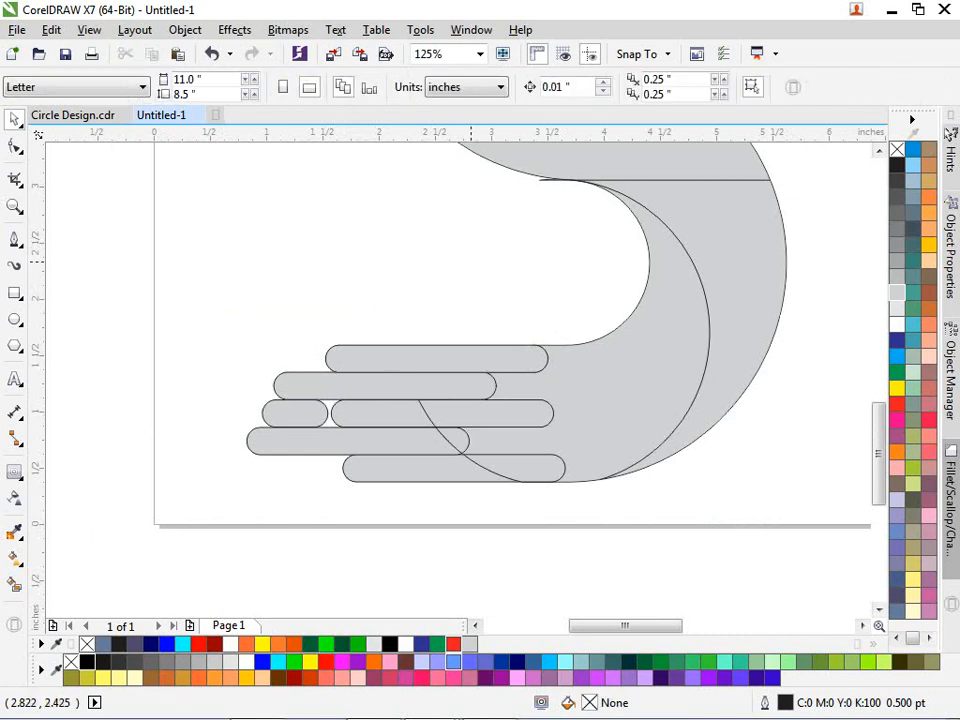
pyautogui.click(415, 407)
pyautogui.keyDown('shift'); pyautogui.click(362, 409); pyautogui.keyUp('shift')
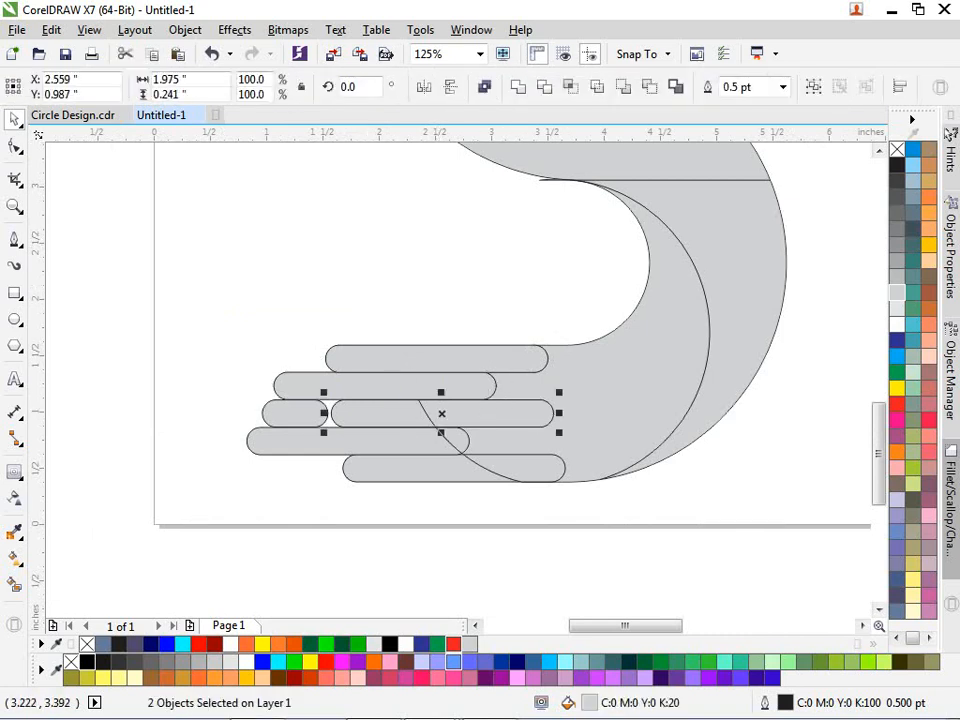
pyautogui.click(518, 87)
pyautogui.click(453, 214)
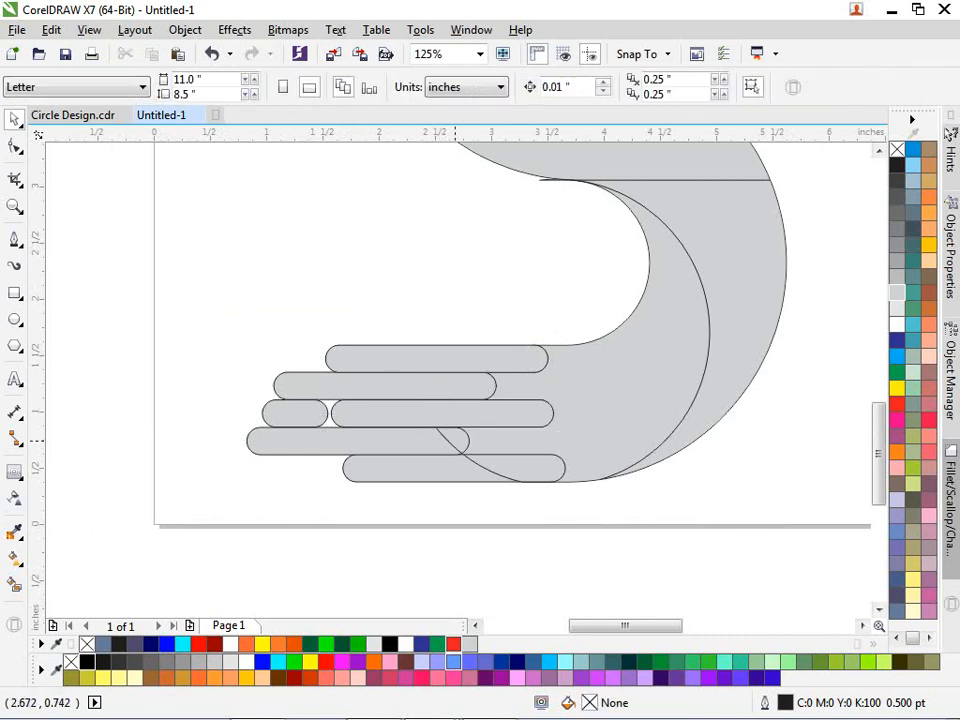
# - Weld the fourth and bottom lower fingers to their crescent pieces, then delete the fourth-row pill
pyautogui.scroll(2, 455, 440)
pyautogui.click(435, 440)
pyautogui.keyDown('shift'); pyautogui.click(300, 440); pyautogui.keyUp('shift')
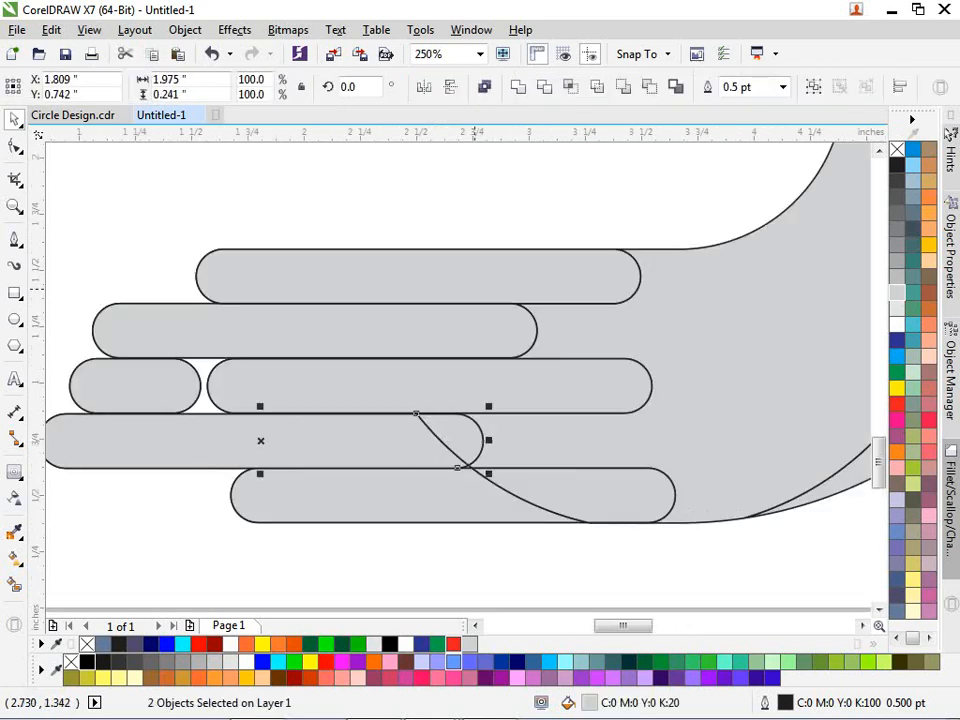
pyautogui.click(518, 87)
pyautogui.click(490, 200)
pyautogui.click(490, 494)
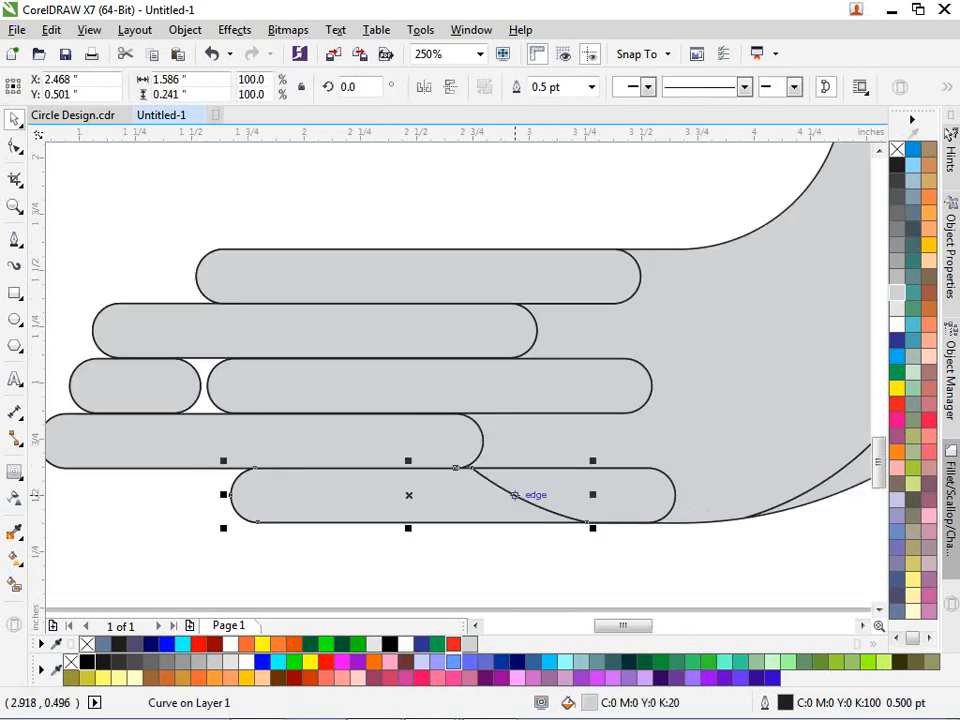
pyautogui.keyDown('shift'); pyautogui.click(640, 488); pyautogui.keyUp('shift')
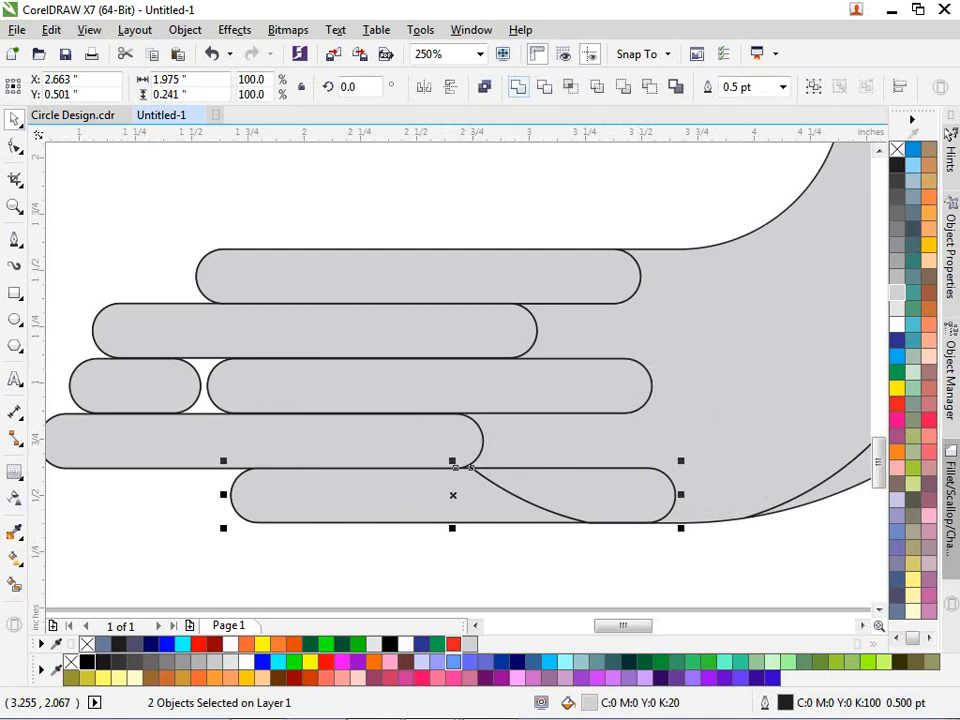
pyautogui.click(518, 87)
pyautogui.click(410, 200)
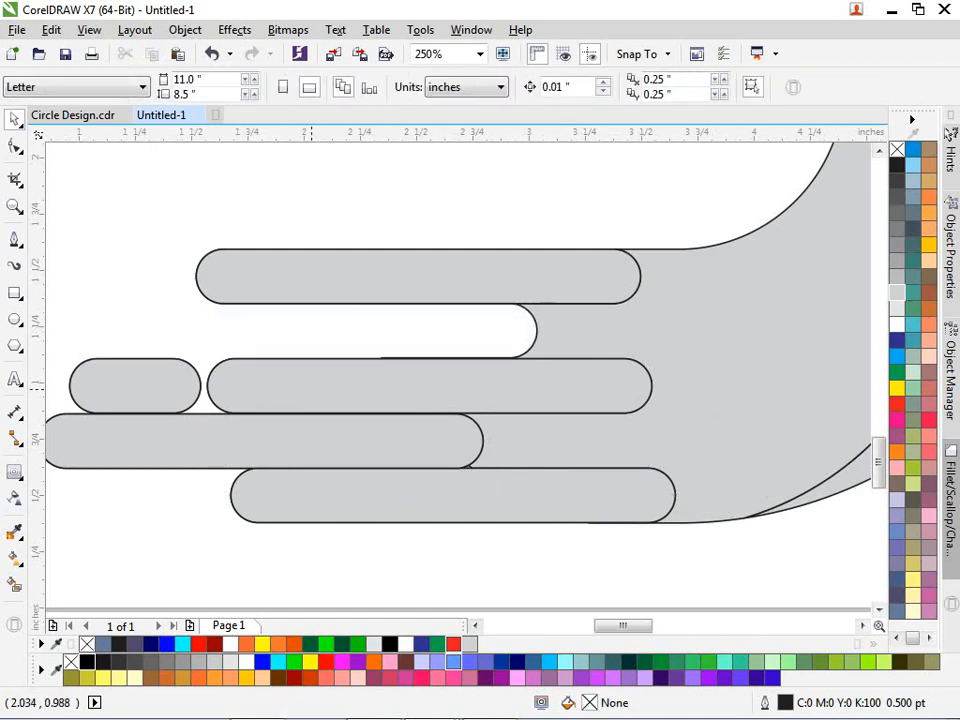
pyautogui.click(306, 456)
pyautogui.press('Delete')
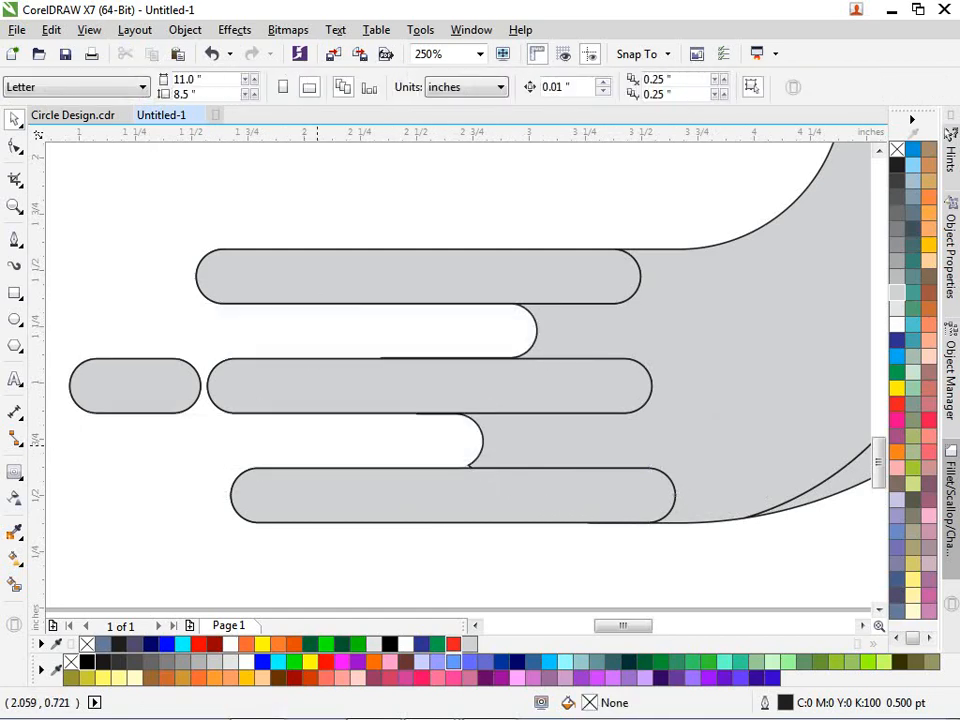
# - Stretch the bottom finger to 100.7% × 105.5% to close its seam
pyautogui.click(511, 477)
pyautogui.scroll(2, 499, 470)
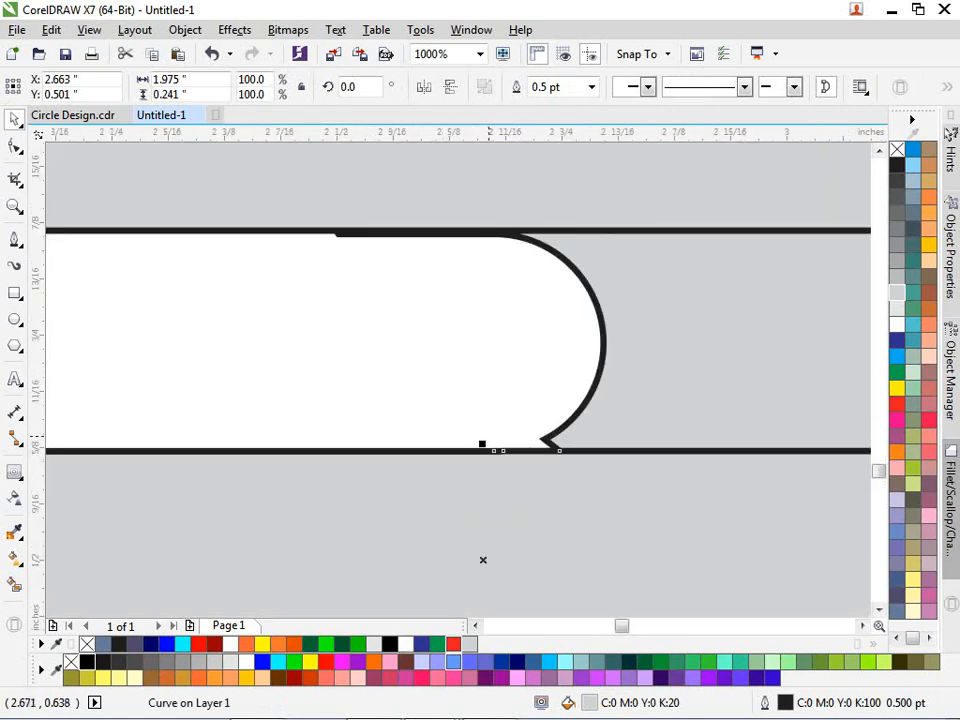
pyautogui.moveTo(483, 446); pyautogui.dragTo(483, 437)
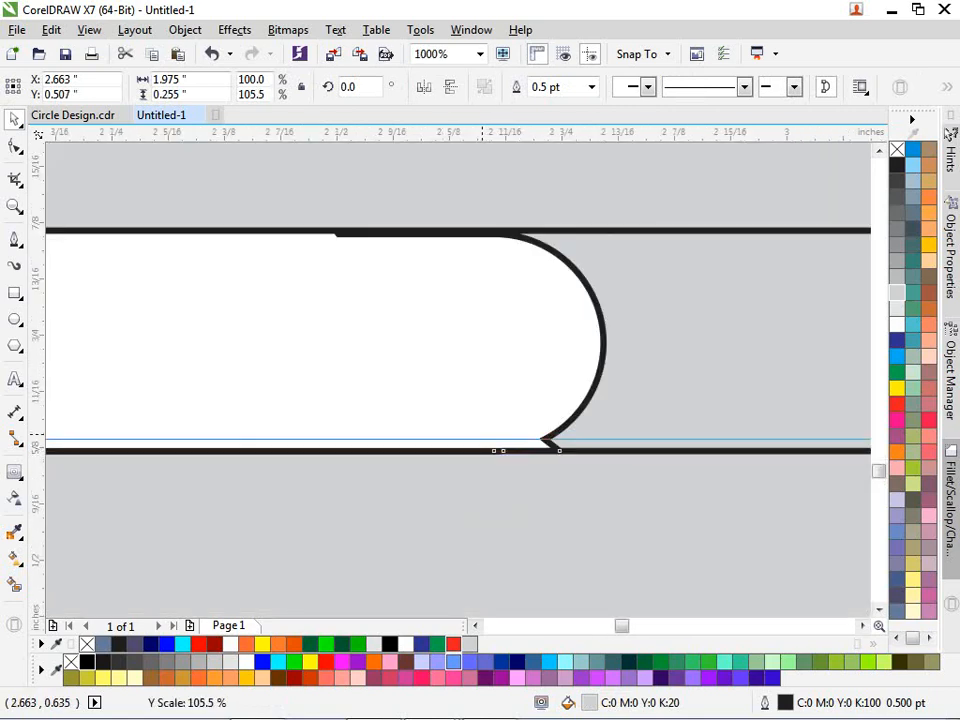
pyautogui.scroll(-2, 483, 437)
pyautogui.scroll(2, 723, 461)
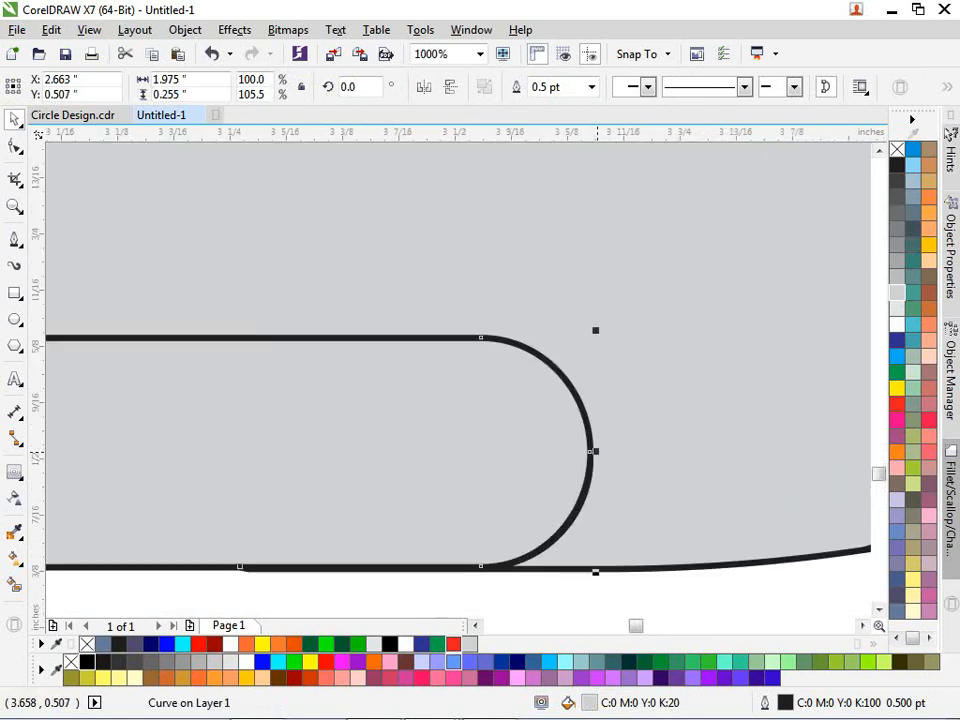
pyautogui.moveTo(597, 451); pyautogui.dragTo(607, 451)
pyautogui.scroll(-3, 607, 393)
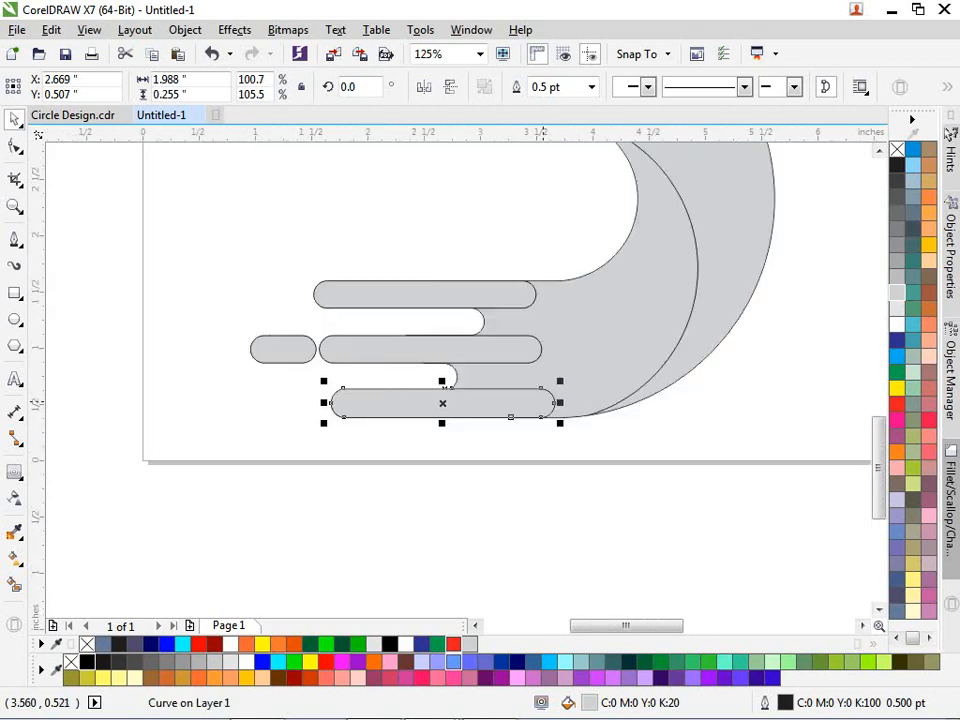
pyautogui.scroll(-2, 541, 403)
pyautogui.scroll(2, 636, 185)
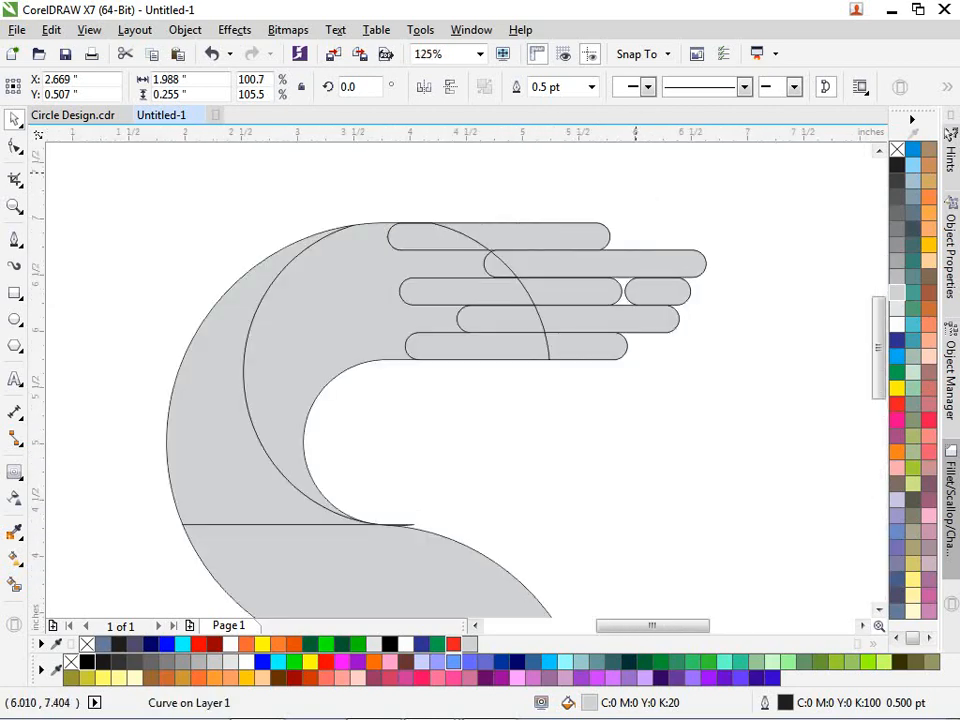
# - Weld the upper hand's second finger pill to its crescent piece
pyautogui.scroll(1, 524, 208)
pyautogui.keyDown('shift'); pyautogui.click(535, 264); pyautogui.keyUp('shift')
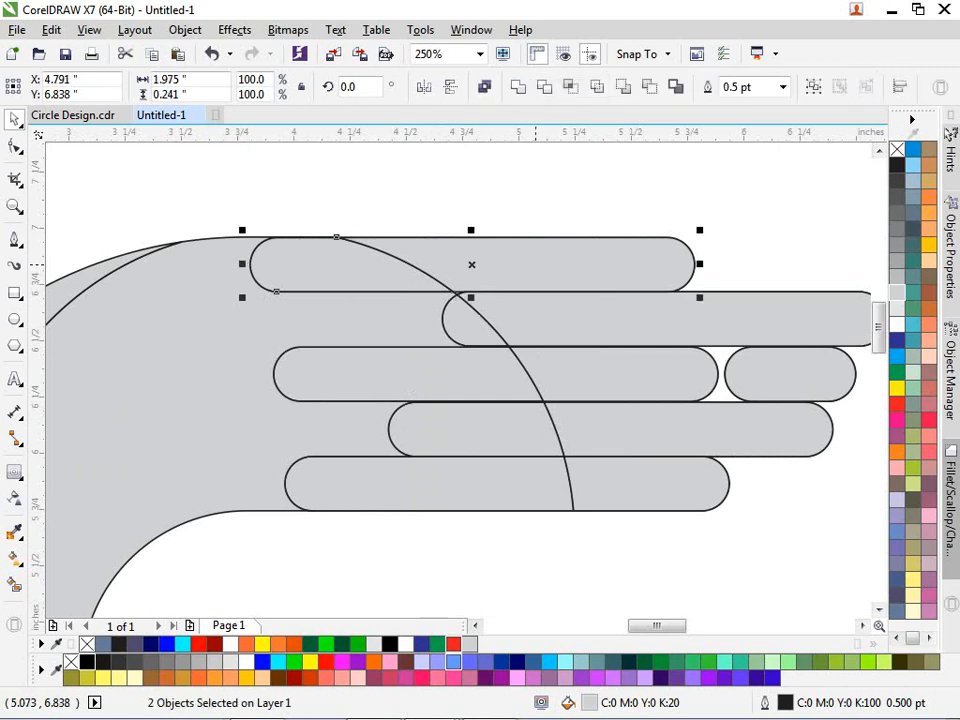
pyautogui.click(583, 152)
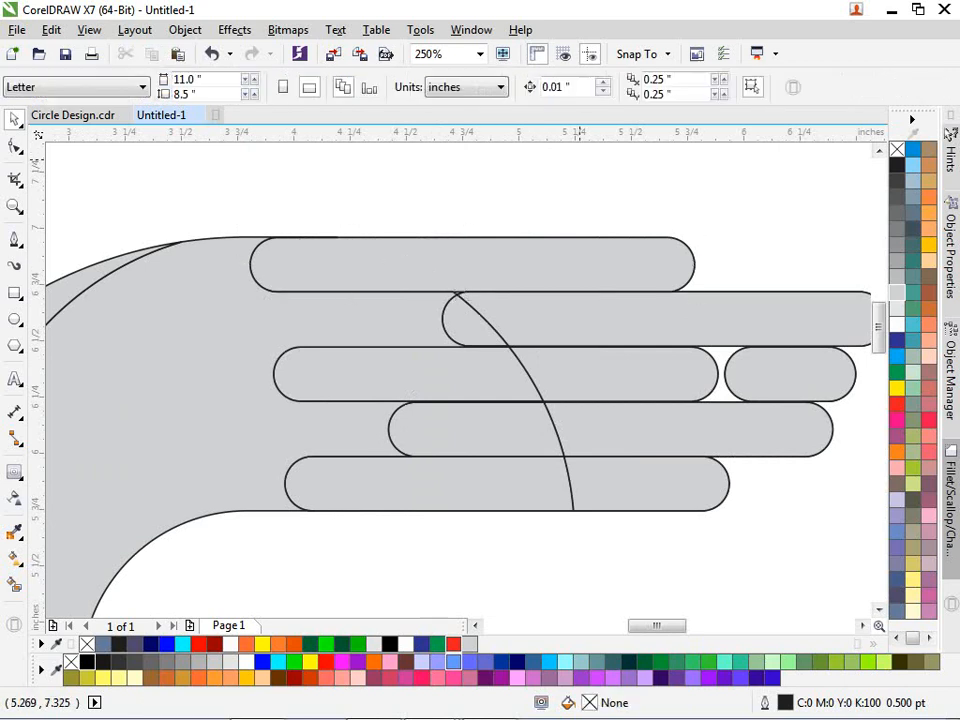
pyautogui.click(549, 309)
pyautogui.keyDown('shift'); pyautogui.click(474, 322); pyautogui.keyUp('shift')
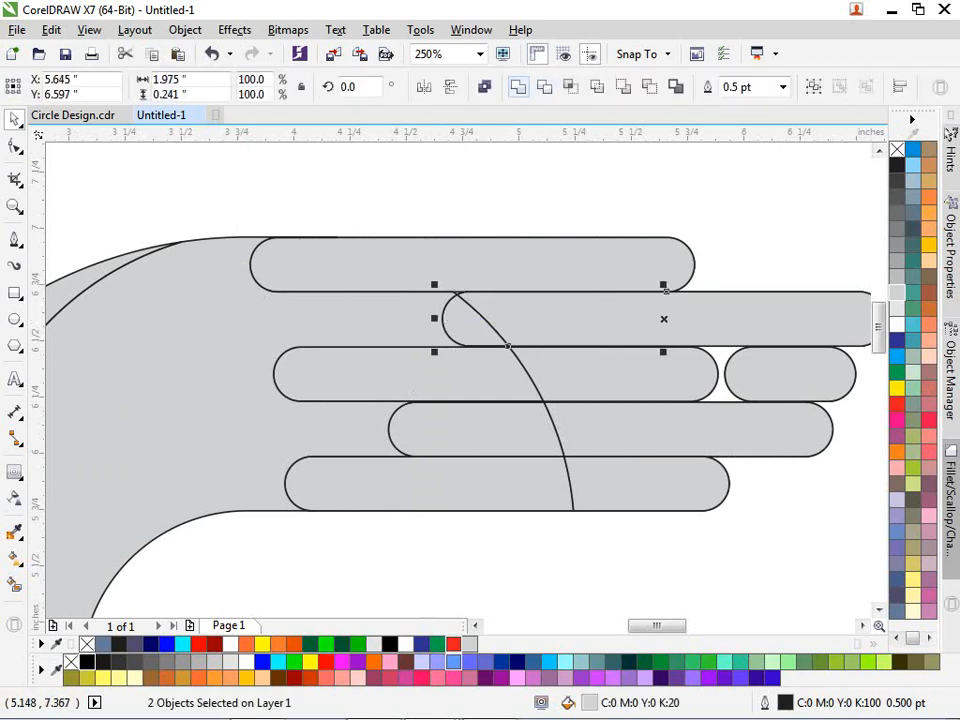
pyautogui.click(518, 87)
pyautogui.click(528, 163)
pyautogui.hotkey('ctrl', 'z')
pyautogui.click(636, 195)
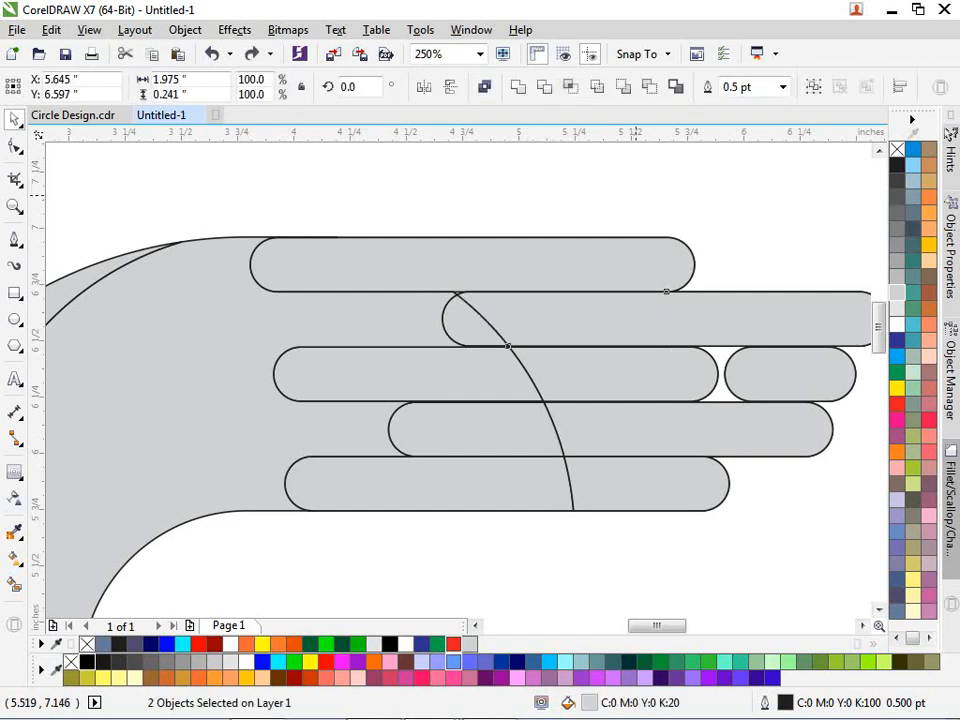
pyautogui.click(481, 330)
pyautogui.keyDown('shift'); pyautogui.click(572, 334); pyautogui.keyUp('shift')
pyautogui.click(518, 87)
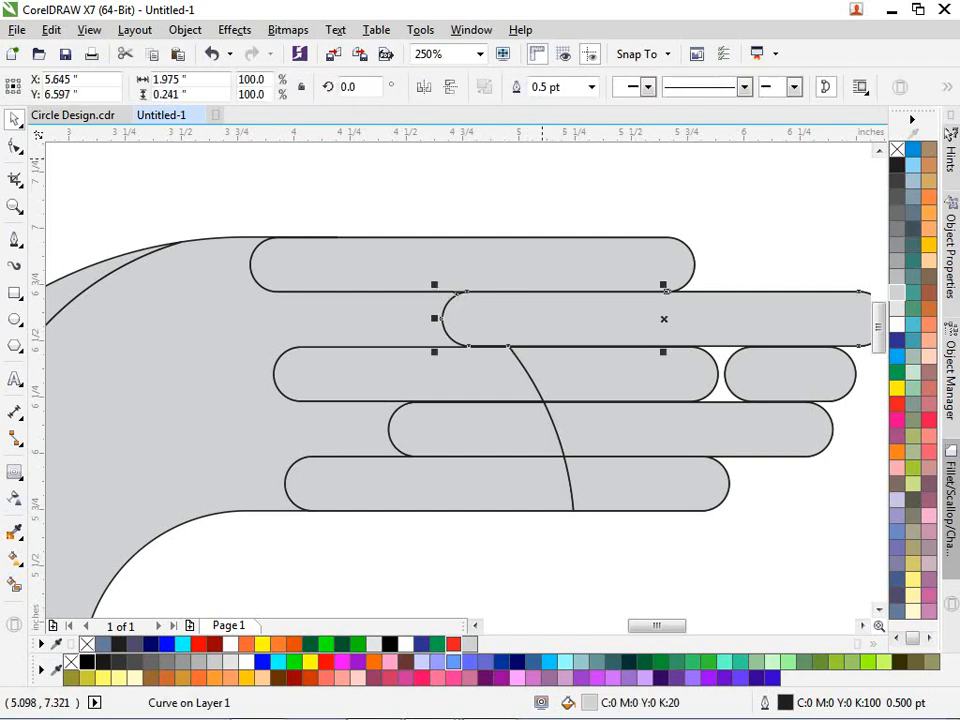
pyautogui.click(539, 157)
# - Weld the third and fourth upper fingers to their crescent pieces
pyautogui.click(486, 362)
pyautogui.keyDown('shift'); pyautogui.click(601, 364); pyautogui.keyUp('shift')
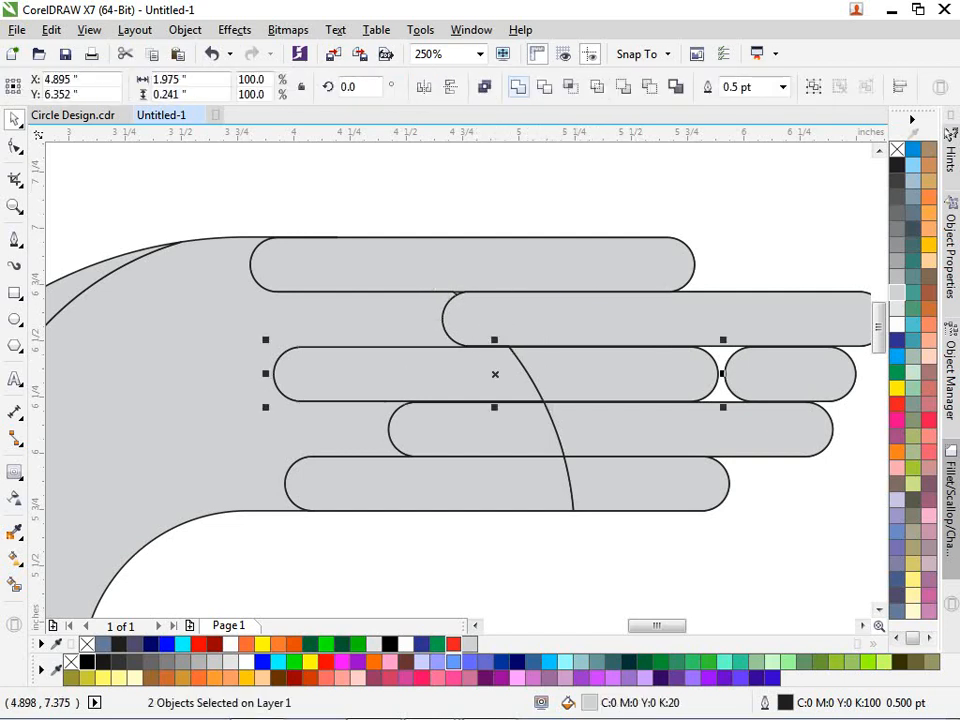
pyautogui.click(518, 87)
pyautogui.click(553, 428)
pyautogui.keyDown('shift'); pyautogui.click(660, 449); pyautogui.keyUp('shift')
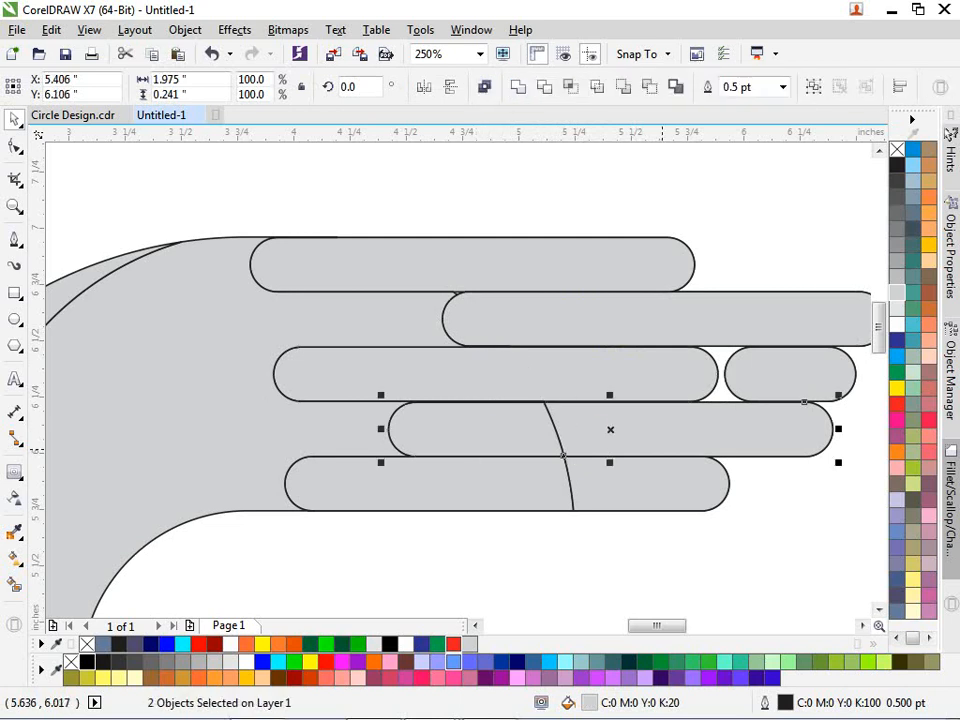
pyautogui.click(518, 87)
pyautogui.click(538, 189)
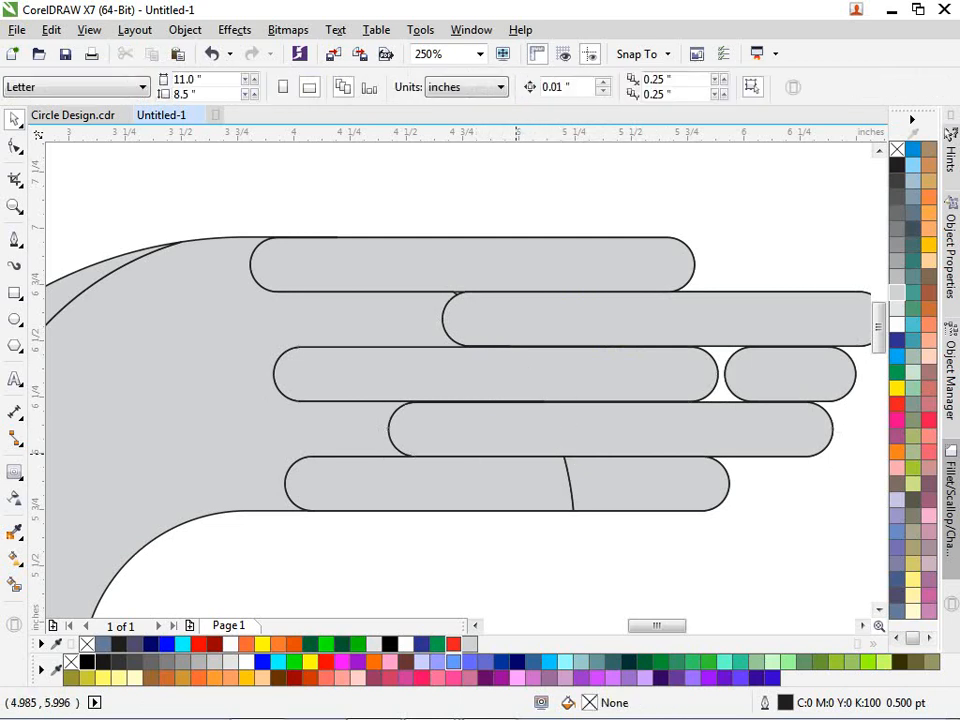
# - Weld the bottom finger's left and right pieces into one shape
pyautogui.click(518, 450)
pyautogui.click(545, 488)
pyautogui.keyDown('shift'); pyautogui.click(607, 486); pyautogui.keyUp('shift')
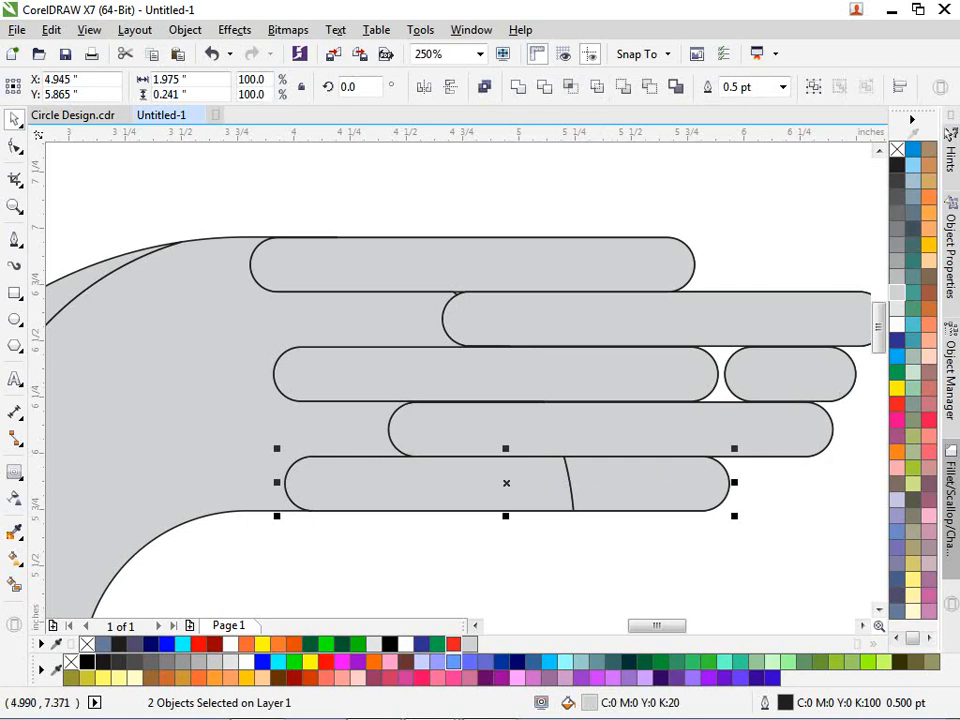
pyautogui.click(518, 87)
pyautogui.click(538, 189)
# - Delete the second-row and fourth-row pills to leave white slots
pyautogui.click(542, 329)
pyautogui.press('Escape')
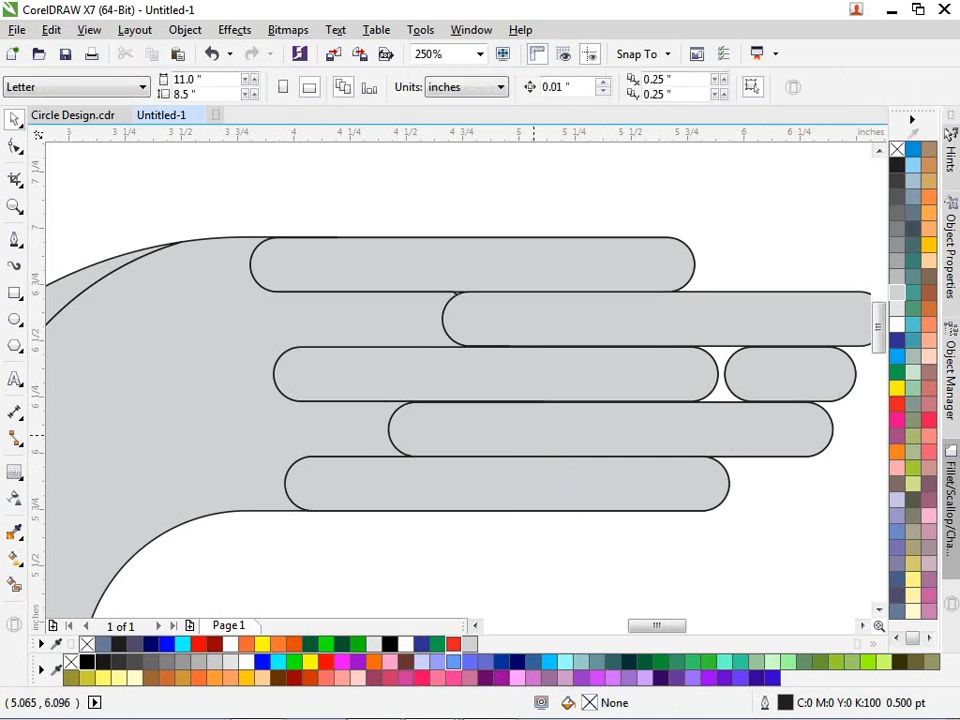
pyautogui.click(550, 322)
pyautogui.press('Delete')
pyautogui.click(535, 430)
pyautogui.press('Delete')
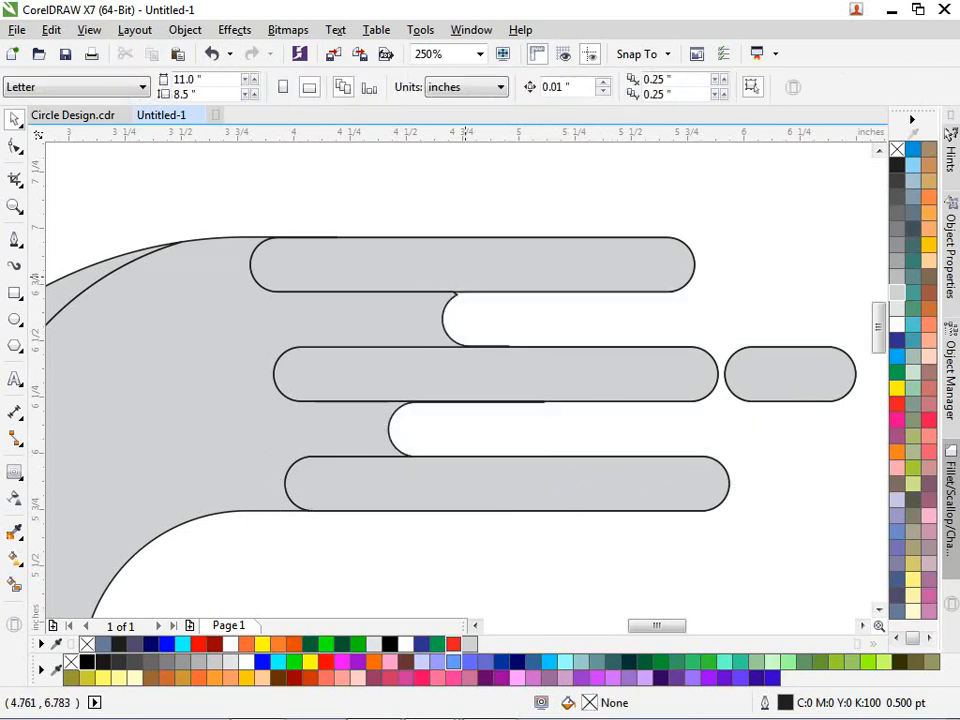
pyautogui.scroll(2, 465, 277)
pyautogui.click(460, 290)
# - Try stretching the top finger downward, undo it, and switch to rotate/skew handles
pyautogui.scroll(1, 495, 336)
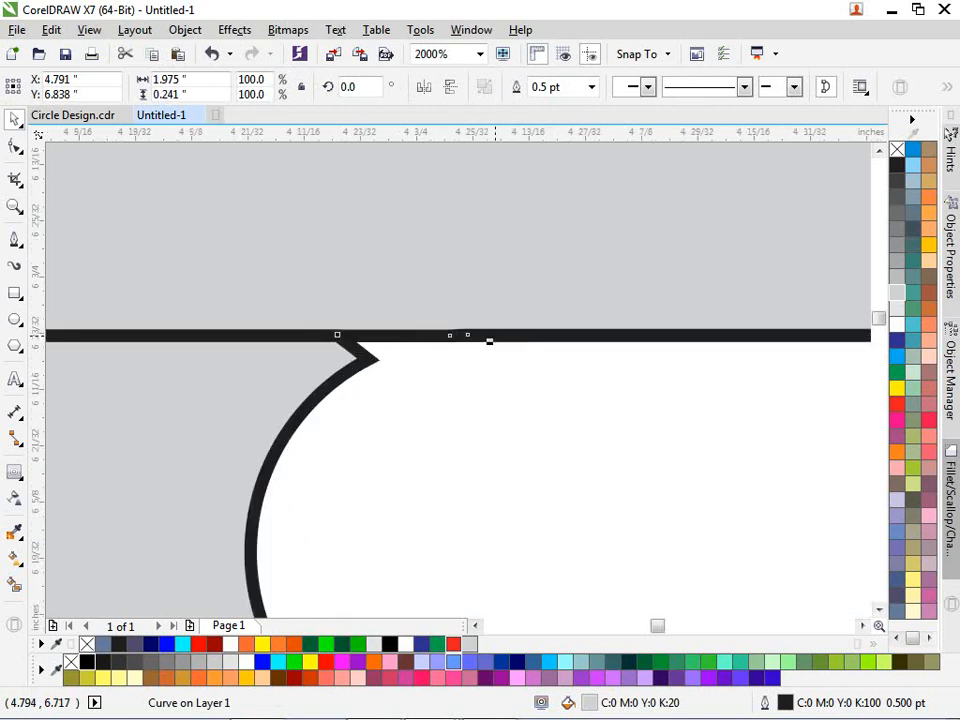
pyautogui.moveTo(490, 342); pyautogui.dragTo(490, 367)
pyautogui.scroll(-1, 649, 299)
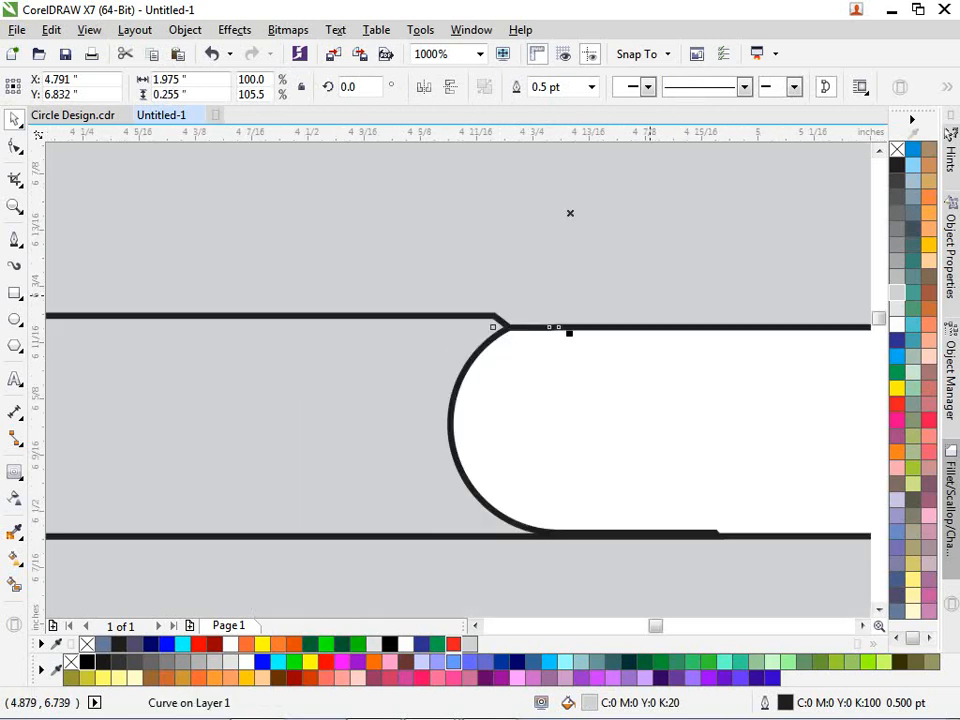
pyautogui.hotkey('ctrl', 'z')
pyautogui.click(569, 320)
pyautogui.scroll(-2, 569, 320)
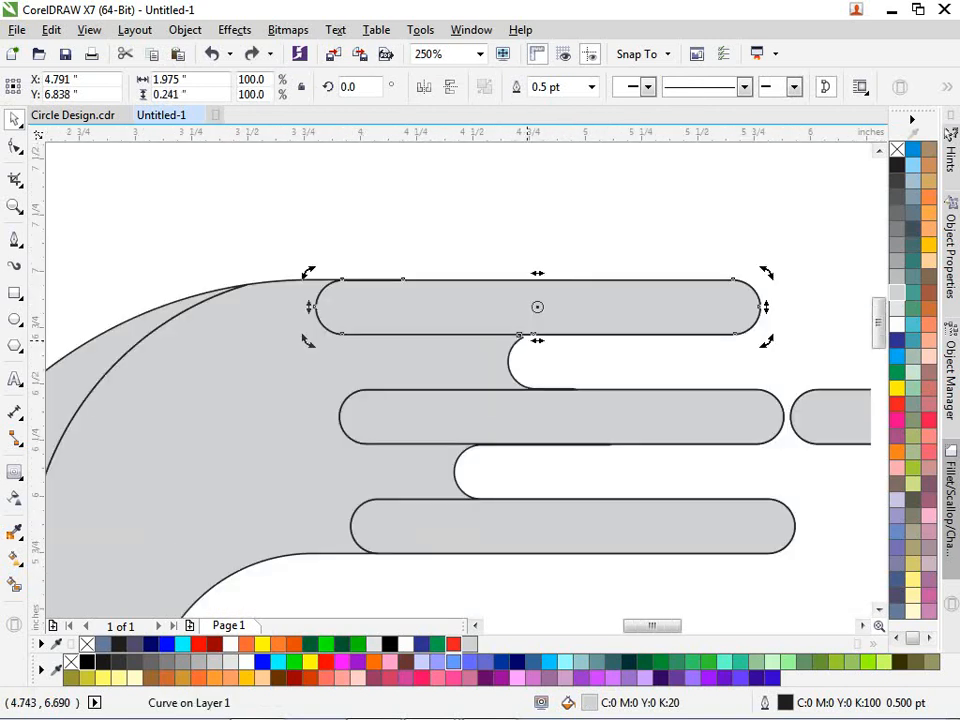
pyautogui.scroll(1, 564, 312)
# - Delete the extra nodes where the top finger's curve meets the hand
pyautogui.press('F10')
pyautogui.scroll(2, 474, 355)
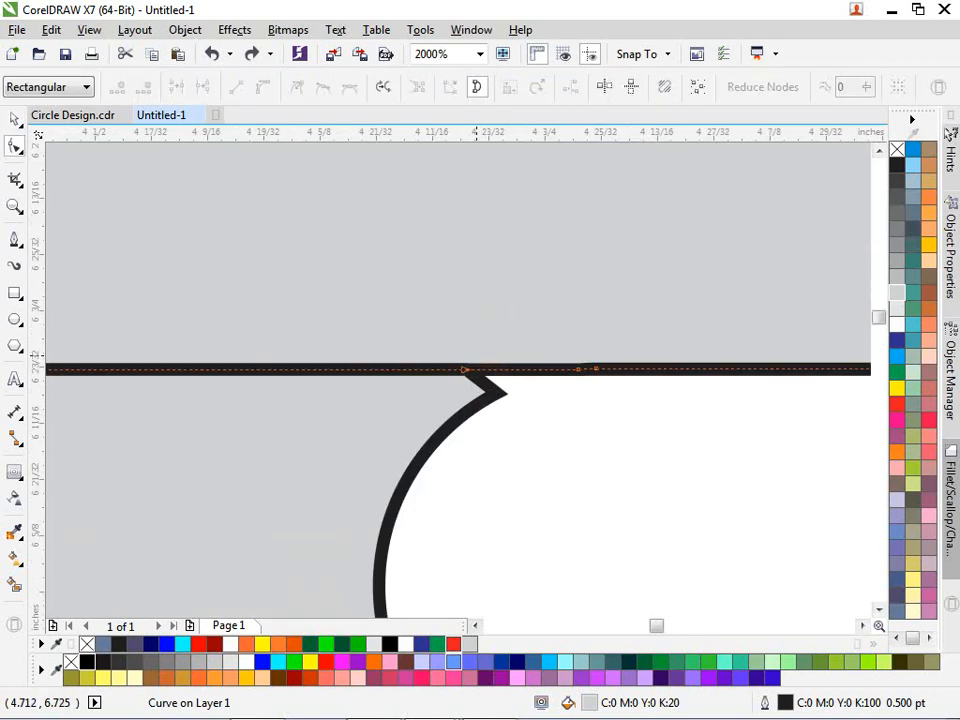
pyautogui.moveTo(428, 323); pyautogui.dragTo(505, 398)
pyautogui.moveTo(545, 335); pyautogui.dragTo(645, 430)
pyautogui.press('Delete')
pyautogui.moveTo(417, 316); pyautogui.dragTo(503, 400)
pyautogui.press('Delete')
pyautogui.scroll(-1, 503, 400)
pyautogui.scroll(-1, 520, 400)
# - Move the top finger curve downward against the hand
pyautogui.press('space')
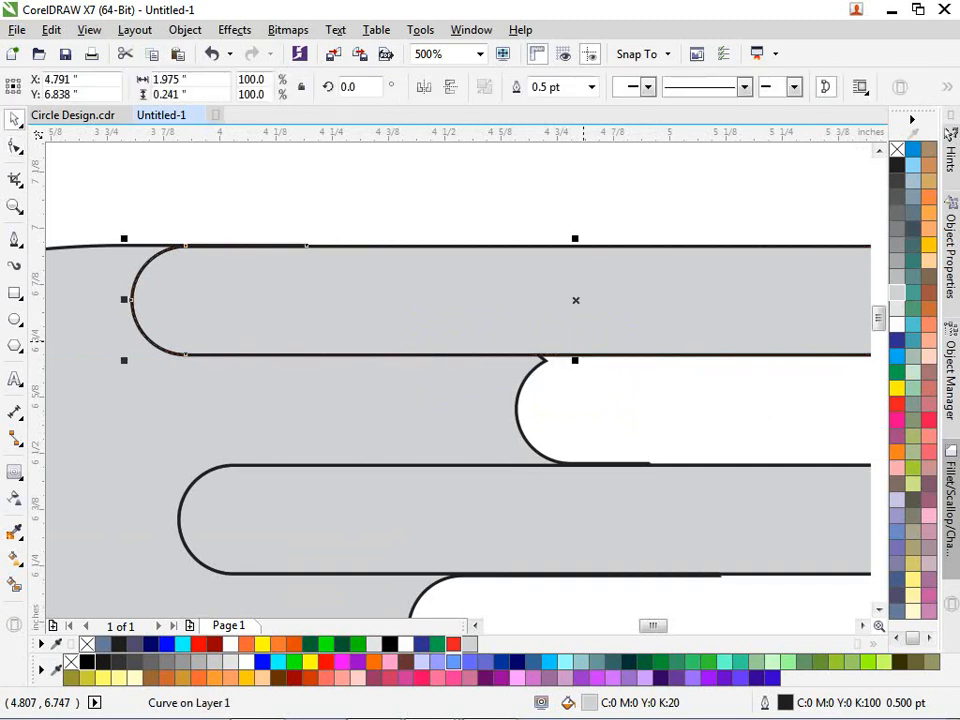
pyautogui.scroll(1, 570, 356)
pyautogui.scroll(1, 567, 358)
pyautogui.moveTo(568, 361); pyautogui.dragTo(568, 381)
pyautogui.scroll(-1, 595, 347)
pyautogui.hotkey('ctrl', 'z')
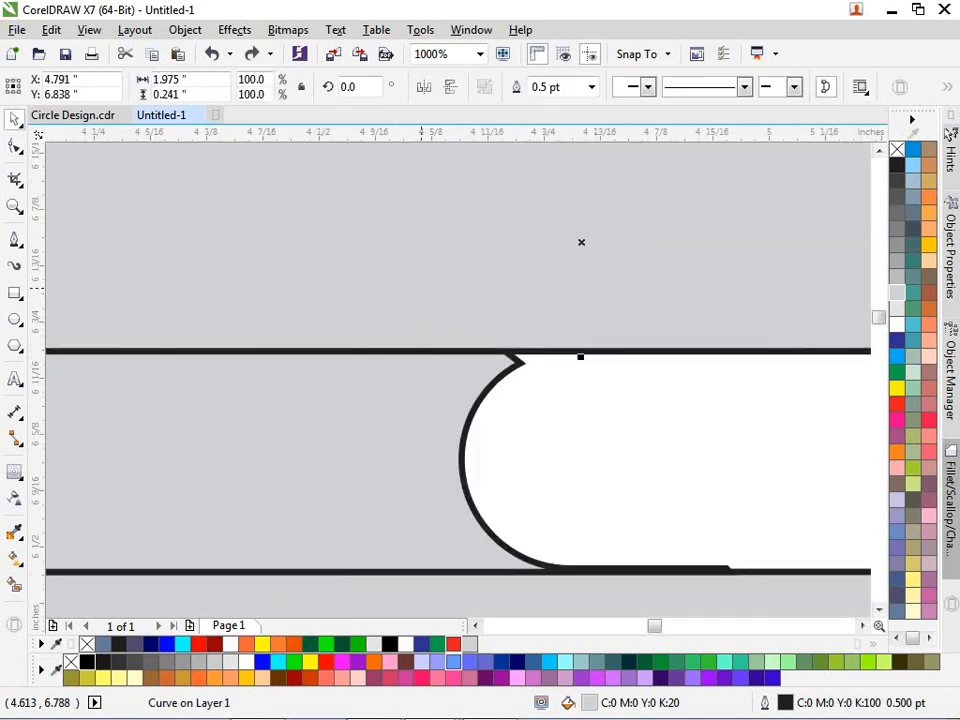
pyautogui.click(515, 390)
pyautogui.moveTo(472, 317); pyautogui.dragTo(475, 363)
pyautogui.hotkey('ctrl', 'z')
pyautogui.scroll(-1, 509, 354)
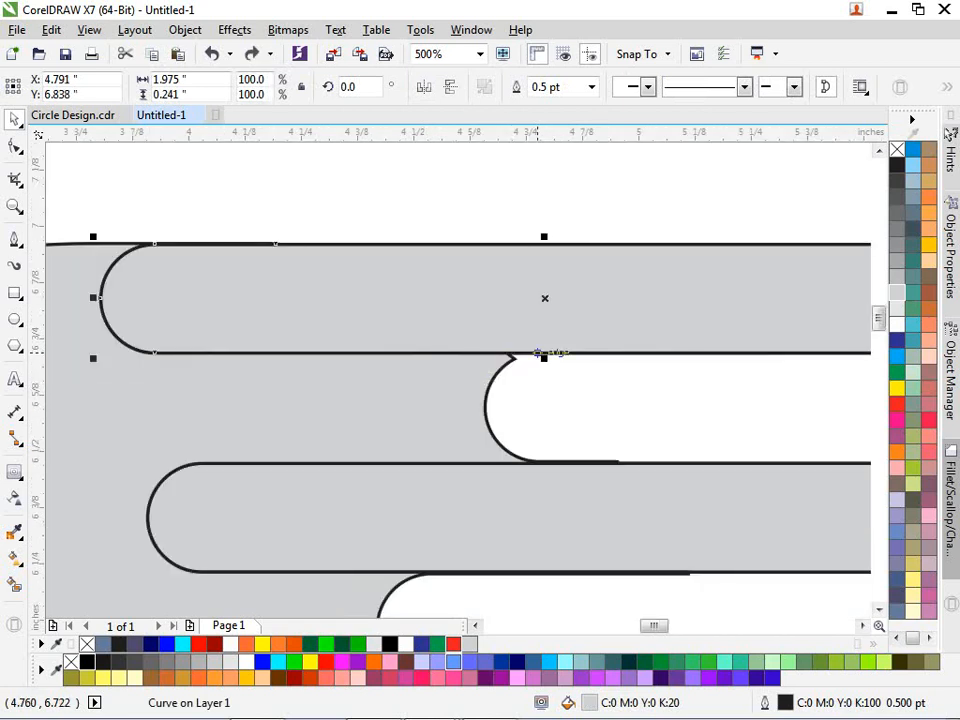
pyautogui.moveTo(566, 297); pyautogui.dragTo(570, 393)
# - Convert the top rounded rectangle to curves with Ctrl+Q
pyautogui.click(498, 273)
pyautogui.press('Delete')
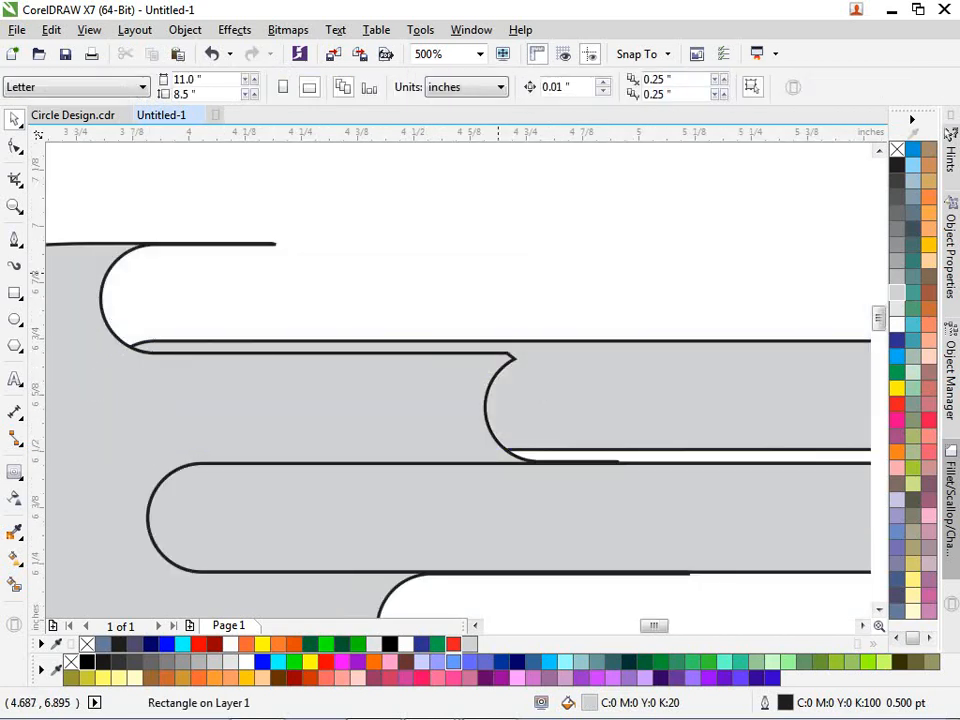
pyautogui.hotkey('ctrl', 'z')
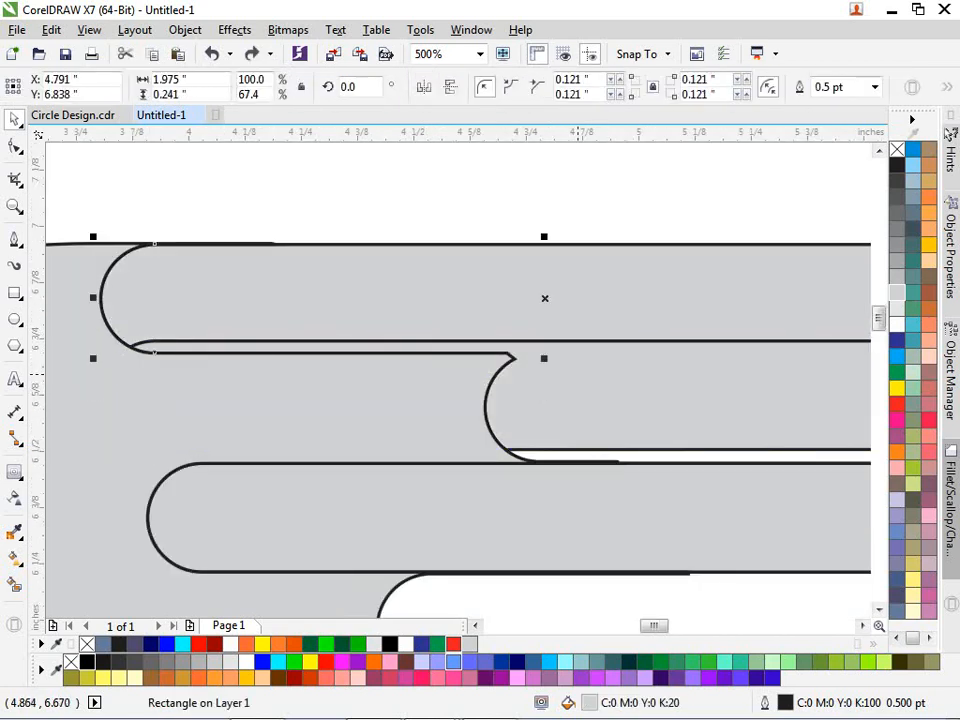
pyautogui.hotkey('ctrl', 'q')
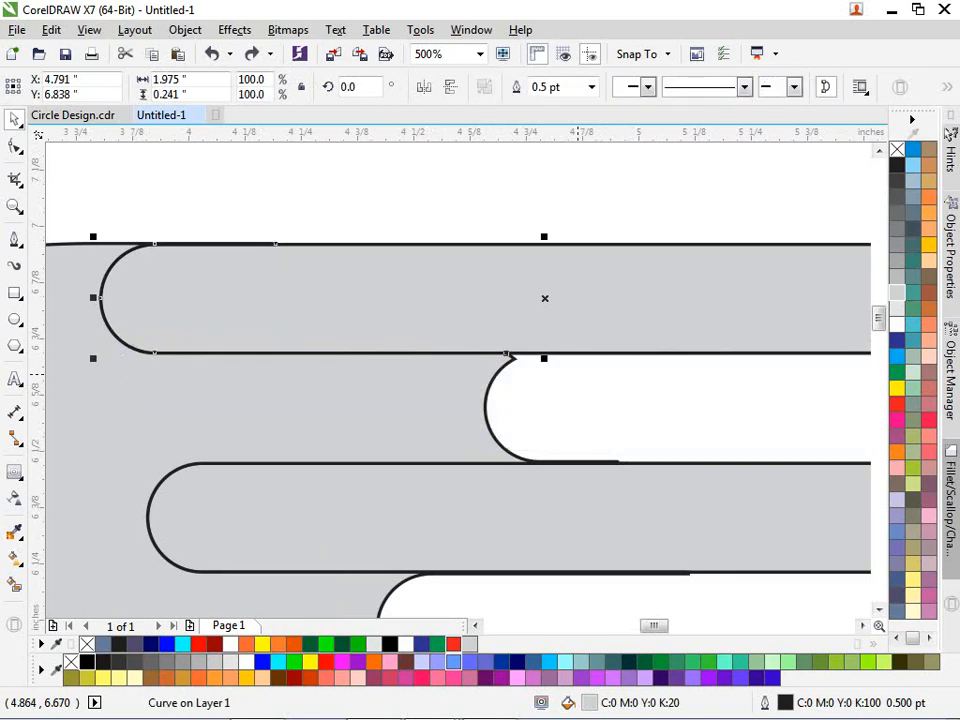
pyautogui.click(578, 374)
pyautogui.scroll(-2, 518, 318)
pyautogui.scroll(1, 497, 301)
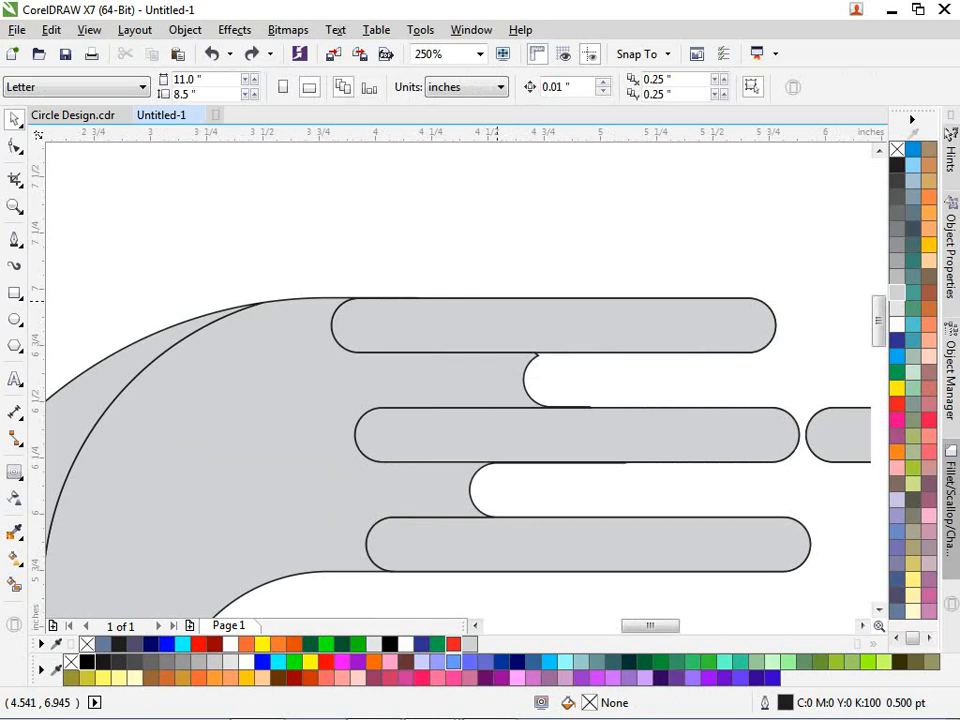
# - Undo to bring back the second and fourth fingers and the arc, then delete the stray teardrop piece
pyautogui.hotkey('ctrl', 'z')
pyautogui.hotkey('ctrl', 'z')
pyautogui.hotkey('ctrl', 'z')
pyautogui.hotkey('ctrl', 'z')
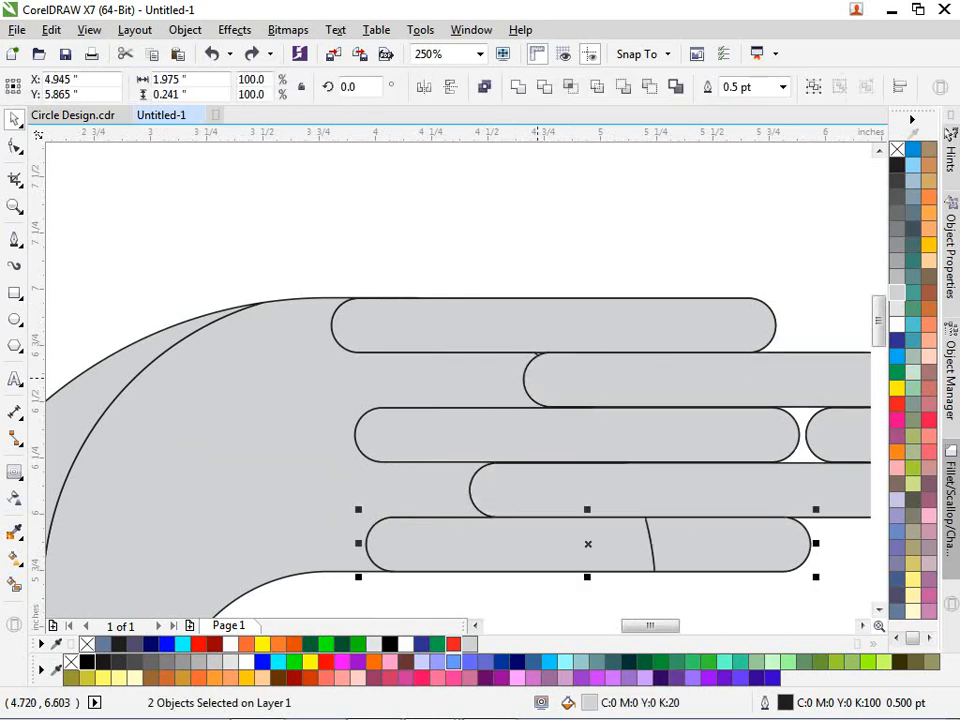
pyautogui.hotkey('ctrl', 'z')
pyautogui.hotkey('ctrl', 'z')
pyautogui.hotkey('ctrl', 'z')
pyautogui.hotkey('ctrl', 'z')
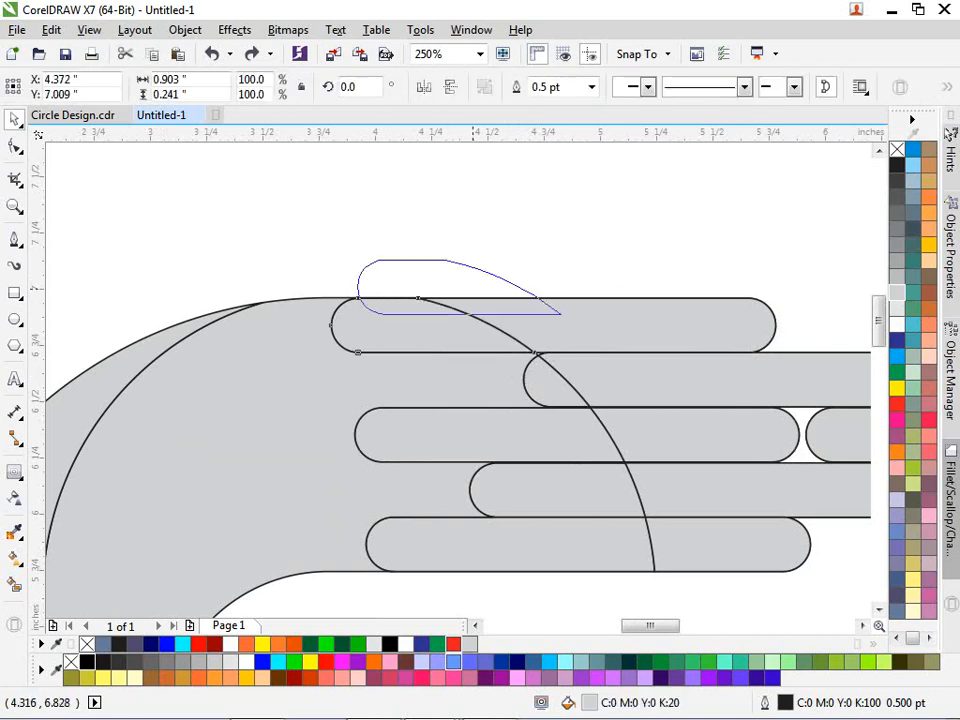
pyautogui.moveTo(446, 327); pyautogui.dragTo(489, 263)
pyautogui.press('Delete')
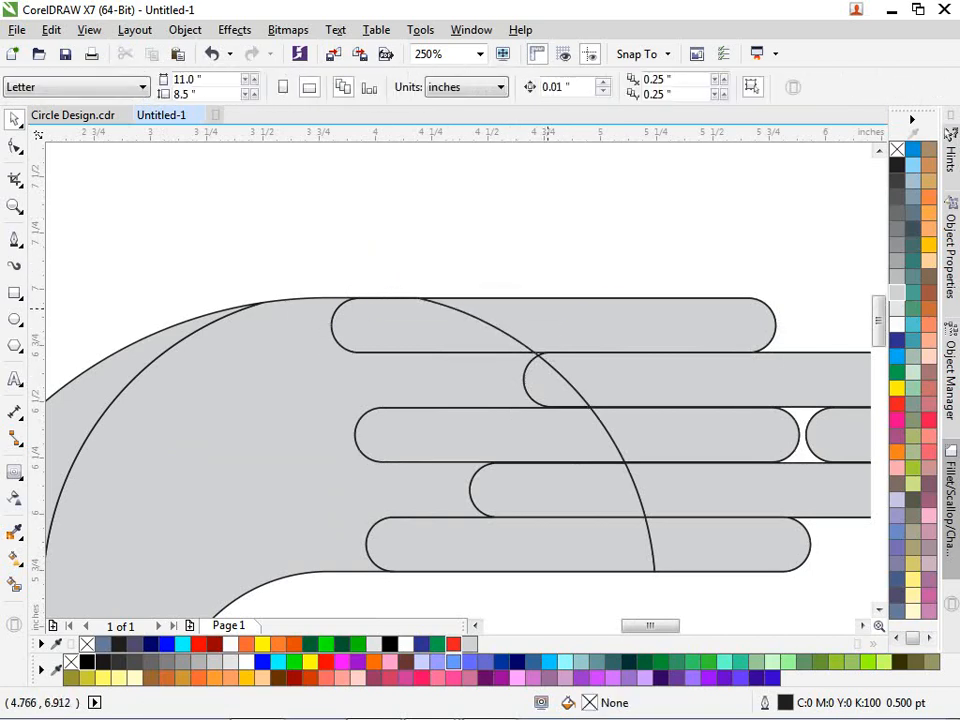
# - Try moving the top finger up and right, then undo the move
pyautogui.moveTo(516, 321); pyautogui.dragTo(559, 311)
pyautogui.hotkey('ctrl', 'z')
pyautogui.scroll(2, 351, 299)
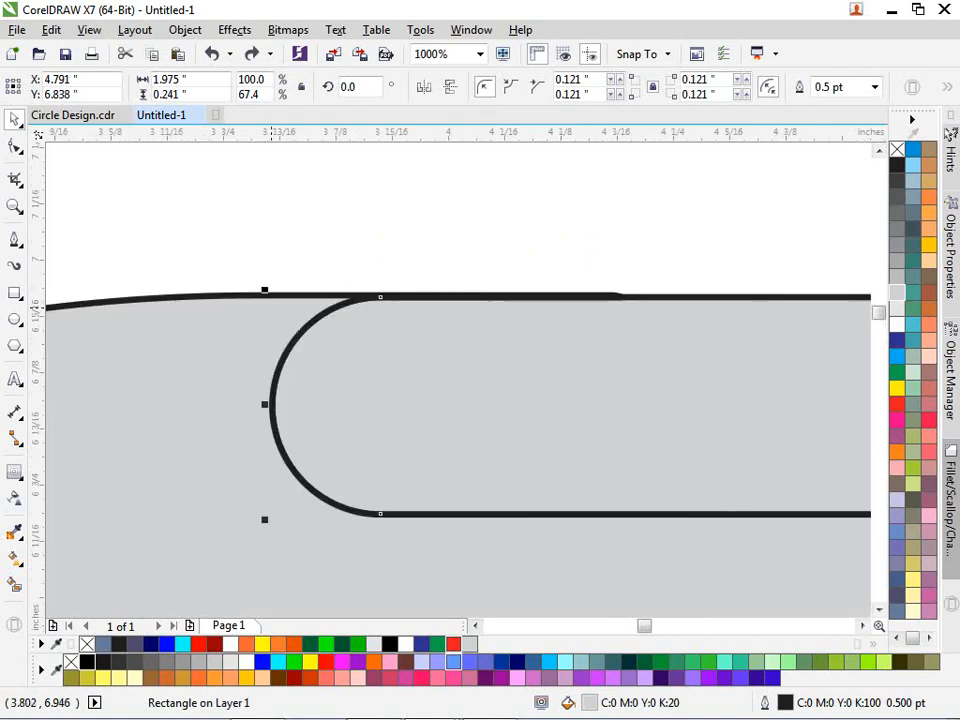
pyautogui.scroll(-2, 351, 299)
pyautogui.scroll(-1, 440, 317)
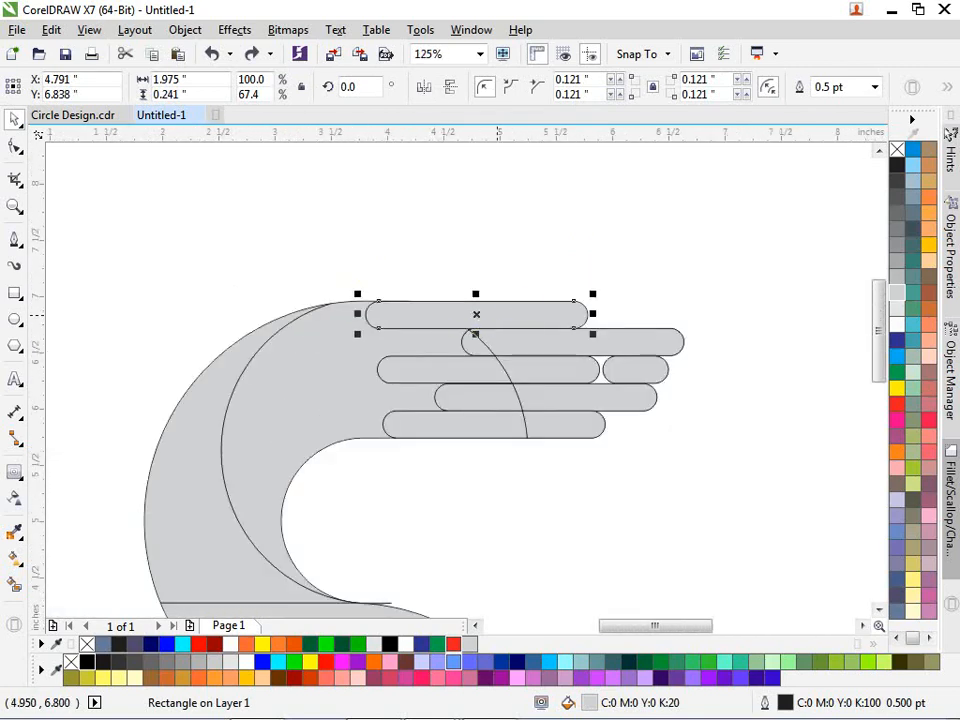
# - Weld the split halves of the second and third fingers into single shapes
pyautogui.scroll(1, 440, 317)
pyautogui.click(448, 392)
pyautogui.keyDown('shift'); pyautogui.click(549, 394); pyautogui.keyUp('shift')
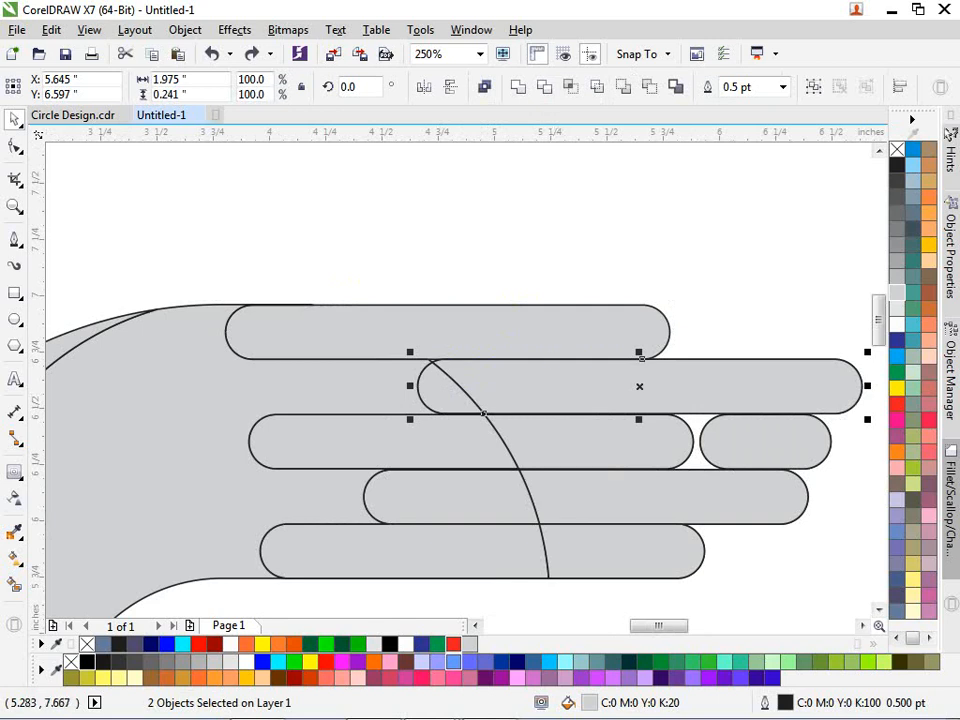
pyautogui.click(517, 87)
pyautogui.click(456, 438)
pyautogui.keyDown('shift'); pyautogui.click(535, 438); pyautogui.keyUp('shift')
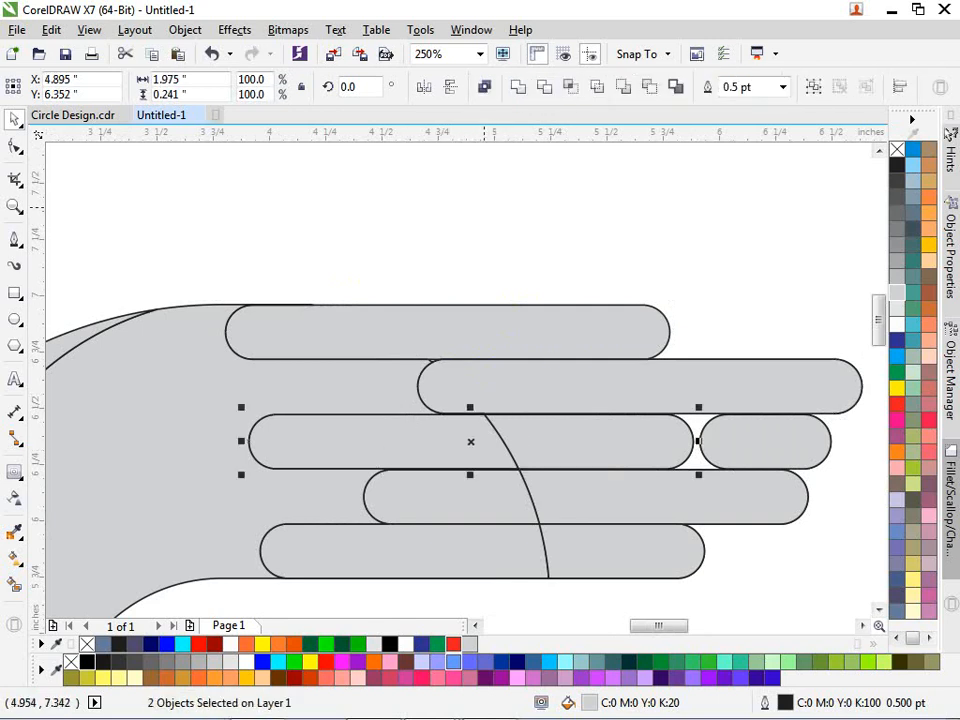
pyautogui.click(517, 87)
# - Weld the split halves of the fourth and bottom fingers into single shapes
pyautogui.click(444, 489)
pyautogui.keyDown('shift'); pyautogui.click(620, 495); pyautogui.keyUp('shift')
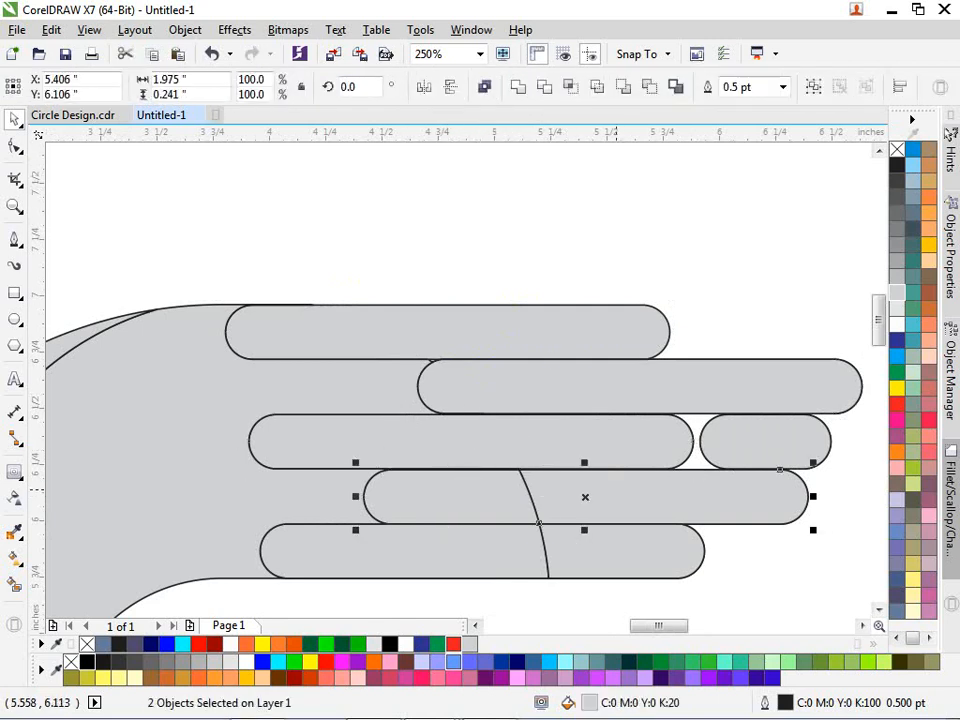
pyautogui.click(517, 87)
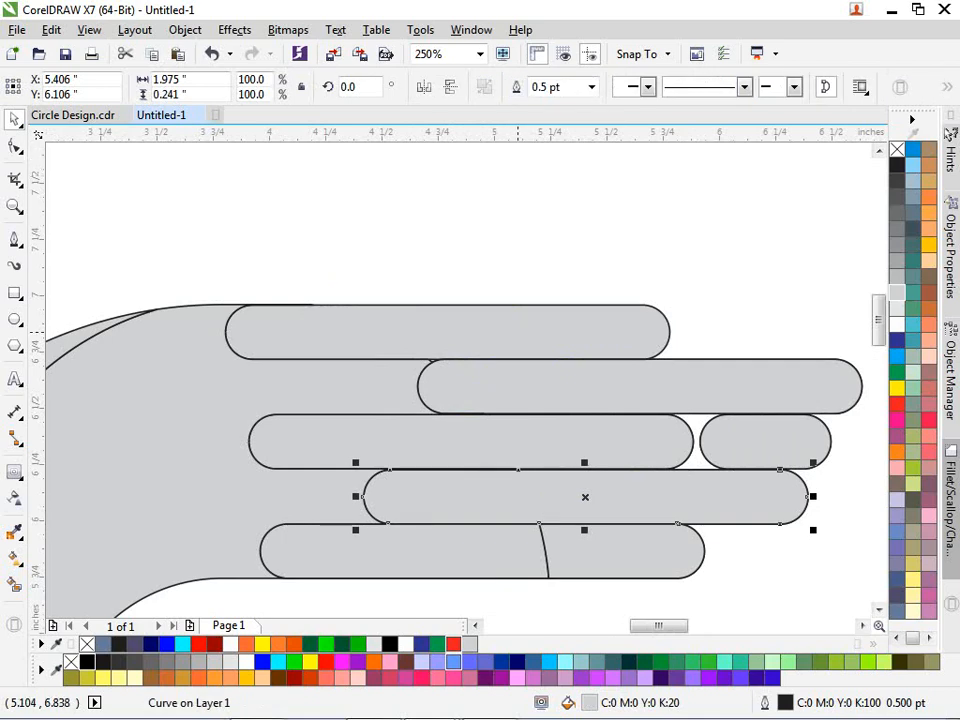
pyautogui.click(563, 242)
pyautogui.click(500, 547)
pyautogui.keyDown('shift'); pyautogui.click(612, 547); pyautogui.keyUp('shift')
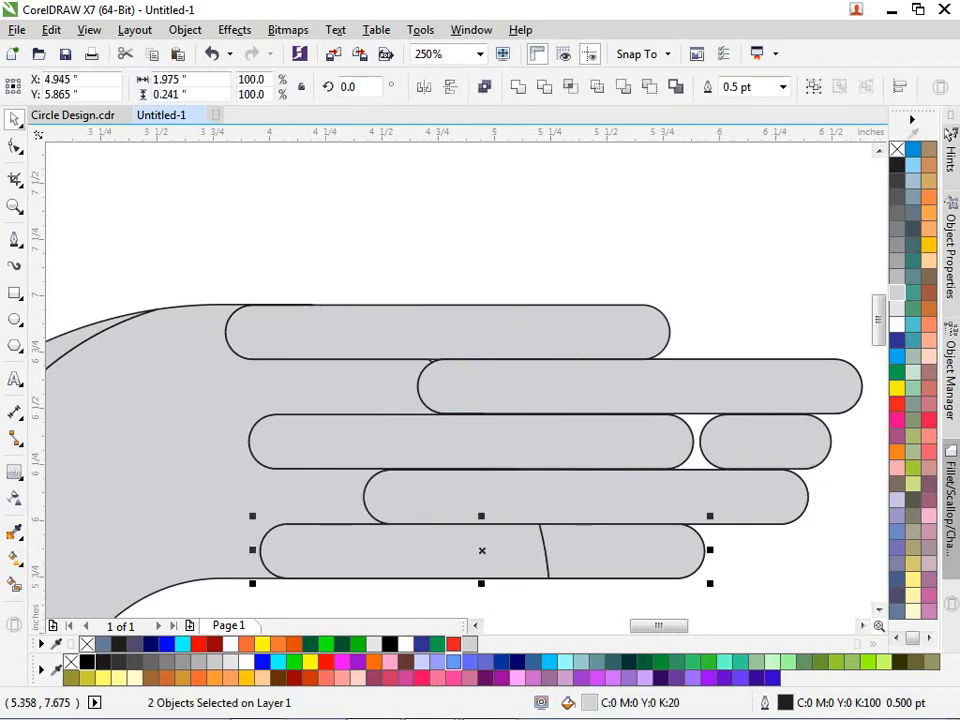
pyautogui.click(517, 87)
pyautogui.click(555, 245)
# - Delete the second finger to leave a notch, undoing an accidental deletion of the bottom finger
pyautogui.click(545, 393)
pyautogui.press('Delete')
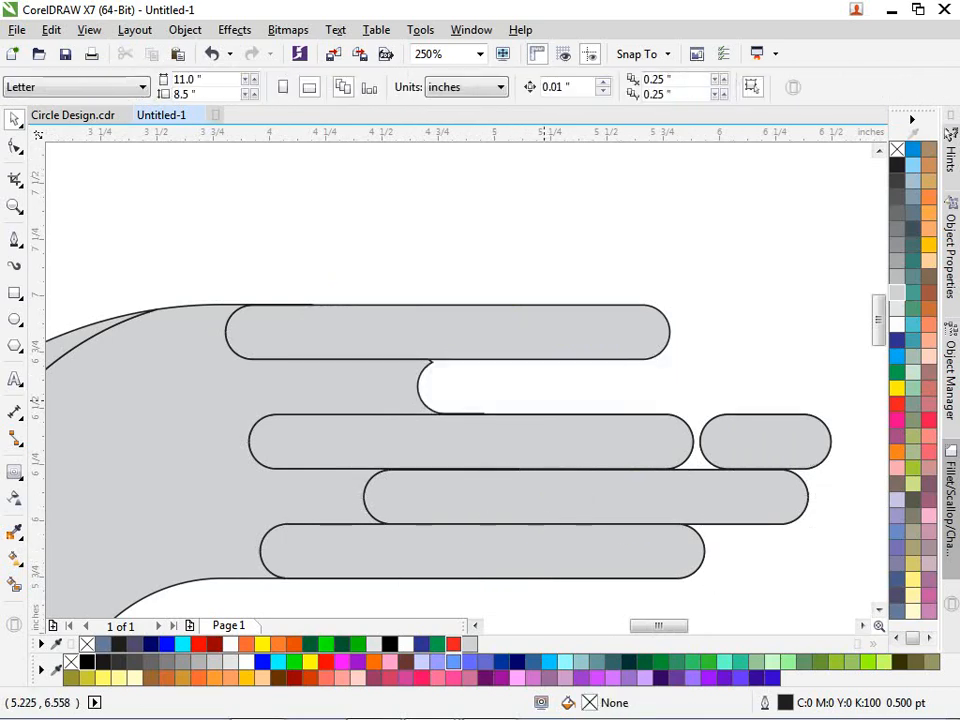
pyautogui.click(480, 558)
pyautogui.click(544, 551)
pyautogui.press('Delete')
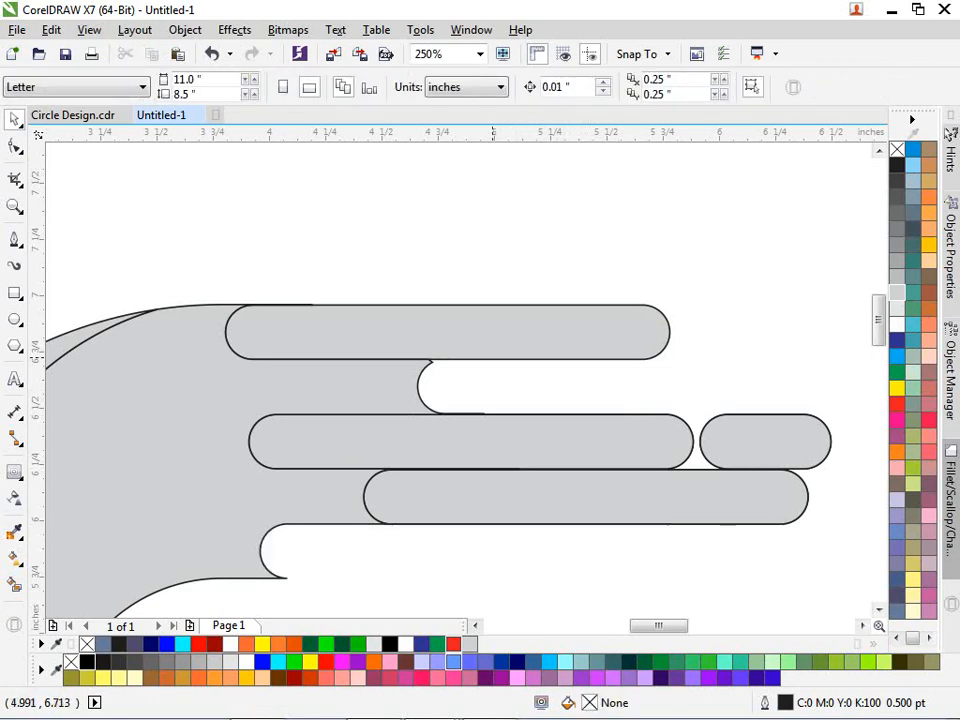
pyautogui.click(483, 341)
pyautogui.hotkey('ctrl', 'z')
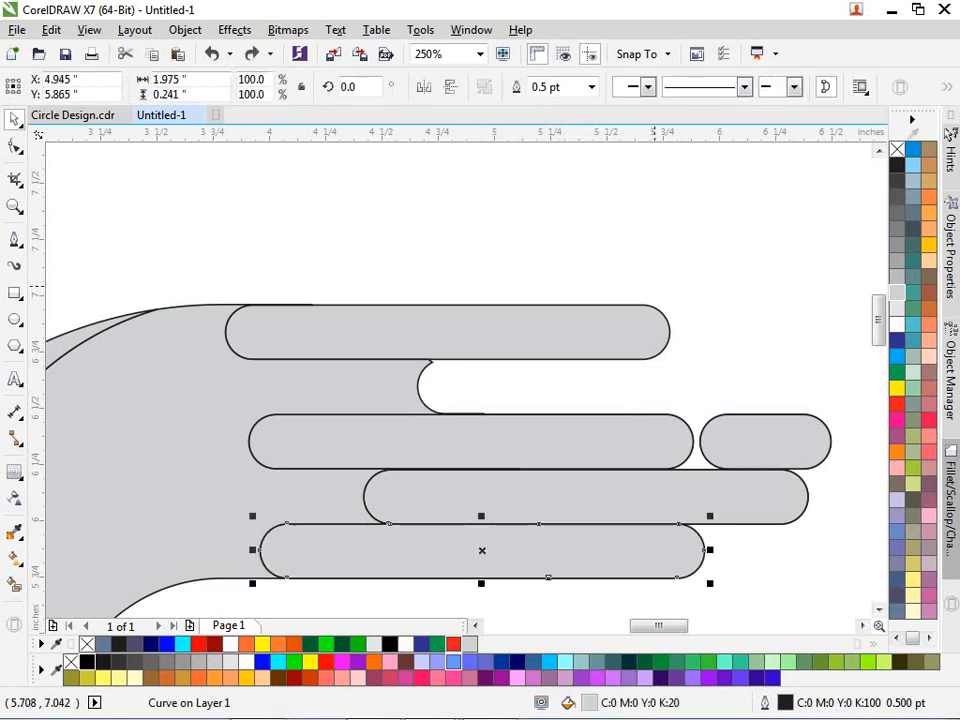
# - Remove the fourth finger, undoing a stray move of the rectangle beneath it
pyautogui.click(669, 268)
pyautogui.click(619, 498)
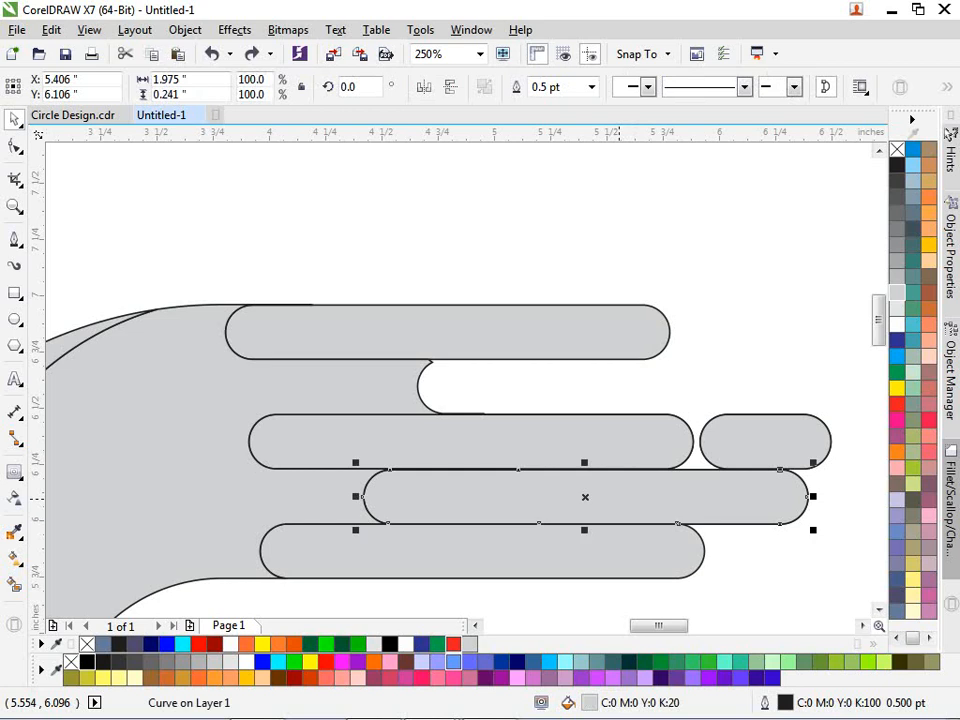
pyautogui.press('Escape')
pyautogui.moveTo(666, 500); pyautogui.dragTo(732, 496)
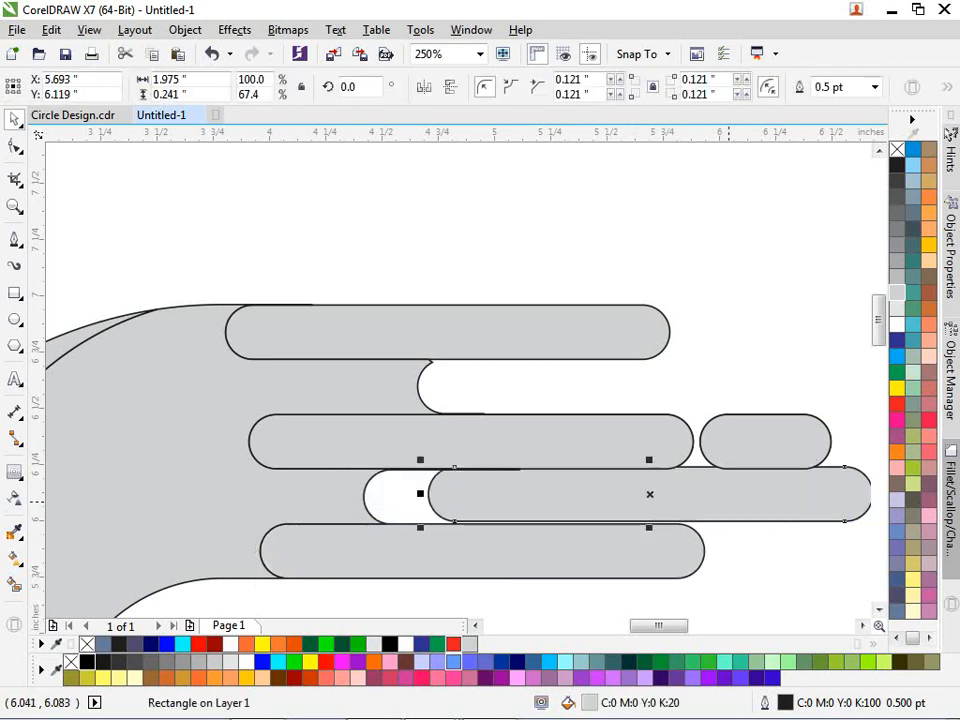
pyautogui.hotkey('ctrl', 'z')
# - Stretch the top finger's bottom edge down so it becomes 0.254 inches tall
pyautogui.scroll(2, 511, 325)
pyautogui.click(405, 378)
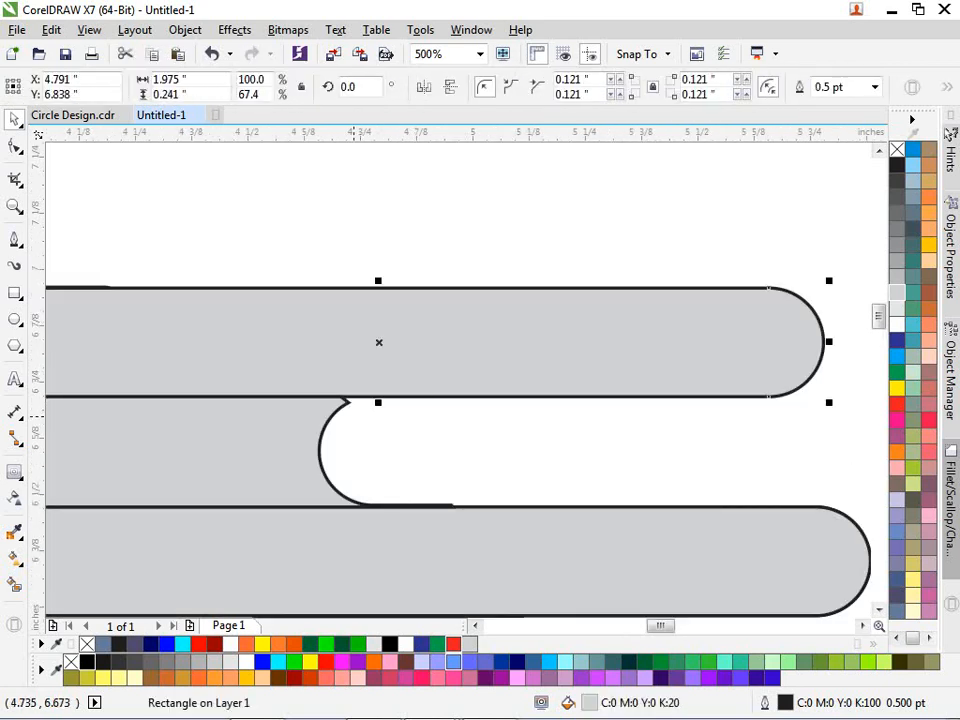
pyautogui.scroll(2, 354, 417)
pyautogui.moveTo(401, 382); pyautogui.dragTo(401, 388)
pyautogui.scroll(-2, 437, 356)
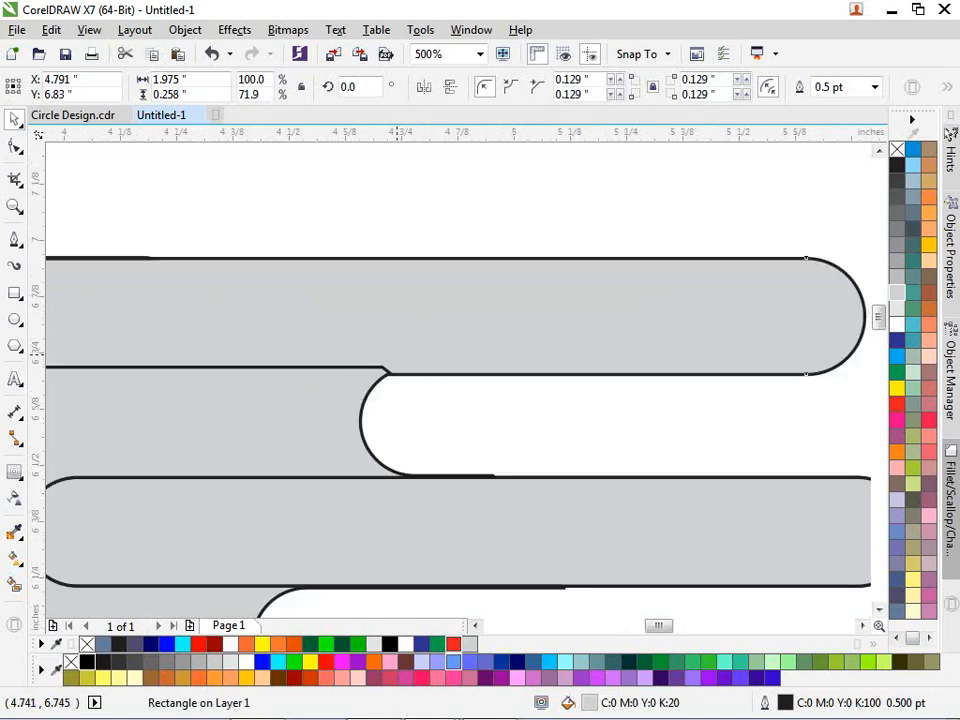
pyautogui.hotkey('ctrl', 'z')
pyautogui.moveTo(294, 324); pyautogui.dragTo(294, 343)
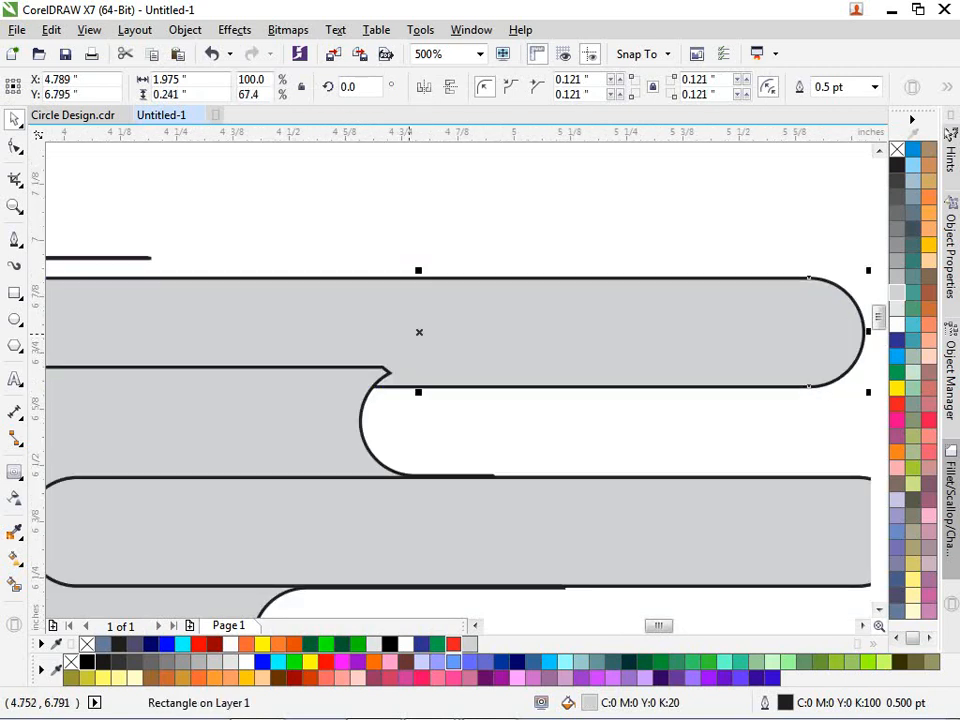
pyautogui.hotkey('ctrl', 'z')
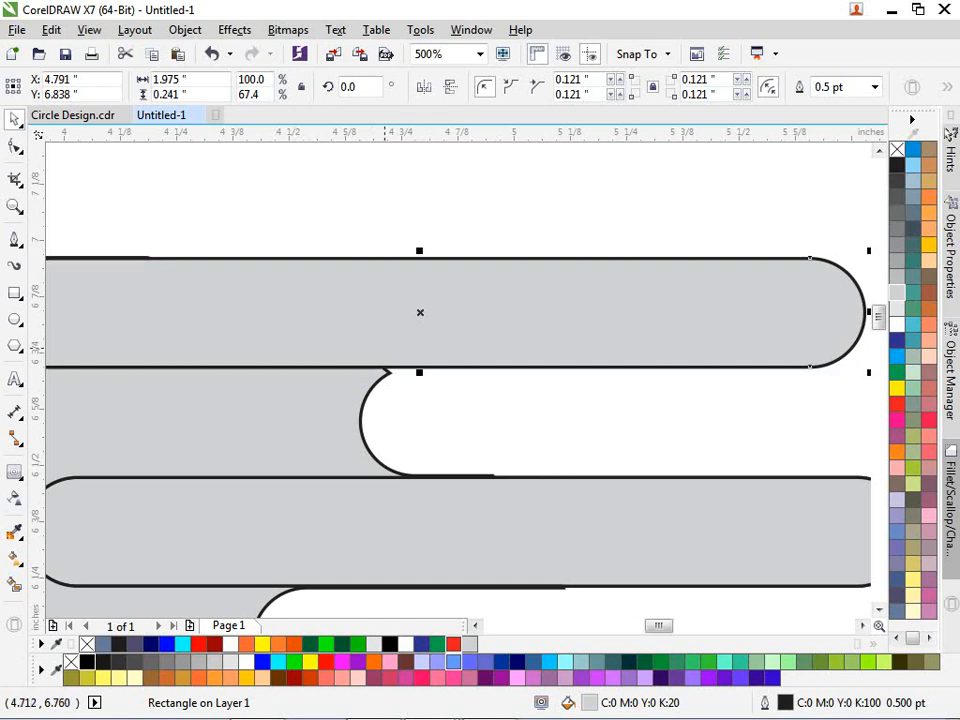
pyautogui.scroll(2, 384, 348)
pyautogui.moveTo(452, 395); pyautogui.dragTo(455, 397)
pyautogui.scroll(-2, 502, 319)
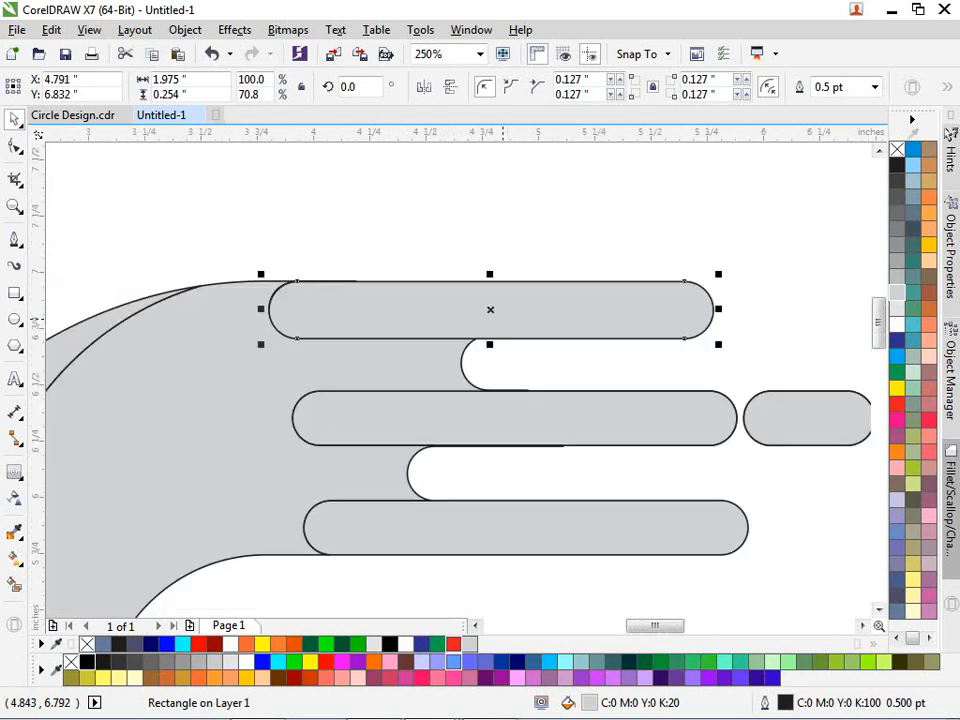
# - Stretch the middle finger down to 0.282 inches tall (116.9%)
pyautogui.click(508, 432)
pyautogui.scroll(1, 514, 429)
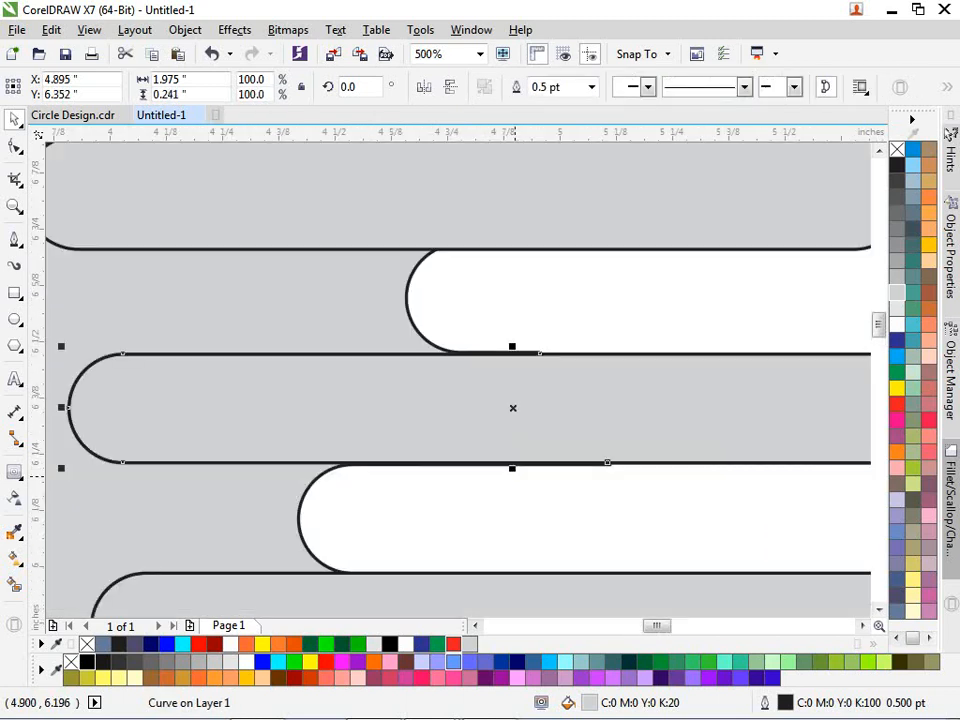
pyautogui.moveTo(512, 467); pyautogui.dragTo(512, 477)
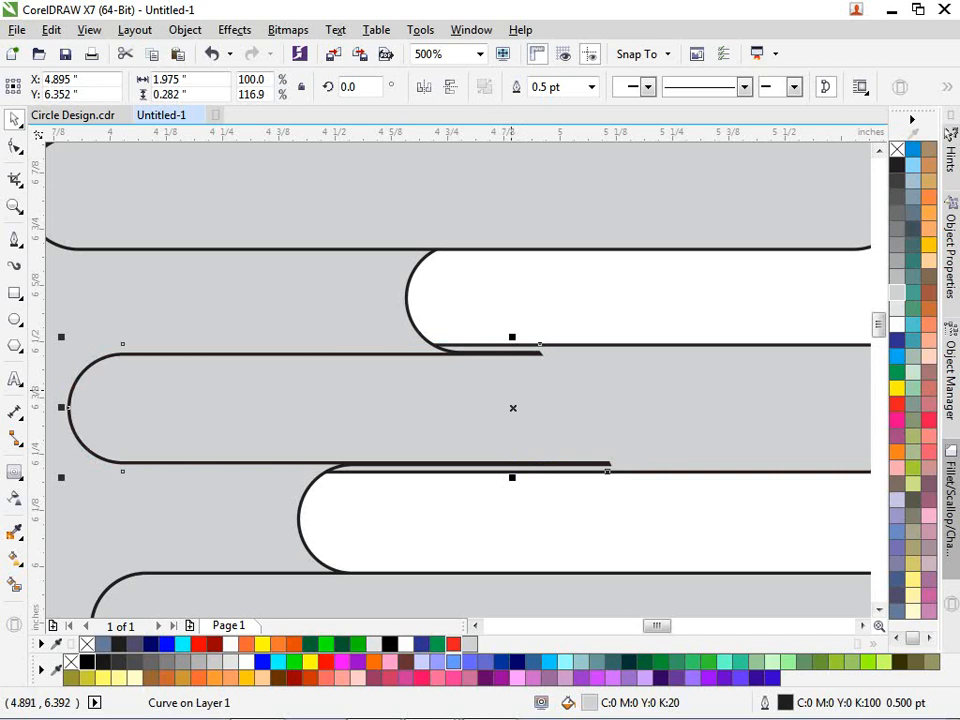
pyautogui.scroll(-2, 512, 408)
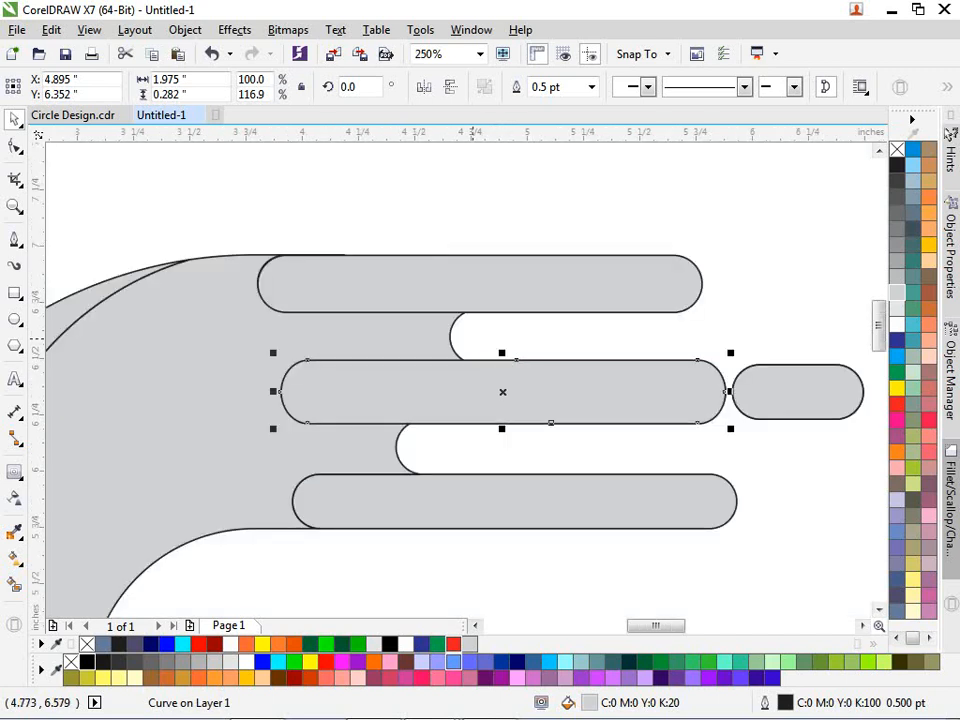
# - Weld the bottom, middle and top upper finger bars with the upper crescent into one shape
pyautogui.scroll(-2, 540, 405)
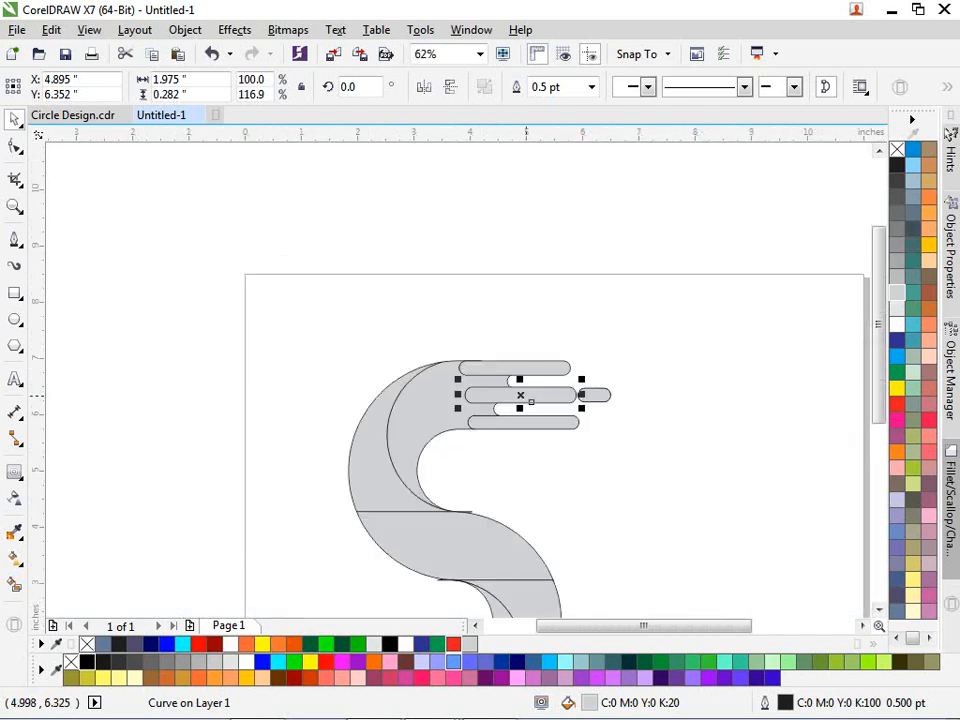
pyautogui.scroll(1, 515, 408)
pyautogui.click(530, 437)
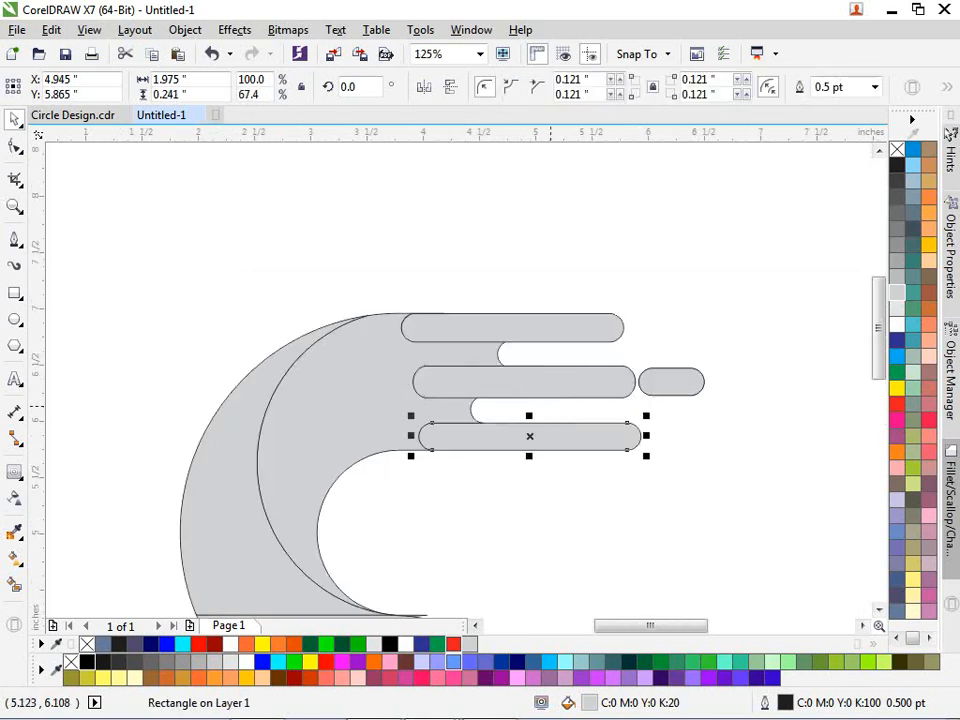
pyautogui.keyDown('shift'); pyautogui.click(560, 382); pyautogui.keyUp('shift')
pyautogui.keyDown('shift'); pyautogui.click(572, 321); pyautogui.keyUp('shift')
pyautogui.keyDown('shift'); pyautogui.click(367, 373); pyautogui.keyUp('shift')
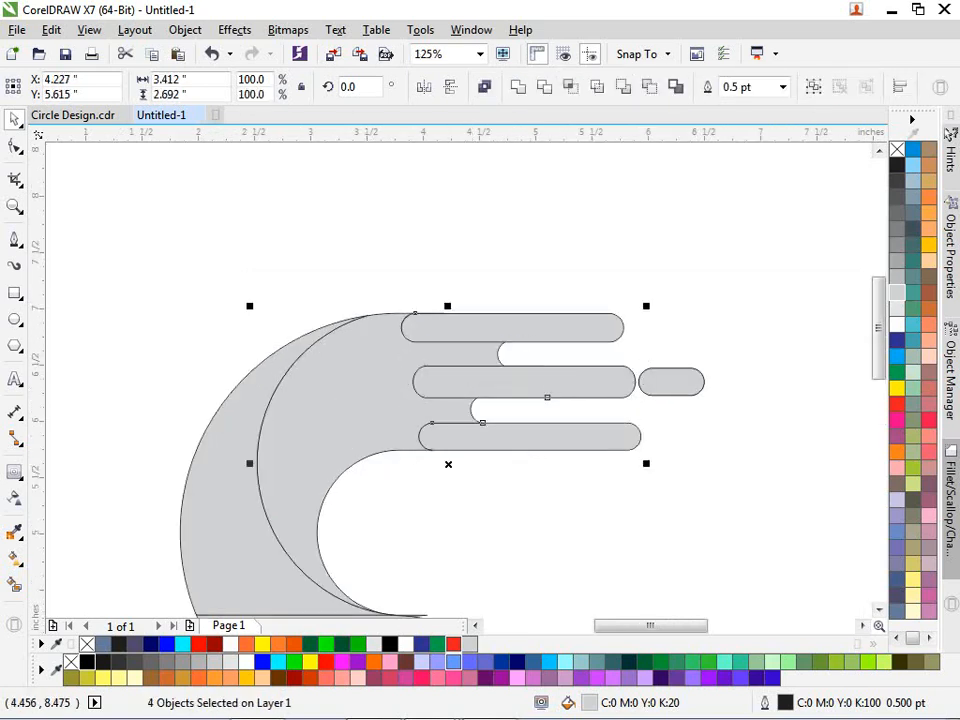
pyautogui.click(518, 87)
pyautogui.click(535, 216)
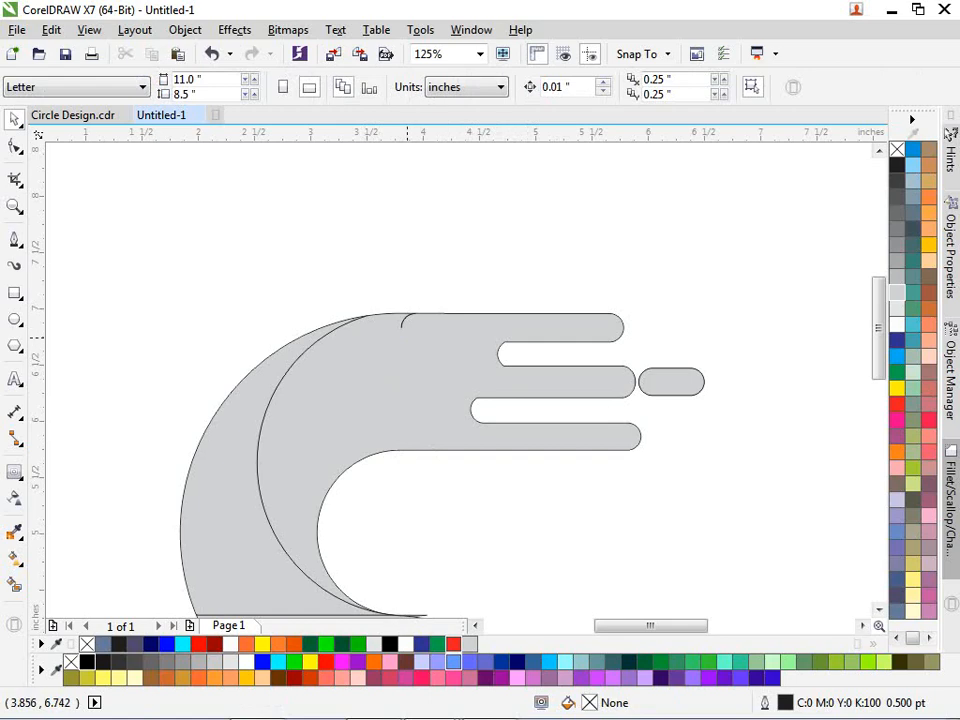
# - Select the welded upper curve and, with the Shape tool (F10), delete two stray nodes on its top edge
pyautogui.click(440, 317)
pyautogui.scroll(1, 430, 317)
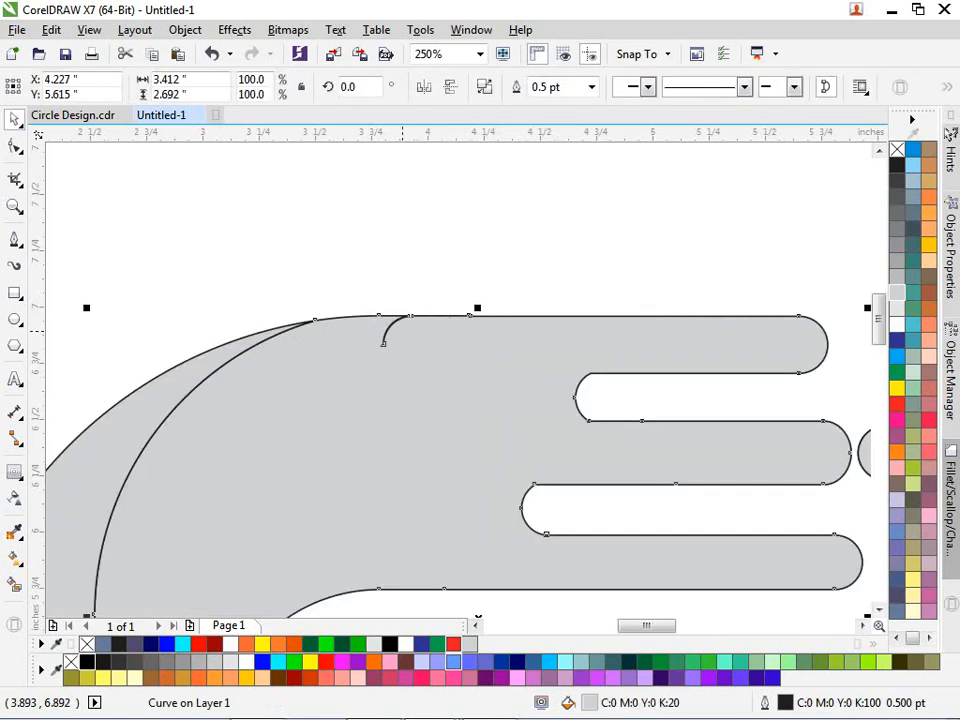
pyautogui.press('F10')
pyautogui.scroll(2, 404, 330)
pyautogui.scroll(2, 563, 287)
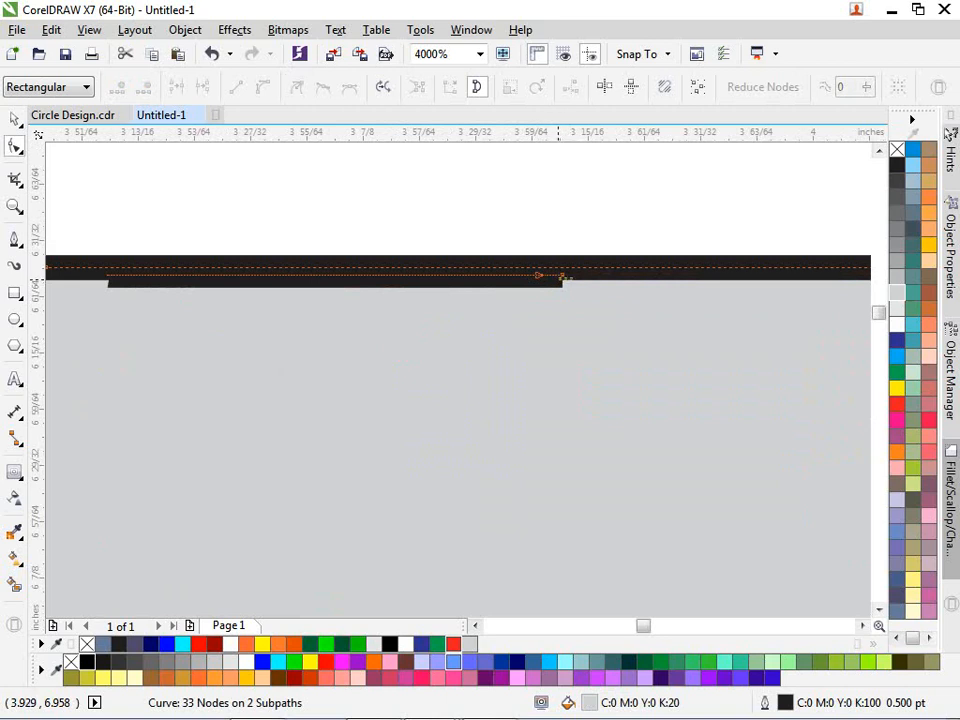
pyautogui.doubleClick(538, 274)
pyautogui.scroll(1, 537, 272)
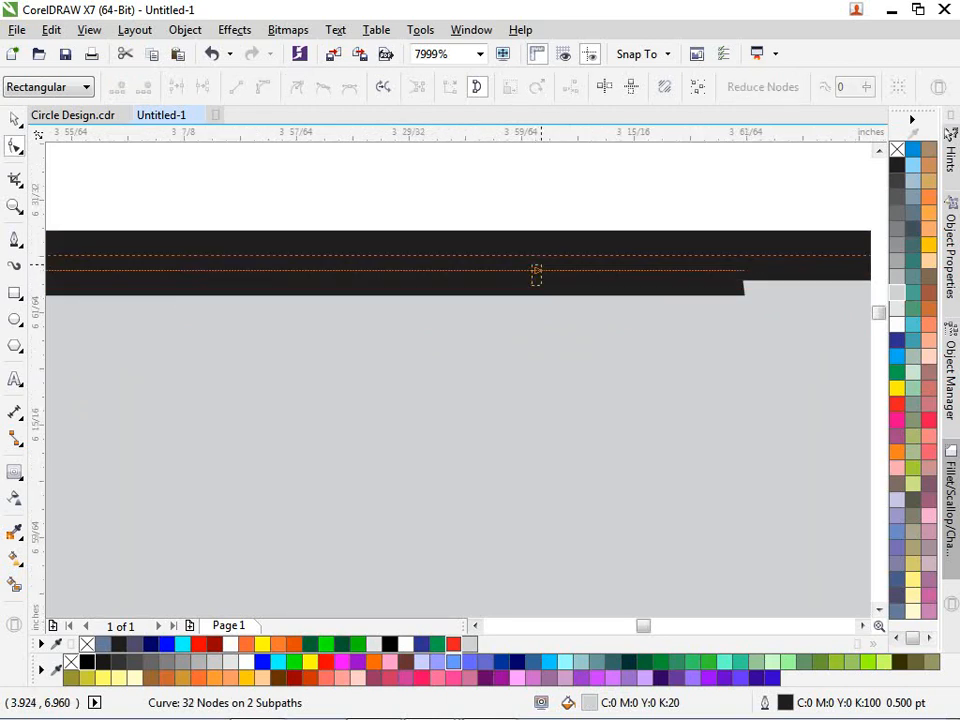
pyautogui.doubleClick(537, 272)
pyautogui.scroll(-5, 540, 275)
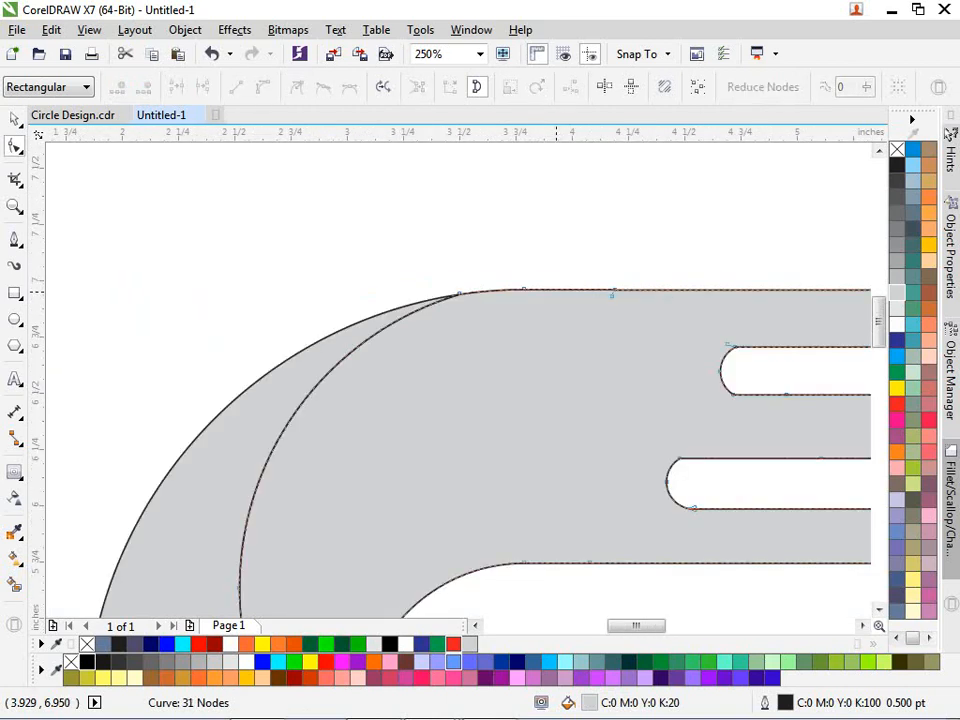
pyautogui.scroll(5, 556, 292)
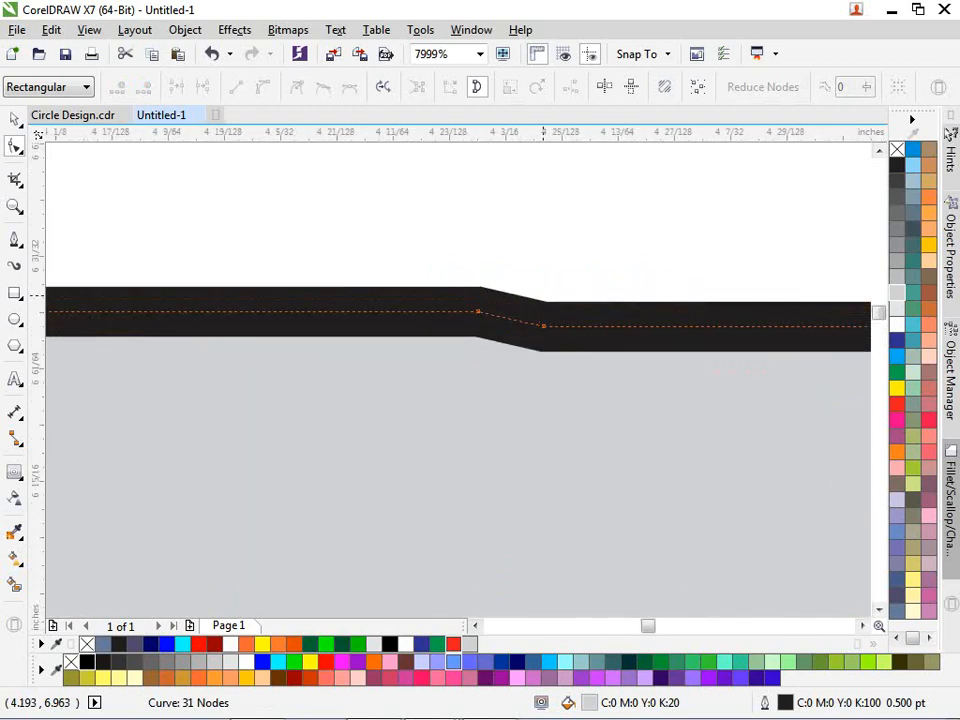
# - Delete the kink-causing nodes on the top edge, leaving a single 29-node curve
pyautogui.doubleClick(543, 325)
pyautogui.scroll(-5, 534, 277)
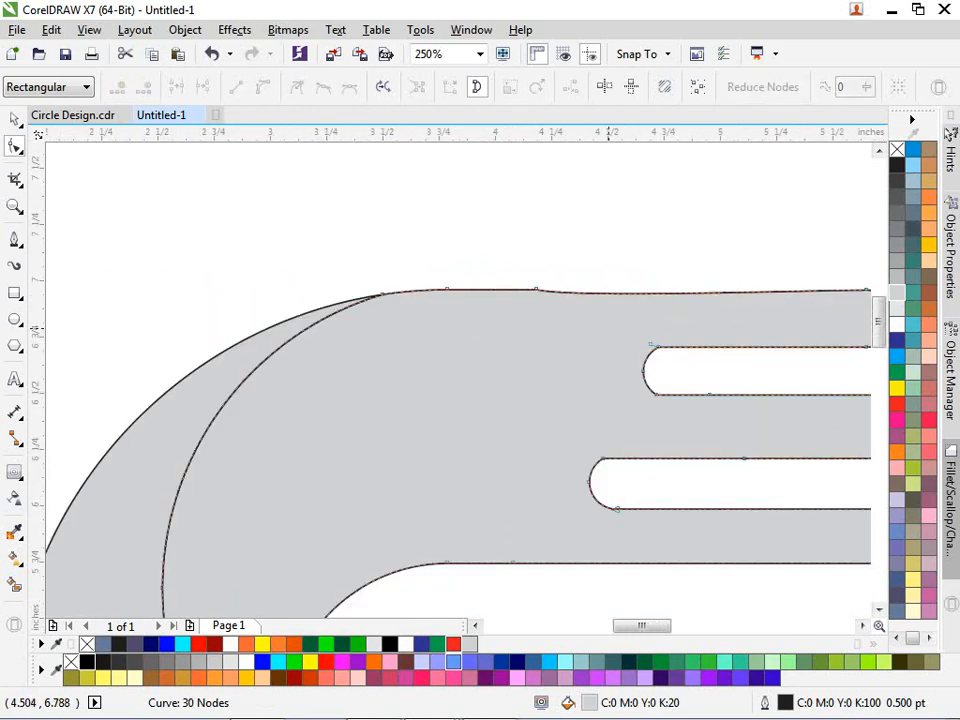
pyautogui.hotkey('ctrl', 'z')
pyautogui.scroll(2, 546, 284)
pyautogui.scroll(1, 546, 285)
pyautogui.press('Delete')
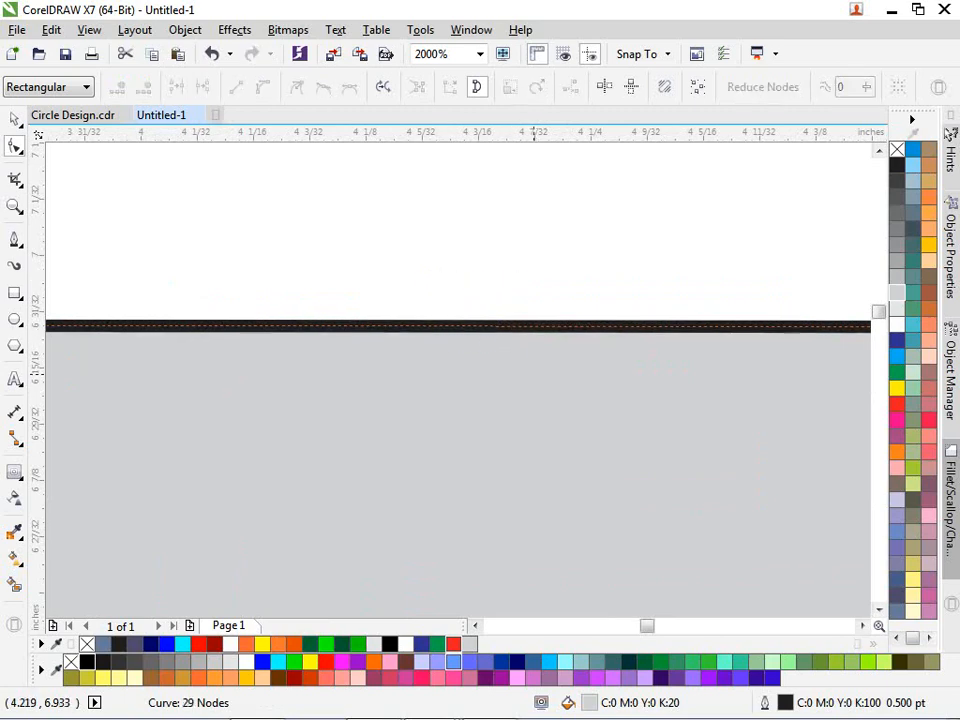
pyautogui.scroll(-4, 500, 280)
pyautogui.scroll(-2, 481, 283)
pyautogui.press('space')
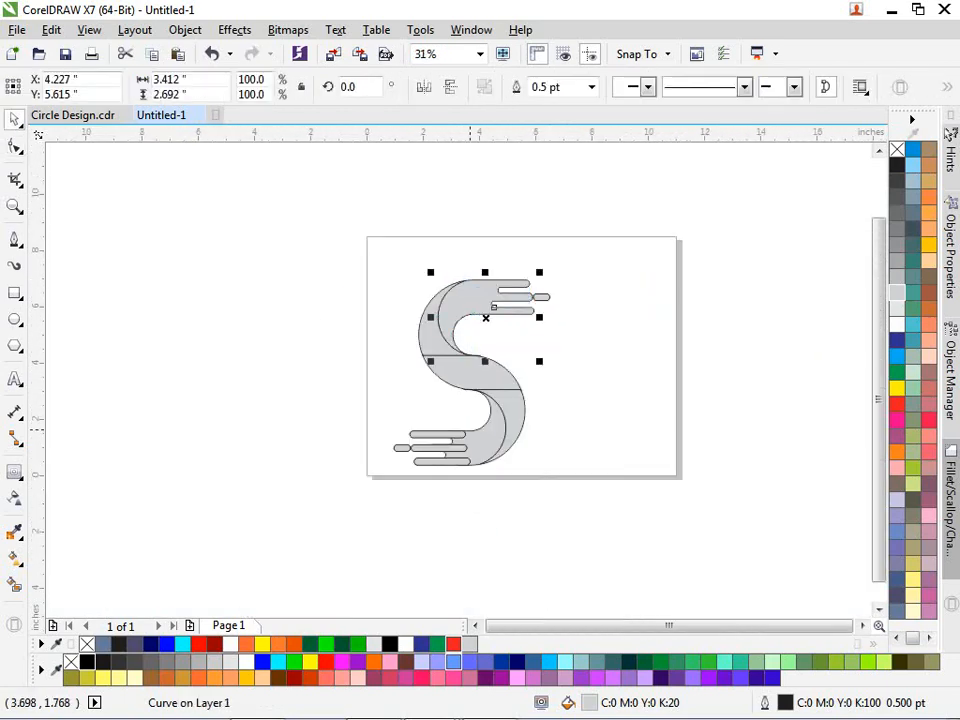
# - Weld the three lower finger bars with the lower crescent into one notched shape
pyautogui.scroll(2, 440, 466)
pyautogui.click(395, 472)
pyautogui.click(387, 451)
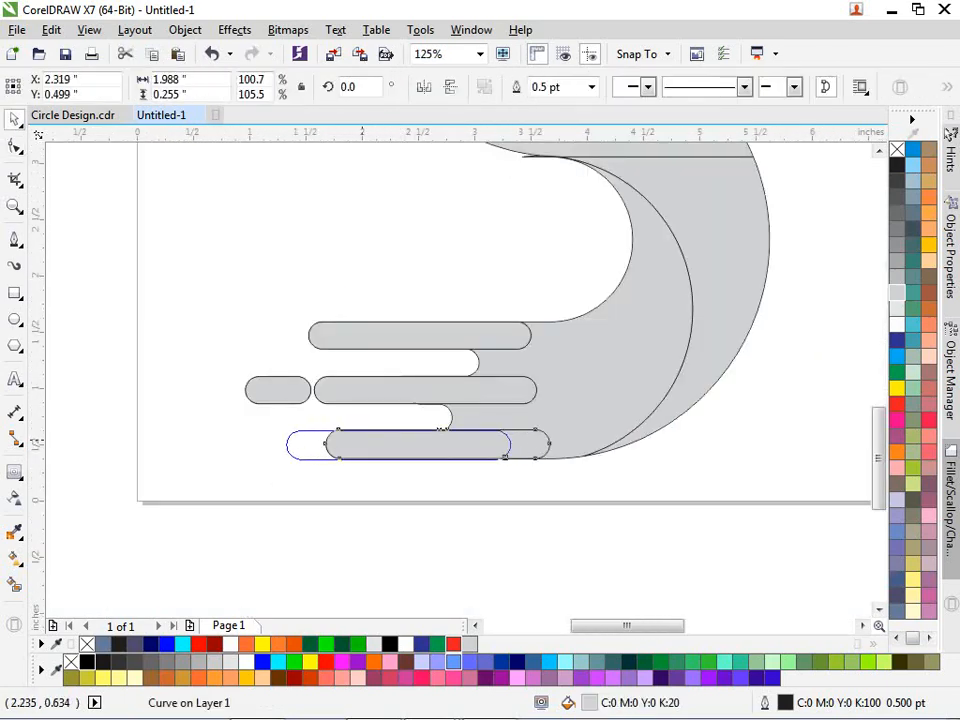
pyautogui.keyDown('shift'); pyautogui.click(371, 393); pyautogui.keyUp('shift')
pyautogui.keyDown('shift'); pyautogui.click(390, 346); pyautogui.keyUp('shift')
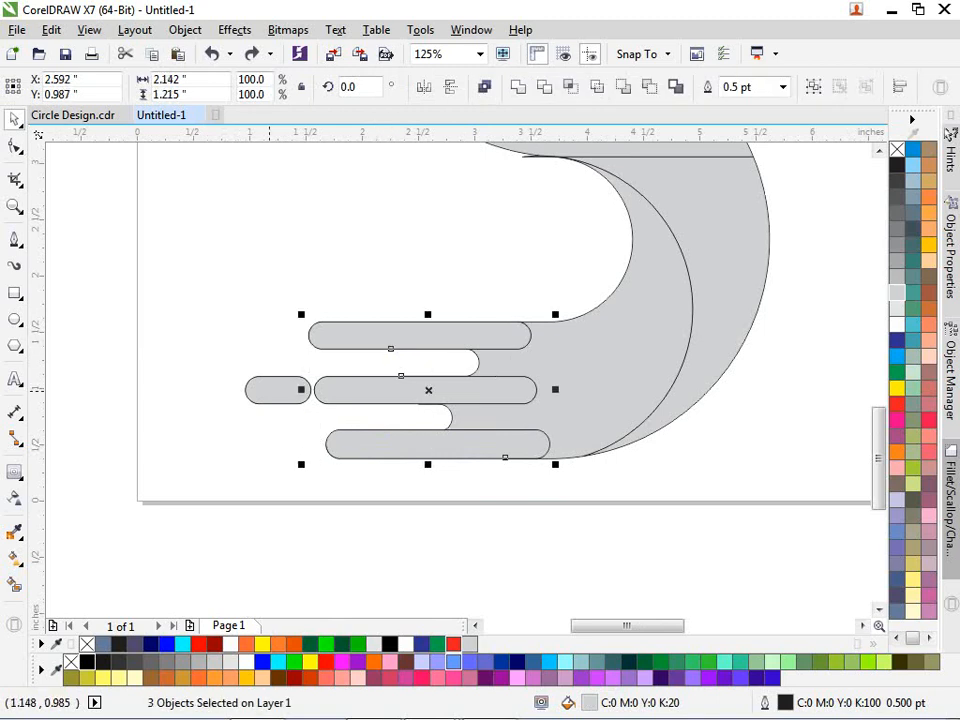
pyautogui.keyDown('shift'); pyautogui.click(275, 390); pyautogui.keyUp('shift')
pyautogui.click(325, 443)
pyautogui.keyDown('shift'); pyautogui.click(379, 392); pyautogui.keyUp('shift')
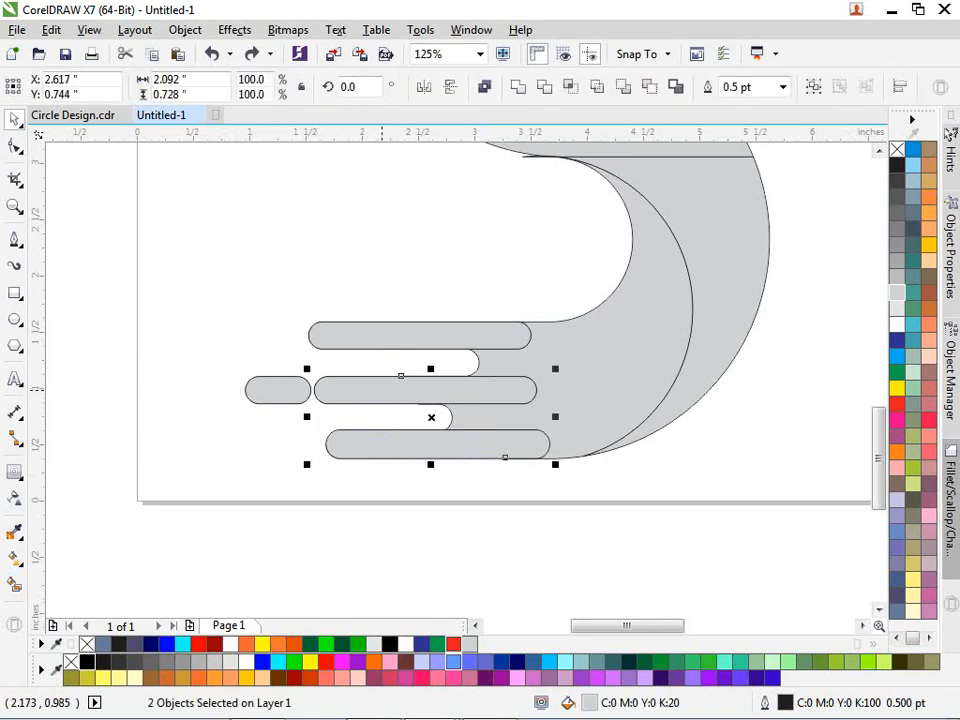
pyautogui.keyDown('shift'); pyautogui.click(394, 343); pyautogui.keyUp('shift')
pyautogui.keyDown('shift'); pyautogui.click(576, 356); pyautogui.keyUp('shift')
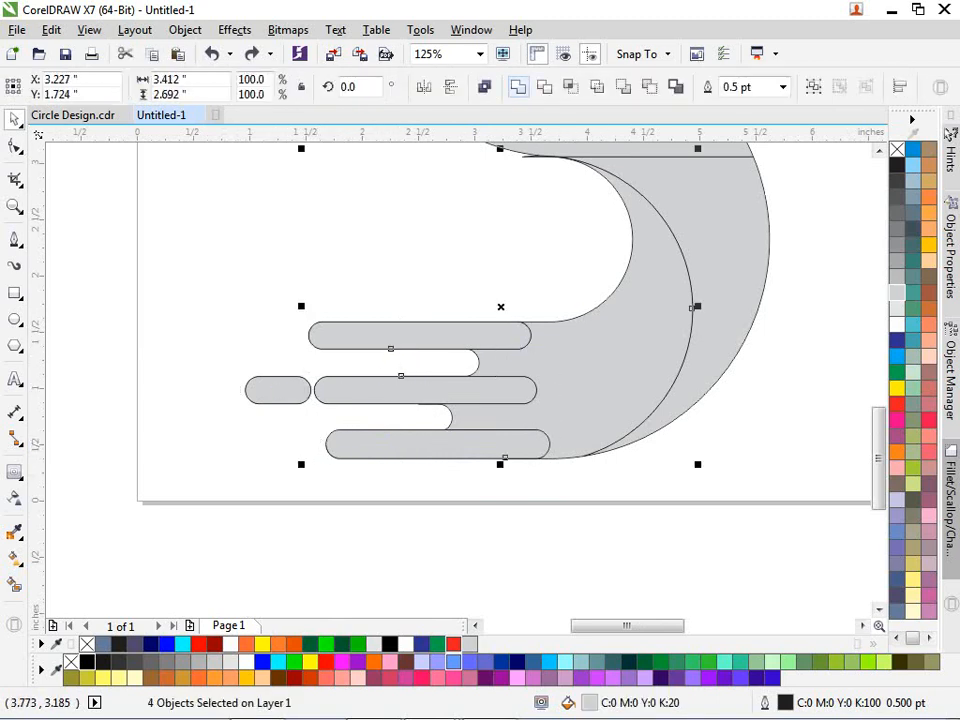
pyautogui.click(517, 86)
pyautogui.click(460, 531)
# - Select the S's upper curve, middle piece and bottom piece, then clear the selection
pyautogui.scroll(-2, 323, 435)
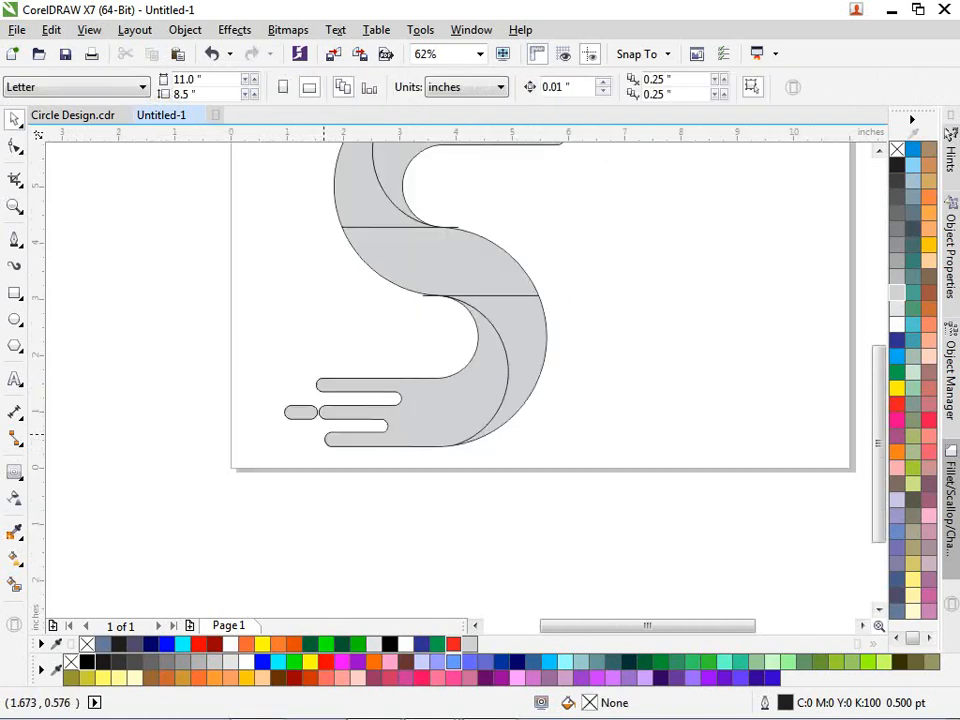
pyautogui.scroll(1, 331, 345)
pyautogui.click(331, 345)
pyautogui.keyDown('shift'); pyautogui.click(381, 420); pyautogui.keyUp('shift')
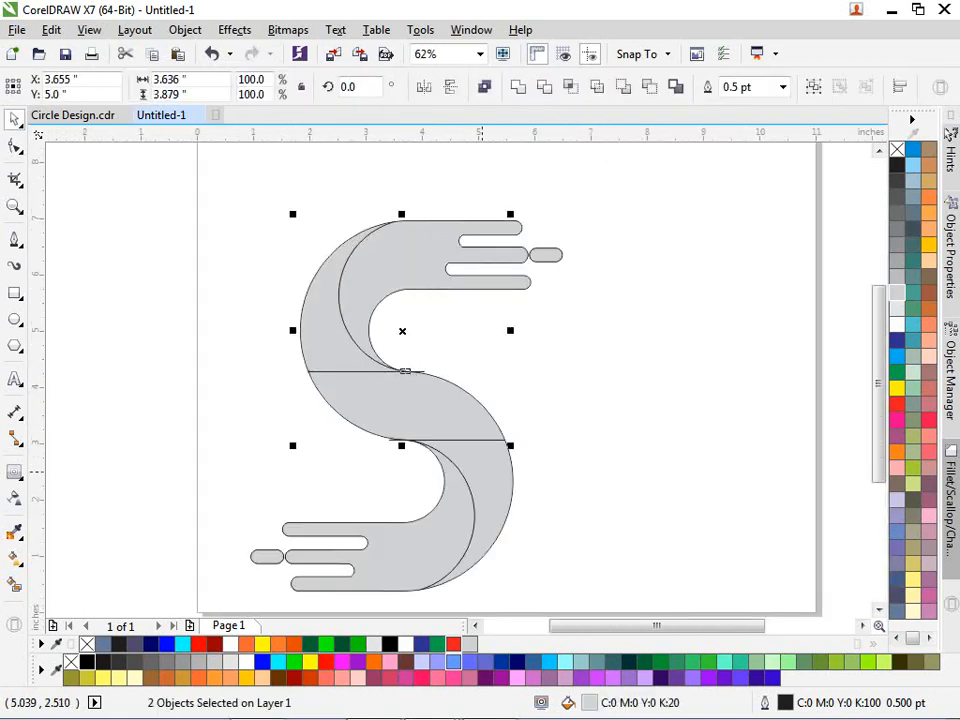
pyautogui.keyDown('shift'); pyautogui.click(480, 485); pyautogui.keyUp('shift')
pyautogui.press('Escape')
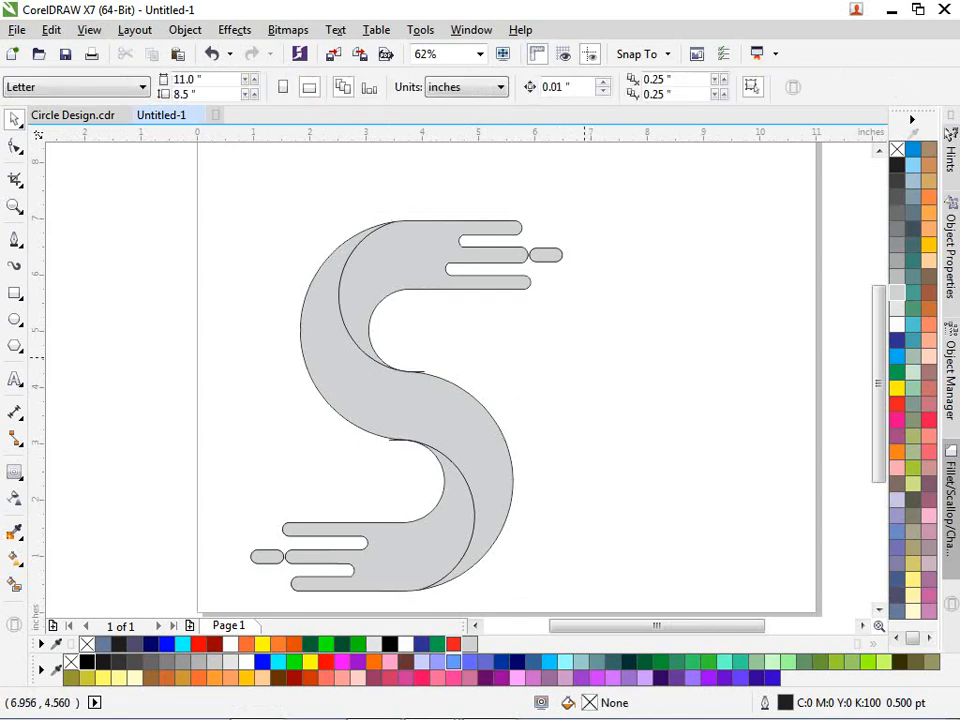
# - Select the small tail curve in the middle of the S, trying and undoing a leftward nudge
pyautogui.scroll(2, 424, 387)
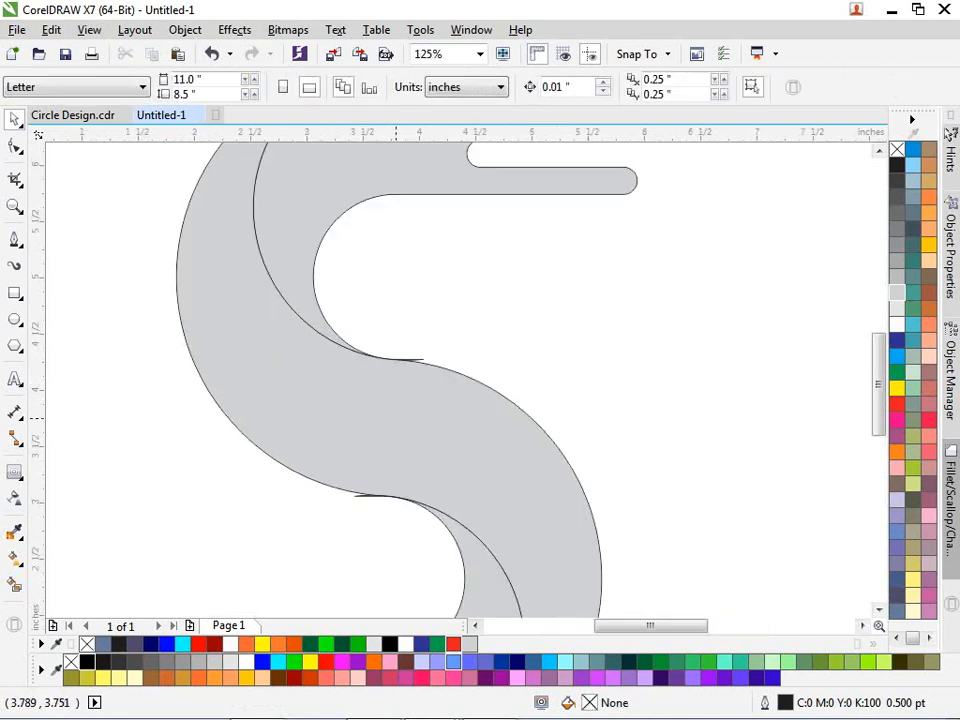
pyautogui.scroll(-2, 409, 404)
pyautogui.scroll(2, 400, 445)
pyautogui.scroll(4, 353, 431)
pyautogui.click(353, 430)
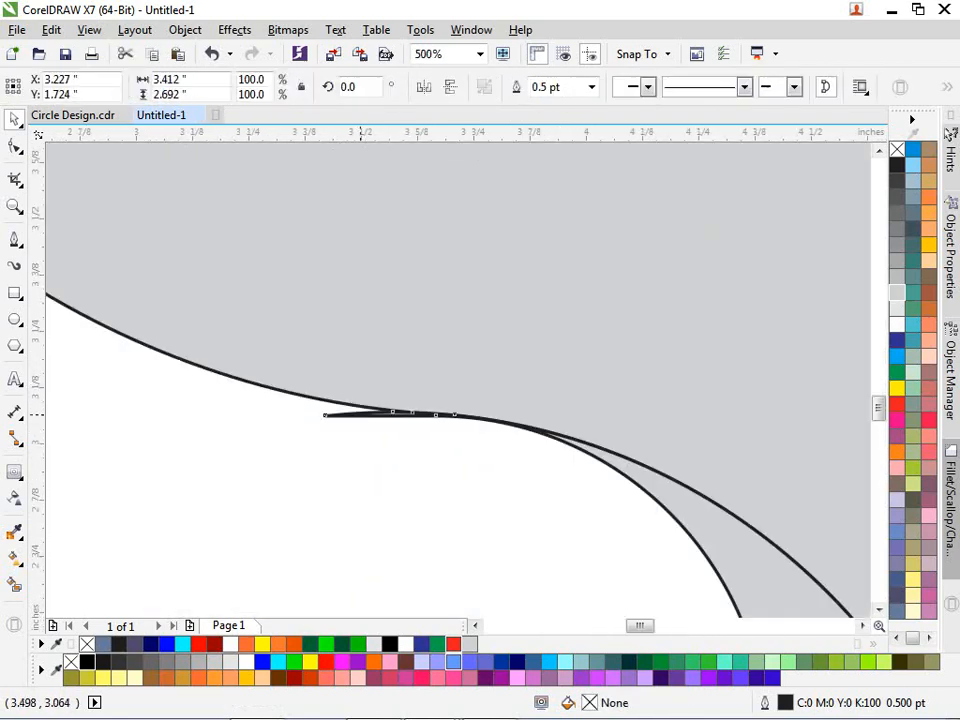
pyautogui.moveTo(359, 412); pyautogui.dragTo(345, 415)
pyautogui.scroll(-2, 324, 412)
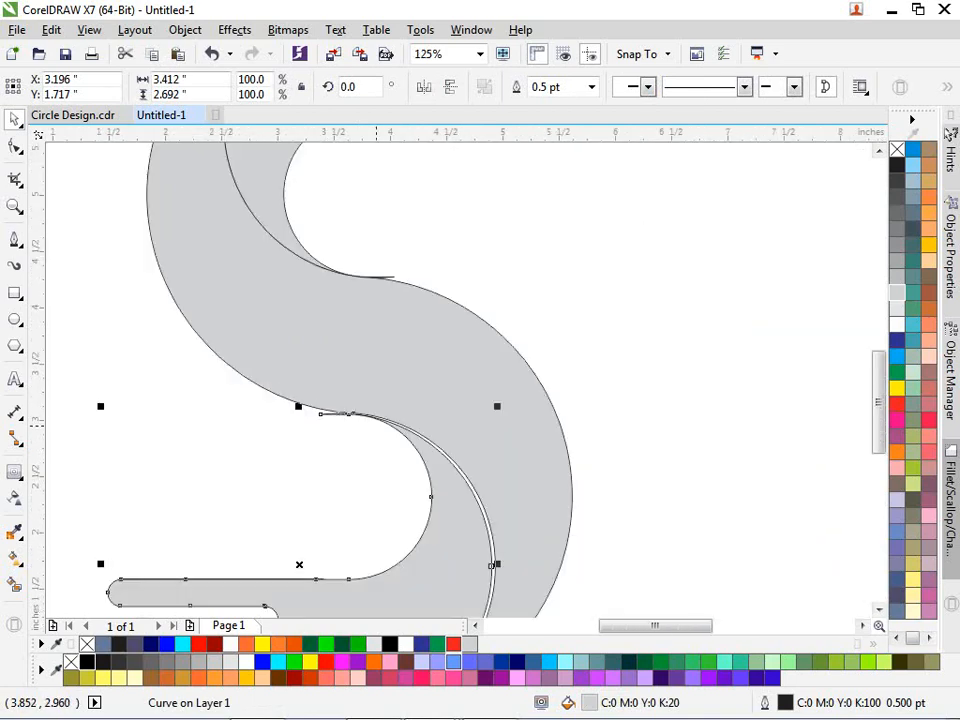
pyautogui.hotkey('ctrl', 'z')
# - With the Shape tool, raise the tail curve's left end node and delete a stray node on the lower edge
pyautogui.scroll(2, 342, 412)
pyautogui.press('F10')
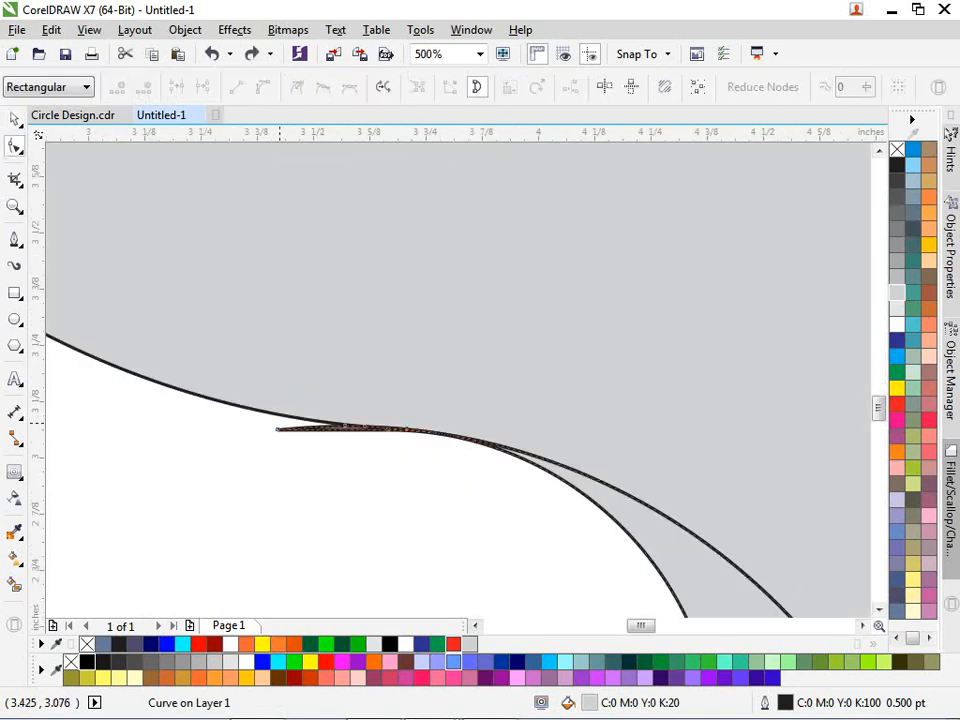
pyautogui.scroll(2, 277, 432)
pyautogui.moveTo(276, 436); pyautogui.dragTo(281, 406)
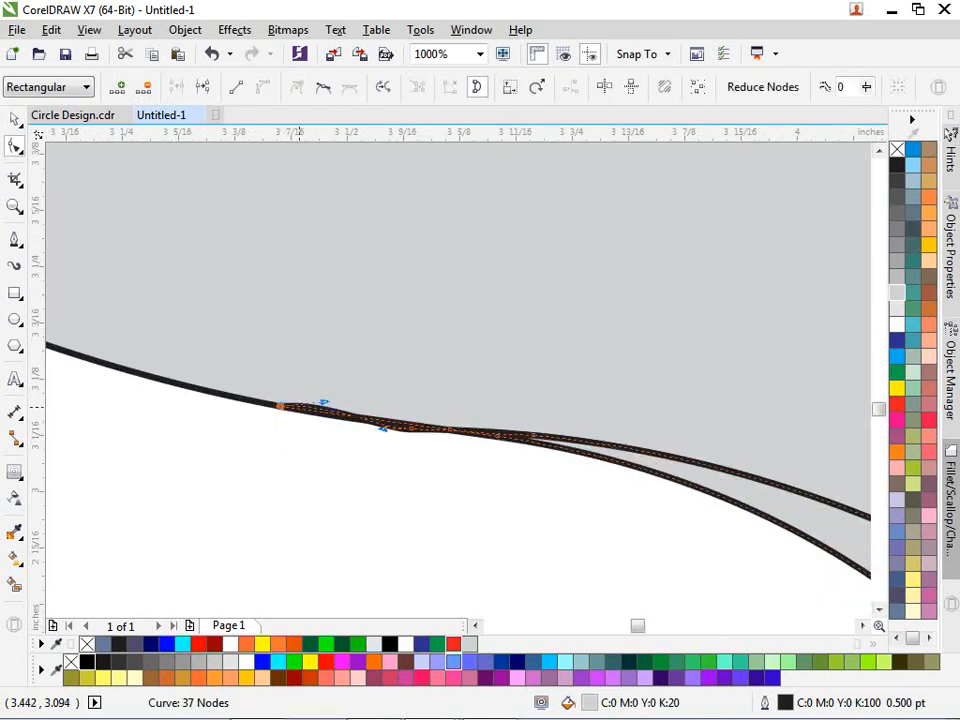
pyautogui.scroll(2, 392, 412)
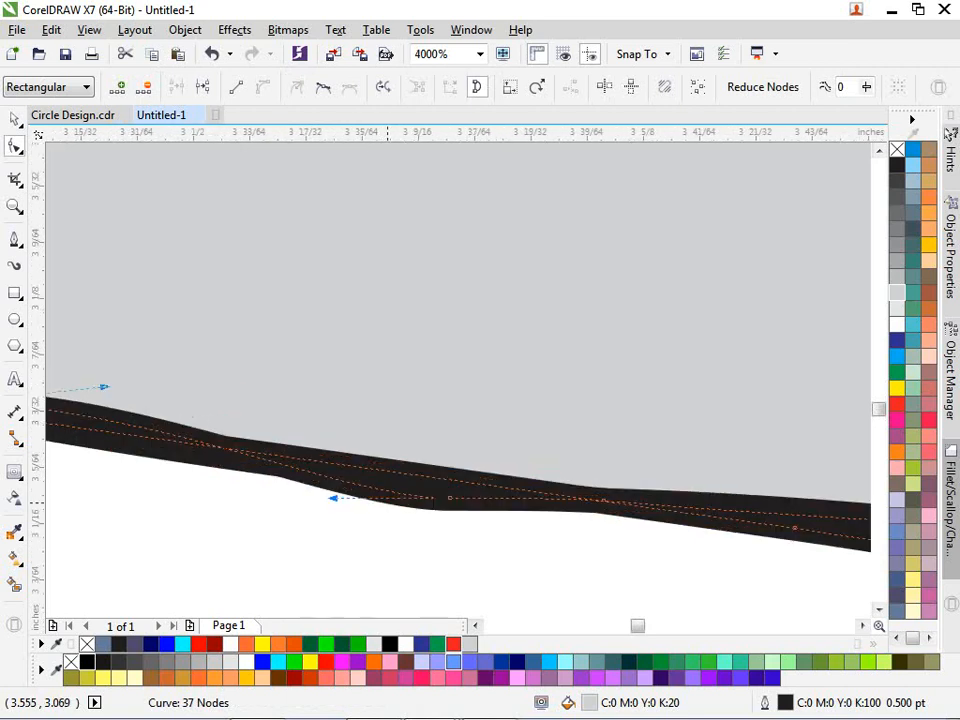
pyautogui.moveTo(420, 482); pyautogui.dragTo(461, 510)
pyautogui.press('Delete')
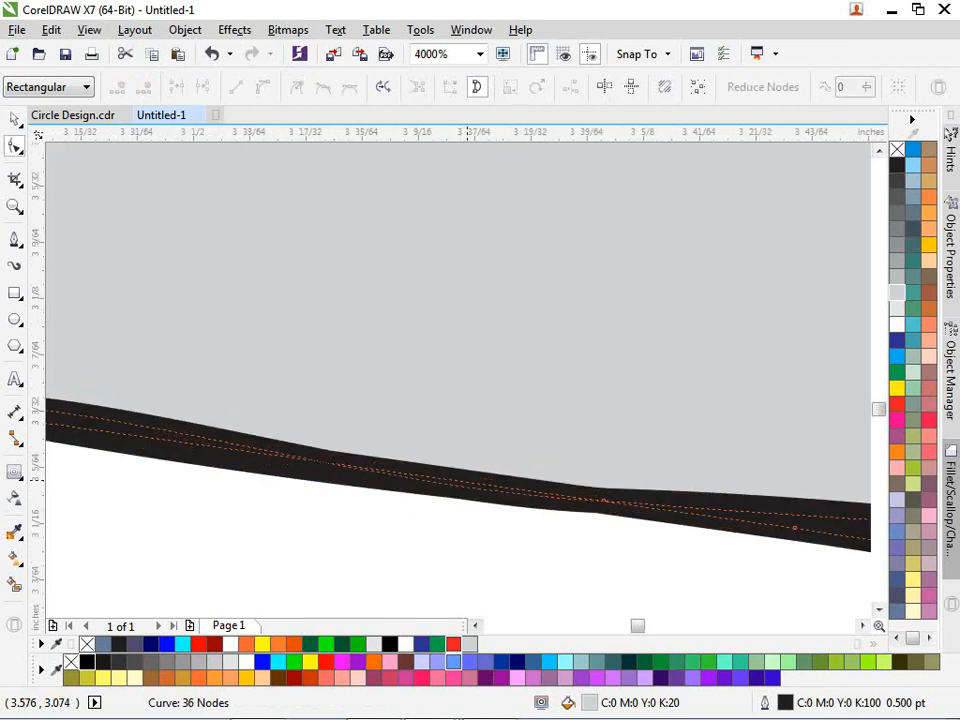
# - Delete further stray nodes along the curve and at the curve junction
pyautogui.moveTo(588, 455); pyautogui.dragTo(615, 538)
pyautogui.press('Delete')
pyautogui.scroll(-3, 544, 439)
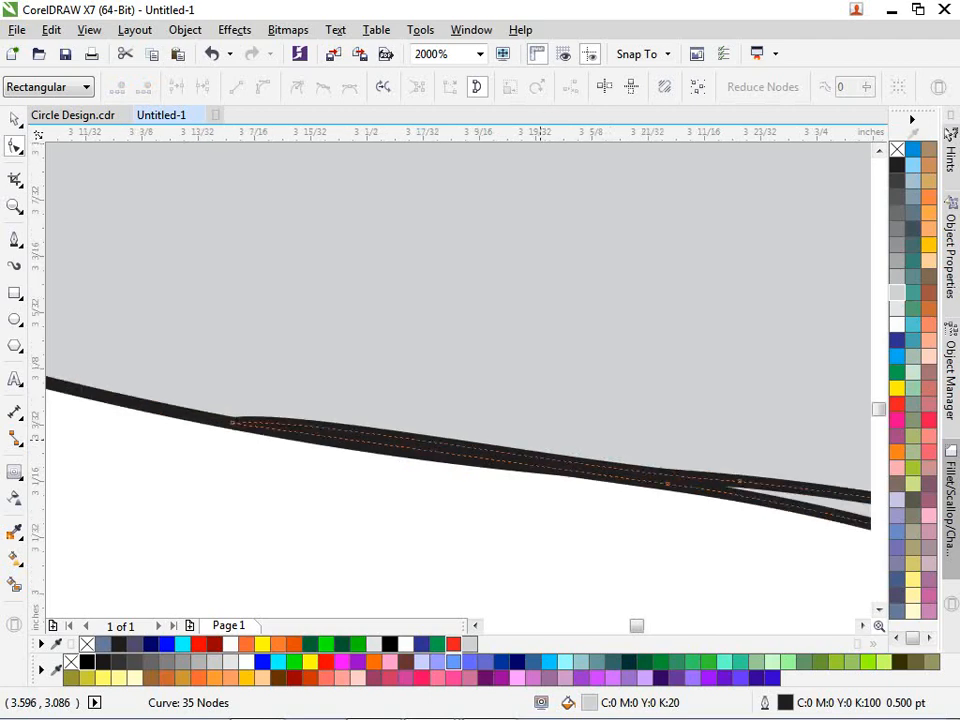
pyautogui.scroll(3, 551, 440)
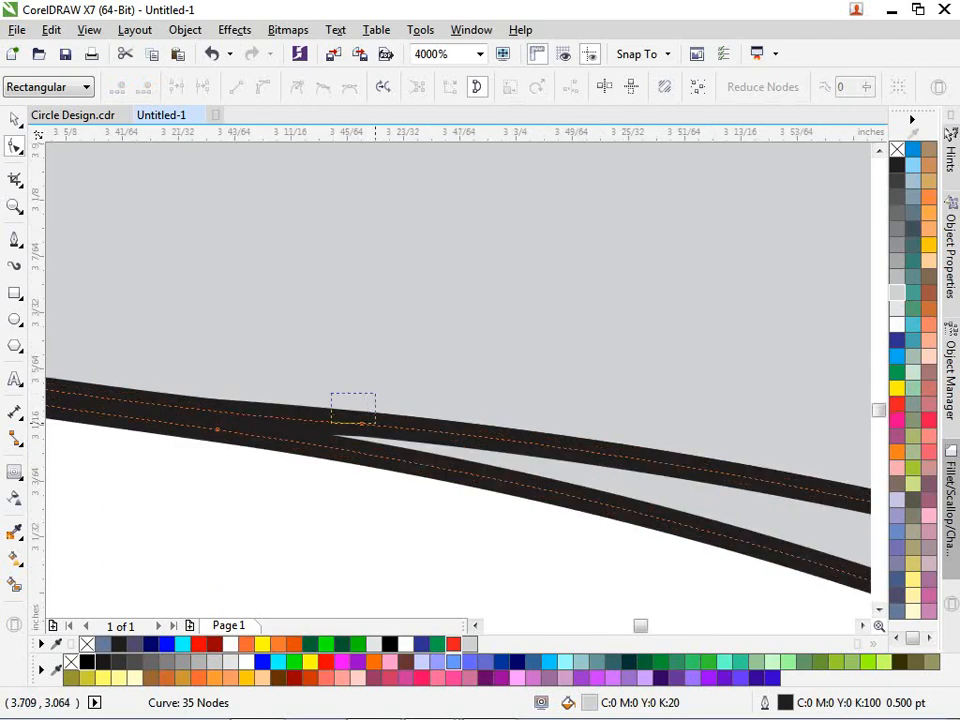
pyautogui.moveTo(376, 424); pyautogui.dragTo(377, 424)
pyautogui.press('Delete')
pyautogui.scroll(-5, 380, 420)
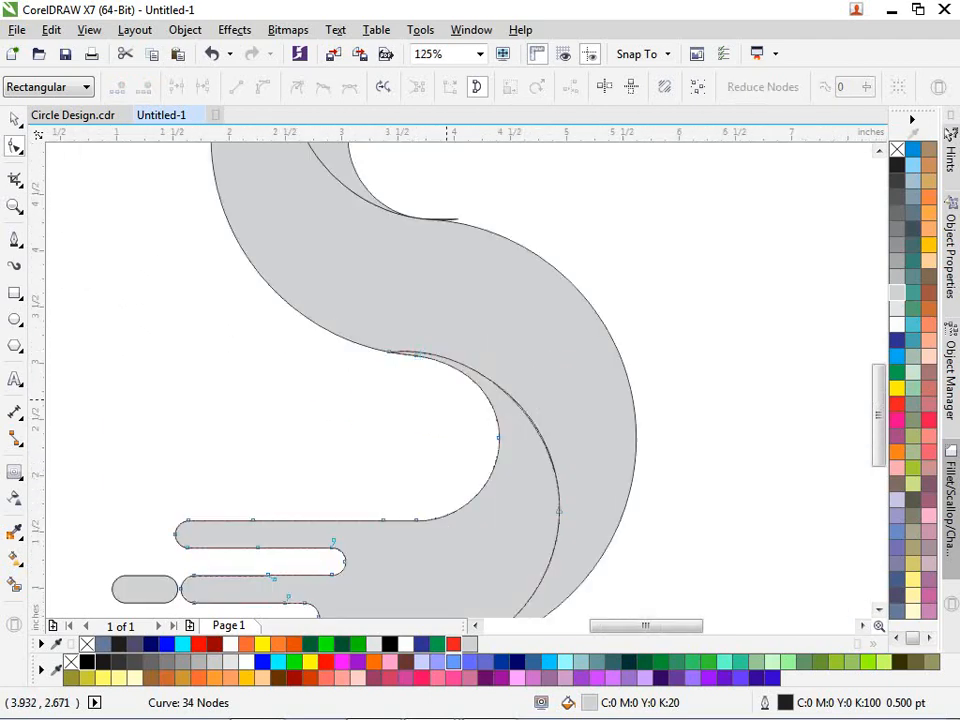
pyautogui.scroll(-1, 436, 420)
pyautogui.scroll(2, 388, 262)
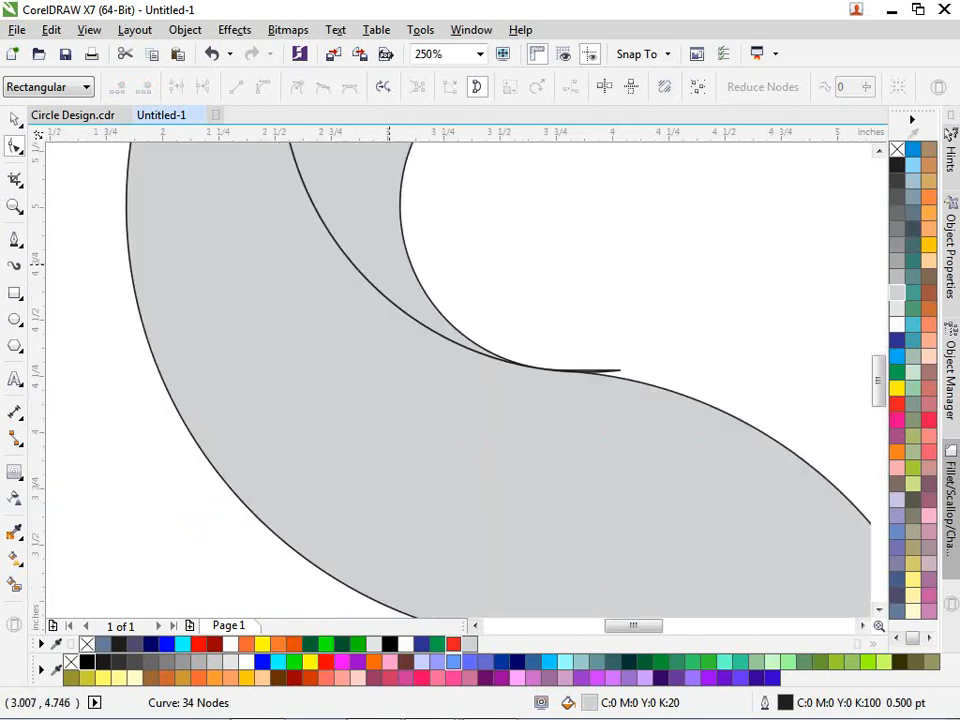
pyautogui.scroll(3, 582, 340)
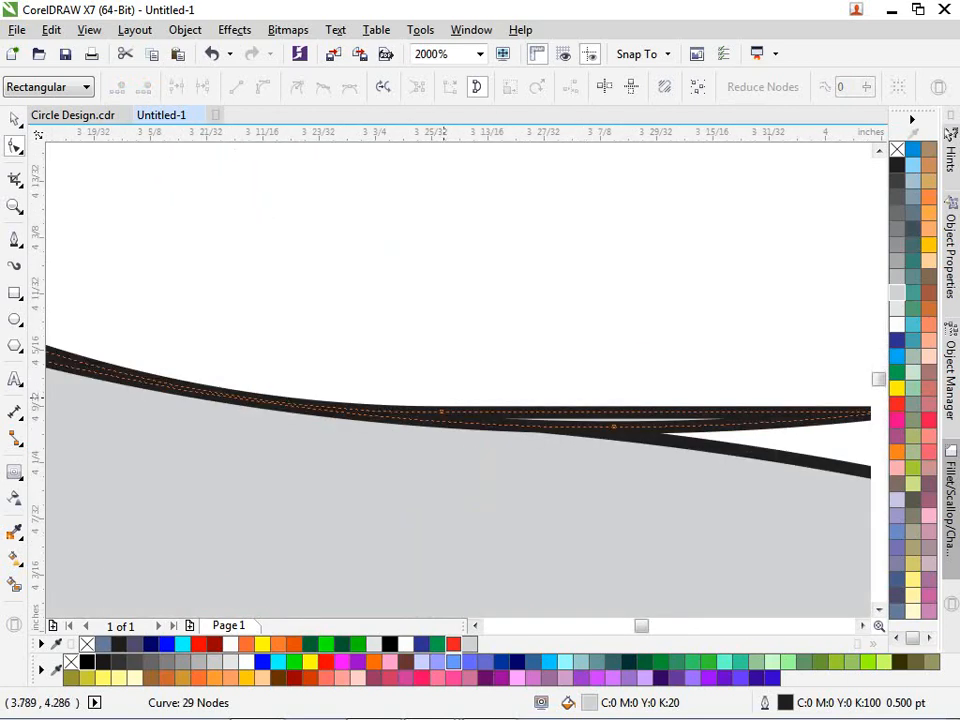
pyautogui.press('Delete')
# - Delete the extra tip node at the junction, trimming the lower hand to 27 nodes
pyautogui.scroll(1, 441, 398)
pyautogui.scroll(-2, 408, 397)
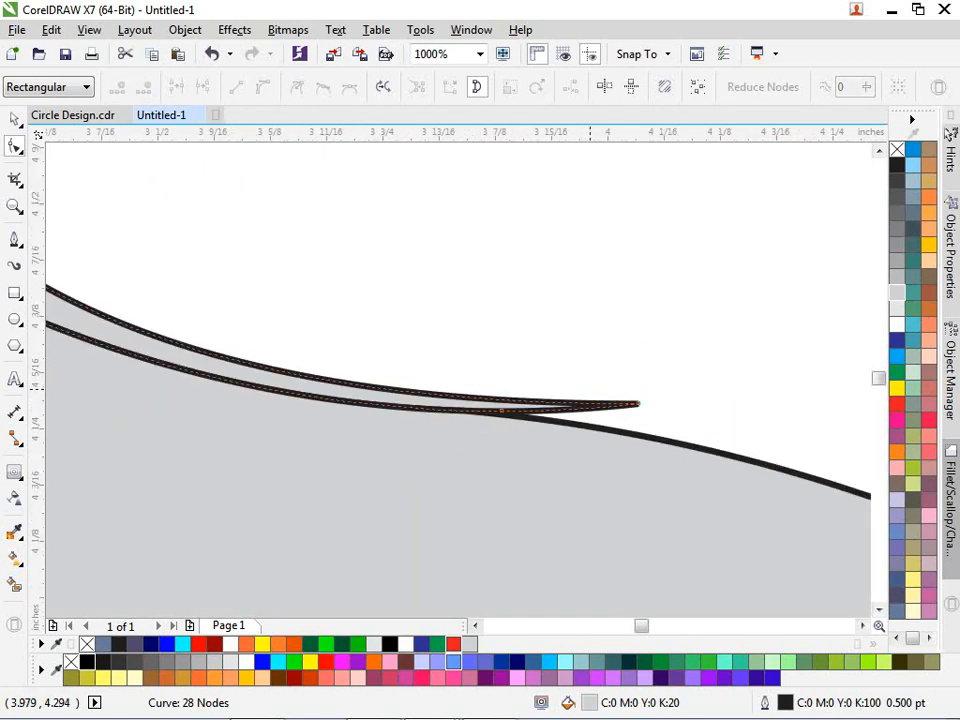
pyautogui.scroll(1, 584, 384)
pyautogui.moveTo(684, 414); pyautogui.dragTo(645, 462)
pyautogui.hotkey('ctrl', 'z')
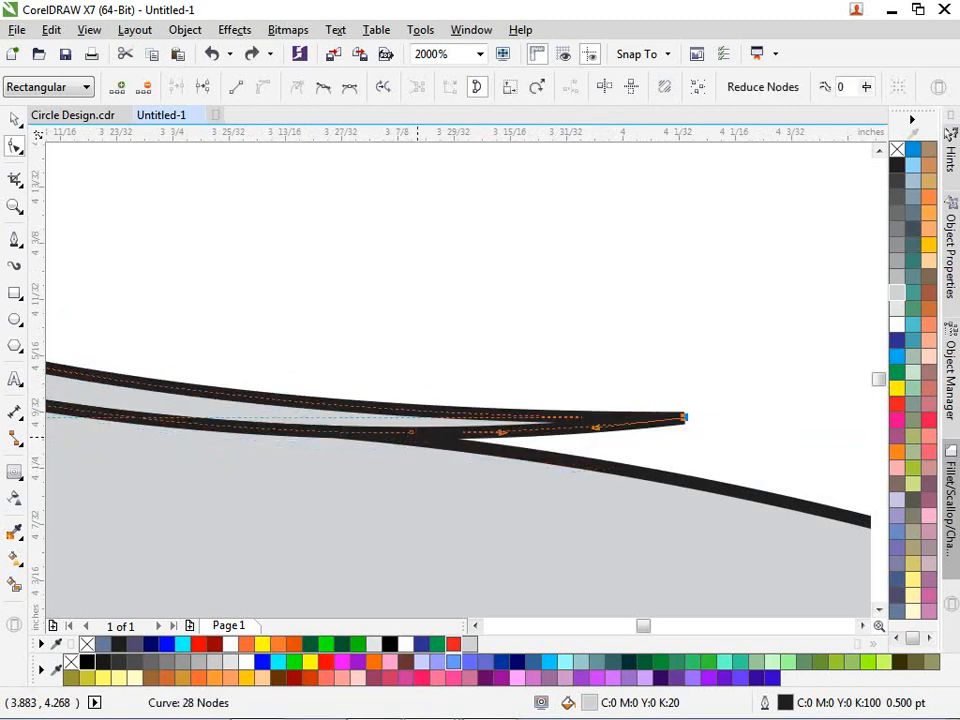
pyautogui.press('Delete')
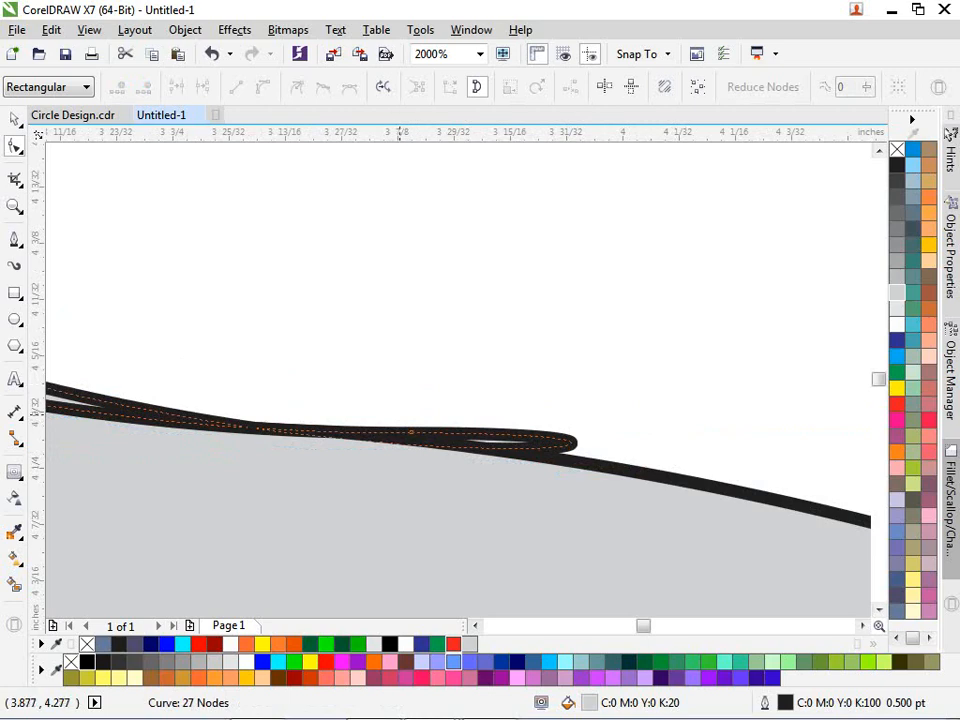
pyautogui.click(410, 432)
pyautogui.scroll(-2, 434, 428)
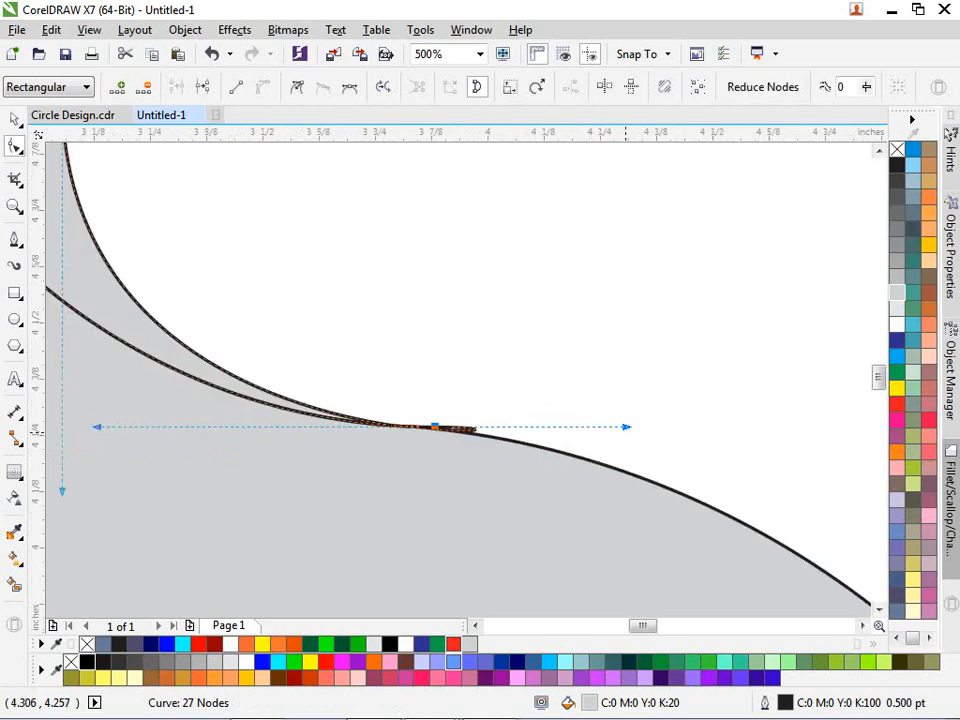
# - Make the junction node a cusp and flatten the bend beside it
pyautogui.moveTo(628, 427); pyautogui.dragTo(559, 321)
pyautogui.hotkey('ctrl', 'z')
pyautogui.click(297, 87)
pyautogui.moveTo(630, 428); pyautogui.dragTo(417, 428)
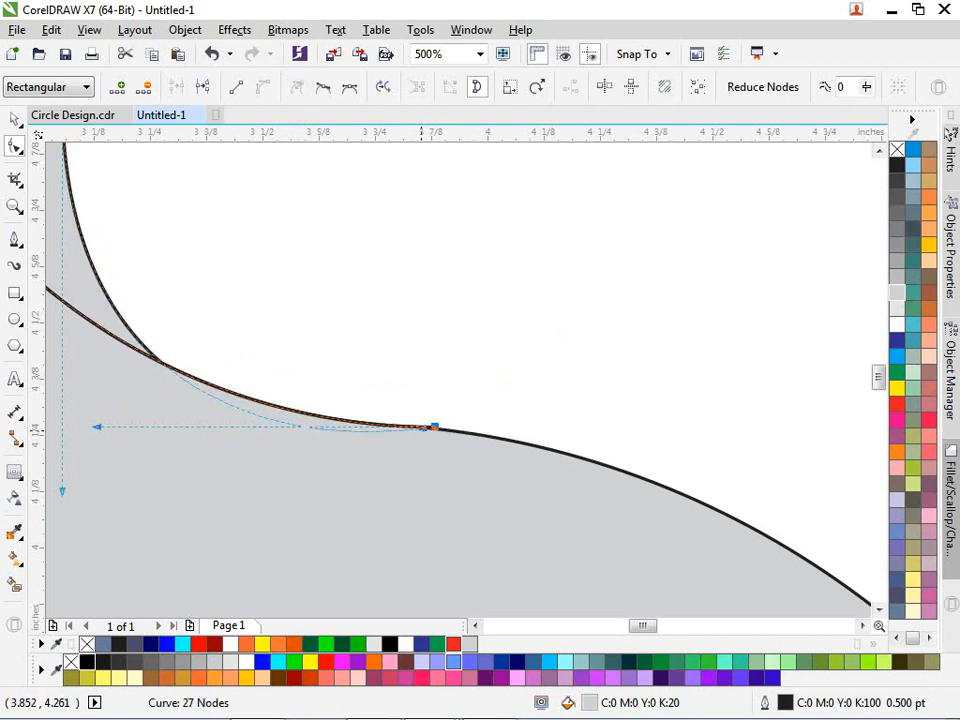
pyautogui.scroll(-1, 343, 418)
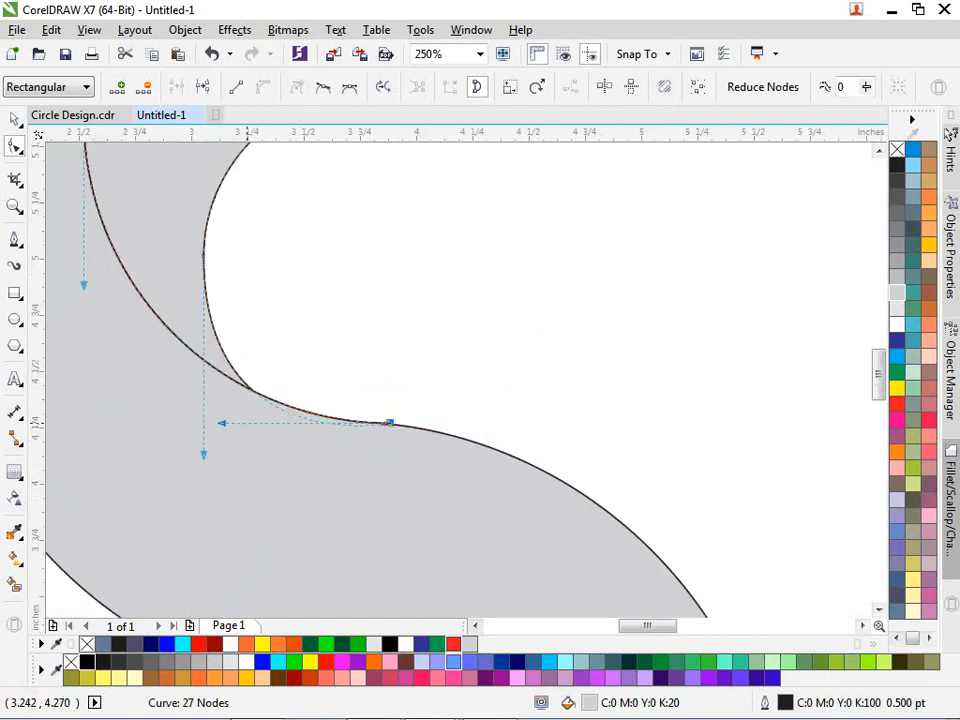
pyautogui.click(270, 398)
pyautogui.moveTo(343, 398); pyautogui.dragTo(424, 447)
pyautogui.scroll(-1, 259, 401)
pyautogui.scroll(1, 259, 401)
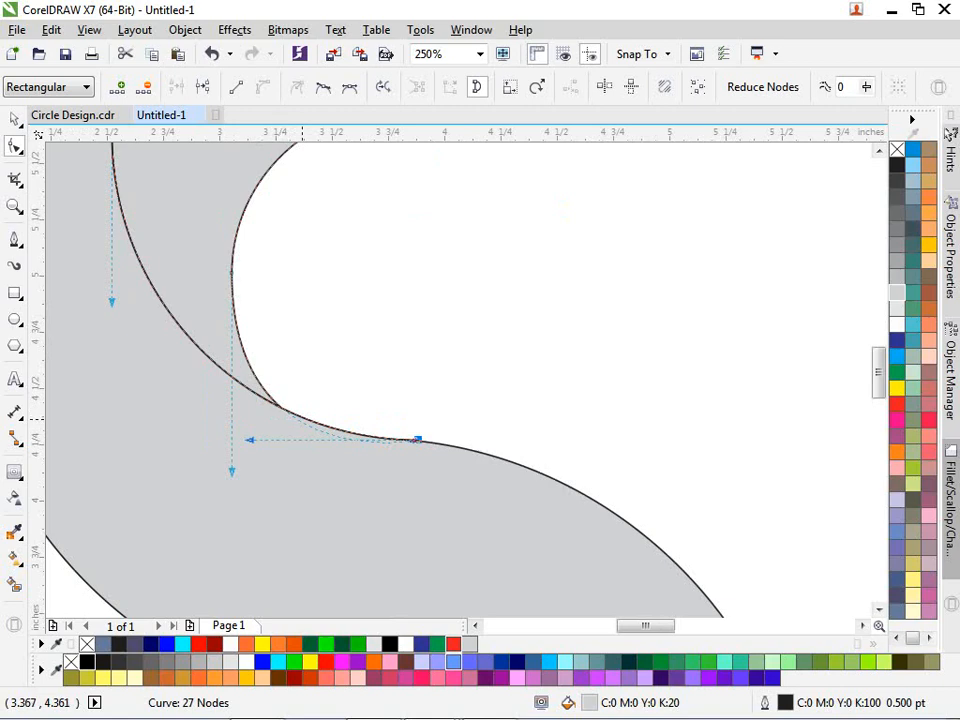
pyautogui.scroll(2, 295, 417)
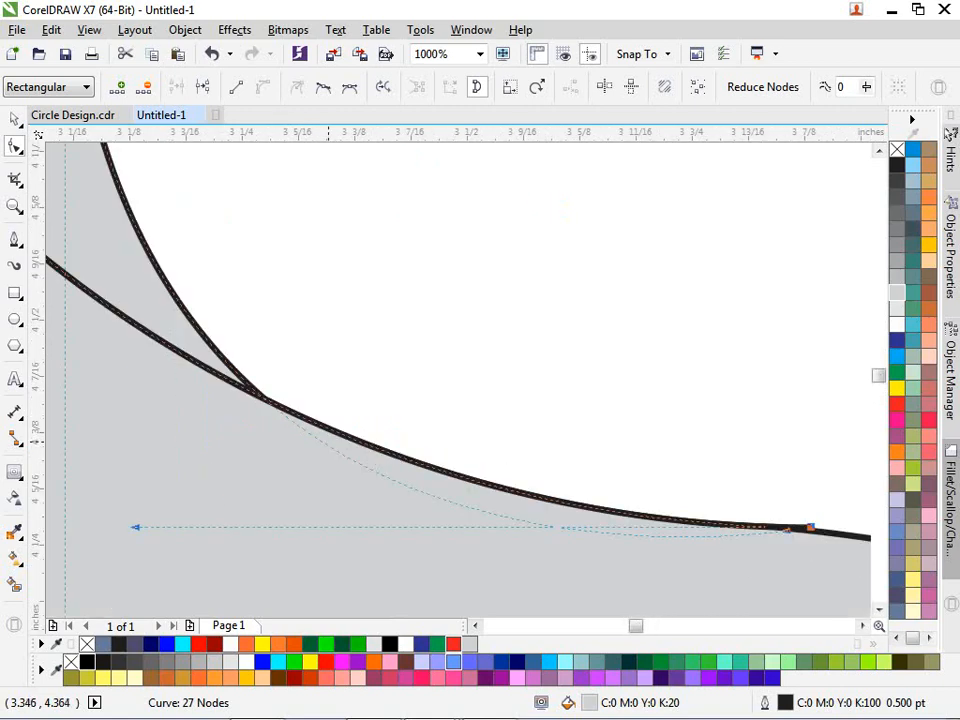
# - Reshape the junction into a smooth fillet and adjust the curve tip
pyautogui.moveTo(325, 440); pyautogui.dragTo(380, 404)
pyautogui.scroll(-1, 370, 407)
pyautogui.scroll(1, 605, 487)
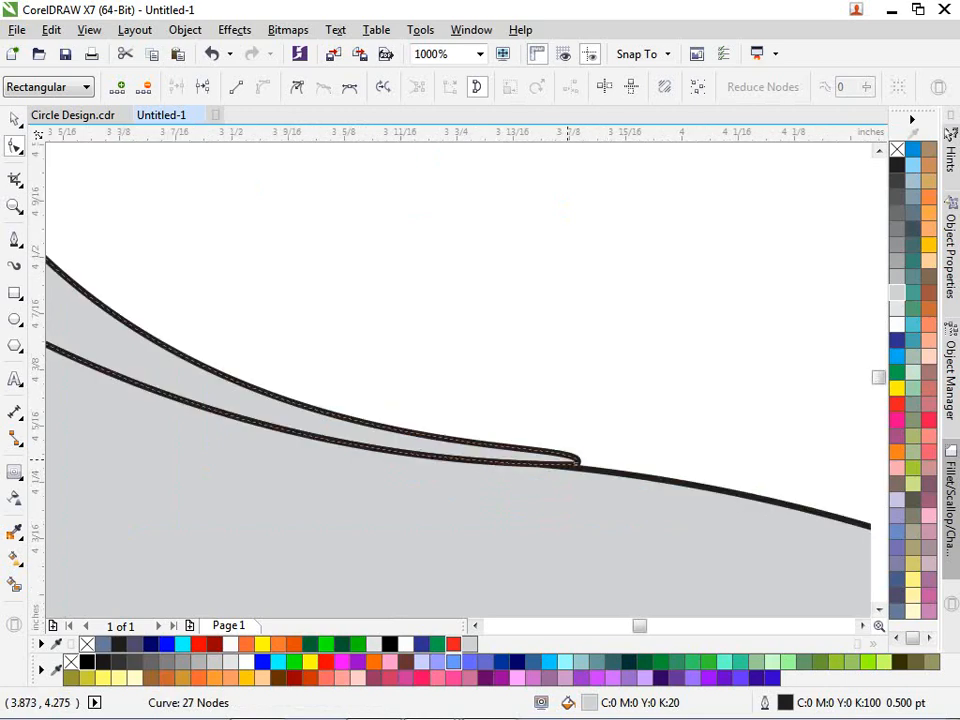
pyautogui.scroll(2, 568, 460)
pyautogui.moveTo(603, 478); pyautogui.dragTo(591, 490)
pyautogui.moveTo(749, 325); pyautogui.dragTo(548, 361)
pyautogui.moveTo(560, 429); pyautogui.dragTo(631, 507)
pyautogui.scroll(-1, 673, 426)
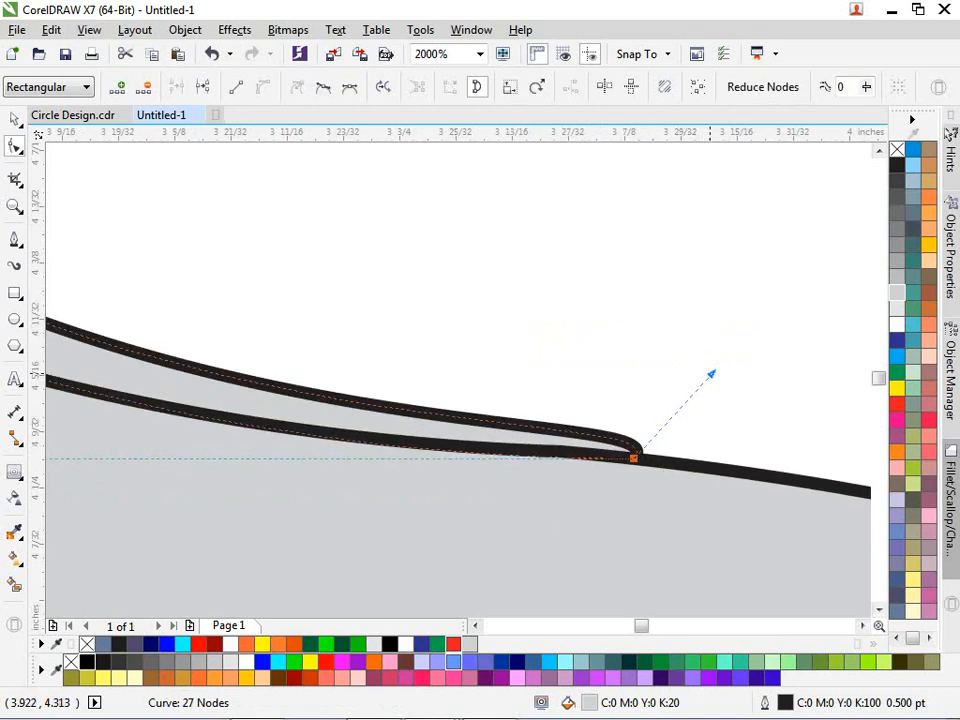
# - Flatten and lower the curve tip so it tapers cleanly into the S body
pyautogui.moveTo(709, 375); pyautogui.dragTo(469, 422)
pyautogui.scroll(-3, 469, 422)
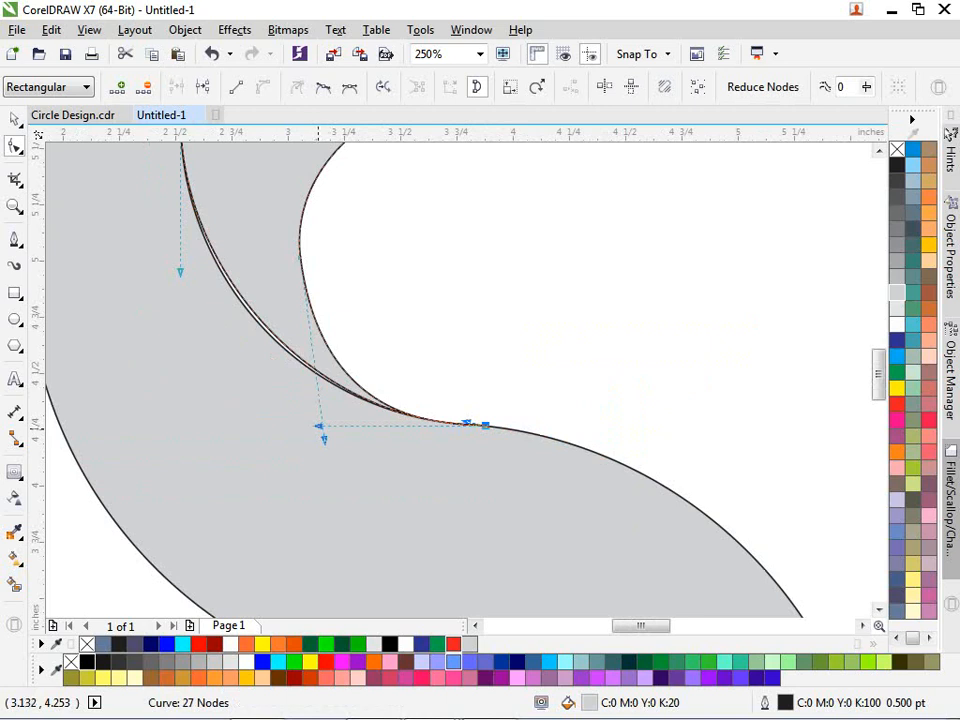
pyautogui.moveTo(319, 426); pyautogui.dragTo(304, 460)
pyautogui.scroll(-2, 498, 460)
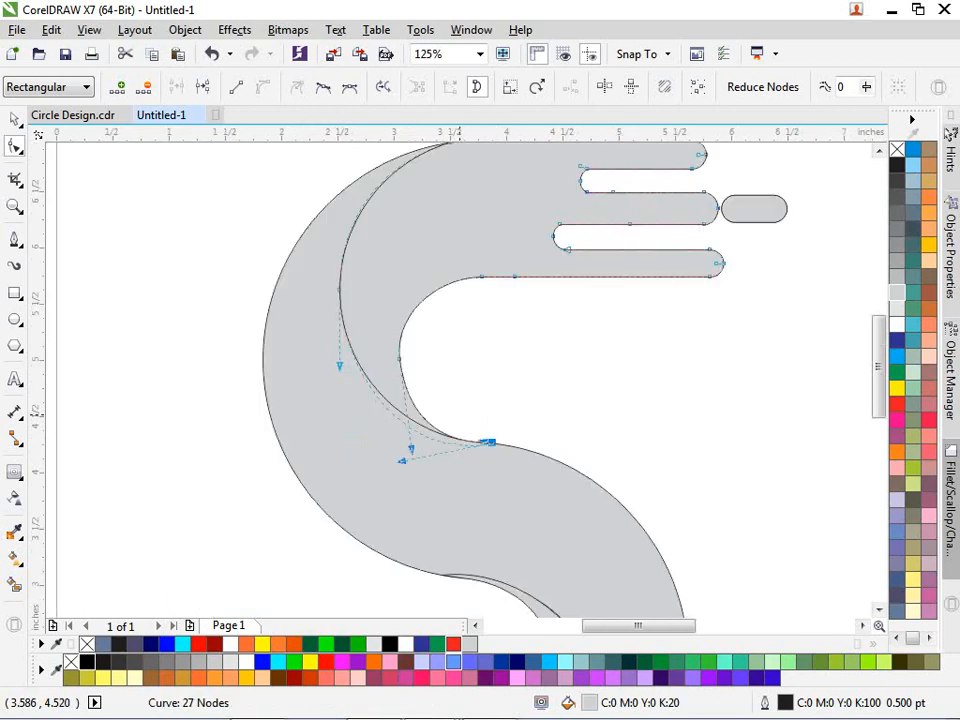
pyautogui.scroll(2, 455, 411)
pyautogui.moveTo(336, 511); pyautogui.dragTo(343, 484)
pyautogui.press('space')
pyautogui.scroll(-4, 617, 414)
pyautogui.press('Escape')
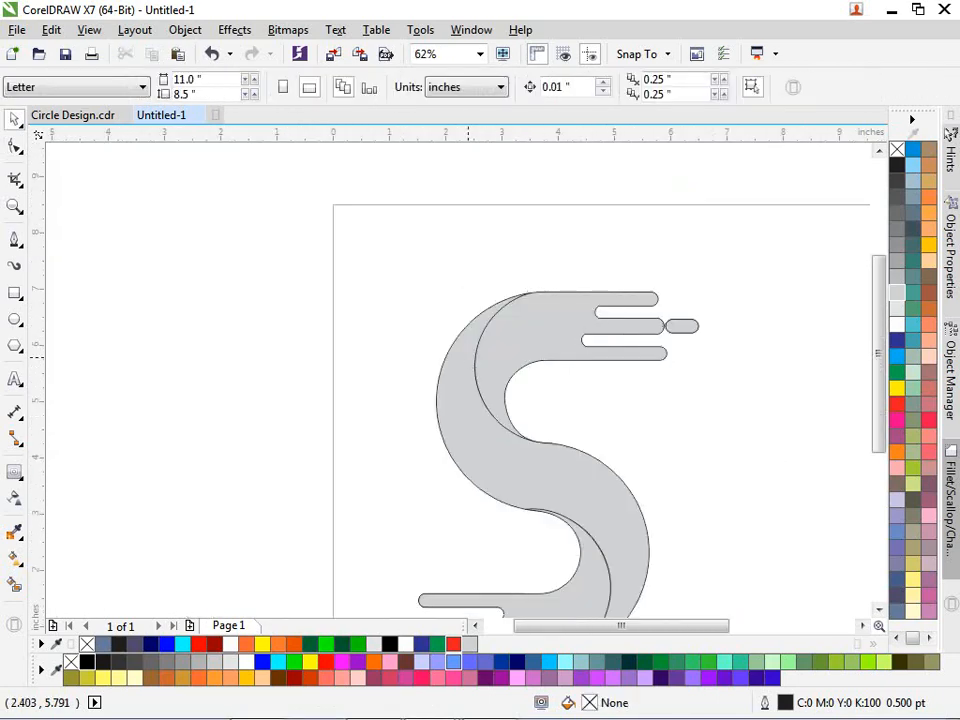
pyautogui.scroll(-2, 560, 435)
pyautogui.scroll(2, 540, 471)
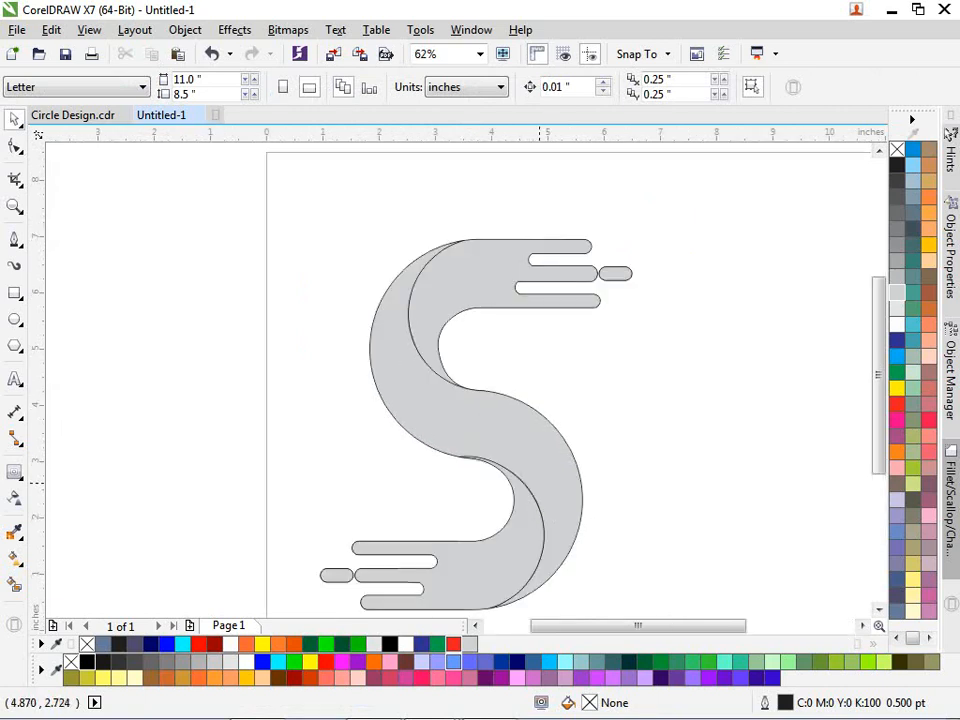
pyautogui.click(438, 549)
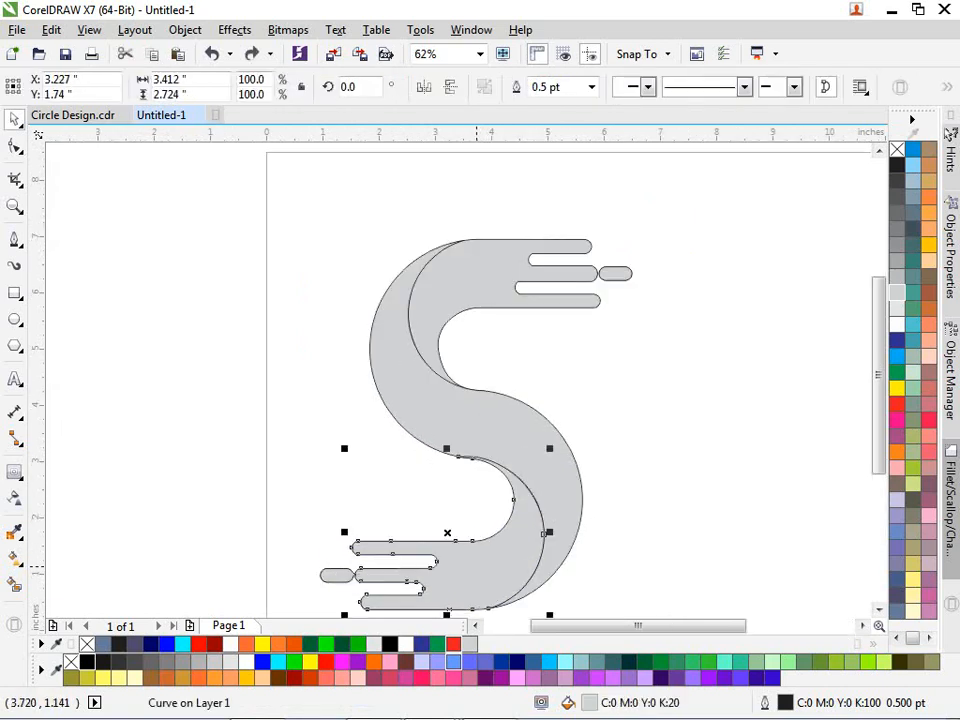
pyautogui.click(477, 567)
pyautogui.click(290, 510)
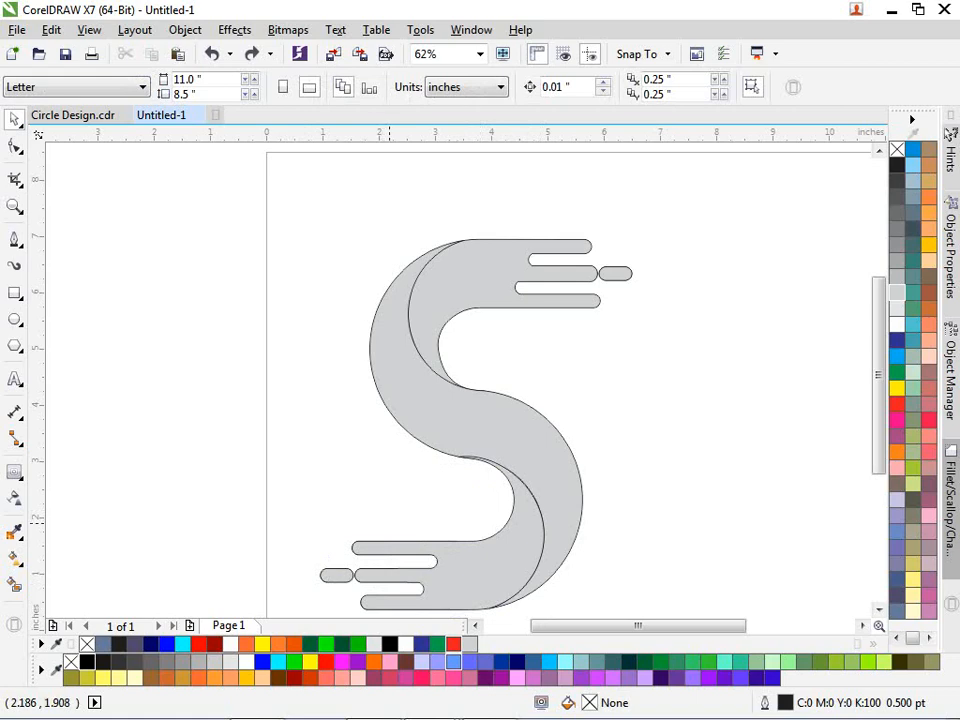
pyautogui.scroll(-2, 388, 522)
pyautogui.scroll(4, 405, 560)
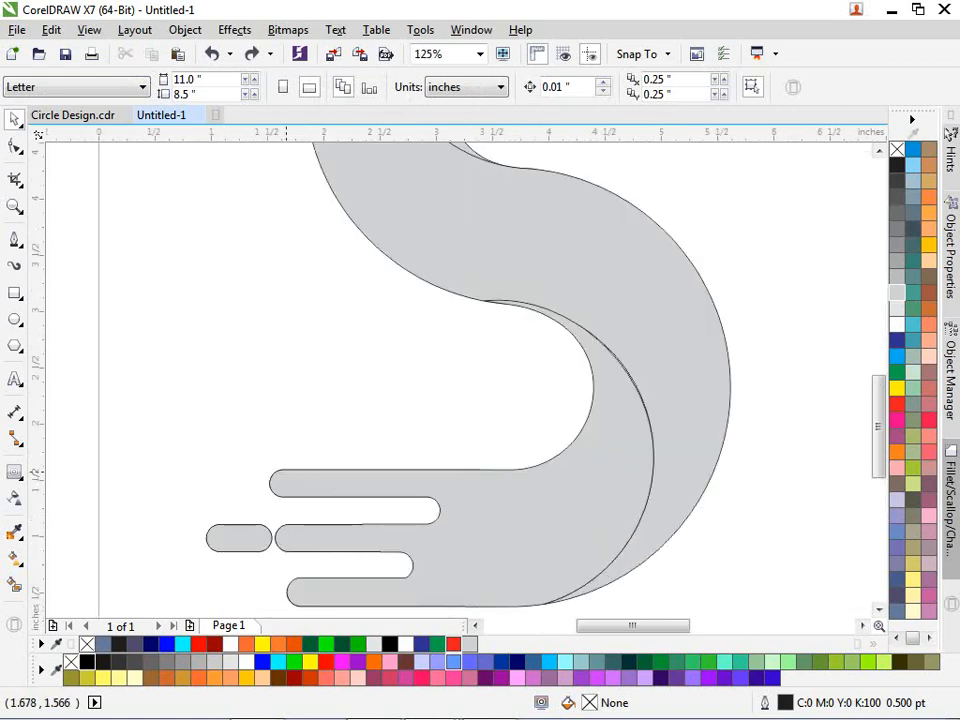
pyautogui.moveTo(251, 443); pyautogui.dragTo(517, 516)
pyautogui.press('Escape')
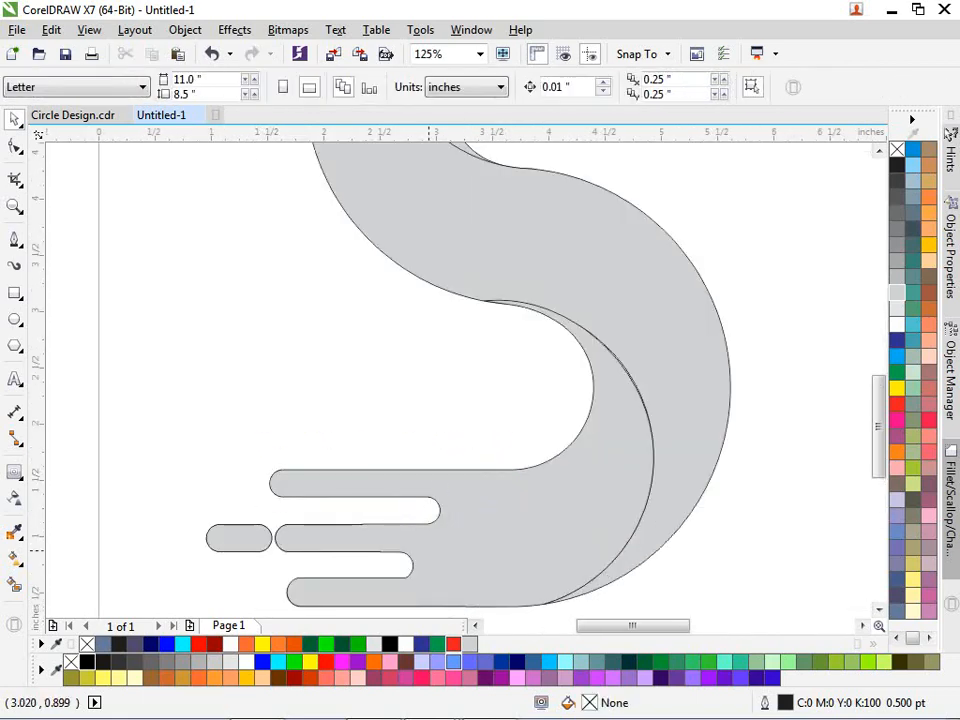
pyautogui.moveTo(271, 565); pyautogui.dragTo(524, 490)
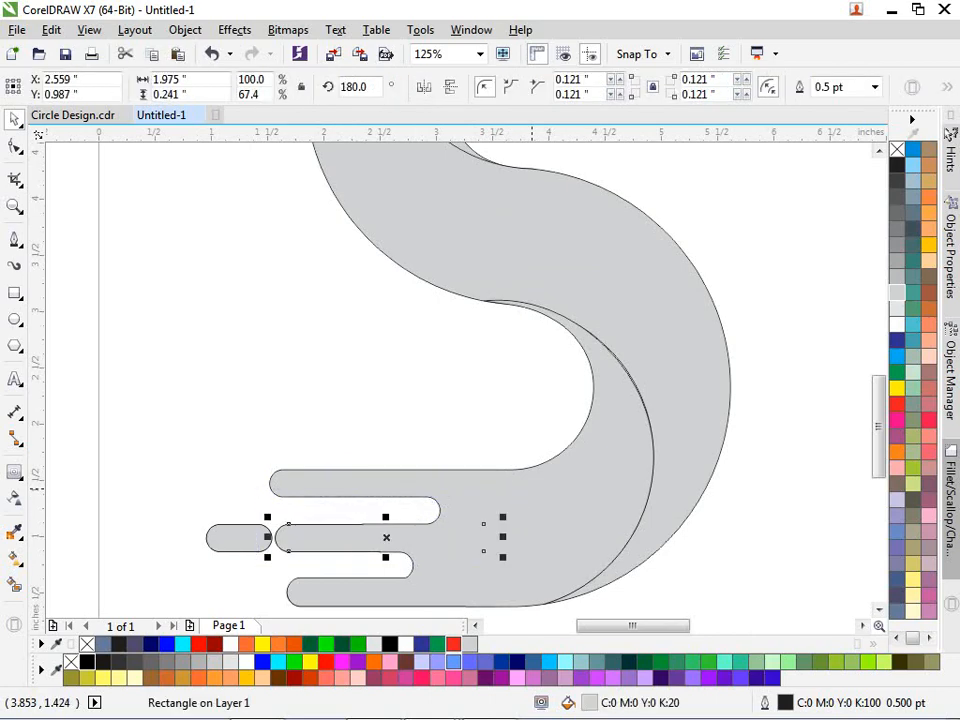
pyautogui.press('Escape')
pyautogui.click(210, 537)
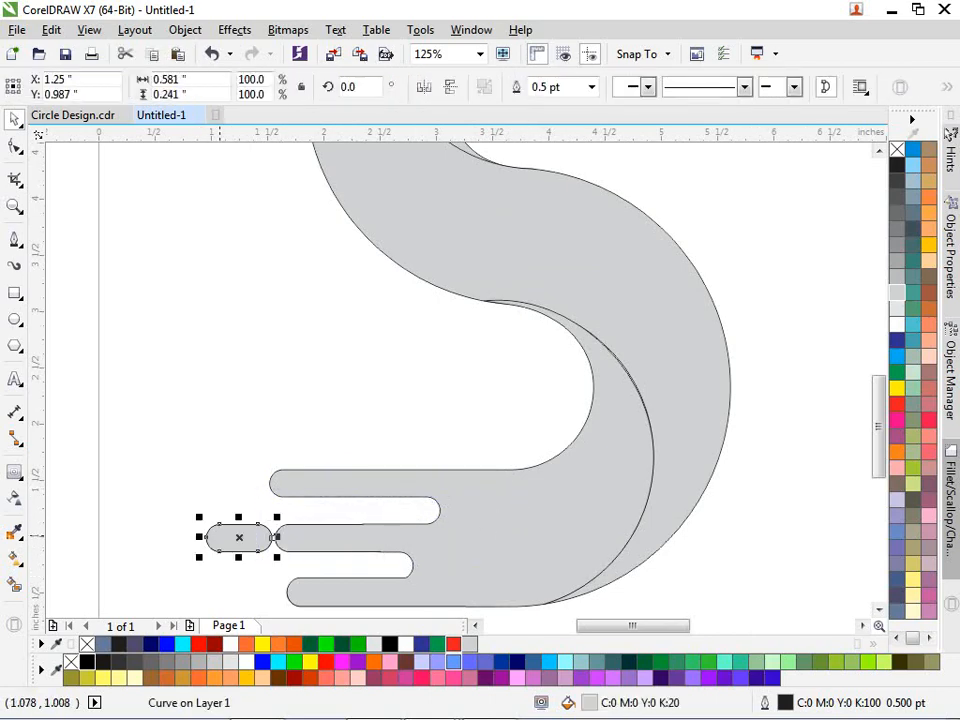
pyautogui.press('Escape')
pyautogui.scroll(-2, 382, 549)
pyautogui.scroll(2, 550, 246)
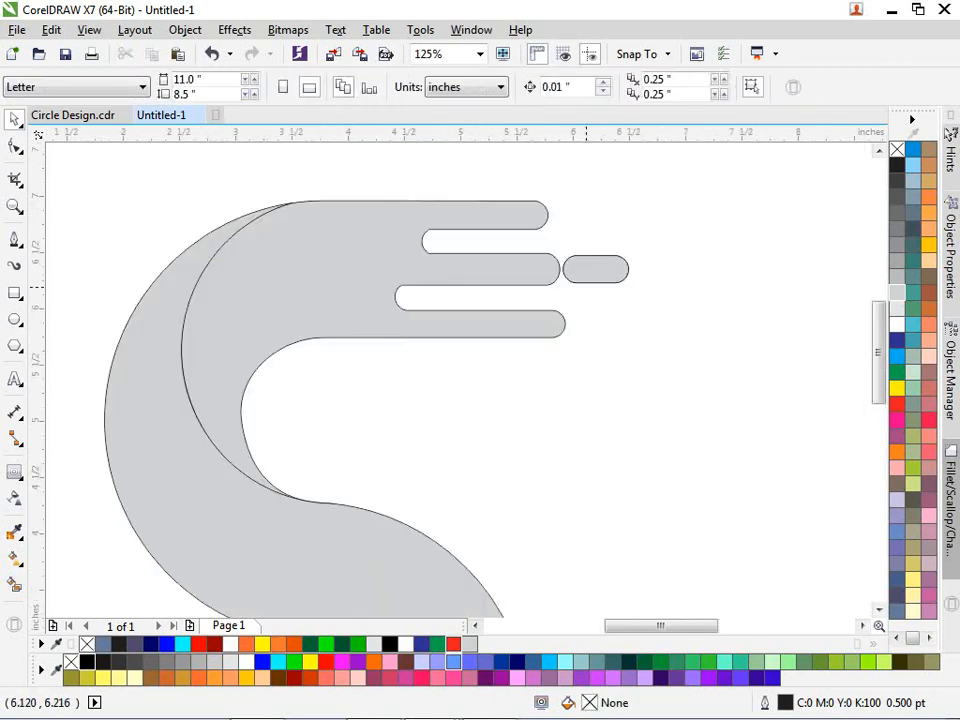
pyautogui.click(590, 240)
pyautogui.press('Escape')
pyautogui.moveTo(586, 223); pyautogui.dragTo(239, 327)
pyautogui.press('Escape')
pyautogui.moveTo(295, 158); pyautogui.dragTo(625, 267)
pyautogui.moveTo(283, 401); pyautogui.dragTo(615, 289)
pyautogui.scroll(-1, 325, 208)
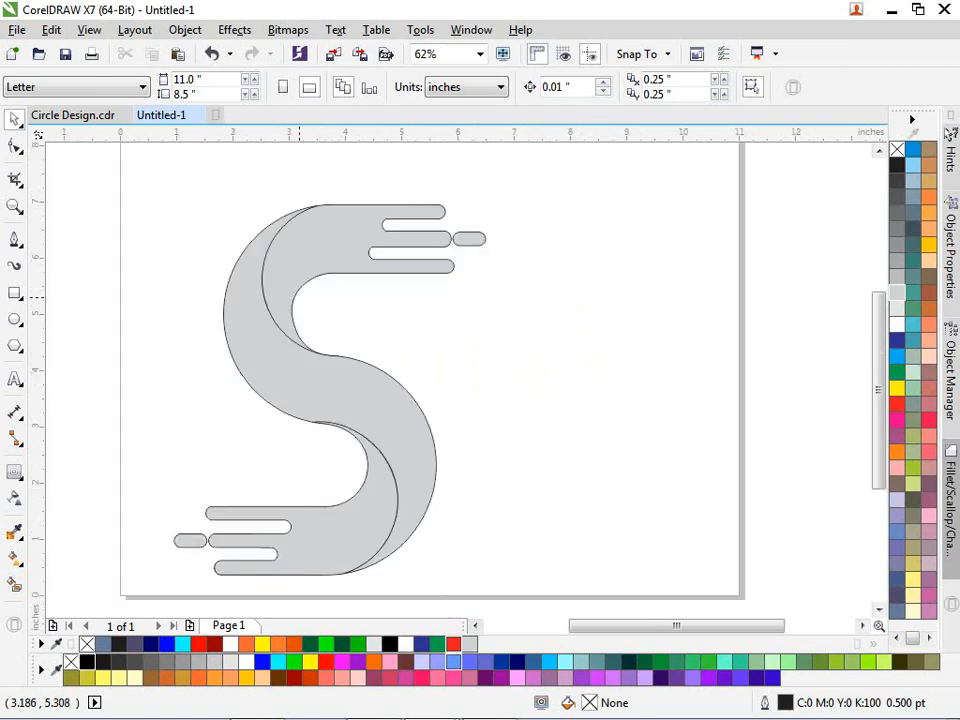
pyautogui.scroll(-1, 298, 296)
pyautogui.scroll(2, 300, 320)
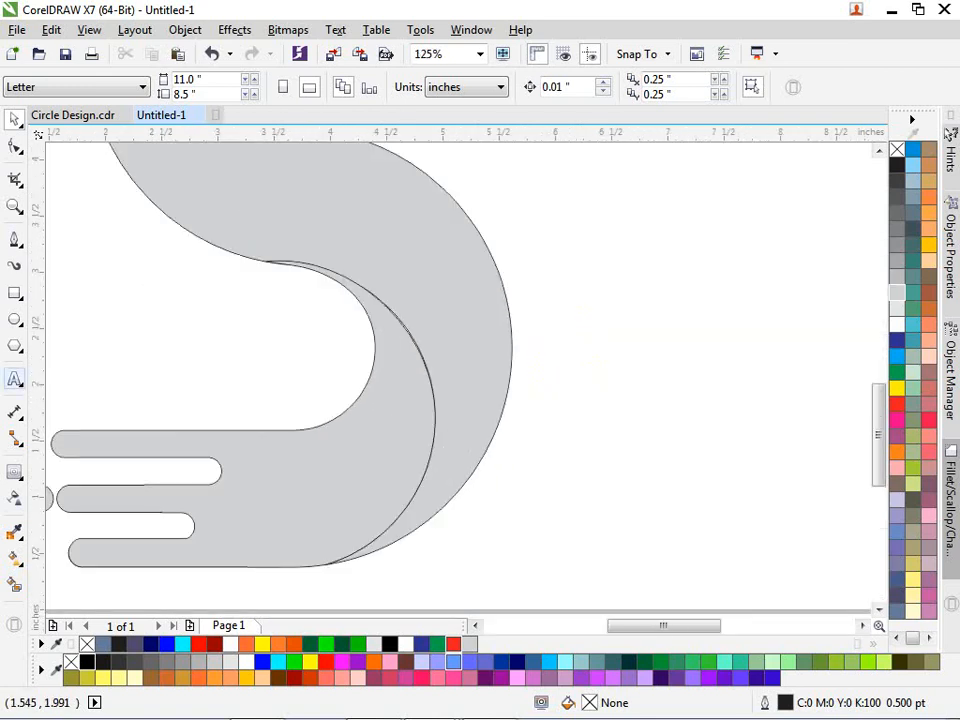
pyautogui.click(15, 240)
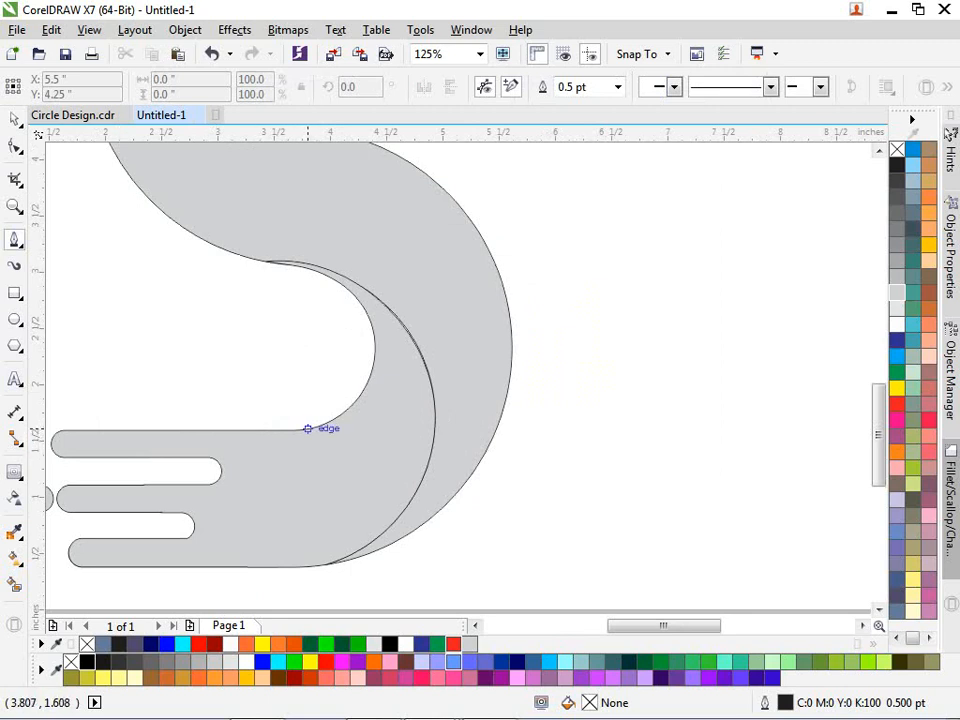
pyautogui.click(307, 428)
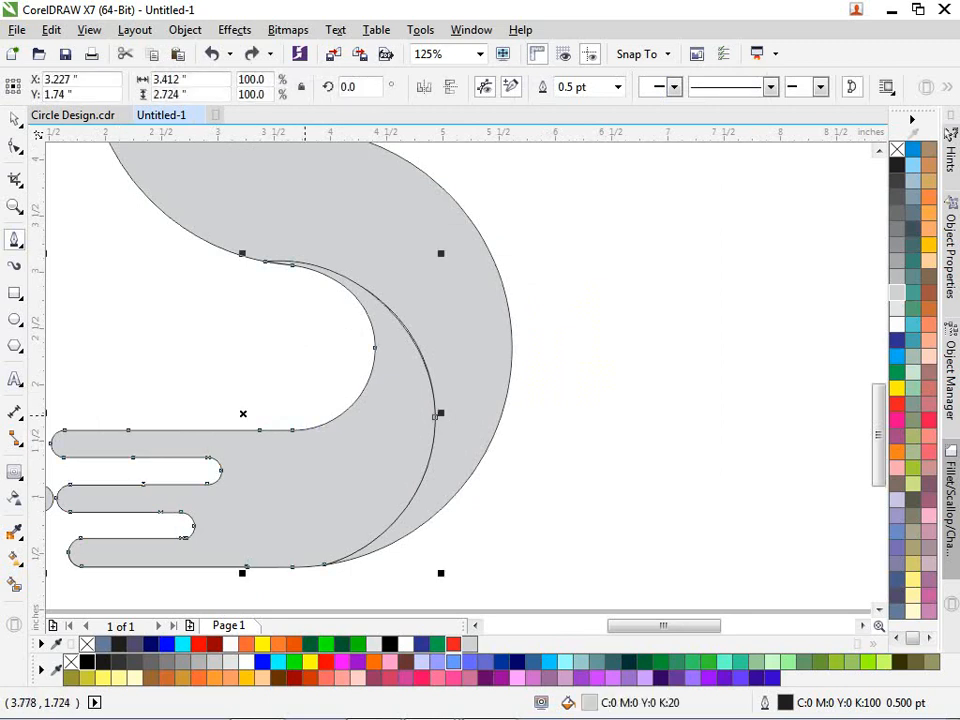
pyautogui.click(326, 406)
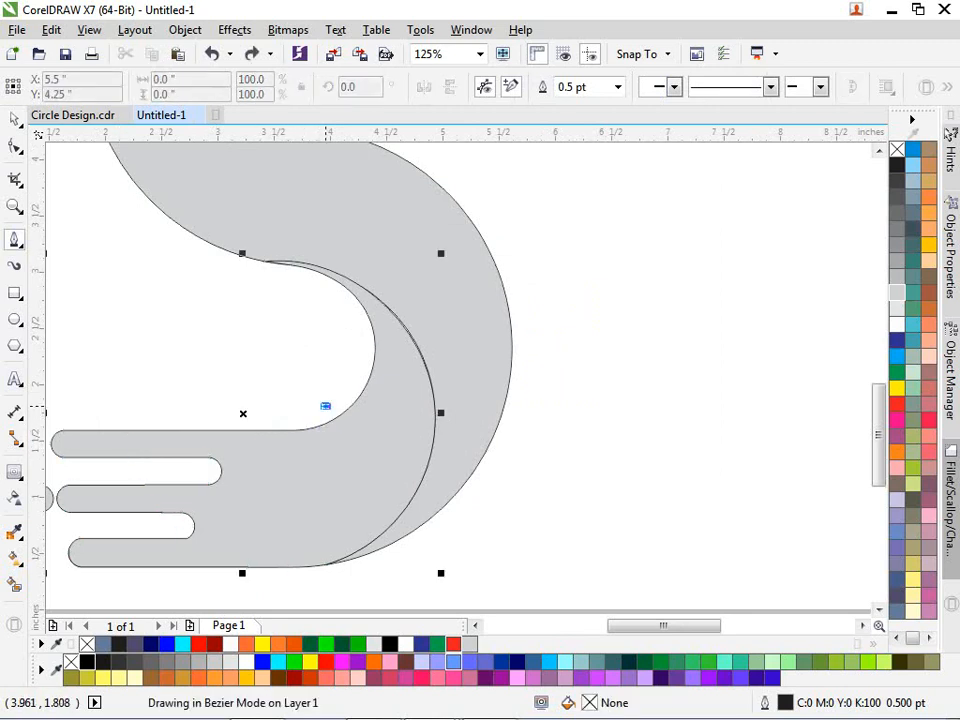
pyautogui.press('space')
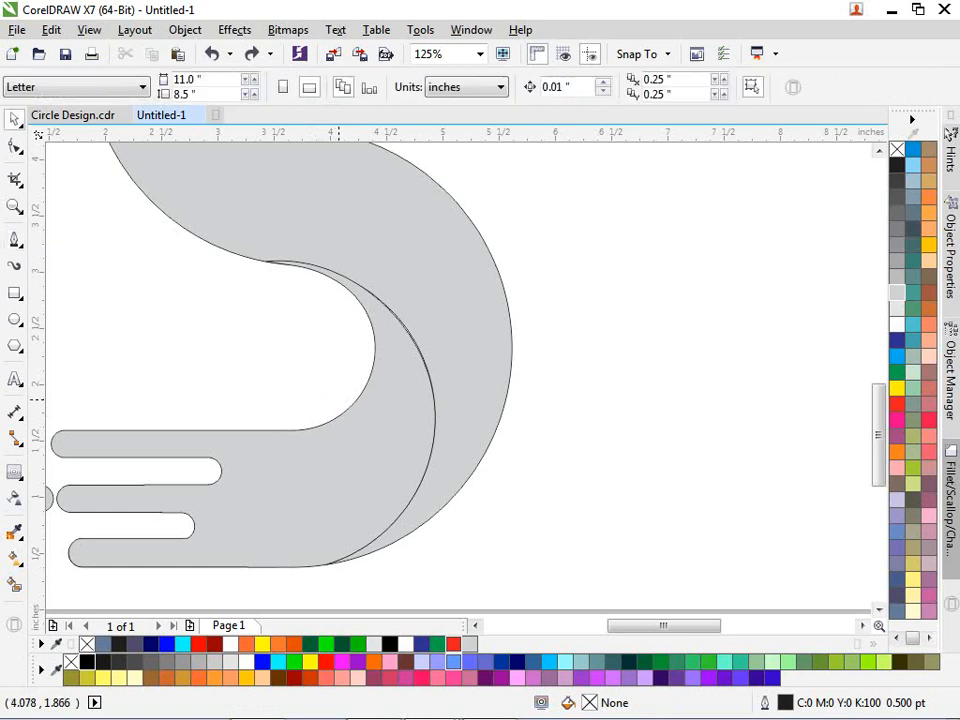
pyautogui.press('space')
pyautogui.click(330, 400)
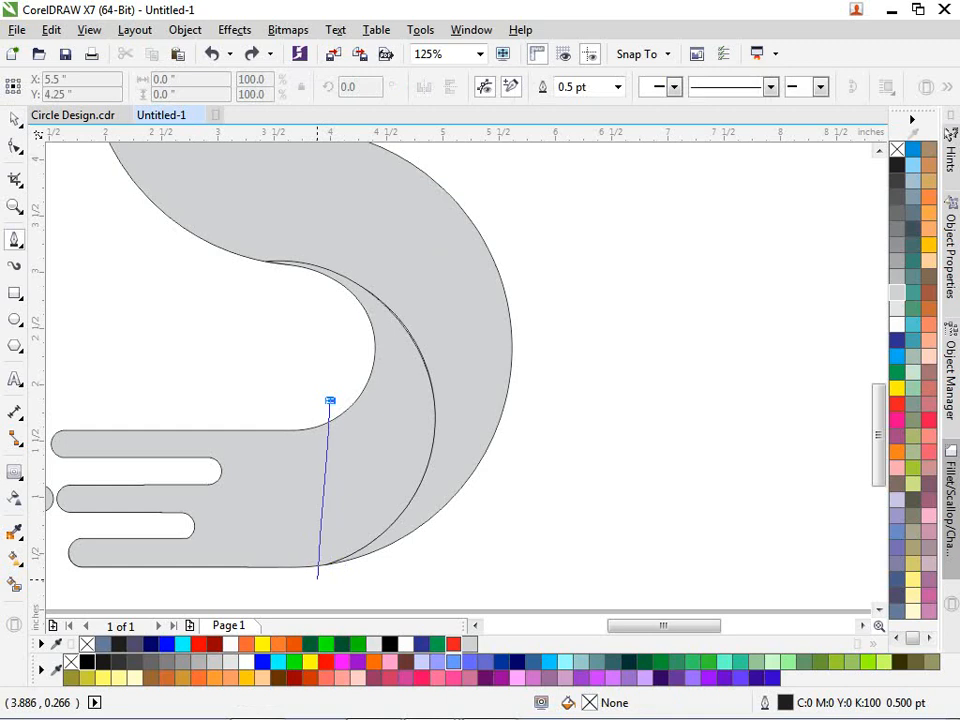
# - End the straight dividing line at the bottom edge of the S
pyautogui.click(318, 575)
pyautogui.press('space')
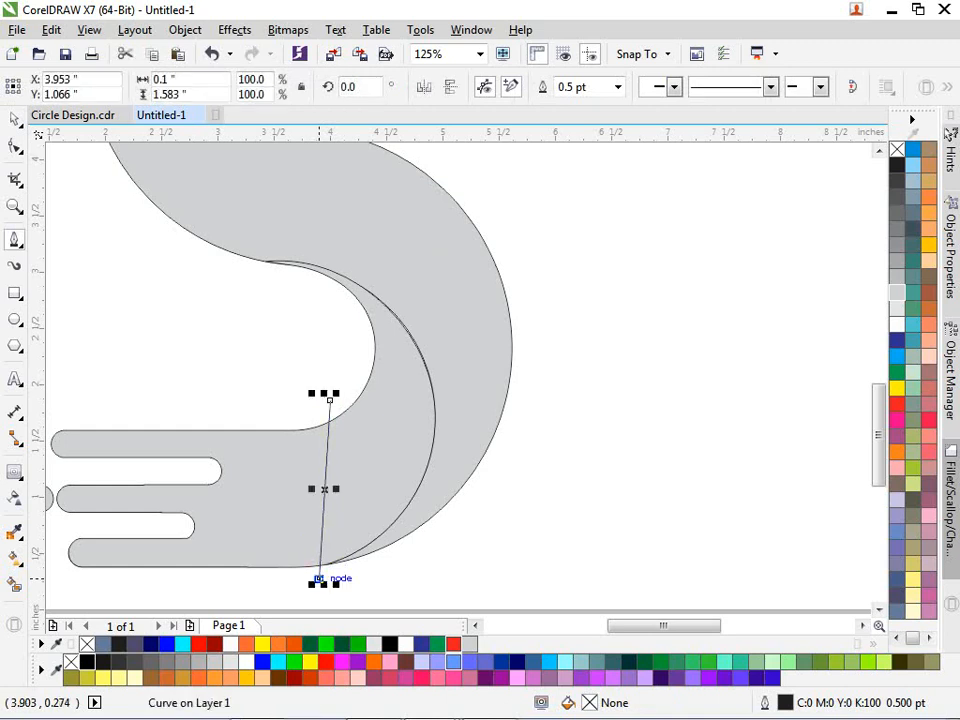
pyautogui.press('F10')
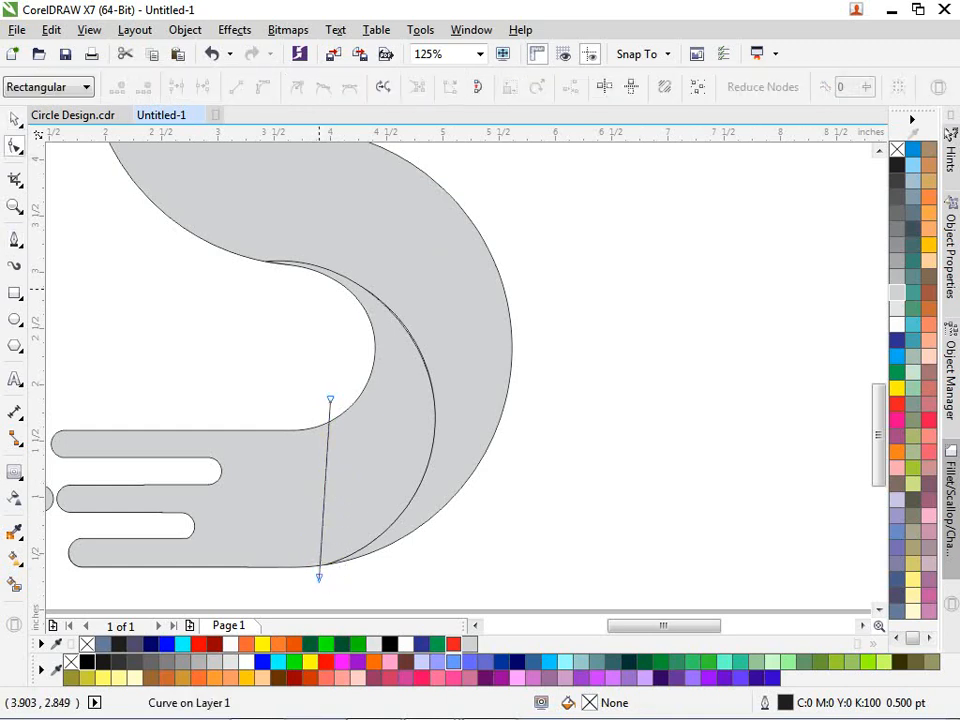
pyautogui.moveTo(314, 468); pyautogui.dragTo(339, 470)
pyautogui.hotkey('ctrl', 'z')
# - Convert the line to a curve and bow it outward into a gentle arc
pyautogui.click(263, 87)
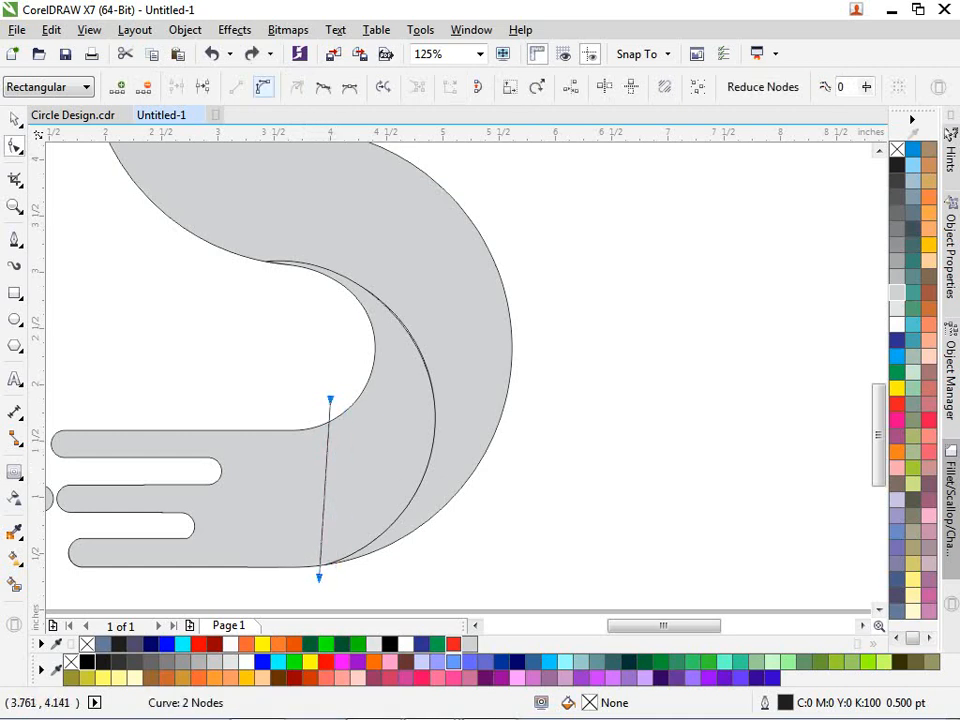
pyautogui.moveTo(321, 493); pyautogui.dragTo(356, 474)
pyautogui.moveTo(321, 571); pyautogui.dragTo(301, 580)
pyautogui.moveTo(349, 497); pyautogui.dragTo(360, 517)
pyautogui.press('space')
pyautogui.scroll(-2, 467, 523)
pyautogui.click(505, 489)
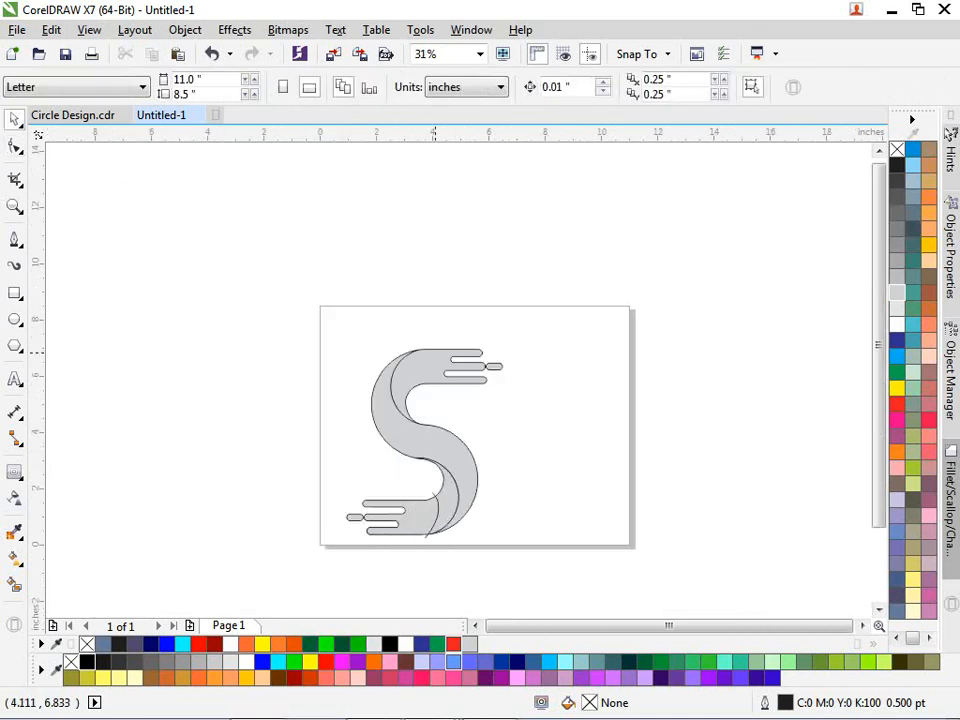
pyautogui.scroll(1, 436, 352)
pyautogui.scroll(-1, 422, 381)
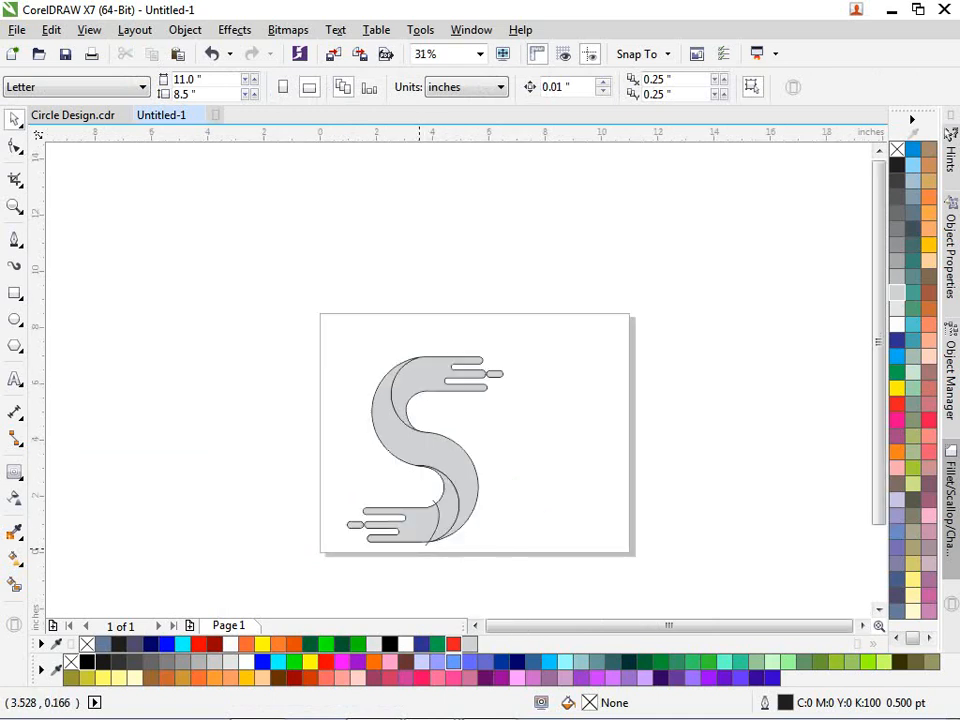
# - Move the thin arc up, mirror it horizontally, and align it across the upper crescent
pyautogui.click(428, 544)
pyautogui.scroll(1, 424, 547)
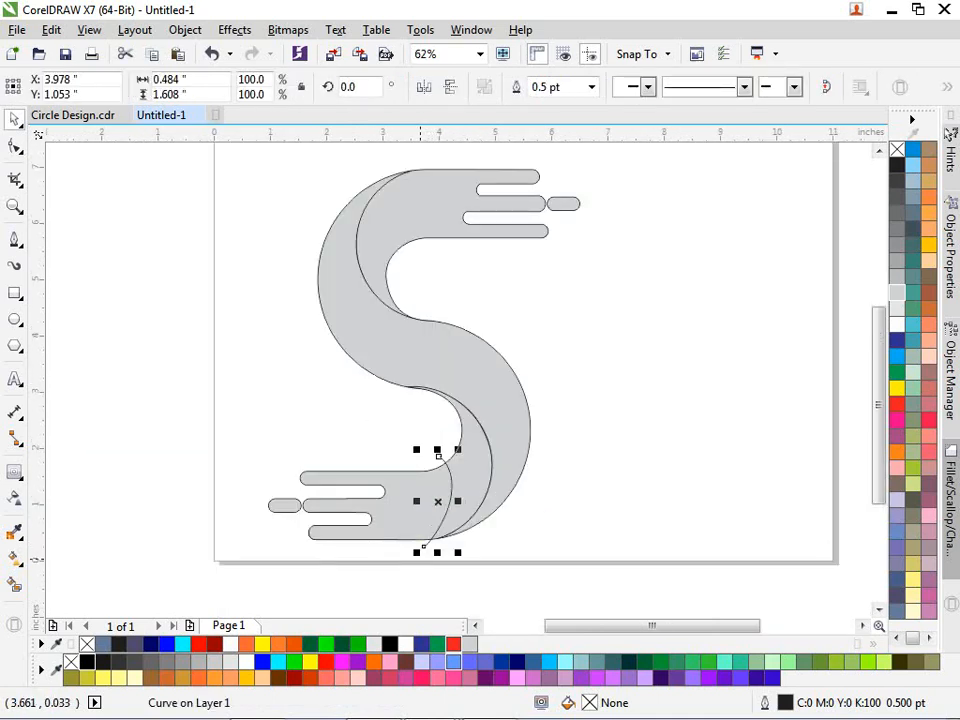
pyautogui.moveTo(437, 548); pyautogui.dragTo(383, 246)
pyautogui.click(424, 87)
pyautogui.scroll(2, 449, 172)
pyautogui.scroll(-2, 383, 246)
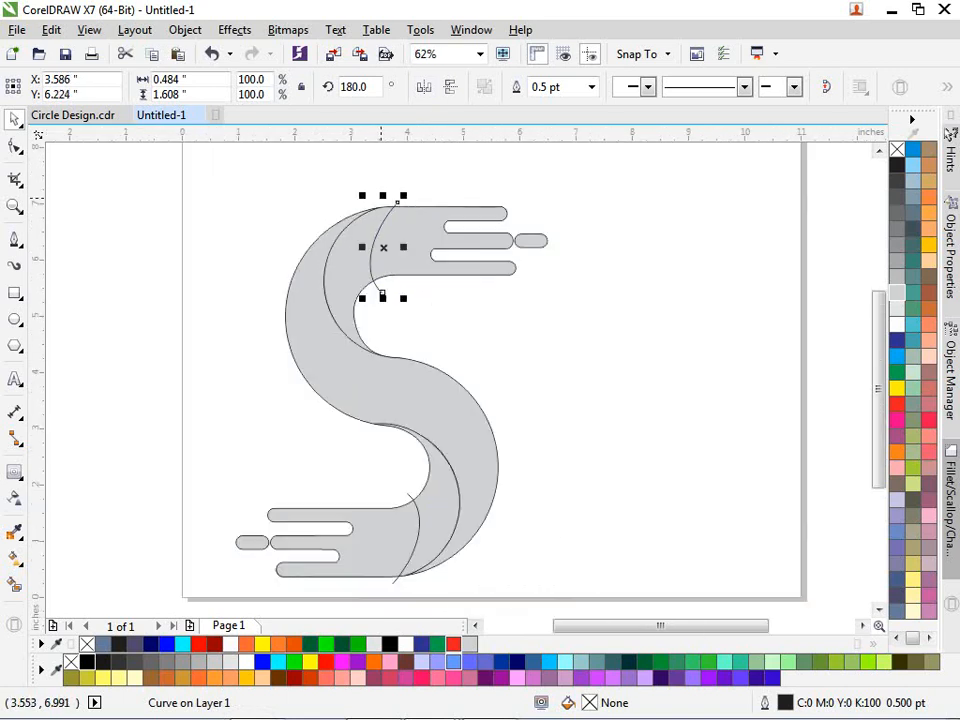
pyautogui.scroll(2, 380, 190)
pyautogui.moveTo(387, 309); pyautogui.dragTo(379, 300)
pyautogui.click(481, 185)
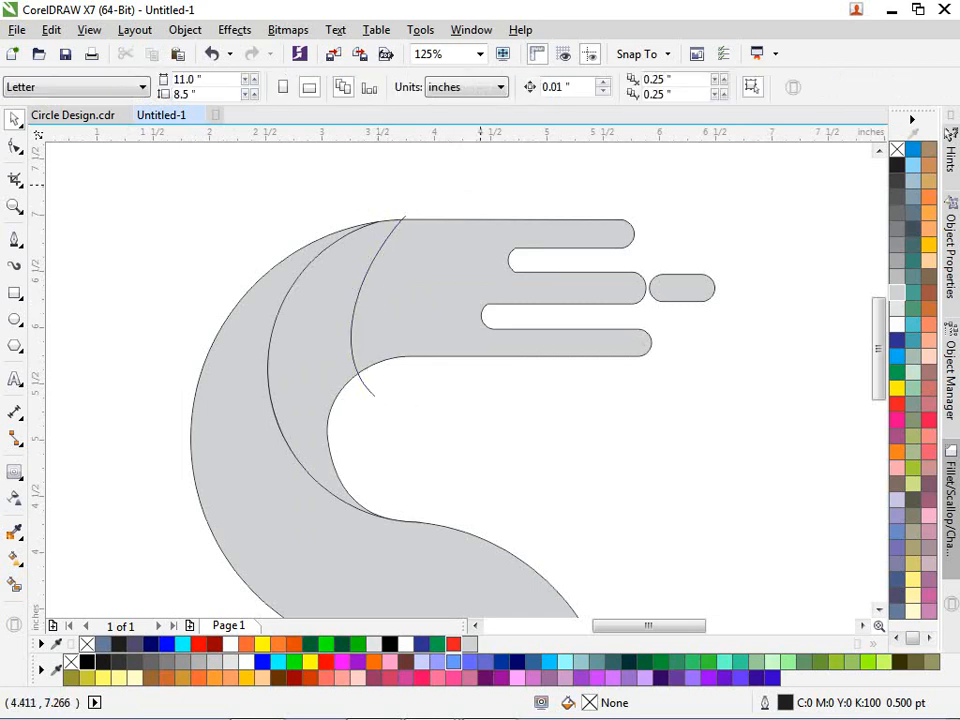
pyautogui.scroll(-2, 395, 310)
pyautogui.scroll(2, 395, 310)
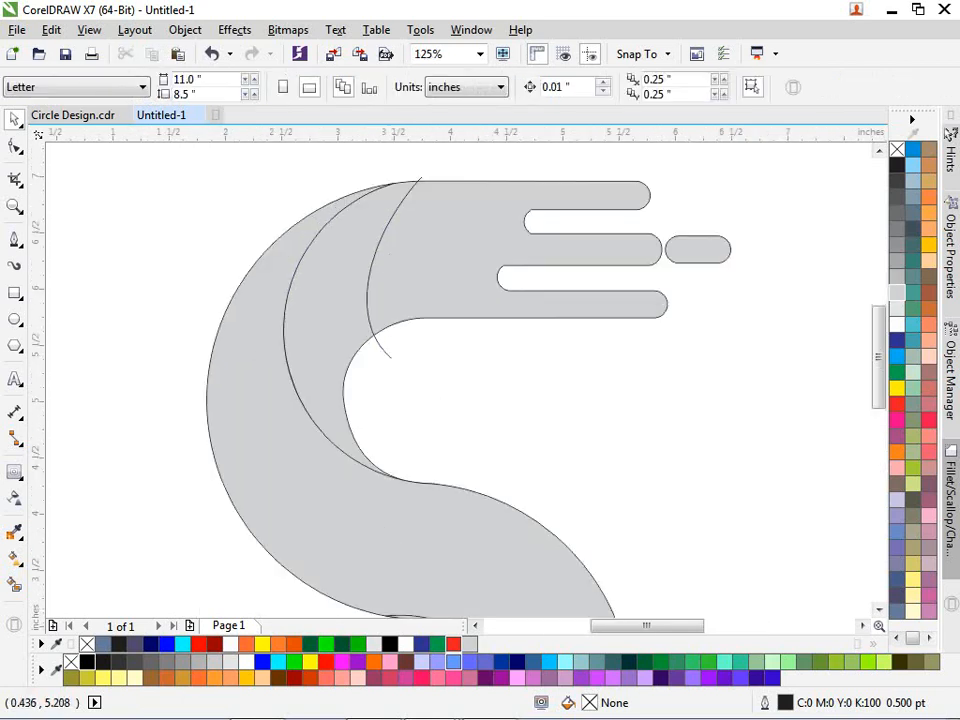
# - Smart Fill the upper crescent region with dark slate (C40 M40 Y0 K60)
pyautogui.click(14, 584)
pyautogui.click(317, 339)
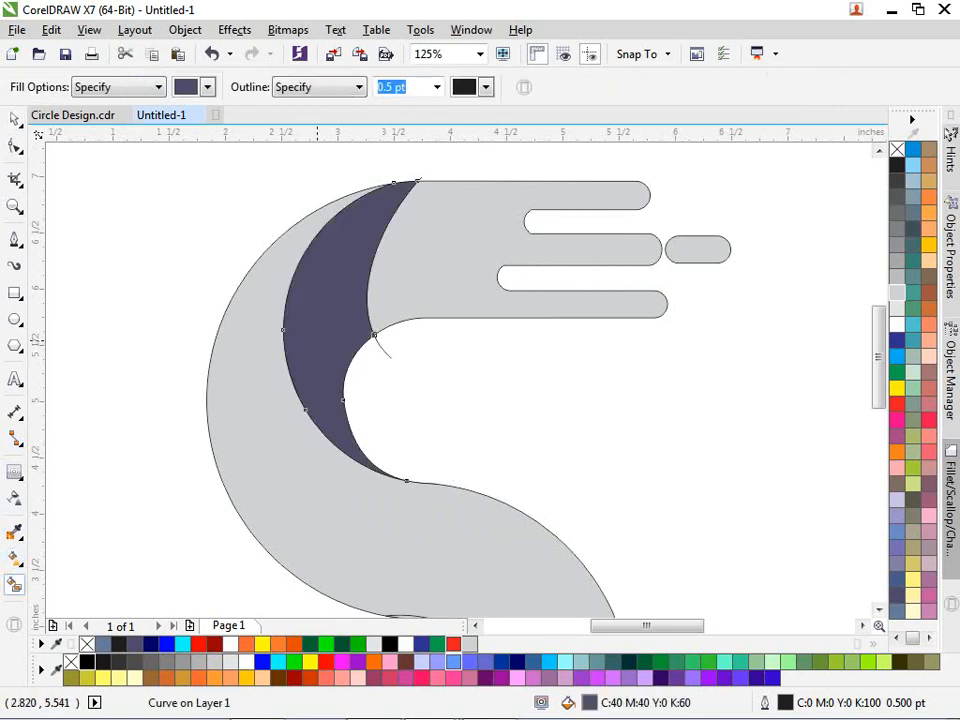
pyautogui.scroll(-2, 317, 339)
pyautogui.scroll(2, 395, 450)
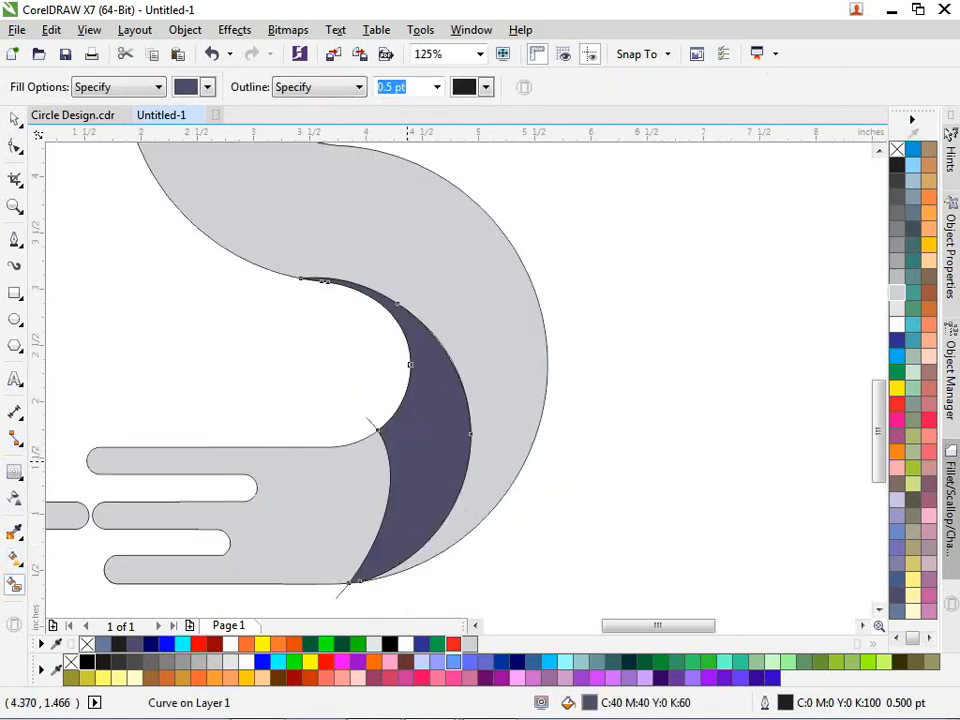
pyautogui.press('space')
# - Marquee-select the leftover thin dividing curve
pyautogui.scroll(-1, 575, 456)
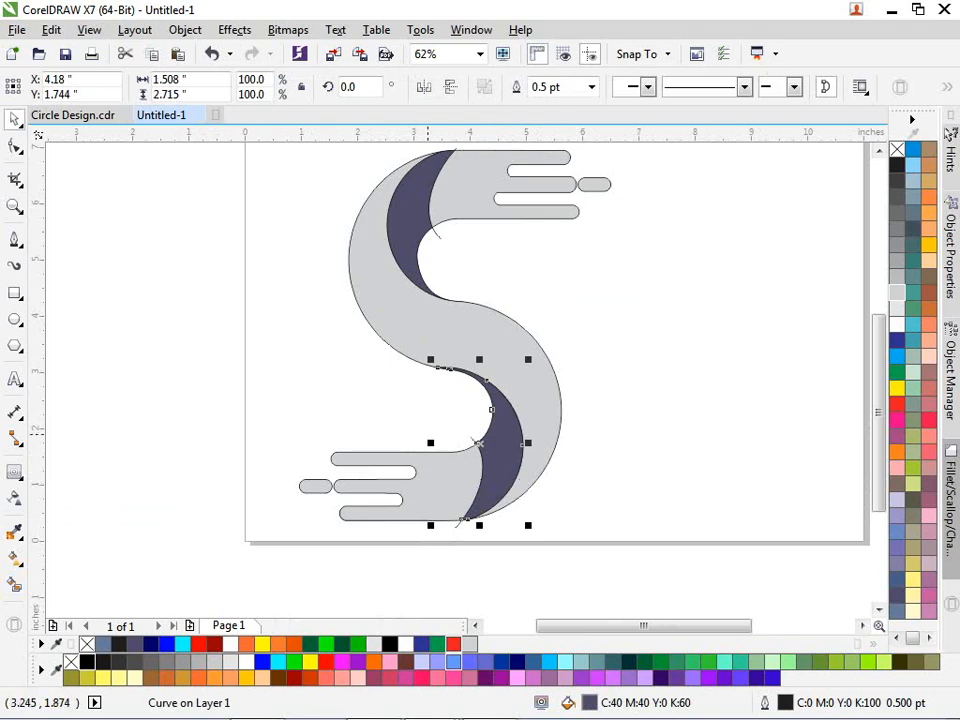
pyautogui.moveTo(444, 418); pyautogui.dragTo(480, 520)
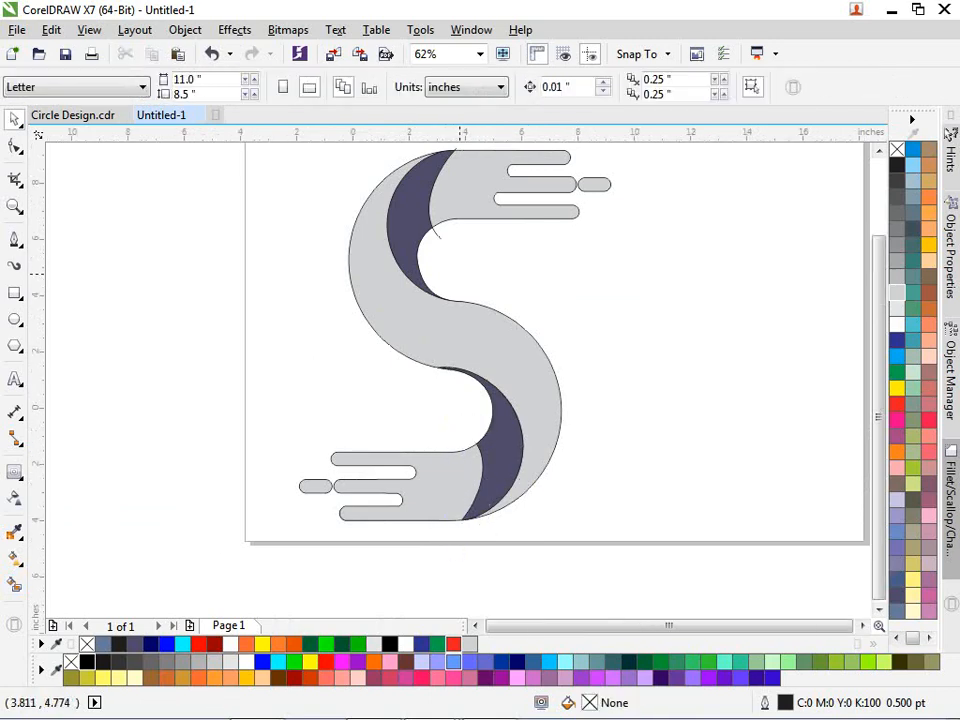
pyautogui.scroll(-1, 460, 272)
pyautogui.scroll(2, 474, 187)
pyautogui.moveTo(472, 189); pyautogui.dragTo(377, 446)
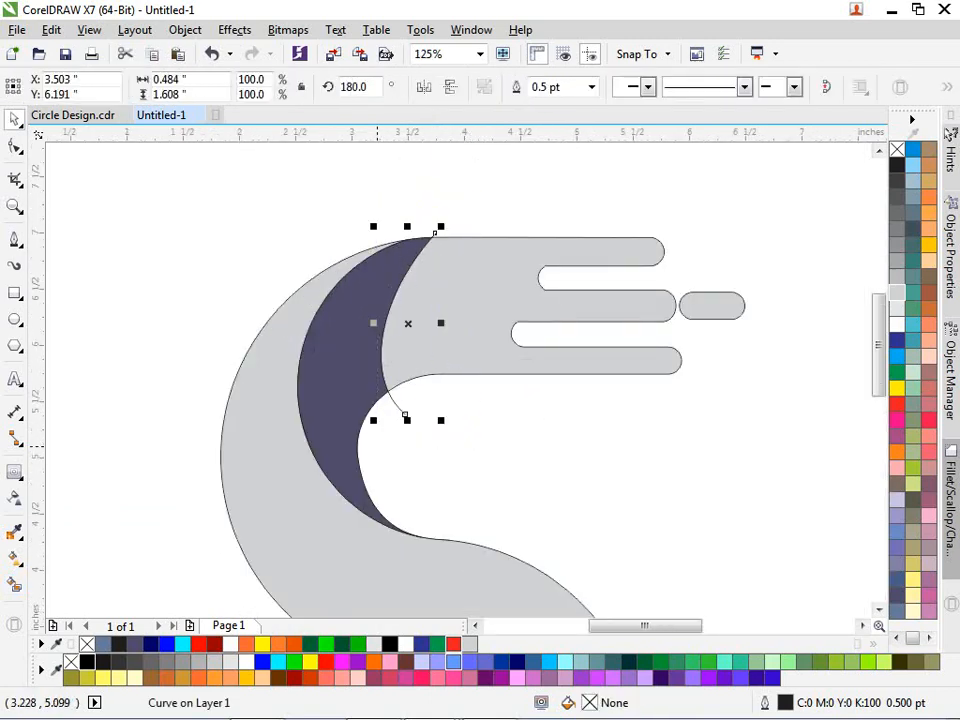
# - Delete the leftover curve, colour the upper crescent Deep Navy Blue and the fingers Blue
pyautogui.press('Delete')
pyautogui.click(320, 351)
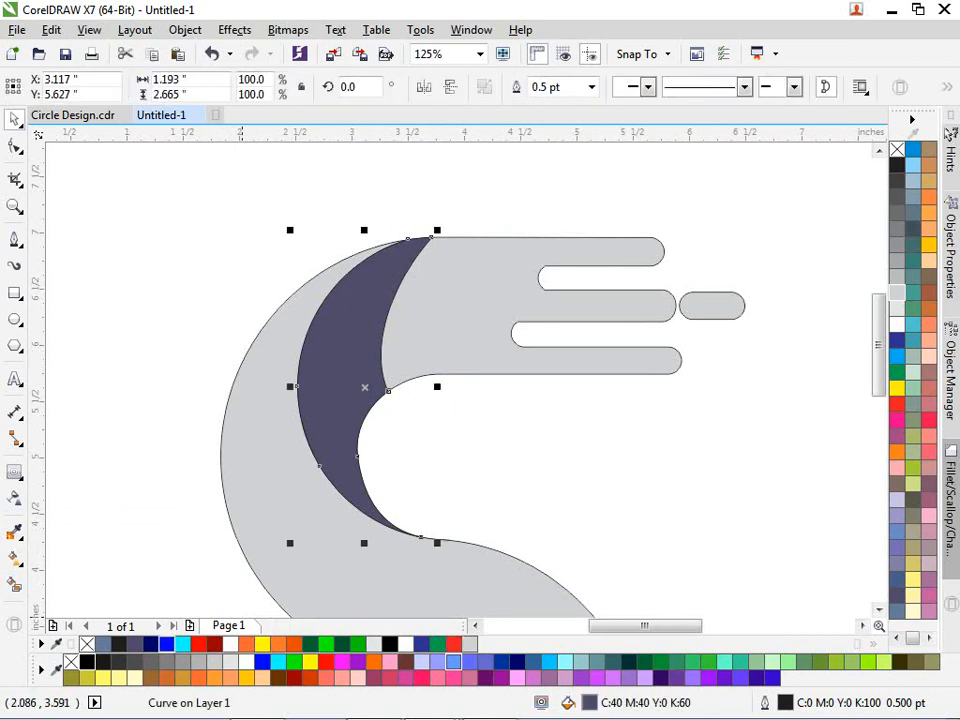
pyautogui.click(151, 644)
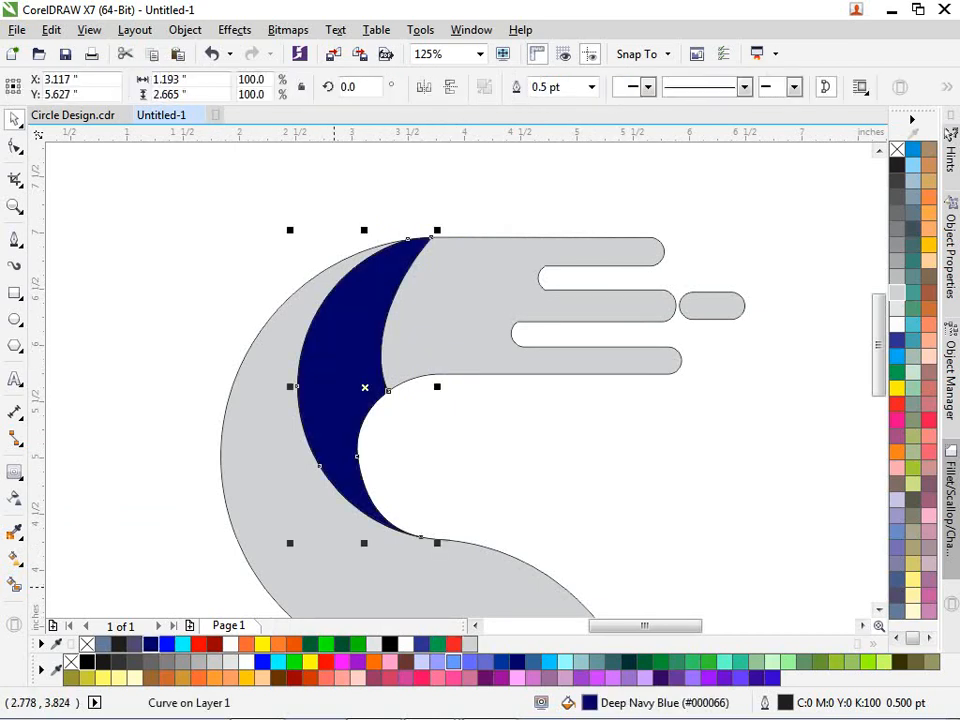
pyautogui.click(458, 303)
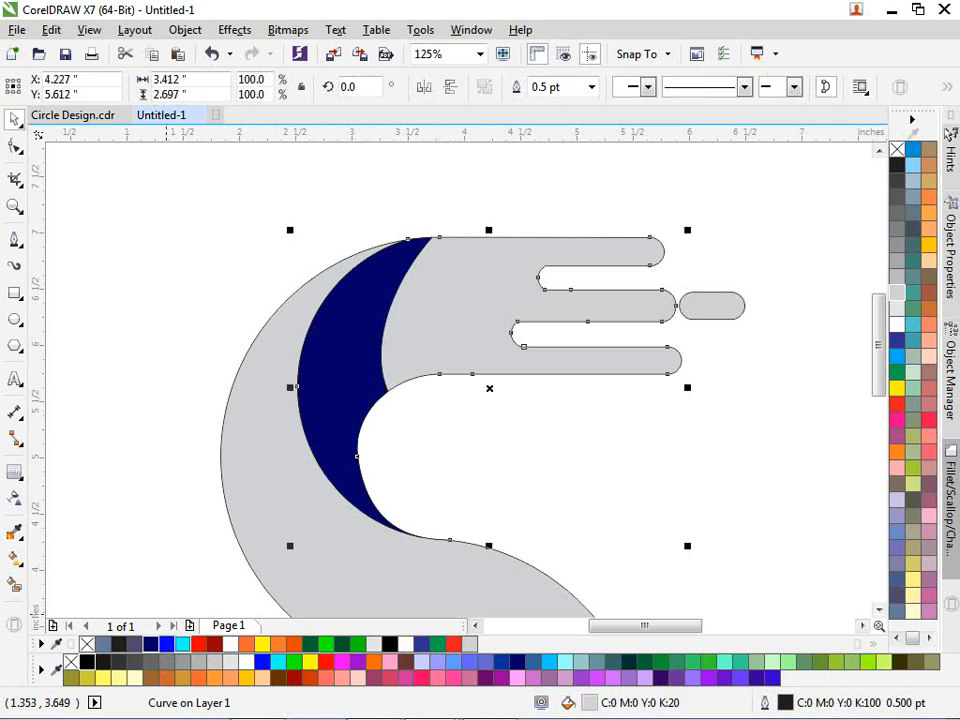
pyautogui.click(166, 644)
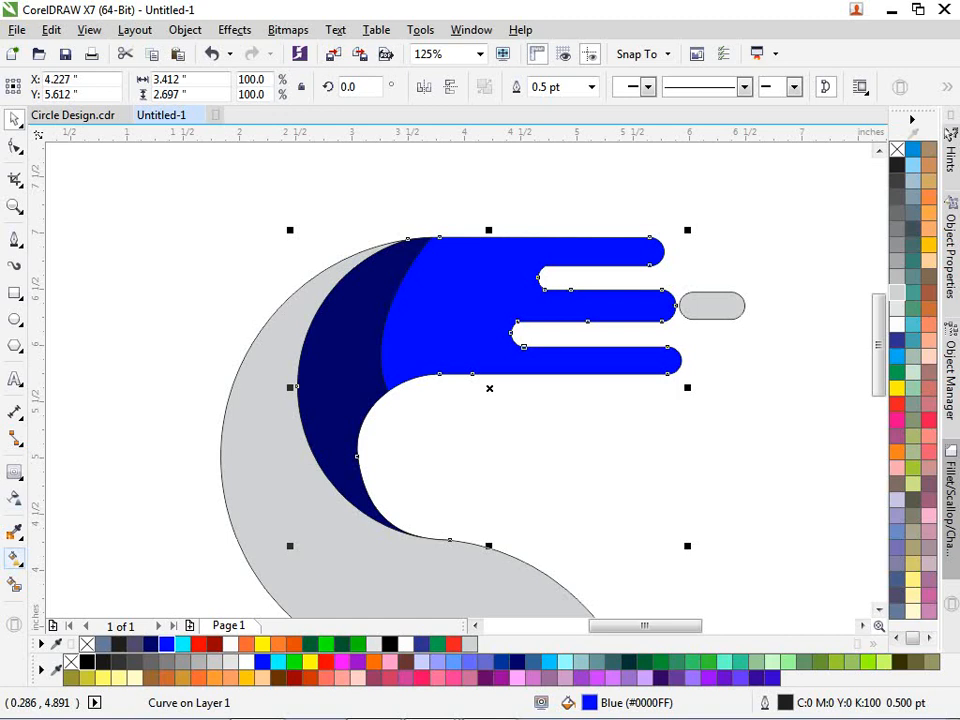
# - Give the upper fingers a blue-to-cyan fountain fill and fill the small pill cyan
pyautogui.press('g')
pyautogui.moveTo(371, 326); pyautogui.dragTo(710, 291)
pyautogui.click(182, 644)
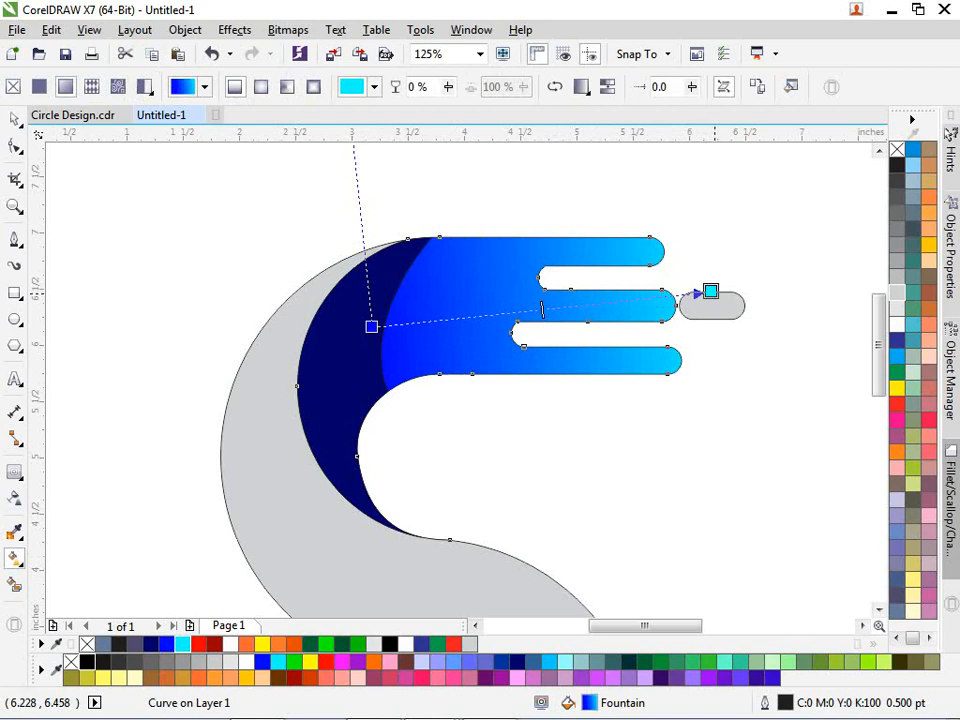
pyautogui.click(692, 293)
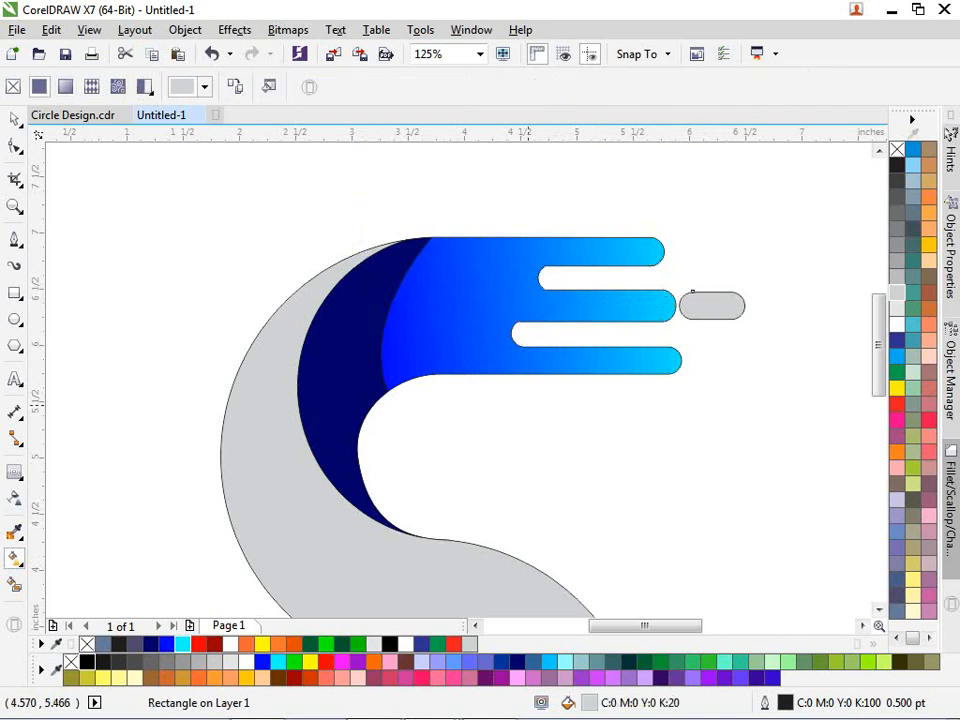
pyautogui.click(182, 644)
# - Shift the gradient's start point and change the upper crescent to Blue
pyautogui.click(421, 351)
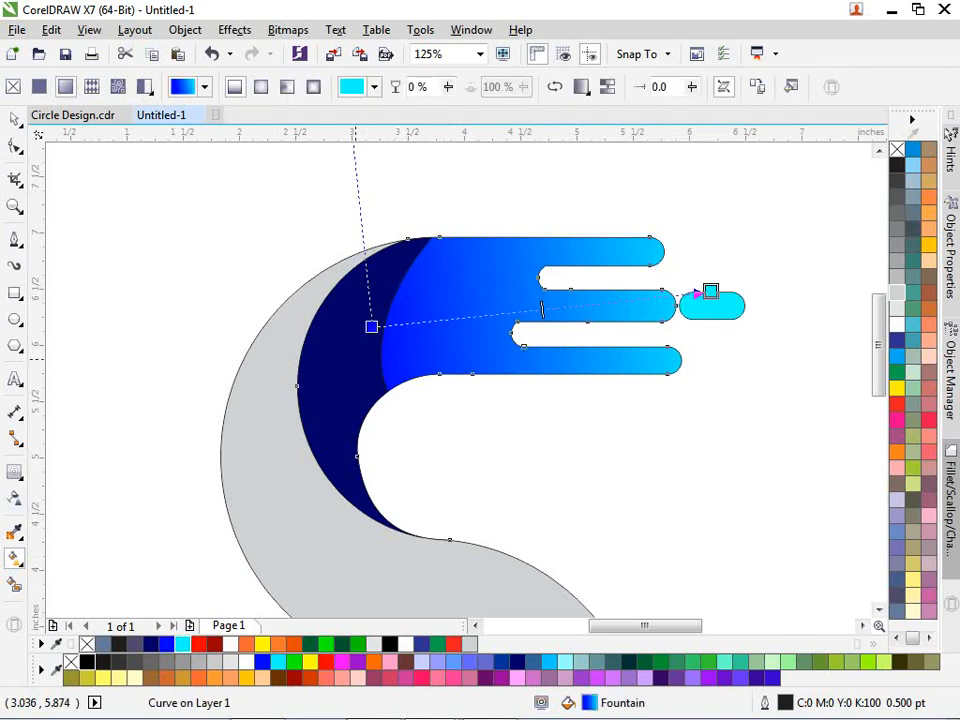
pyautogui.moveTo(371, 326); pyautogui.dragTo(328, 349)
pyautogui.click(320, 437)
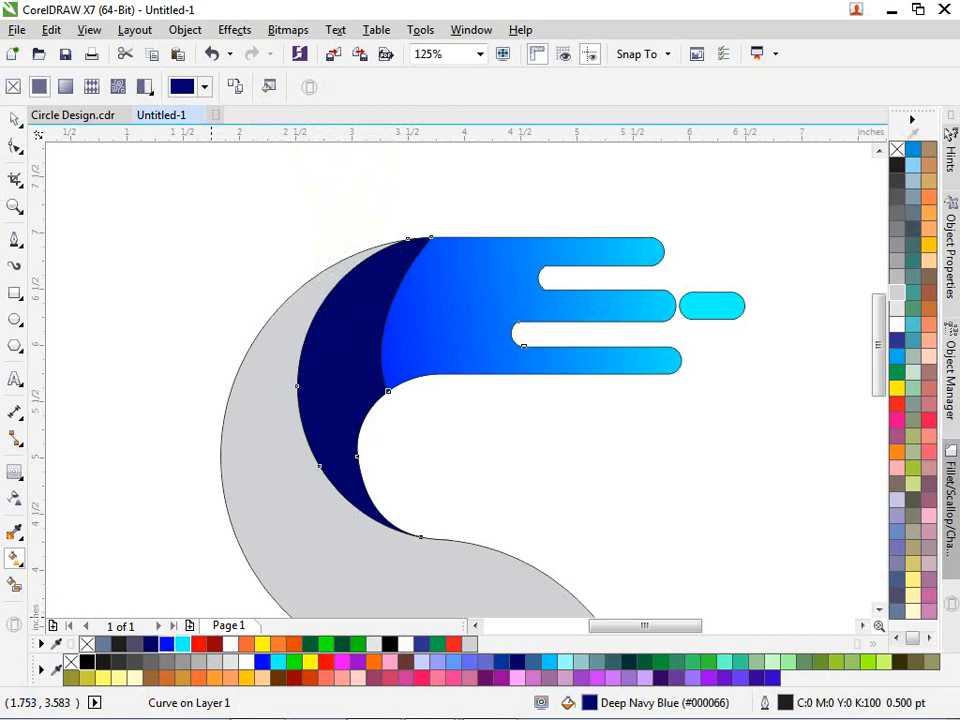
pyautogui.click(167, 644)
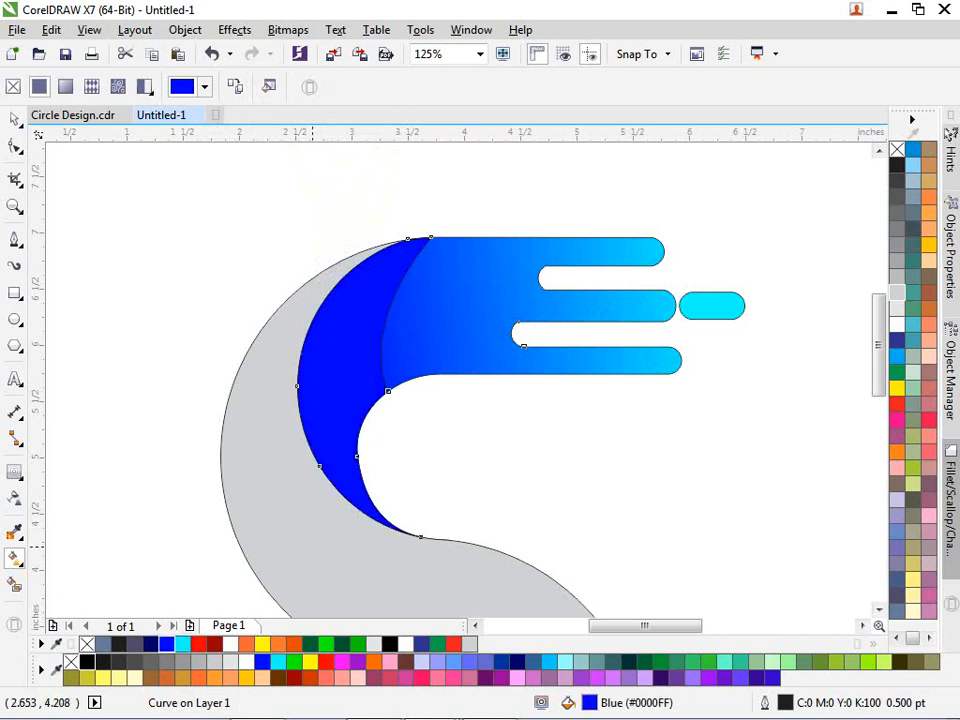
pyautogui.click(455, 329)
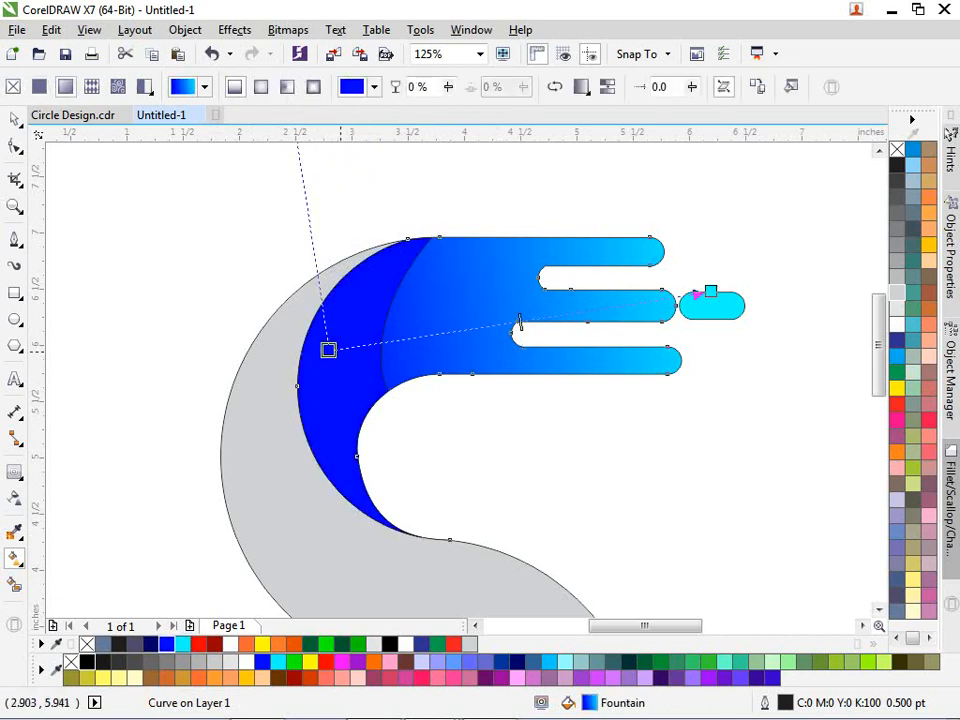
pyautogui.moveTo(328, 349); pyautogui.dragTo(353, 343)
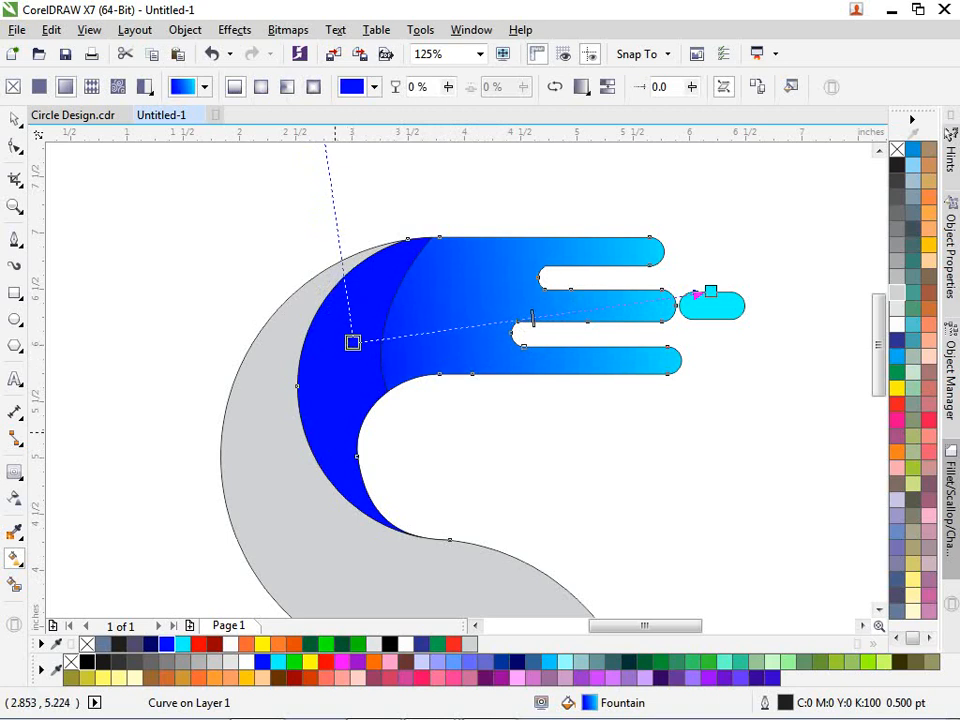
# - Darken the upper crescent's blue to #0707BF in the fill editor
pyautogui.click(353, 343)
pyautogui.press('space')
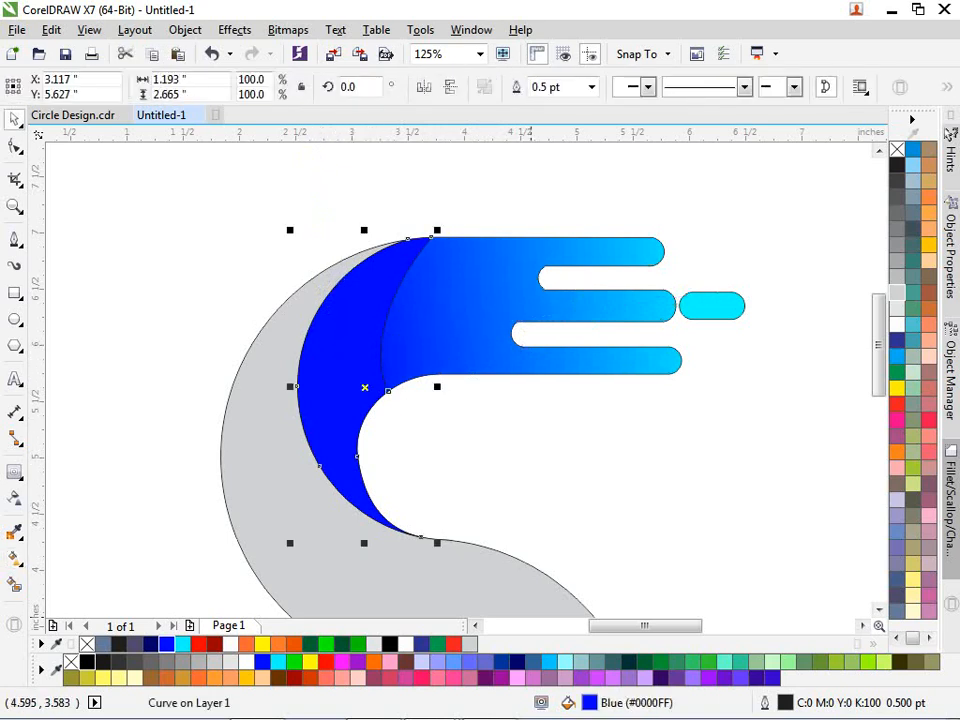
pyautogui.doubleClick(589, 703)
pyautogui.moveTo(602, 258); pyautogui.dragTo(595, 307)
pyautogui.click(946, 495)
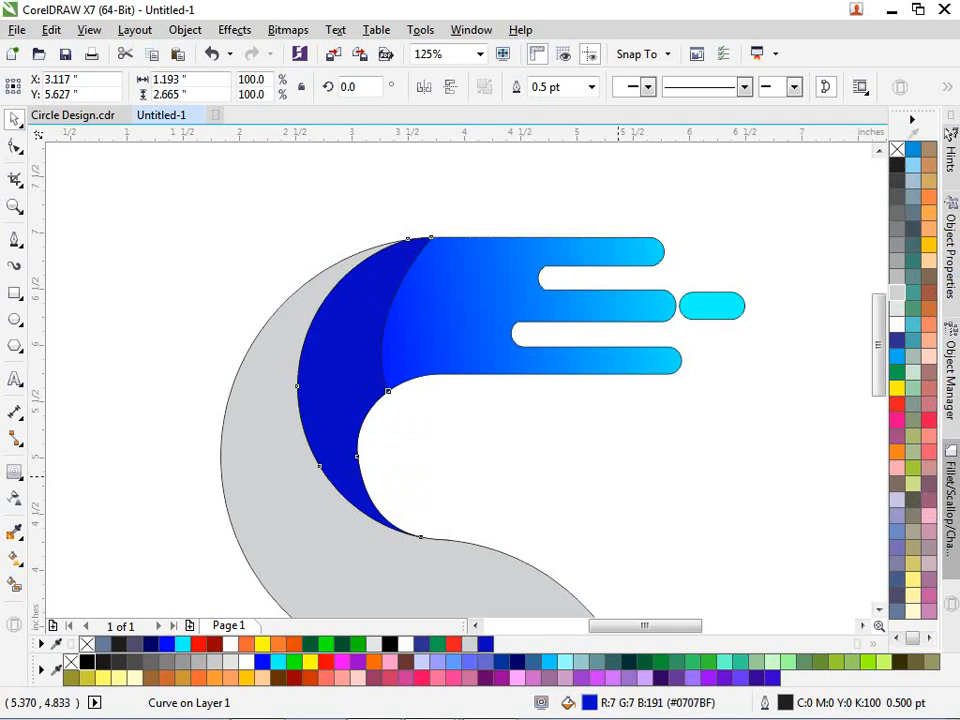
# - Colour the lower crescent and lower fingers Autumn Orange (#FF6633)
pyautogui.click(618, 476)
pyautogui.scroll(-2, 526, 250)
pyautogui.scroll(3, 516, 409)
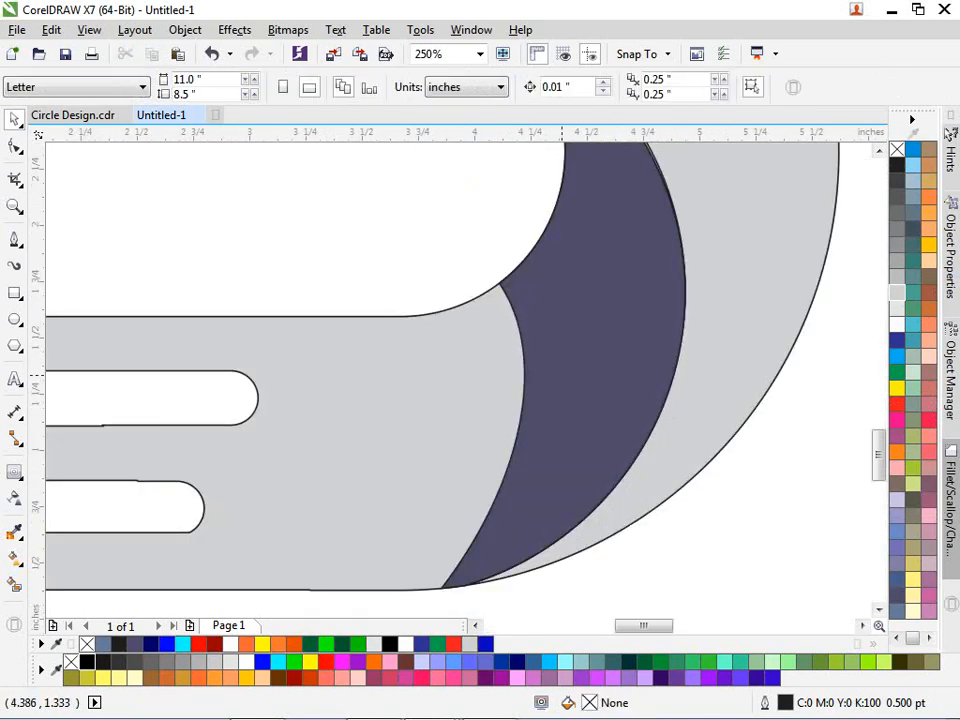
pyautogui.scroll(-1, 563, 375)
pyautogui.click(563, 375)
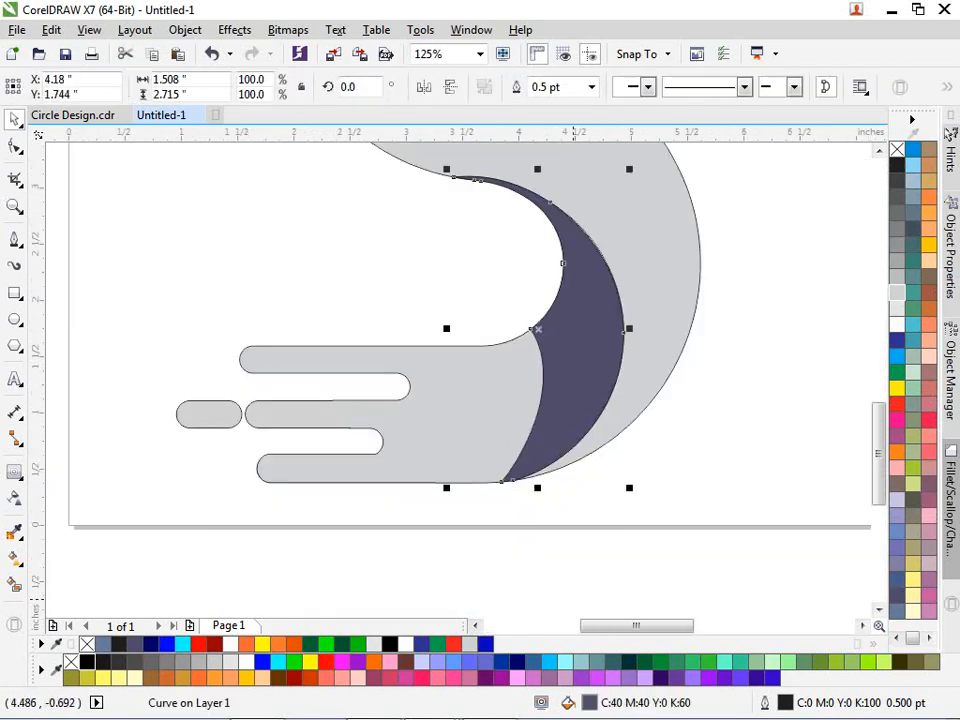
pyautogui.click(246, 645)
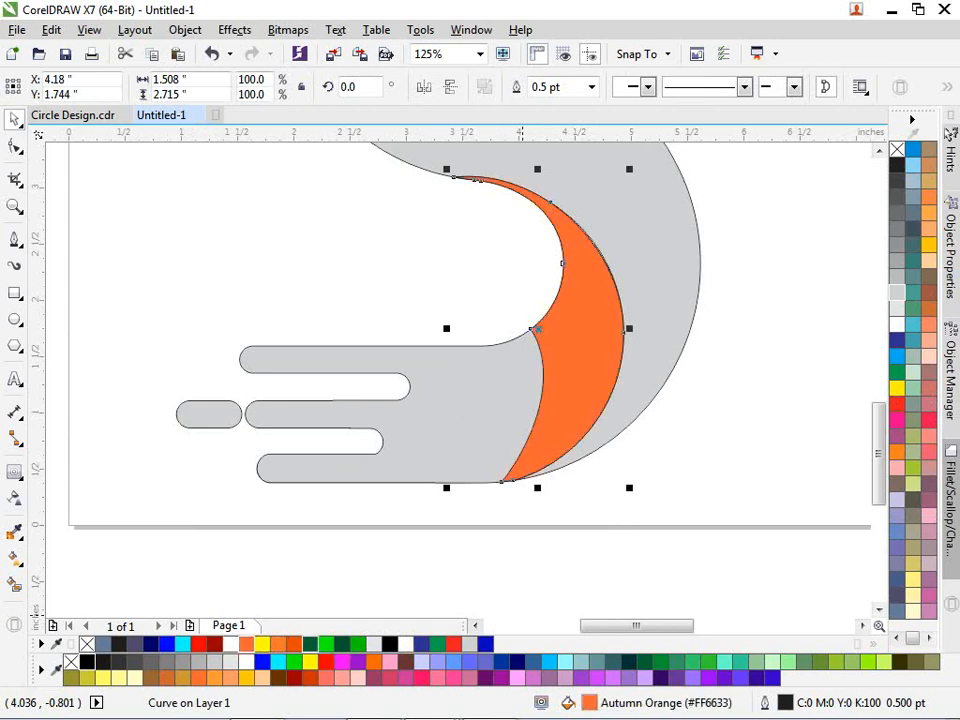
pyautogui.click(453, 452)
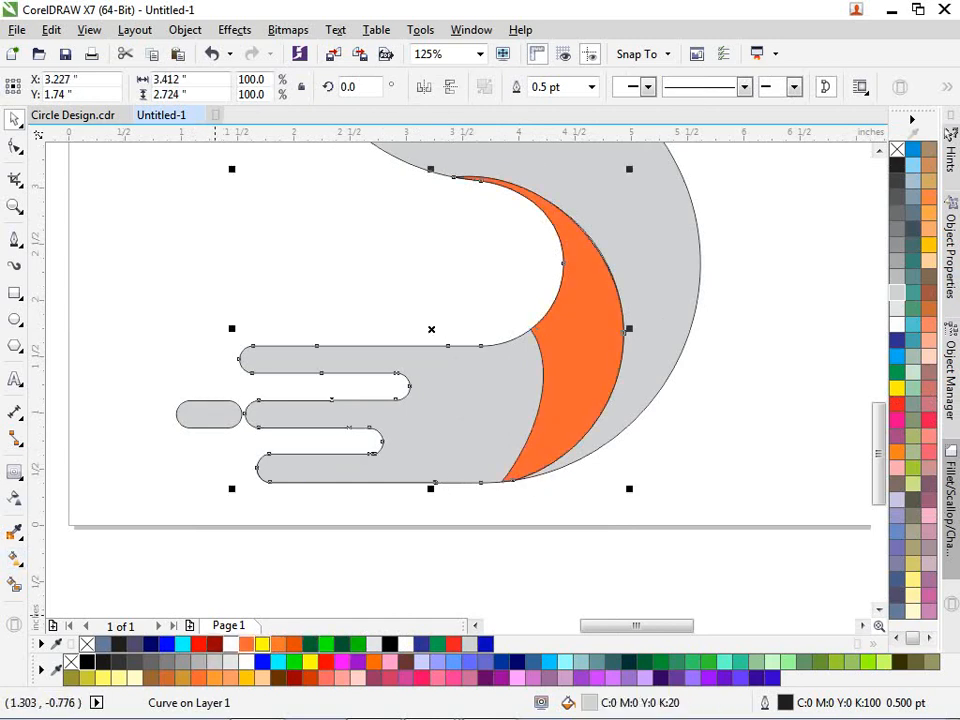
pyautogui.click(246, 644)
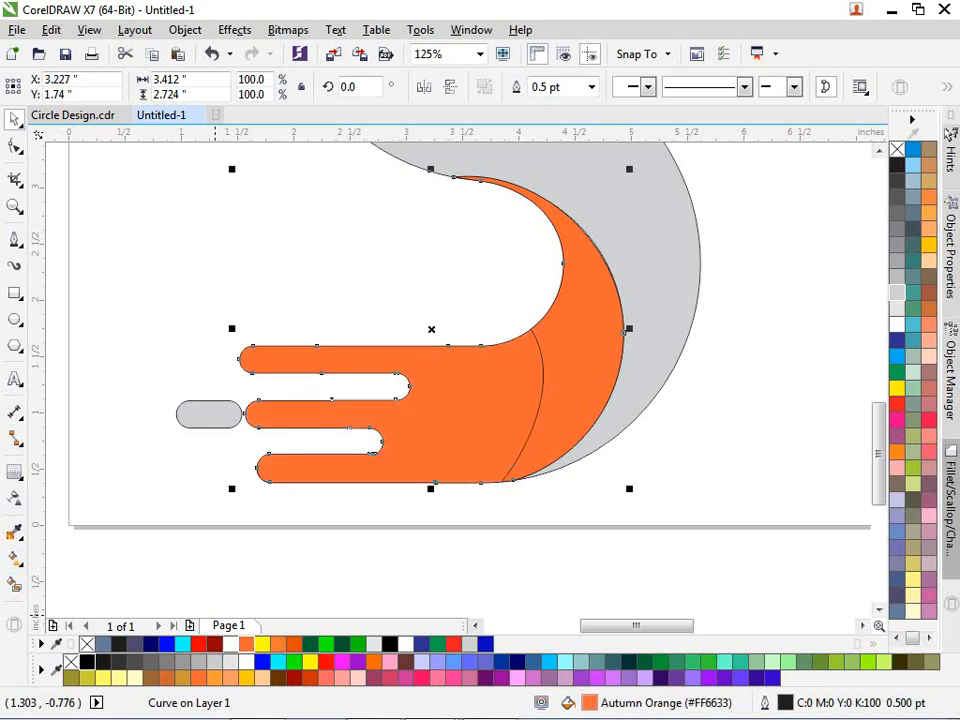
# - Drag an orange-to-yellow fountain fill across the lower fingers toward the fingertips
pyautogui.click(14, 558)
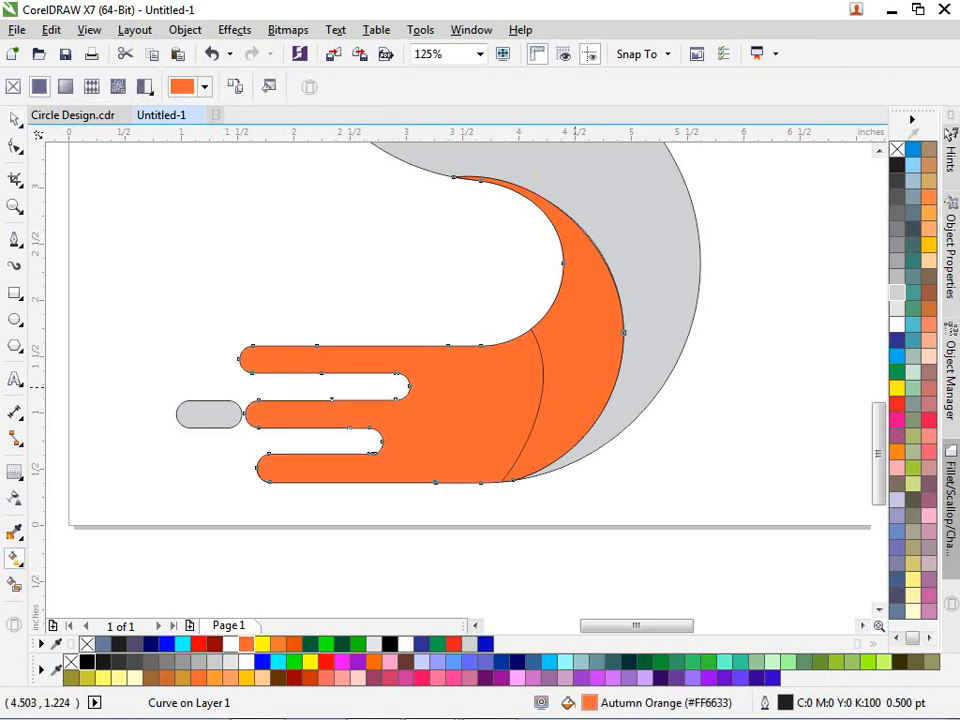
pyautogui.moveTo(573, 387); pyautogui.dragTo(195, 418)
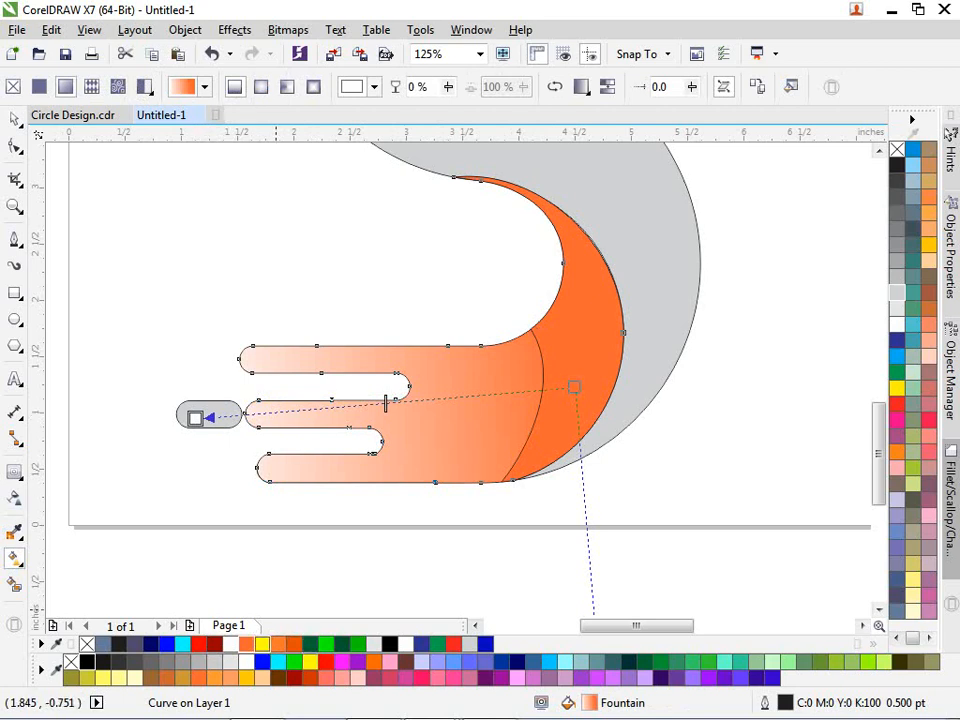
pyautogui.click(310, 661)
pyautogui.click(195, 412)
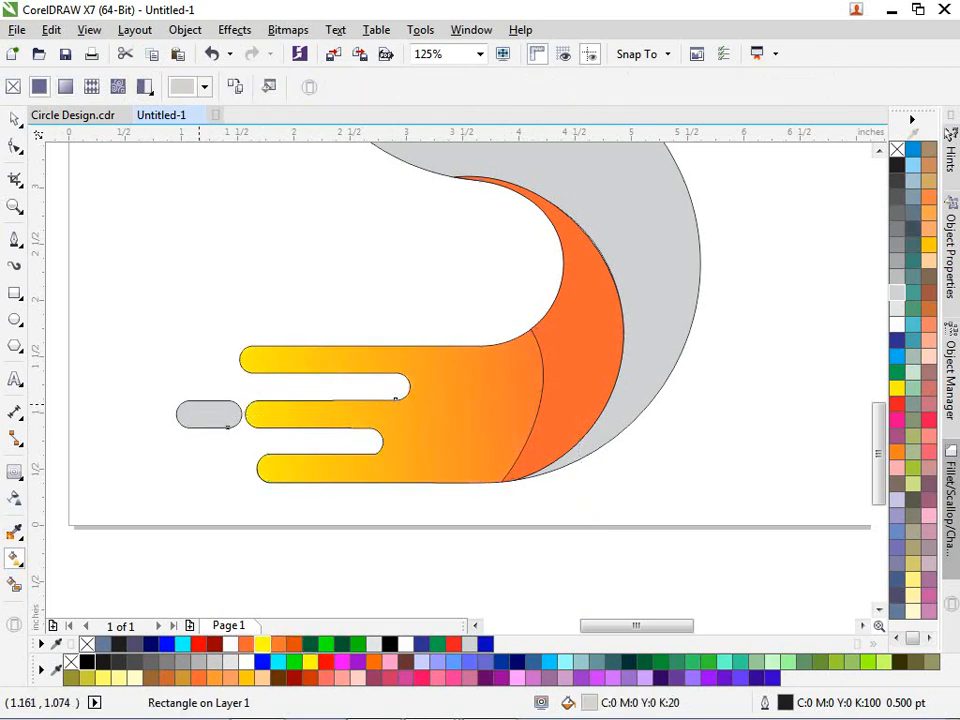
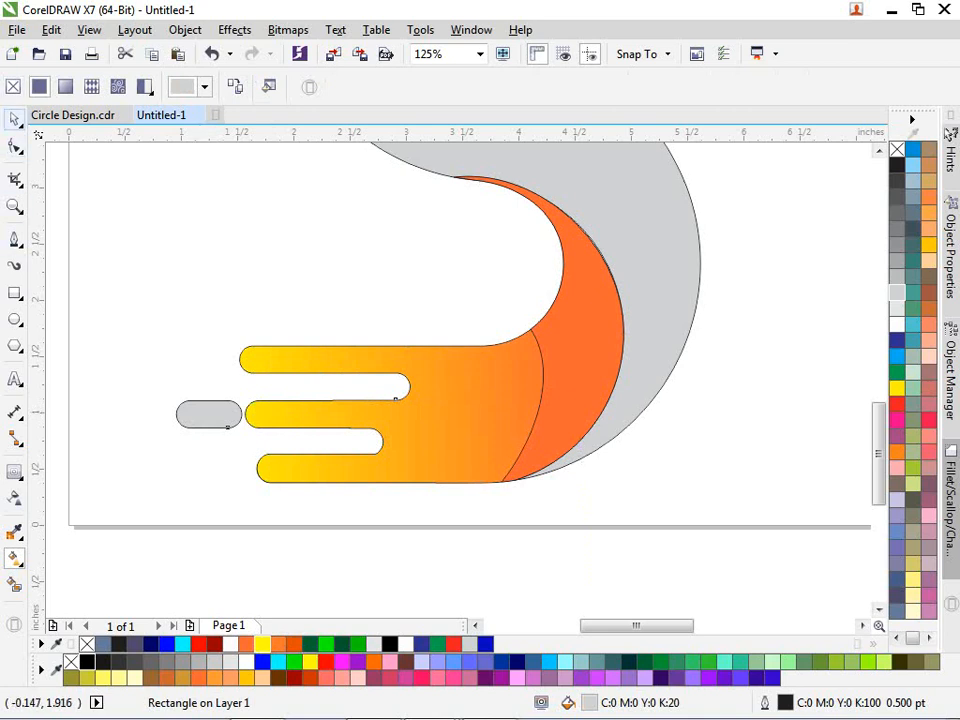
# - Fill the small grey pill with yellow from the palette
pyautogui.click(14, 118)
pyautogui.click(190, 414)
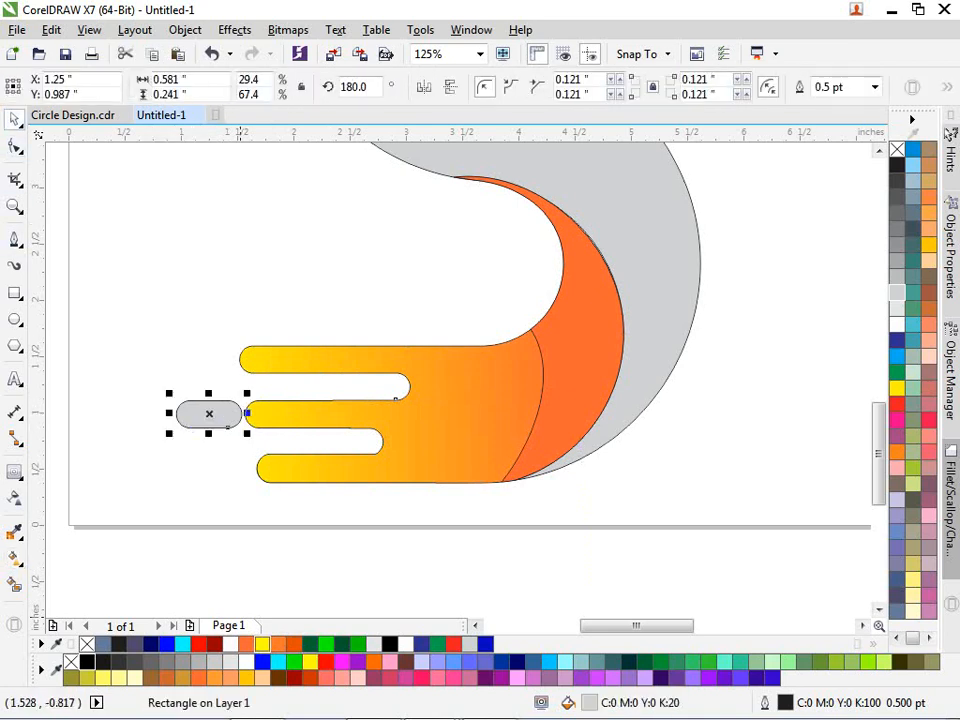
pyautogui.click(262, 643)
# - Stretch the striped shape's yellow-to-orange gradient so its yellow start begins at the pill
pyautogui.click(583, 338)
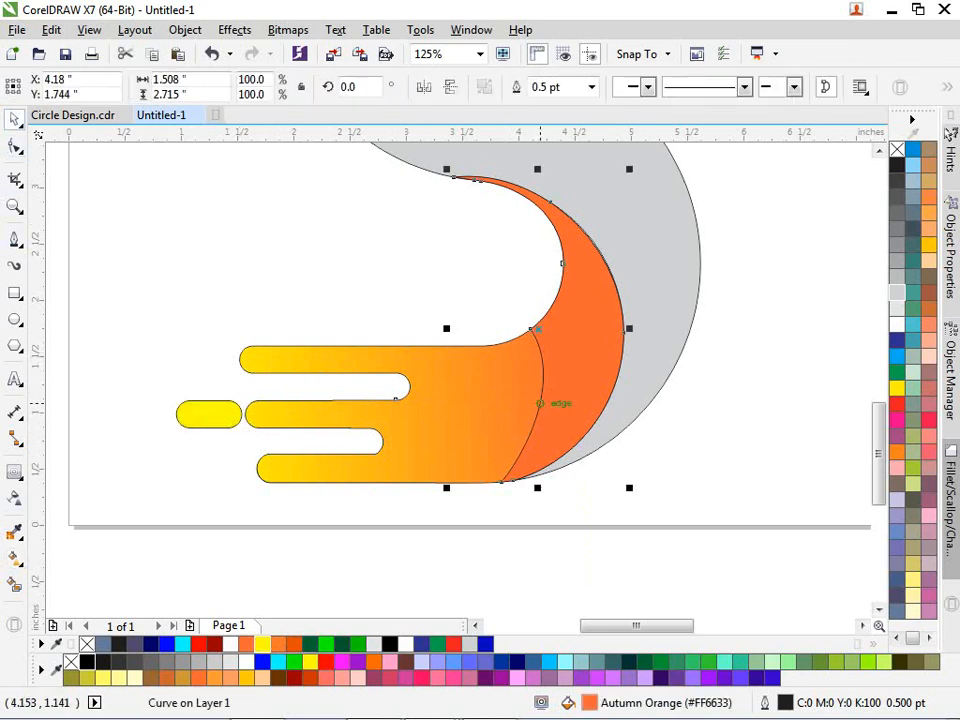
pyautogui.click(443, 444)
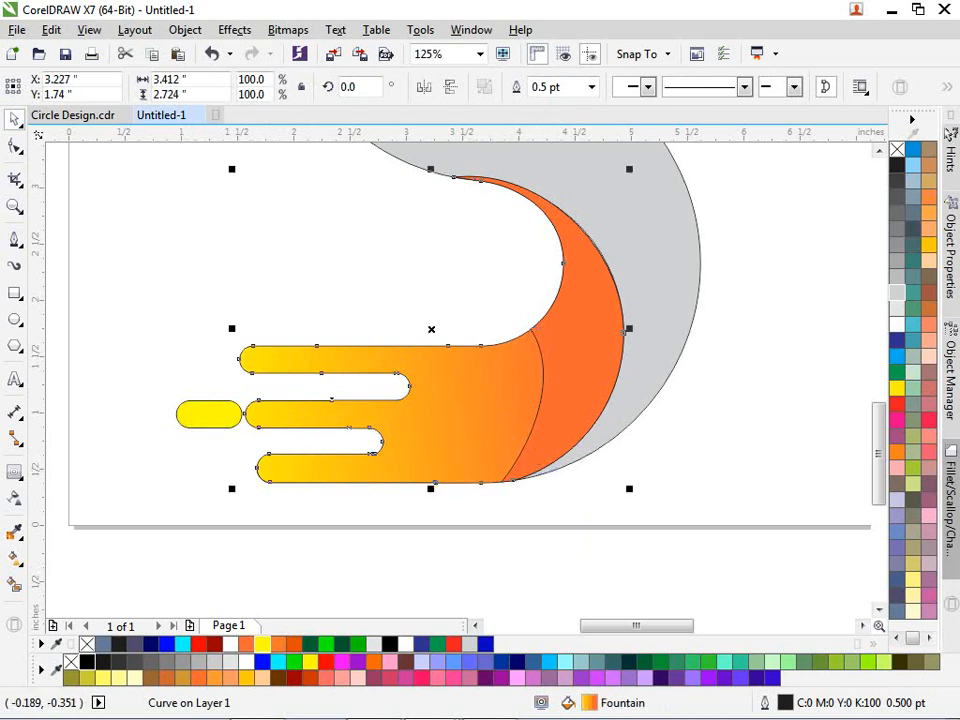
pyautogui.click(15, 558)
pyautogui.moveTo(576, 386); pyautogui.dragTo(536, 393)
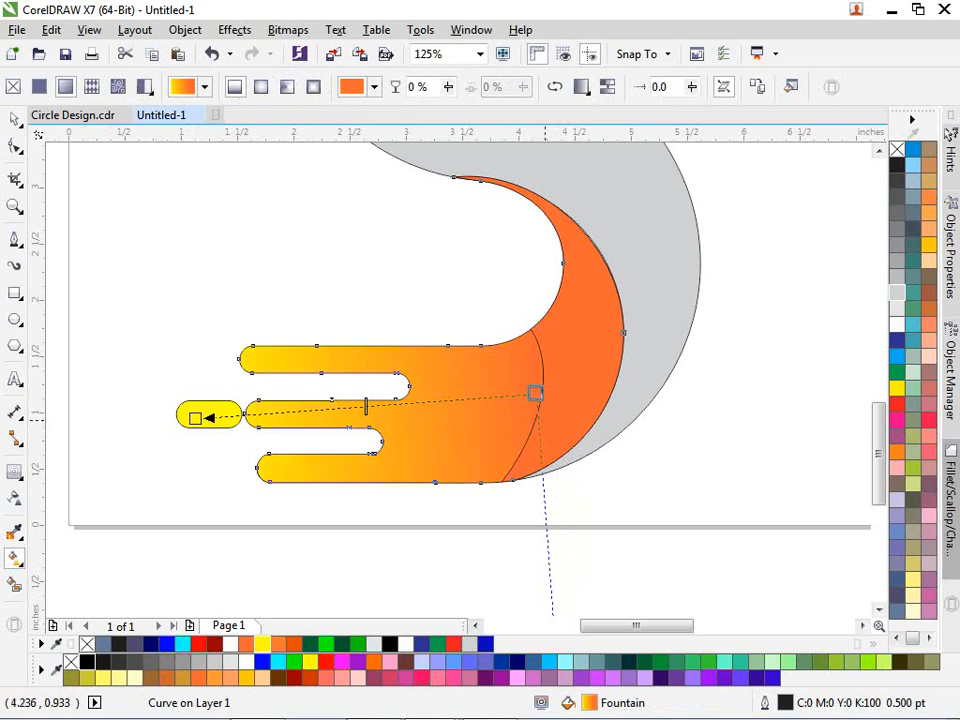
pyautogui.moveTo(195, 418); pyautogui.dragTo(143, 398)
pyautogui.click(310, 278)
pyautogui.click(213, 415)
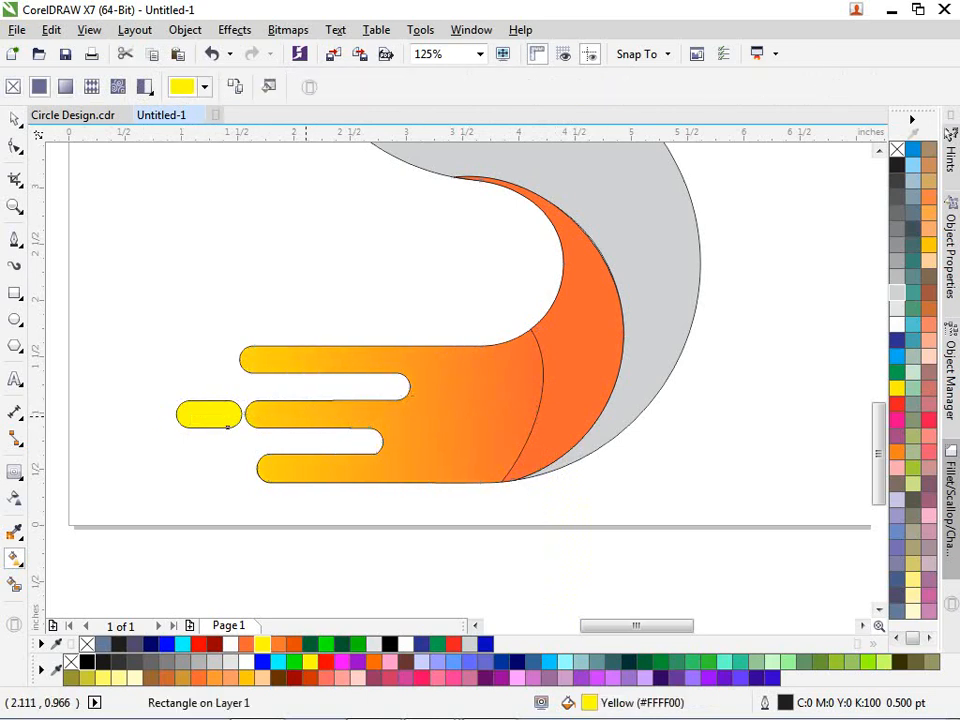
pyautogui.click(373, 423)
pyautogui.moveTo(143, 398); pyautogui.dragTo(164, 402)
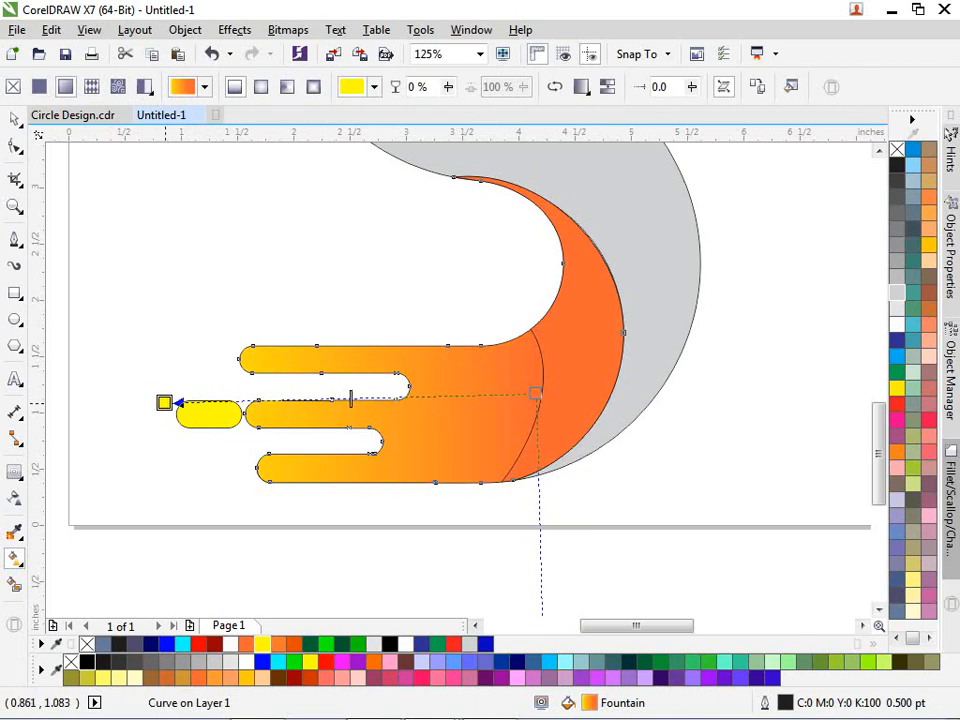
pyautogui.click(14, 118)
pyautogui.click(192, 240)
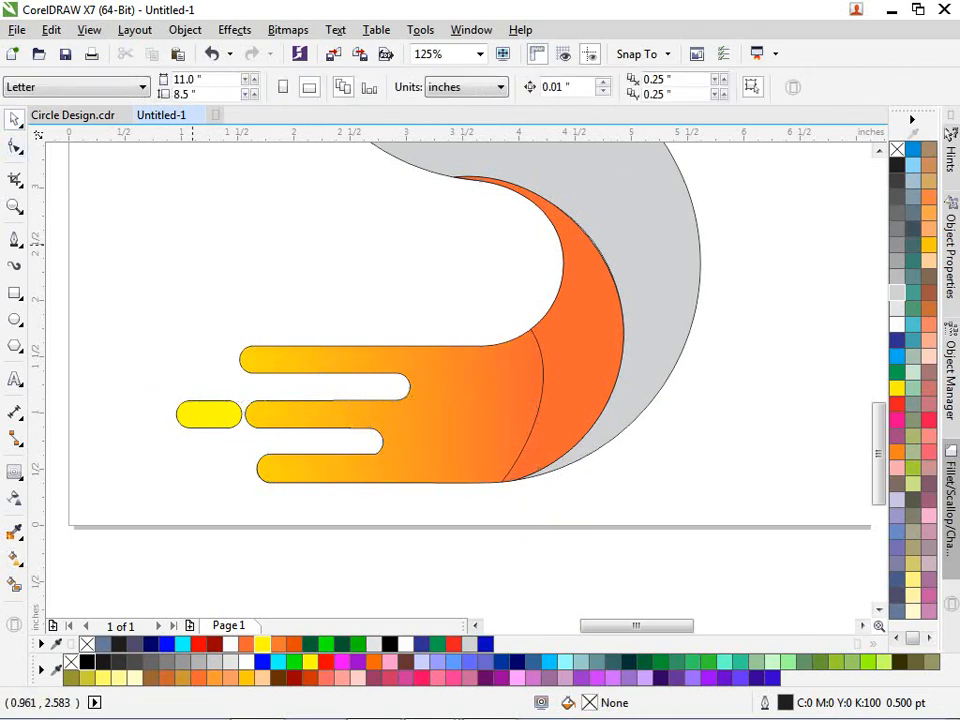
# - Recolour the lower crescent a deeper red-orange, #F74B11, in the fill editor
pyautogui.click(601, 351)
pyautogui.hotkey('shift', 'F11')
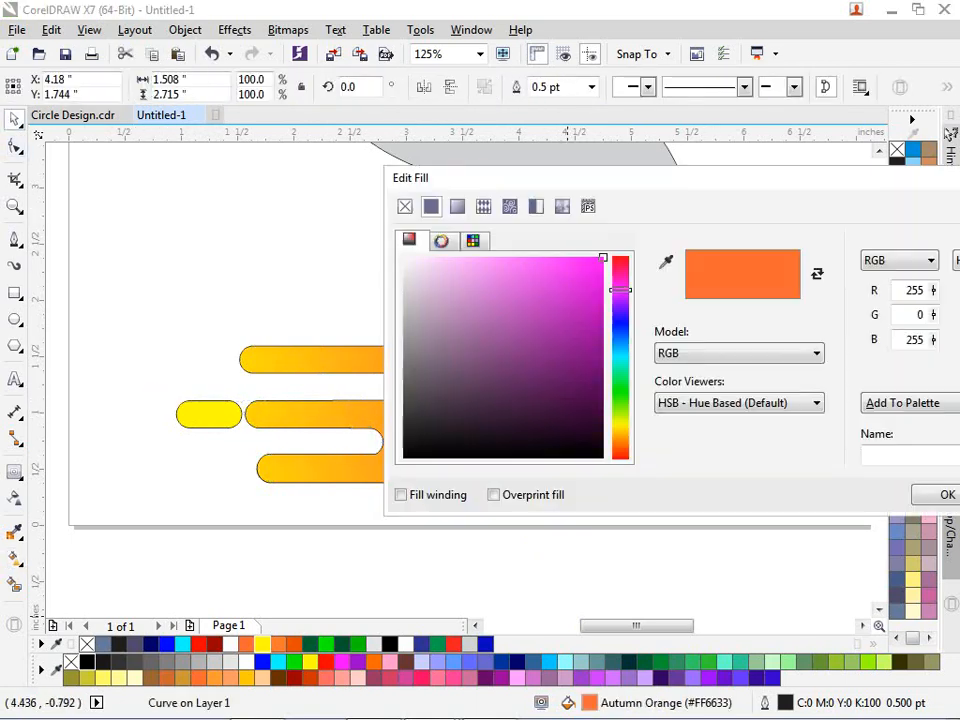
pyautogui.click(593, 266)
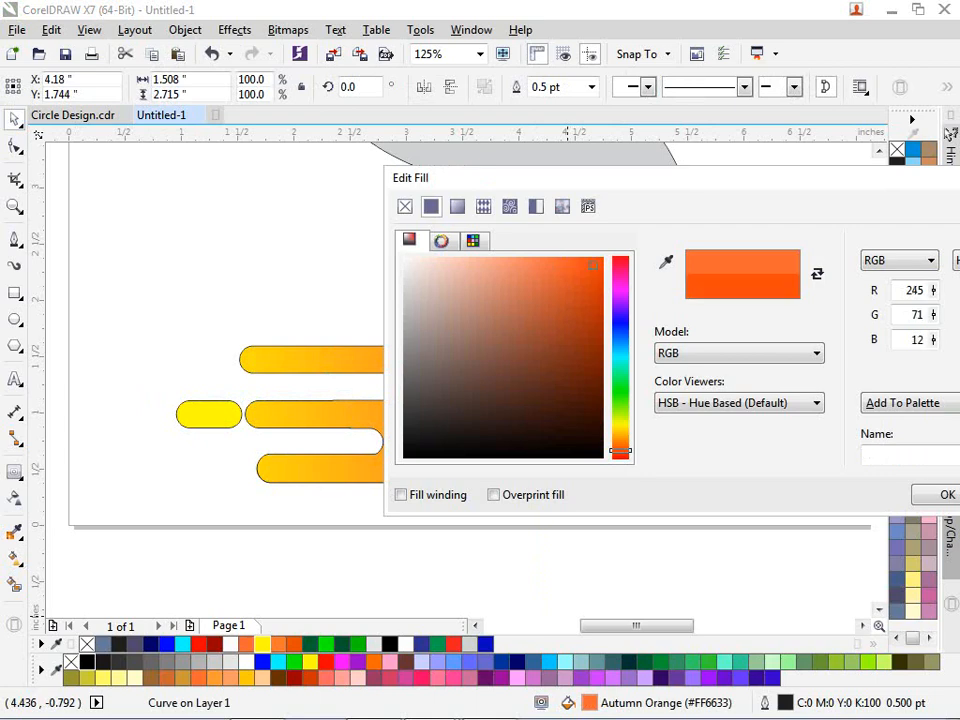
pyautogui.click(944, 495)
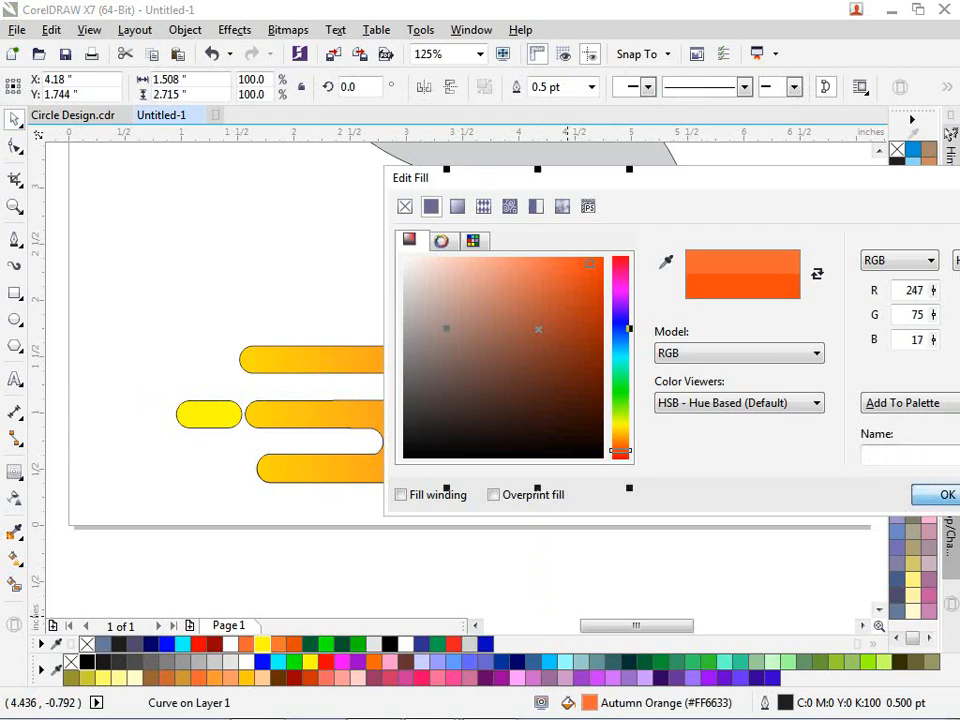
pyautogui.click(648, 517)
pyautogui.scroll(-2, 538, 452)
pyautogui.scroll(1, 561, 345)
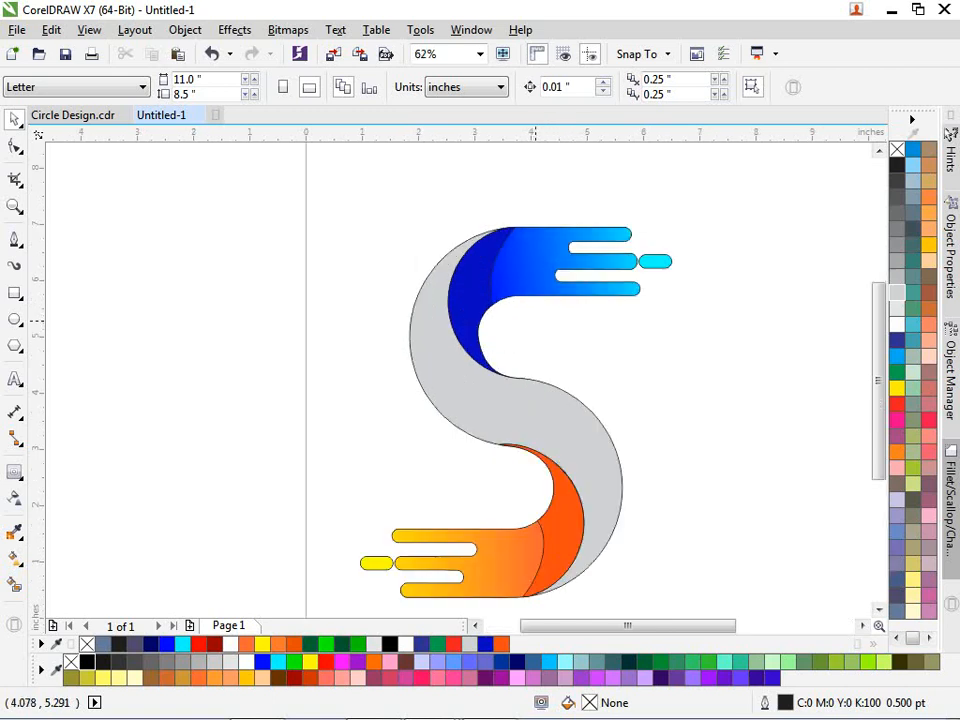
# - Draw a straight line from the top of the S to its middle intersection
pyautogui.click(518, 455)
pyautogui.click(52, 287)
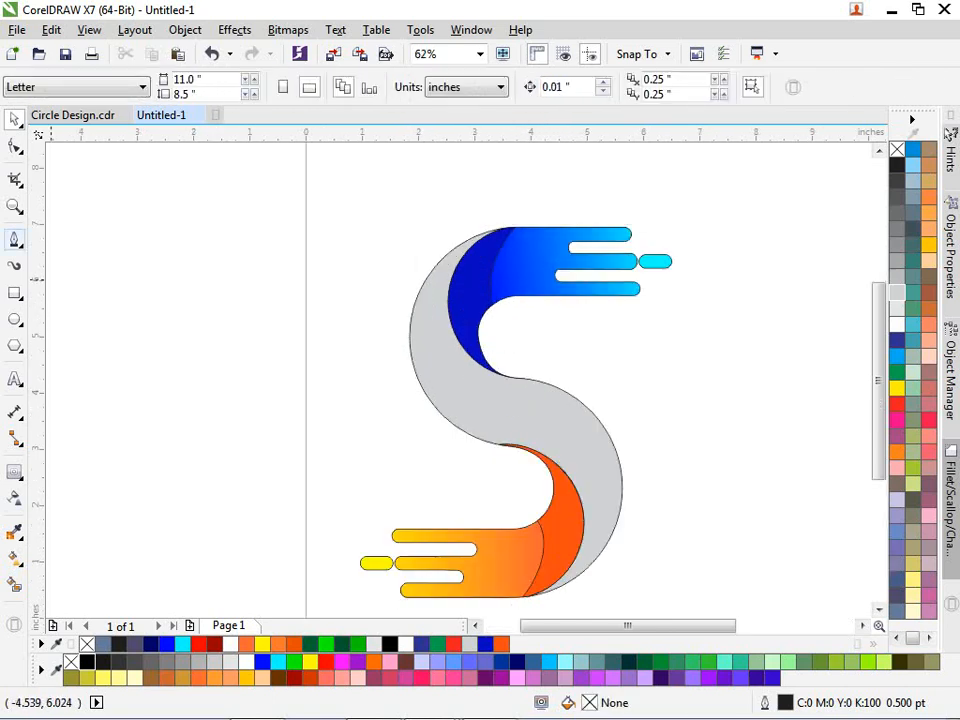
pyautogui.click(14, 240)
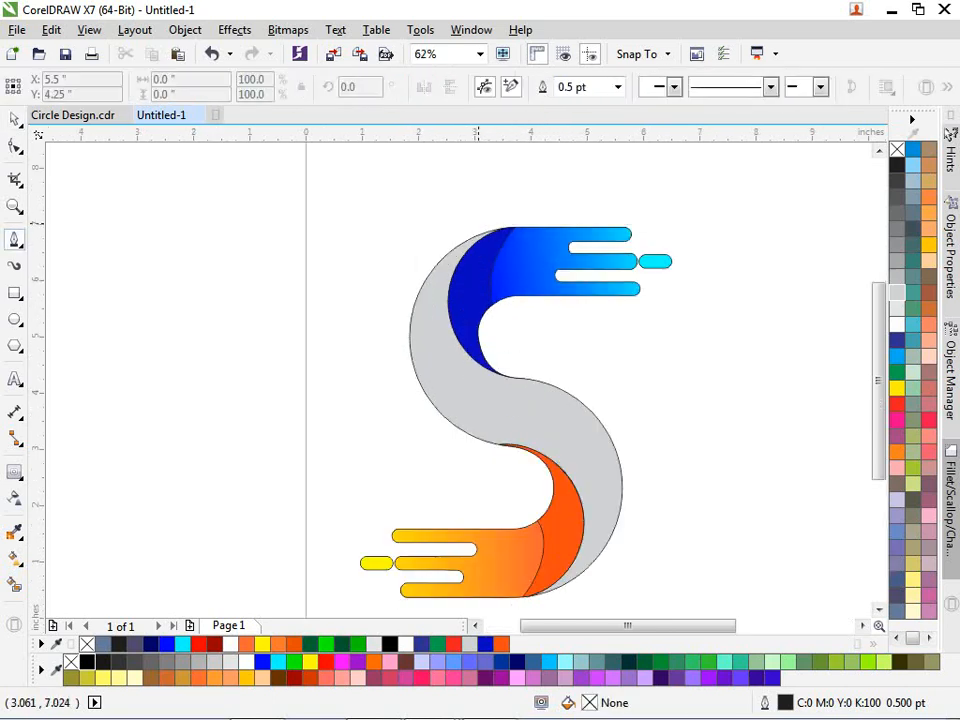
pyautogui.click(480, 218)
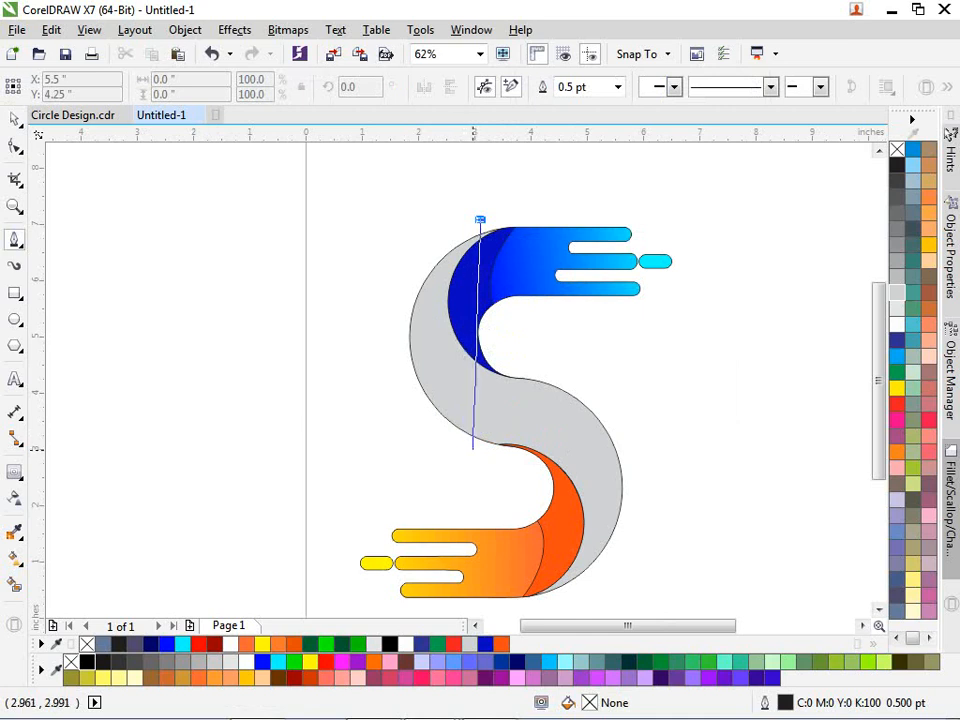
pyautogui.doubleClick(472, 437)
pyautogui.scroll(1, 472, 437)
pyautogui.scroll(-1, 444, 320)
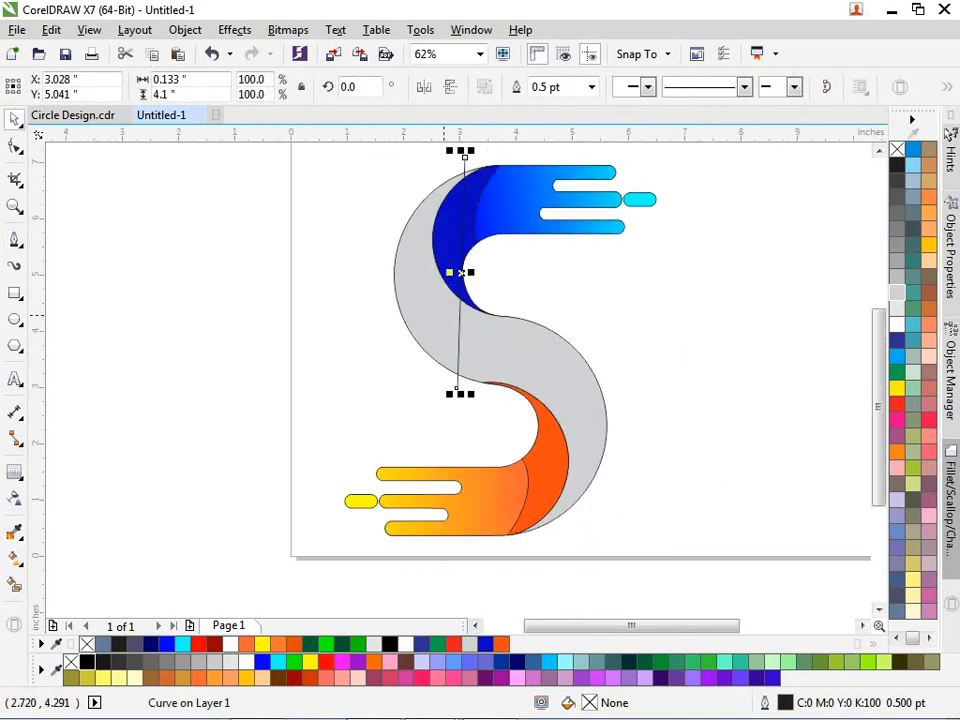
# - Bend the line into an arc along the grey S's left edge and make a flipped copy
pyautogui.press('F10')
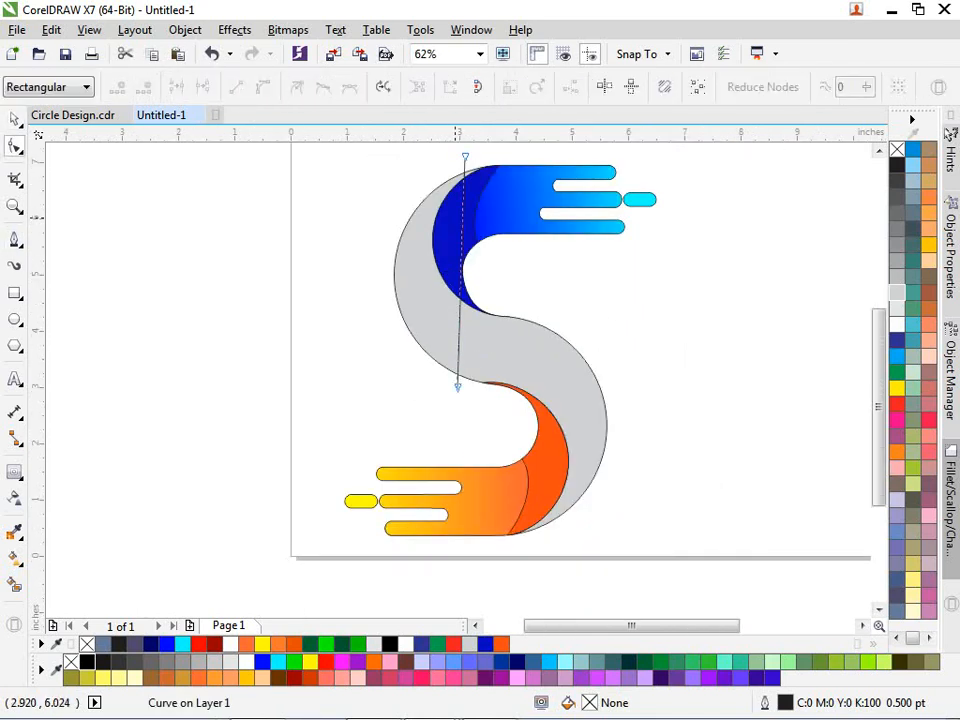
pyautogui.click(463, 218)
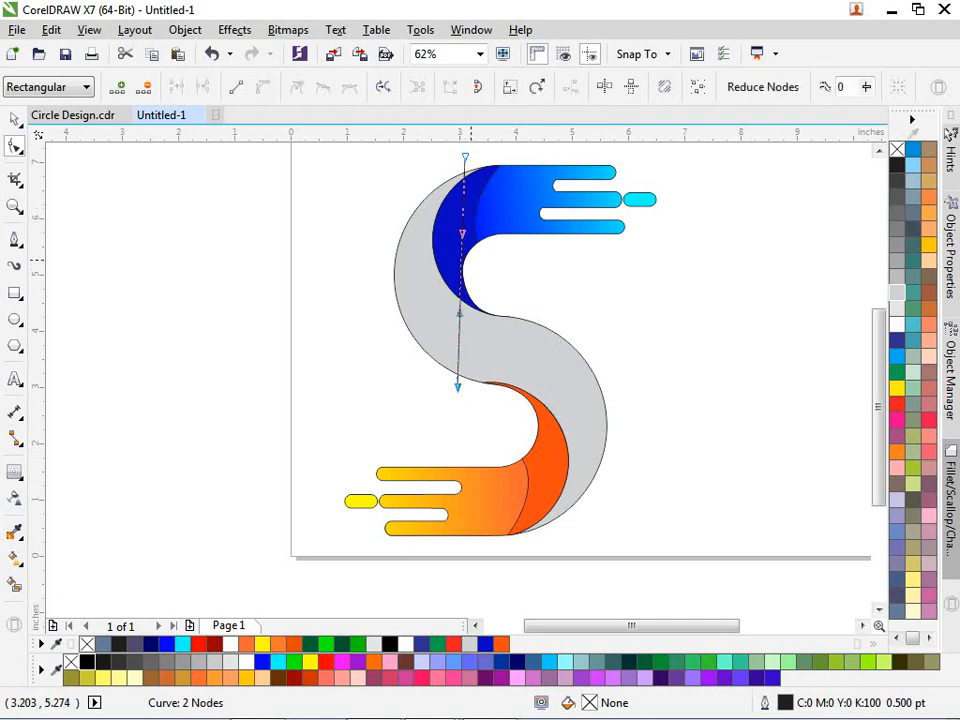
pyautogui.scroll(1, 468, 258)
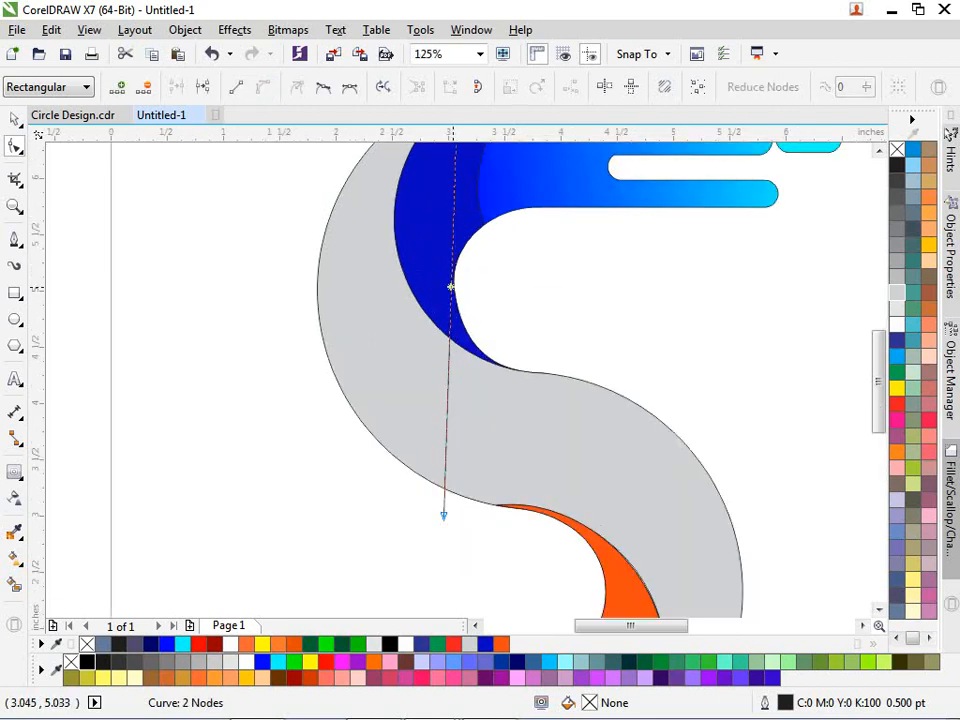
pyautogui.moveTo(450, 284); pyautogui.dragTo(354, 300)
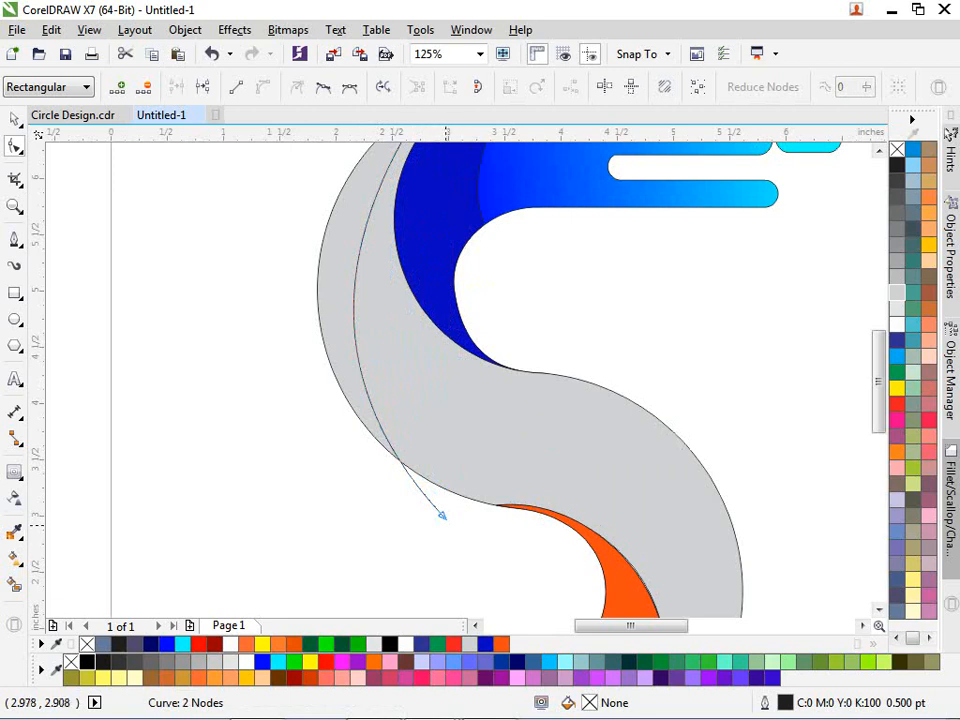
pyautogui.moveTo(321, 383); pyautogui.dragTo(354, 392)
pyautogui.scroll(-1, 354, 392)
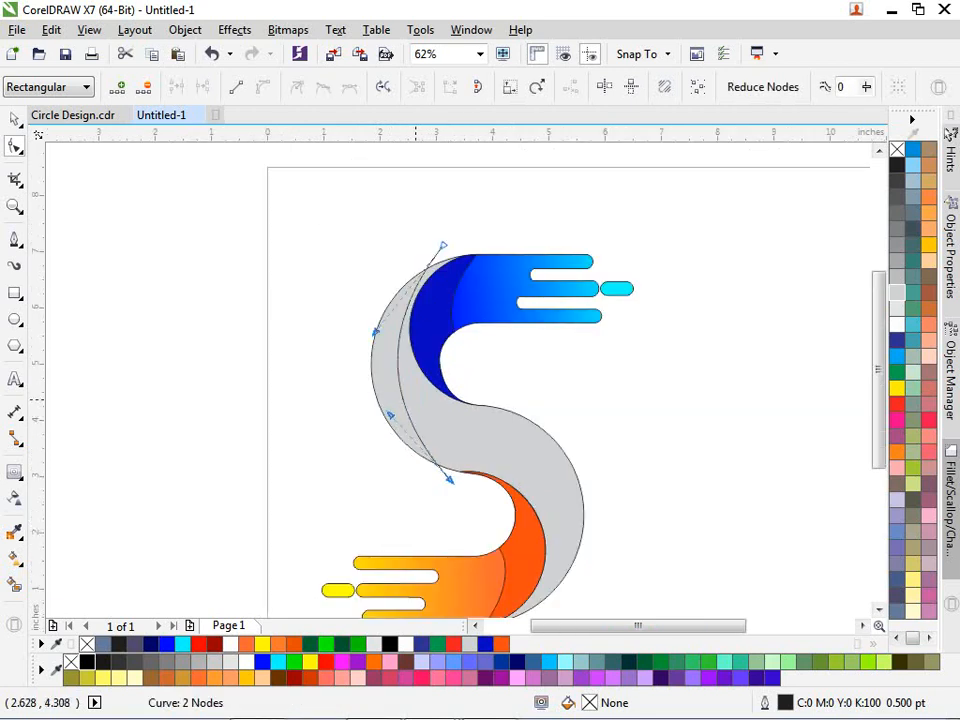
pyautogui.scroll(1, 402, 362)
pyautogui.moveTo(394, 360)
pyautogui.mouseDown()
pyautogui.moveTo(378, 358)
pyautogui.moveTo(394, 366)
pyautogui.mouseUp()
pyautogui.scroll(-1, 420, 320)
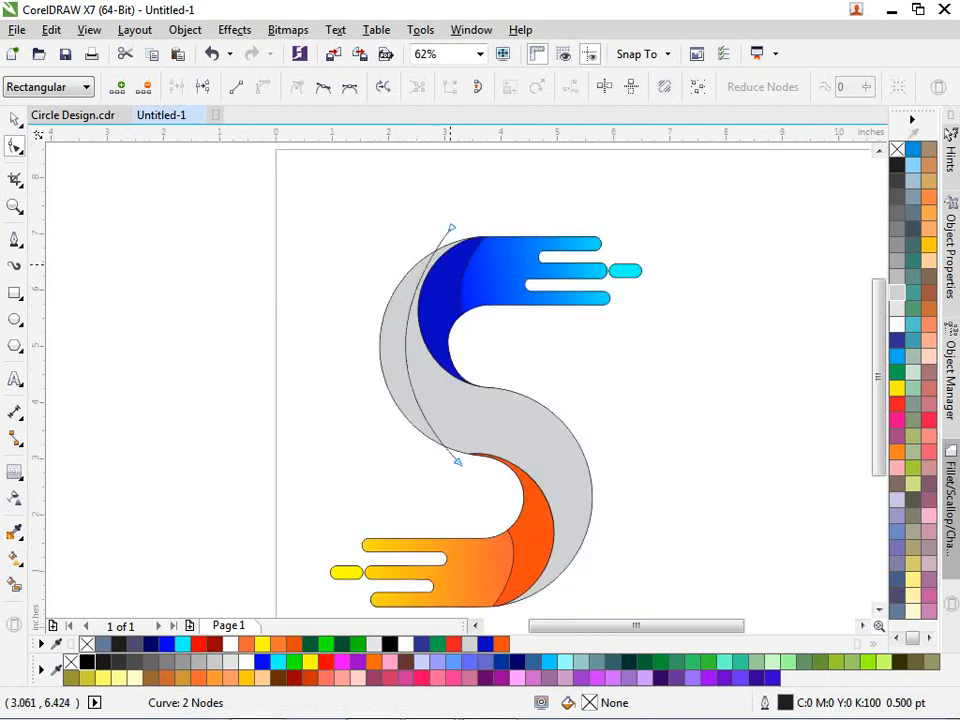
pyautogui.scroll(1, 462, 216)
pyautogui.moveTo(441, 236); pyautogui.dragTo(422, 254)
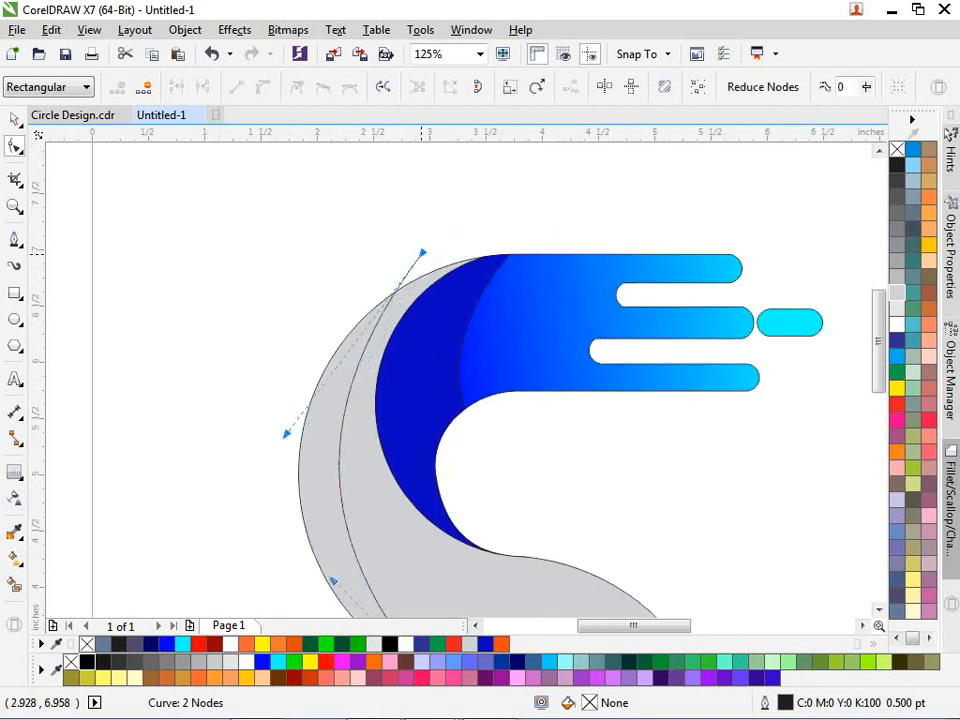
pyautogui.scroll(-1, 421, 254)
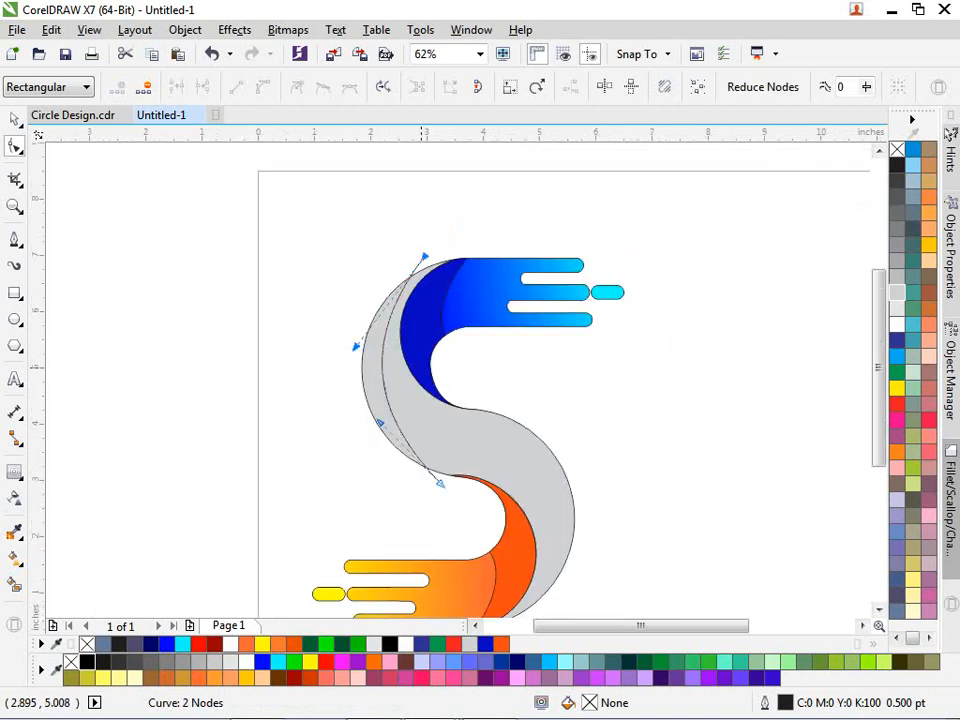
pyautogui.press('space')
pyautogui.moveTo(370, 262); pyautogui.dragTo(447, 251)
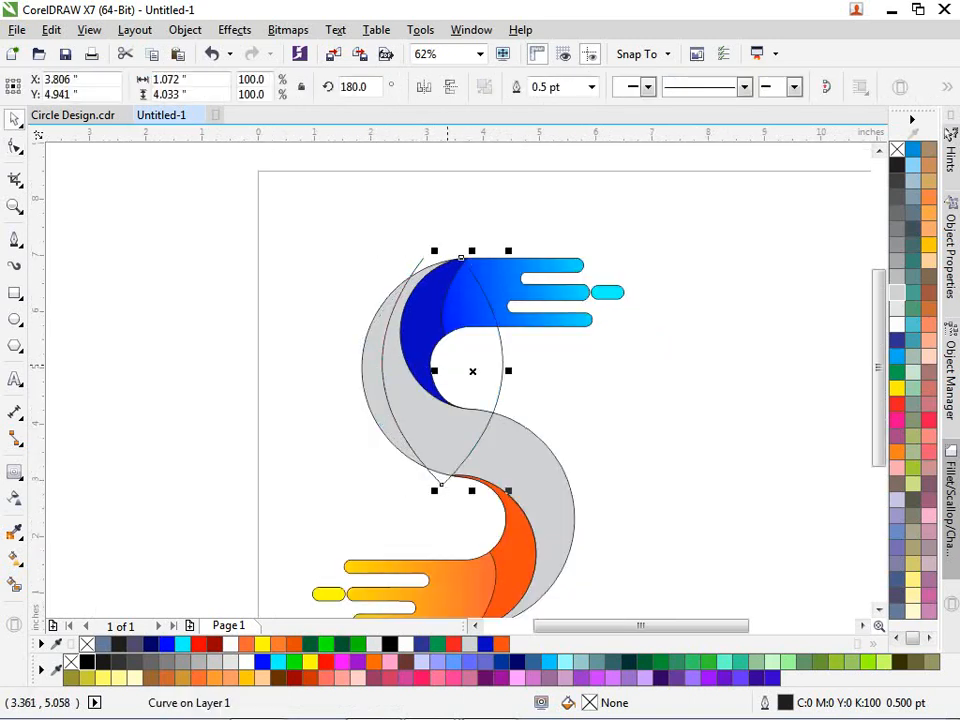
# - Fit the mirrored arc along the lower grey band's right edge, rotated to 182.1°
pyautogui.moveTo(466, 371); pyautogui.dragTo(531, 527)
pyautogui.scroll(-1, 579, 545)
pyautogui.scroll(1, 577, 588)
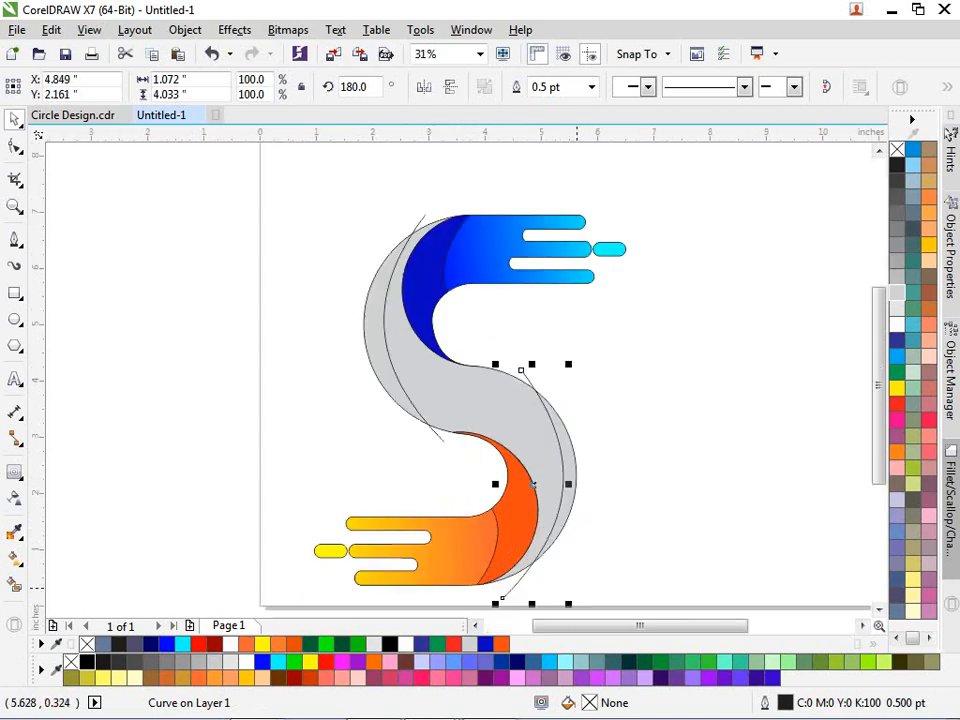
pyautogui.scroll(2, 576, 588)
pyautogui.moveTo(527, 450); pyautogui.dragTo(508, 440)
pyautogui.scroll(-1, 508, 440)
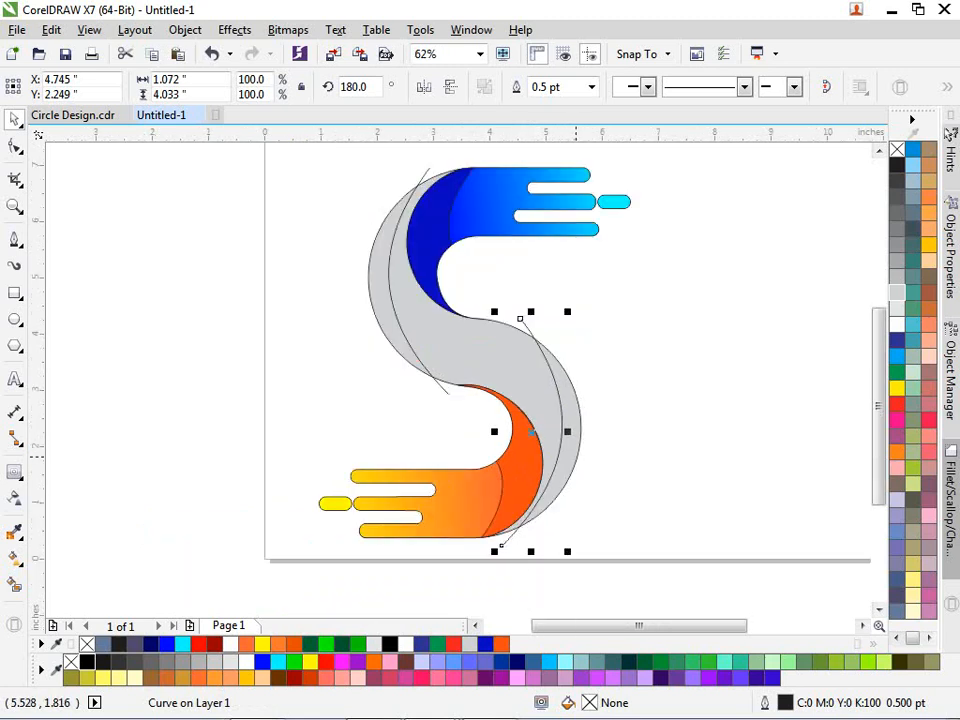
pyautogui.press('Right')
pyautogui.press('Down')
pyautogui.press('Down')
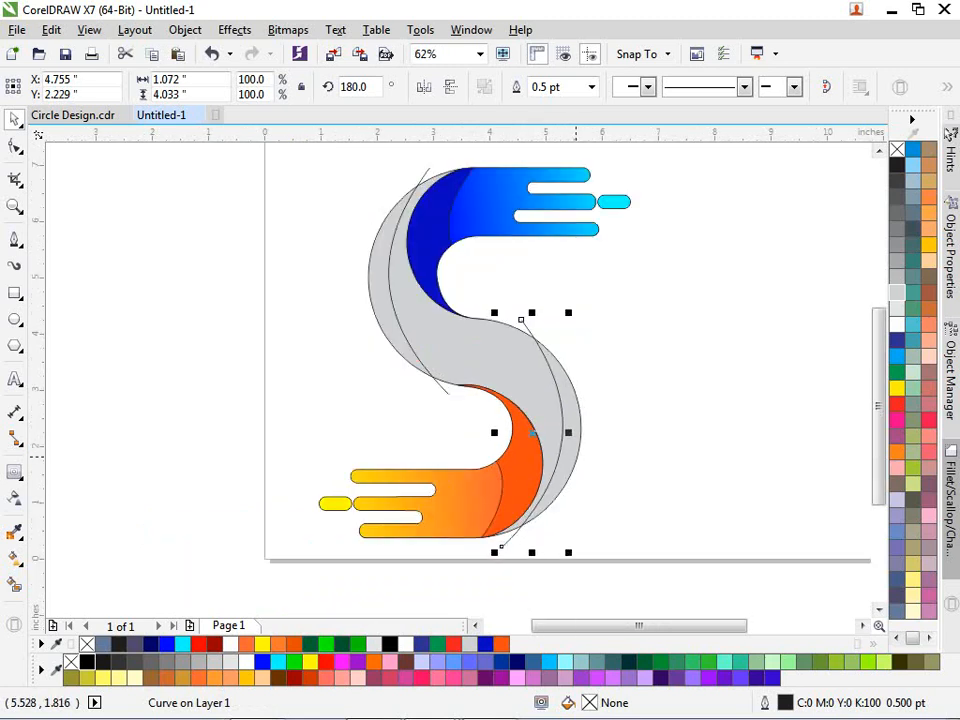
pyautogui.press('Right')
pyautogui.press('Left')
pyautogui.click(545, 324)
pyautogui.moveTo(570, 315); pyautogui.dragTo(561, 316)
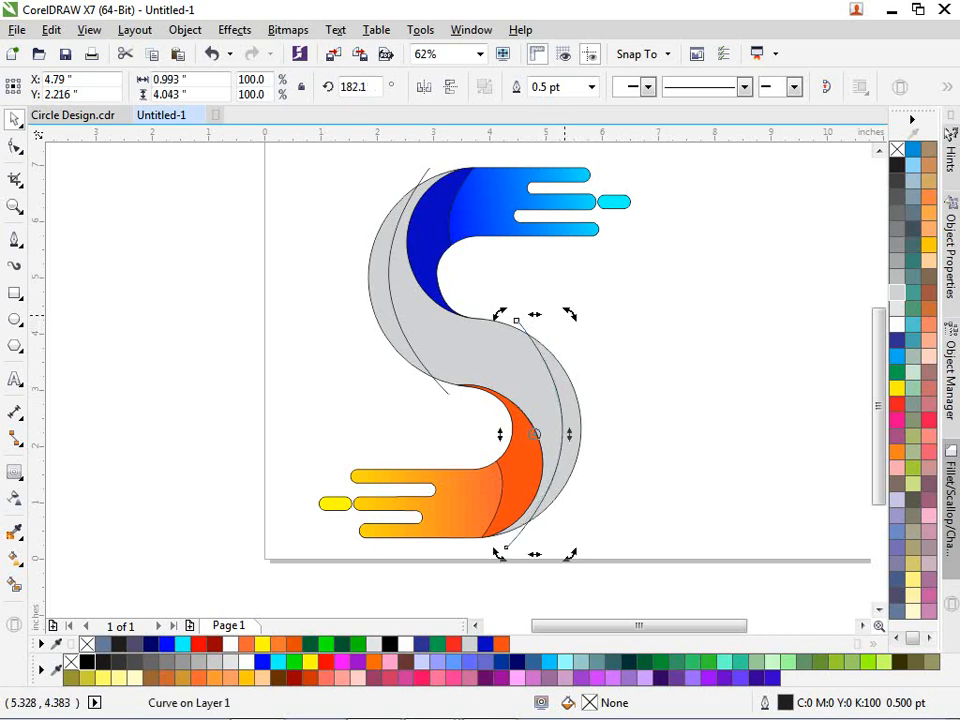
pyautogui.click(645, 370)
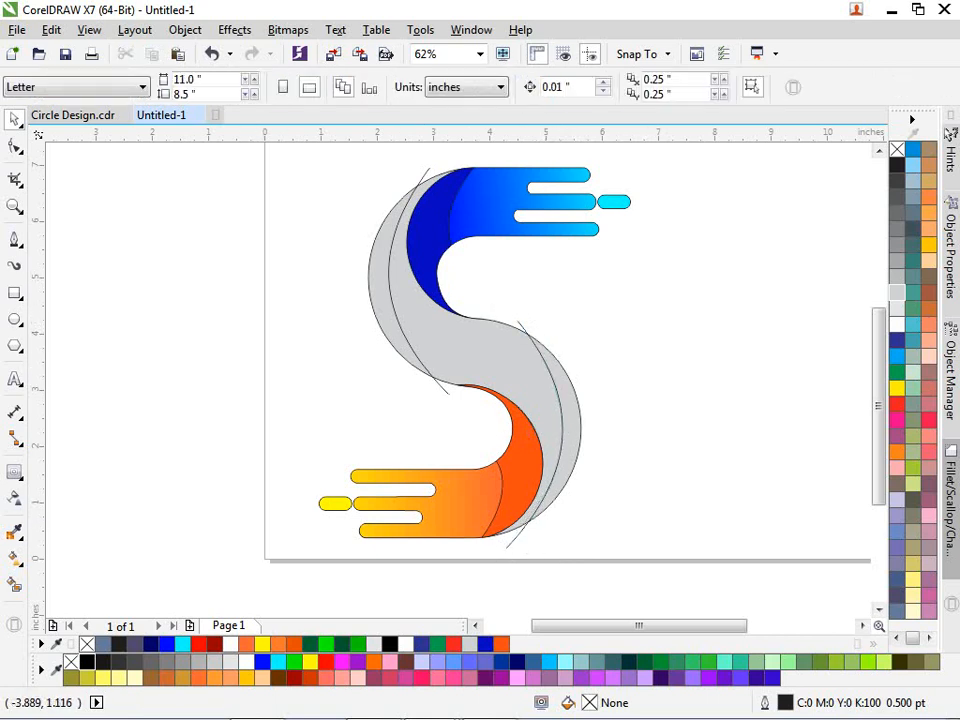
# - Smart-fill both crescents between the arcs and delete the two tangent lines
pyautogui.click(14, 584)
pyautogui.click(375, 275)
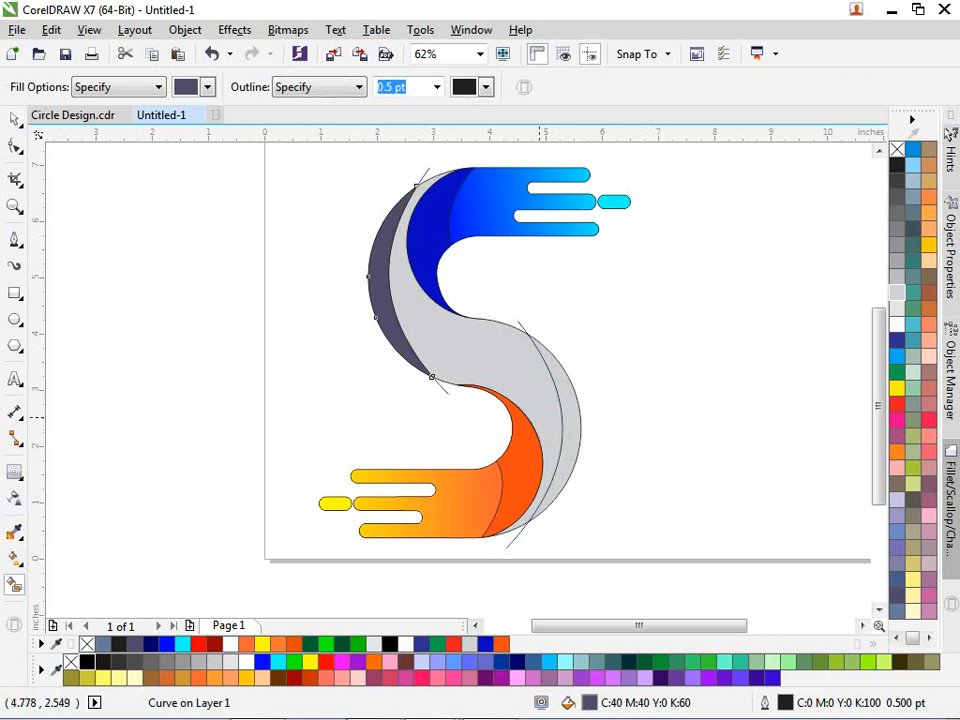
pyautogui.click(575, 422)
pyautogui.press('space')
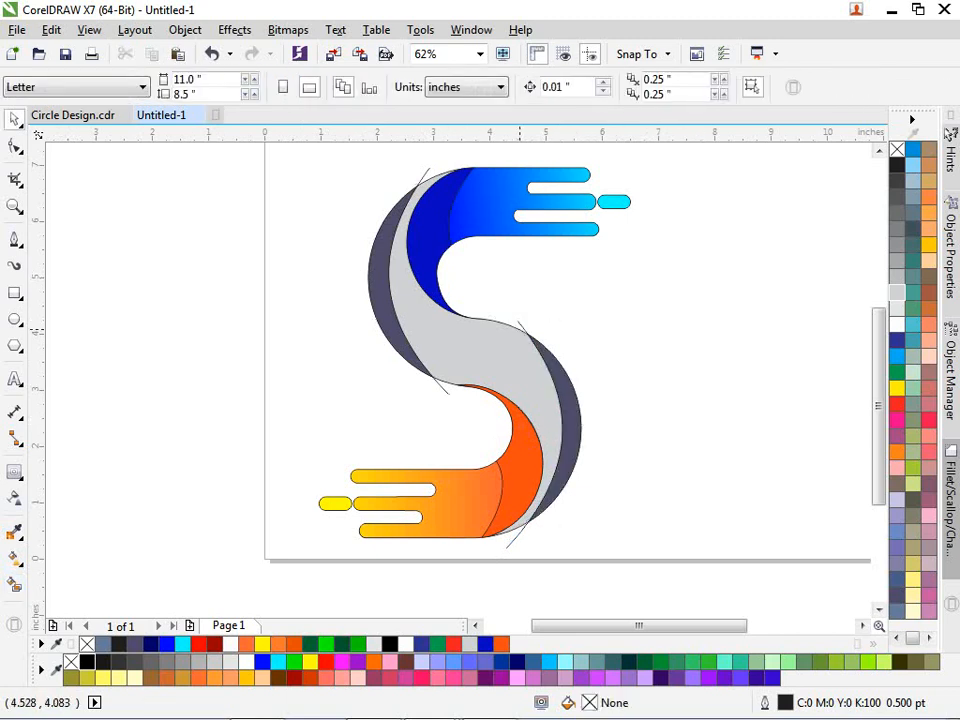
pyautogui.click(520, 327)
pyautogui.press('Delete')
pyautogui.click(441, 387)
pyautogui.press('Delete')
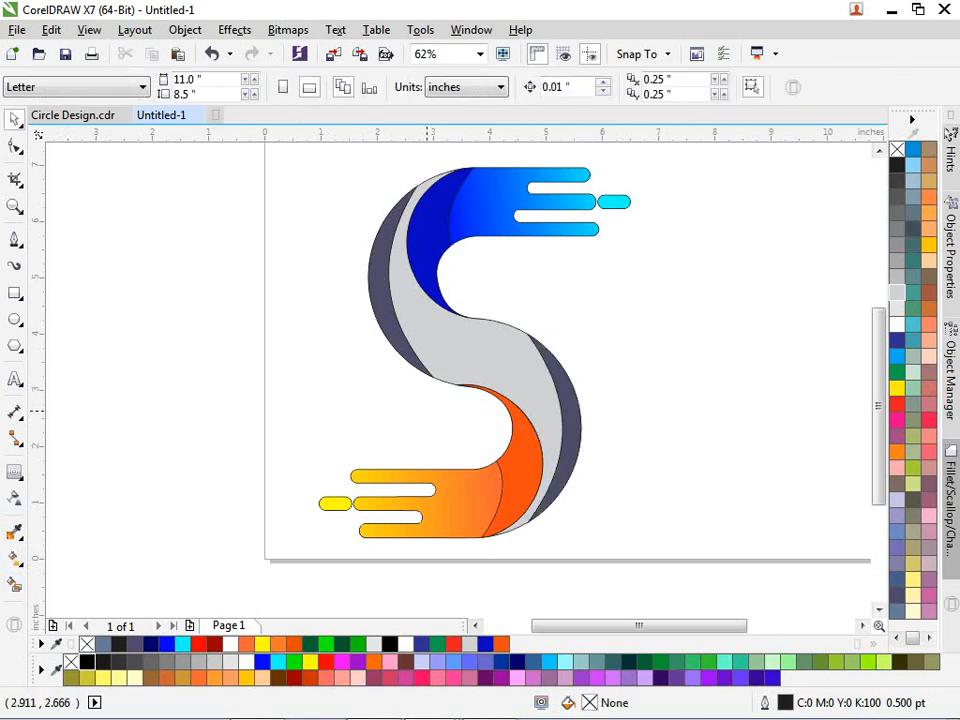
# - Colour the left crescent dark green and the right crescent bright green
pyautogui.click(385, 312)
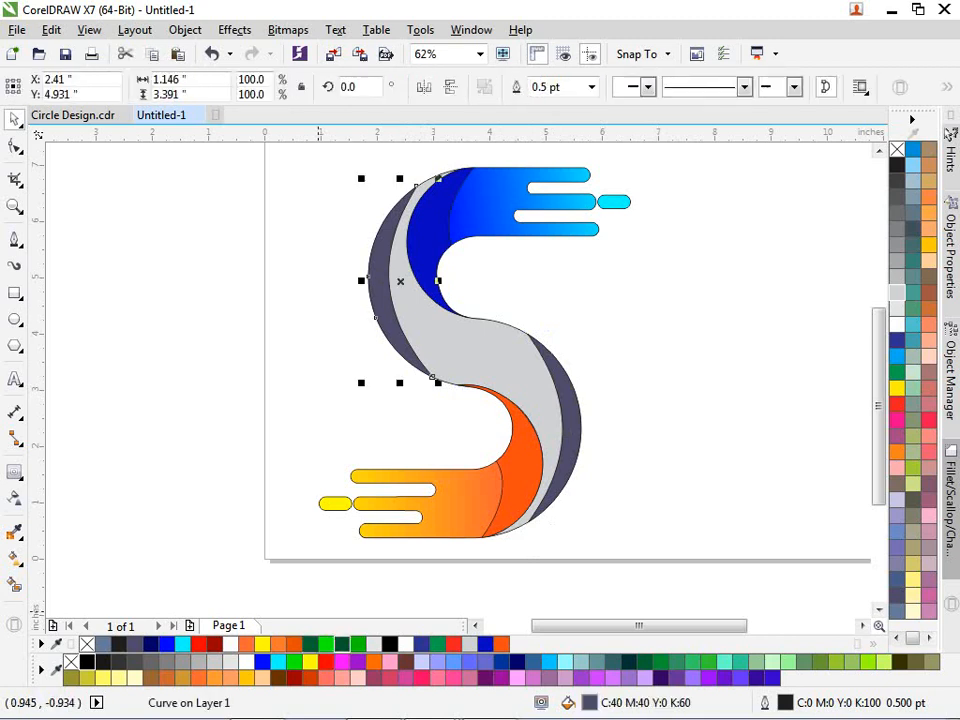
pyautogui.click(341, 643)
pyautogui.click(568, 430)
pyautogui.click(358, 644)
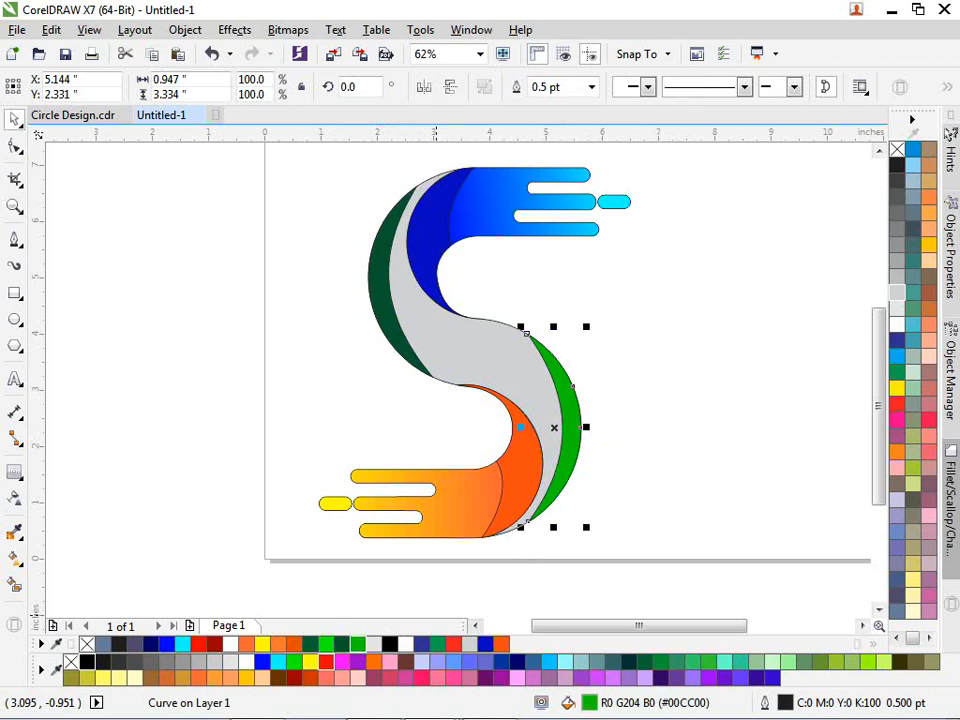
pyautogui.click(294, 661)
pyautogui.click(615, 408)
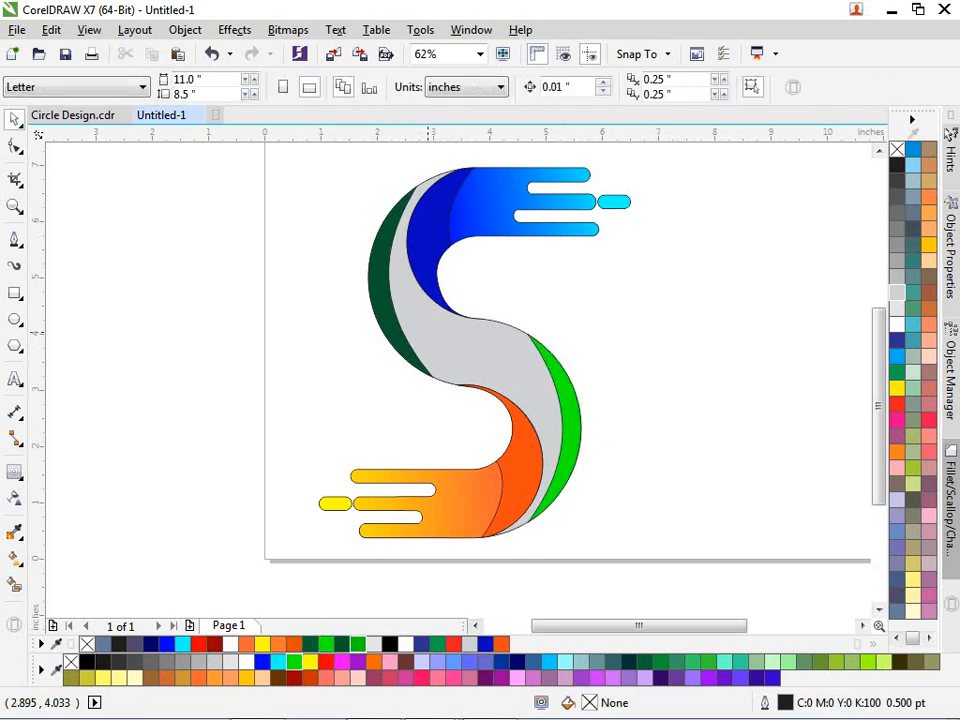
pyautogui.click(427, 333)
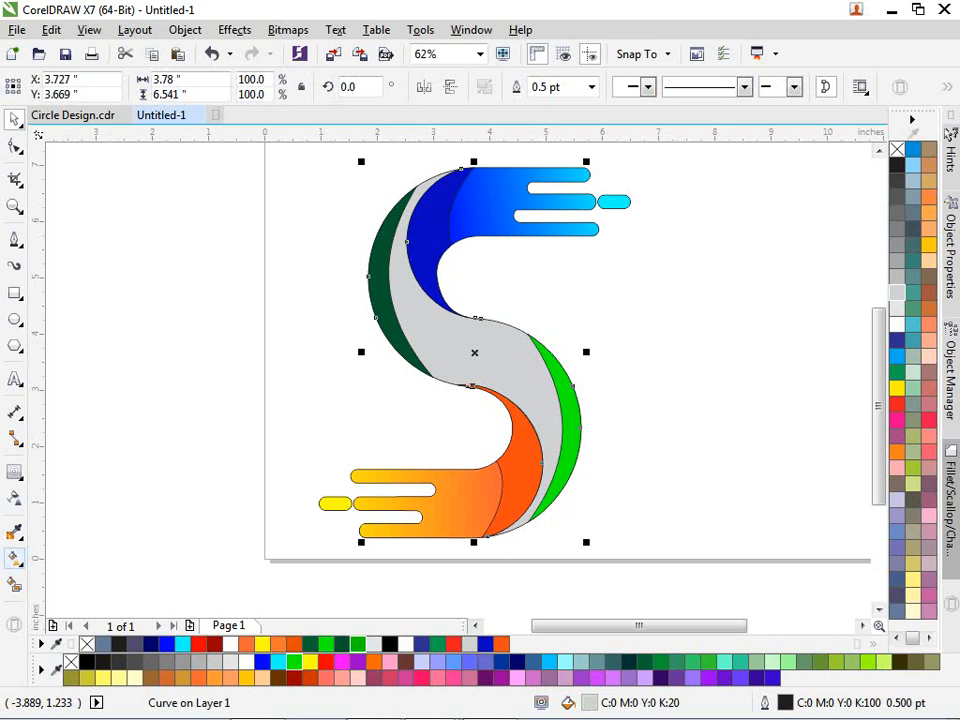
# - Give the S band a diagonal fountain fill from dark green to bright green
pyautogui.click(15, 558)
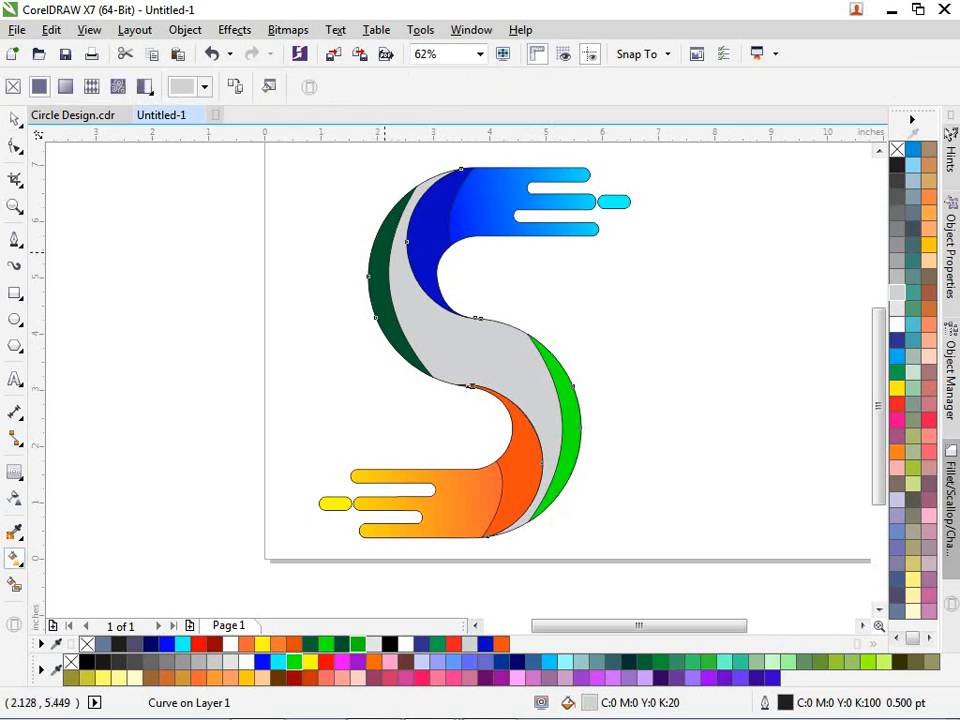
pyautogui.moveTo(382, 250); pyautogui.dragTo(569, 447)
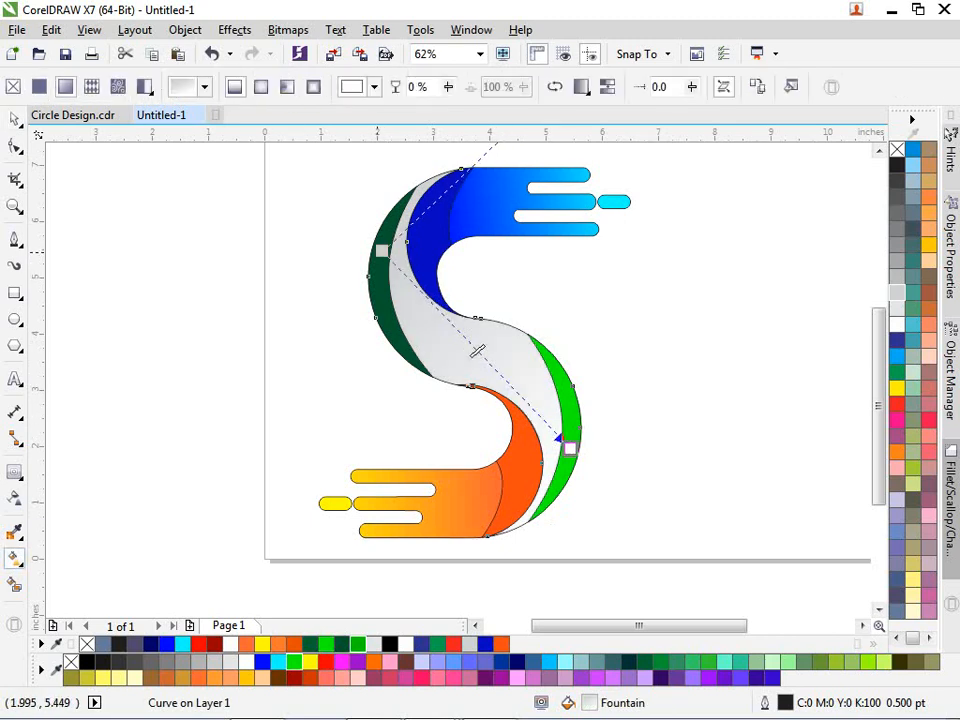
pyautogui.click(379, 252)
pyautogui.click(341, 644)
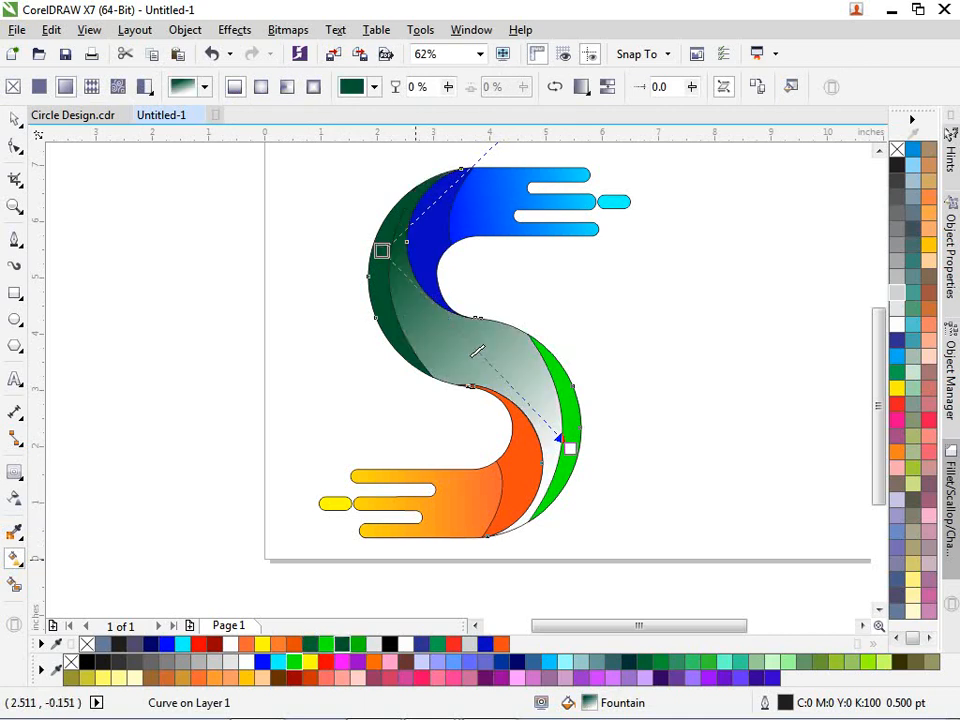
pyautogui.click(569, 447)
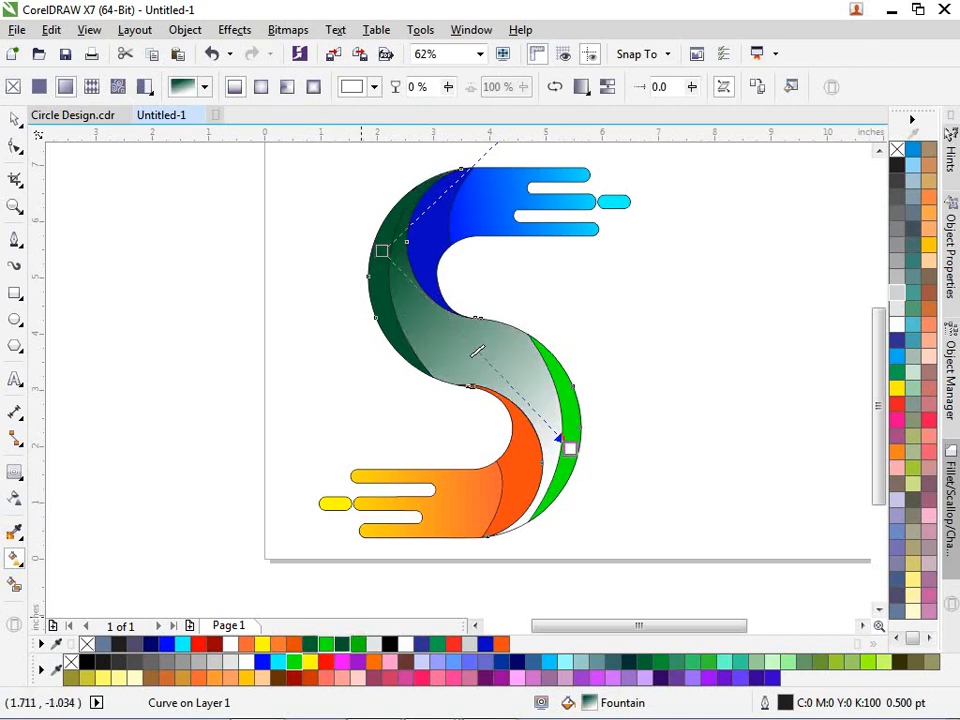
pyautogui.click(325, 644)
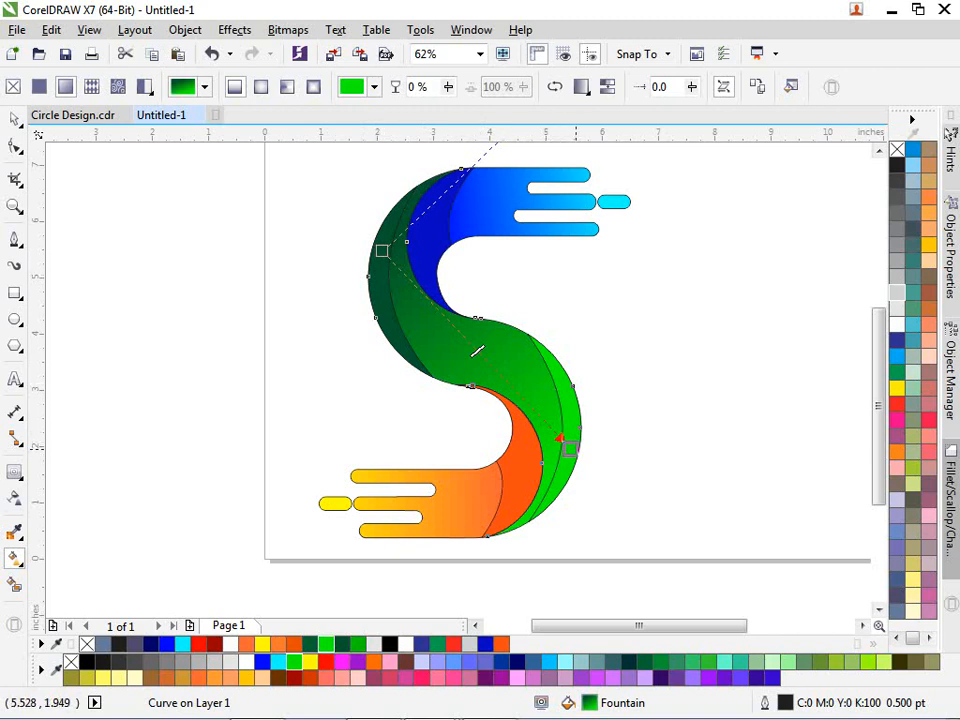
pyautogui.press('space')
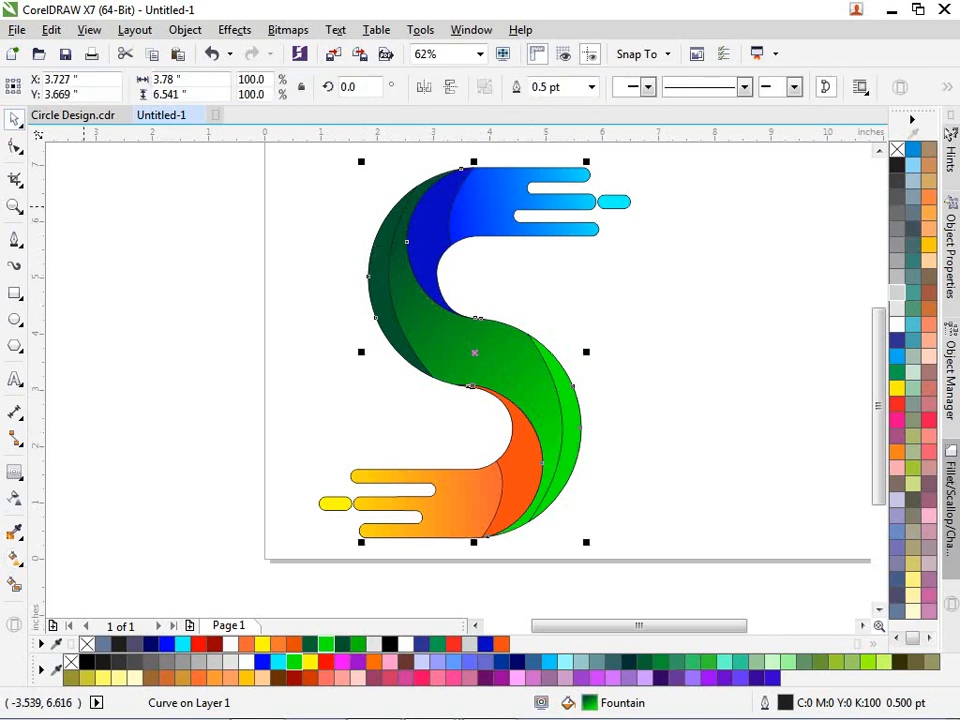
pyautogui.press('Escape')
pyautogui.scroll(-1, 323, 157)
pyautogui.moveTo(296, 151); pyautogui.dragTo(520, 462)
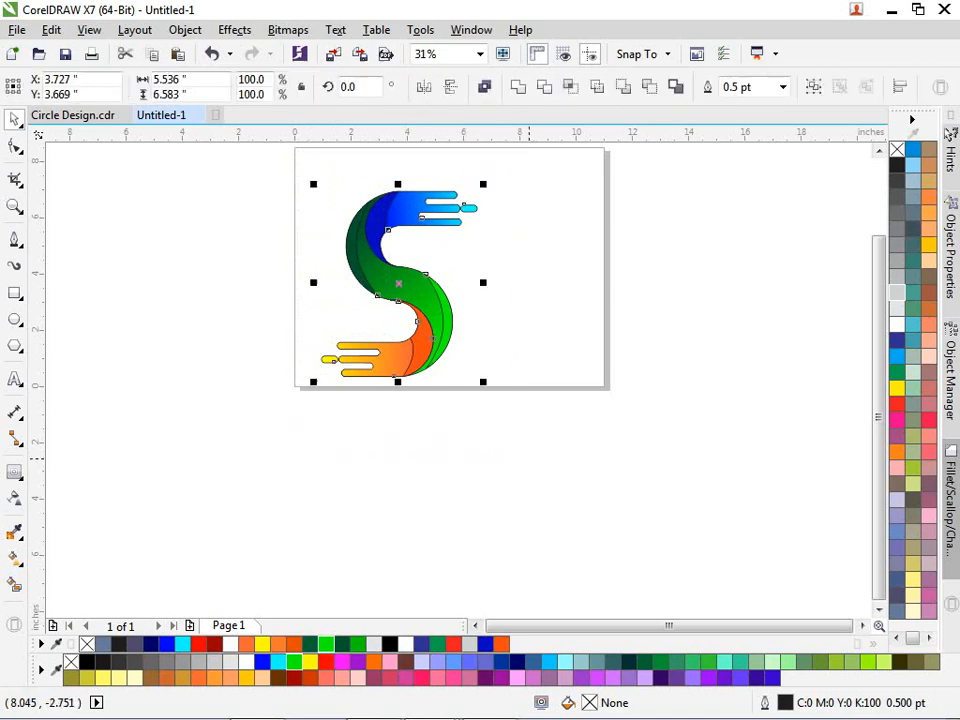
pyautogui.press('Escape')
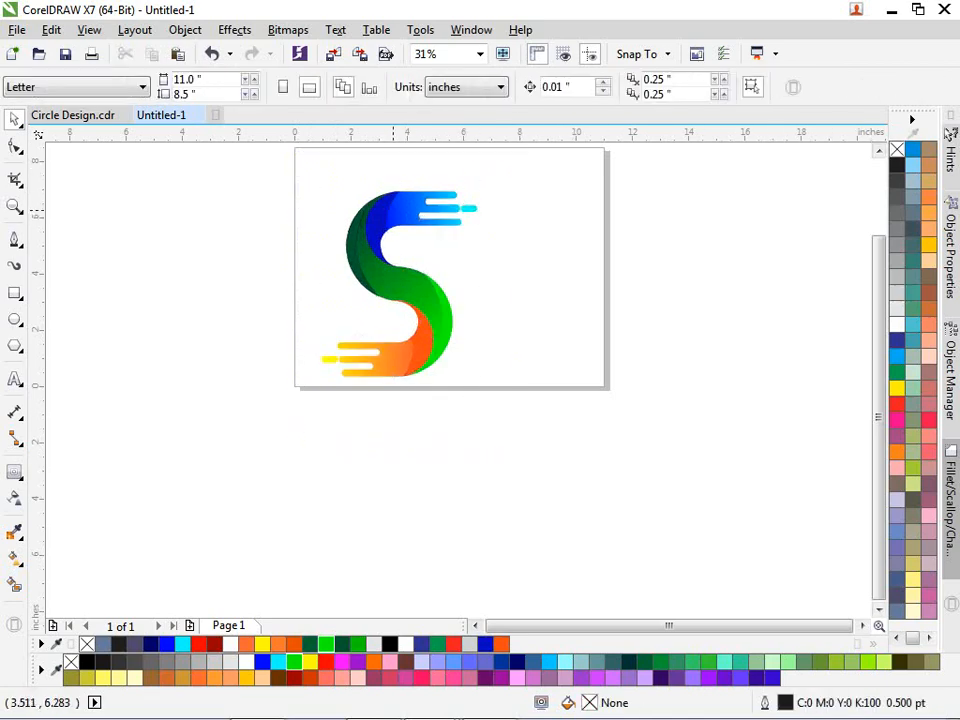
pyautogui.scroll(1, 393, 212)
pyautogui.scroll(1, 356, 223)
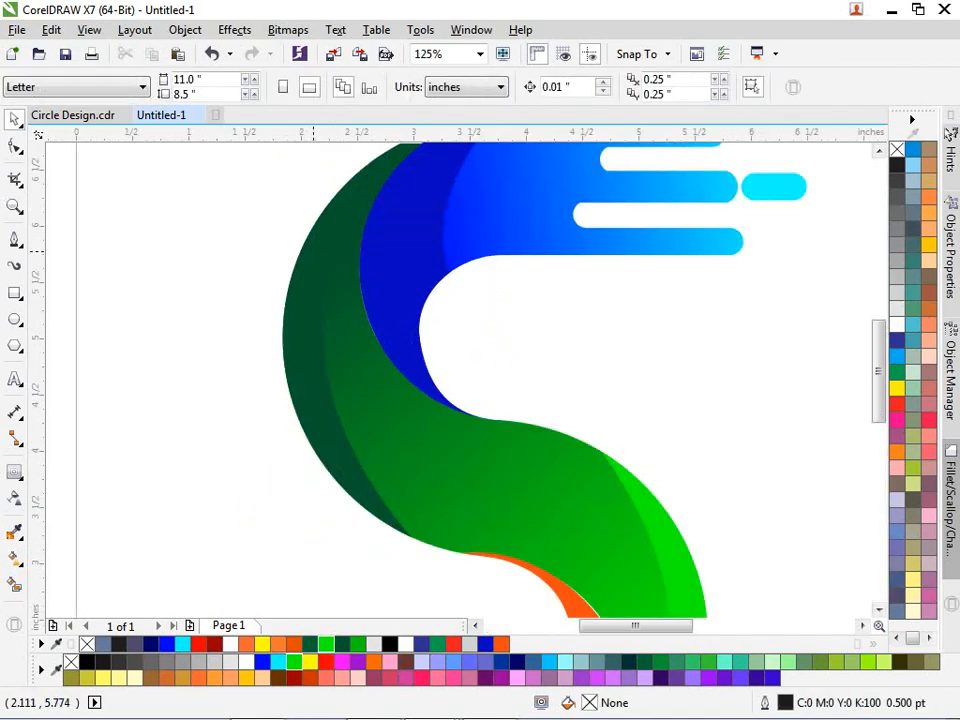
pyautogui.scroll(-1, 312, 251)
# - Darken the left crescent's green slightly in the fill editor
pyautogui.click(310, 278)
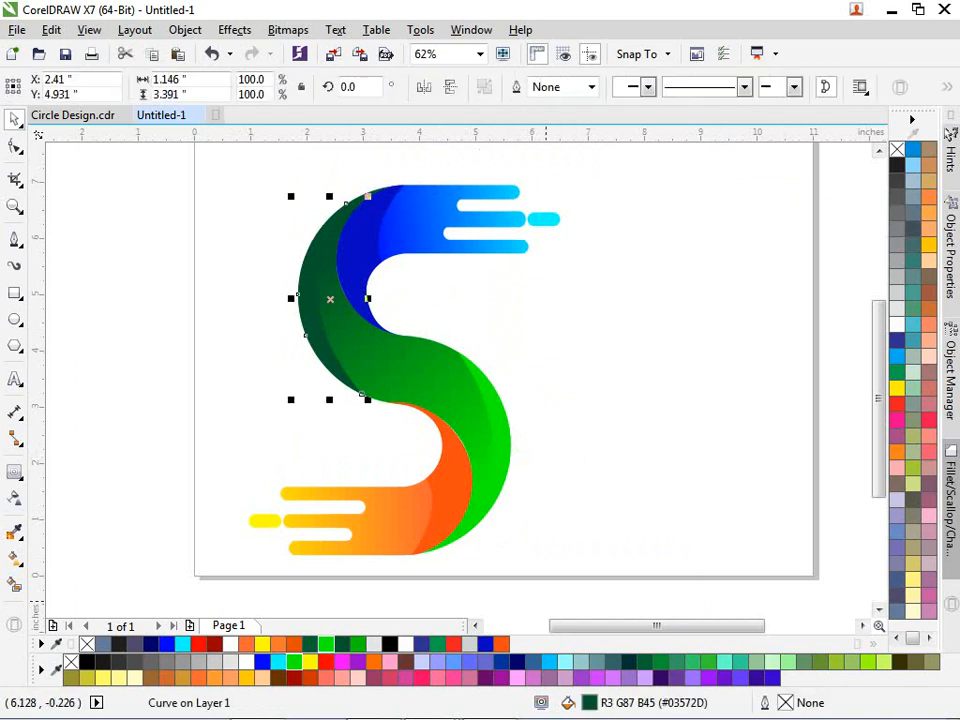
pyautogui.hotkey('shift', 'F11')
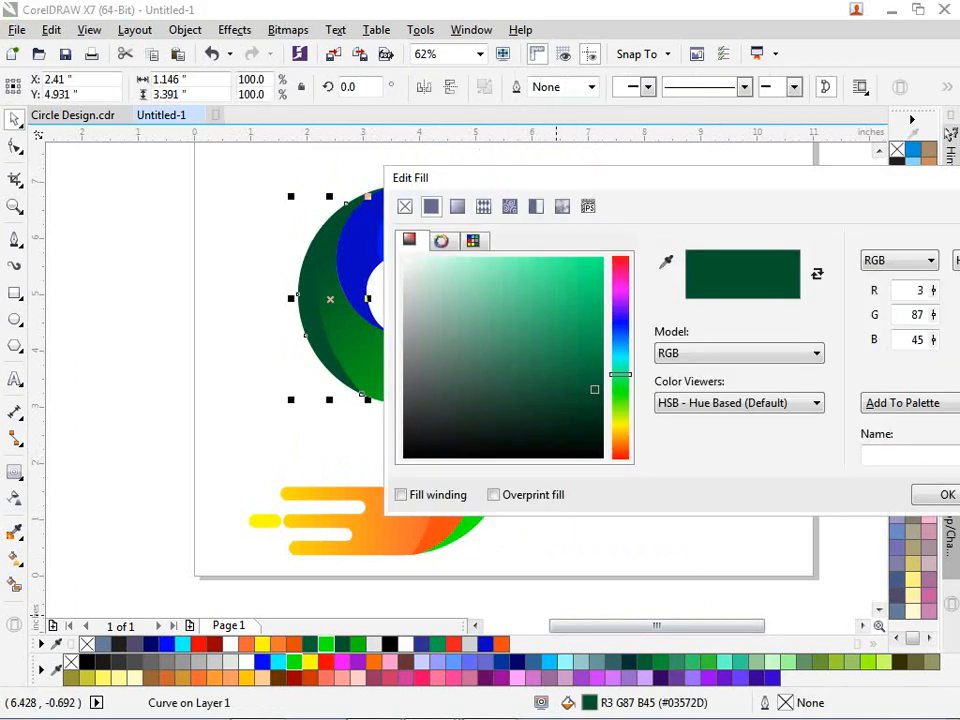
pyautogui.moveTo(594, 389)
pyautogui.mouseDown()
pyautogui.moveTo(596, 401)
pyautogui.moveTo(597, 393)
pyautogui.mouseUp()
pyautogui.click(945, 495)
# - Change the right-hand green curve to #08CF08 and group all ten S pieces
pyautogui.click(506, 441)
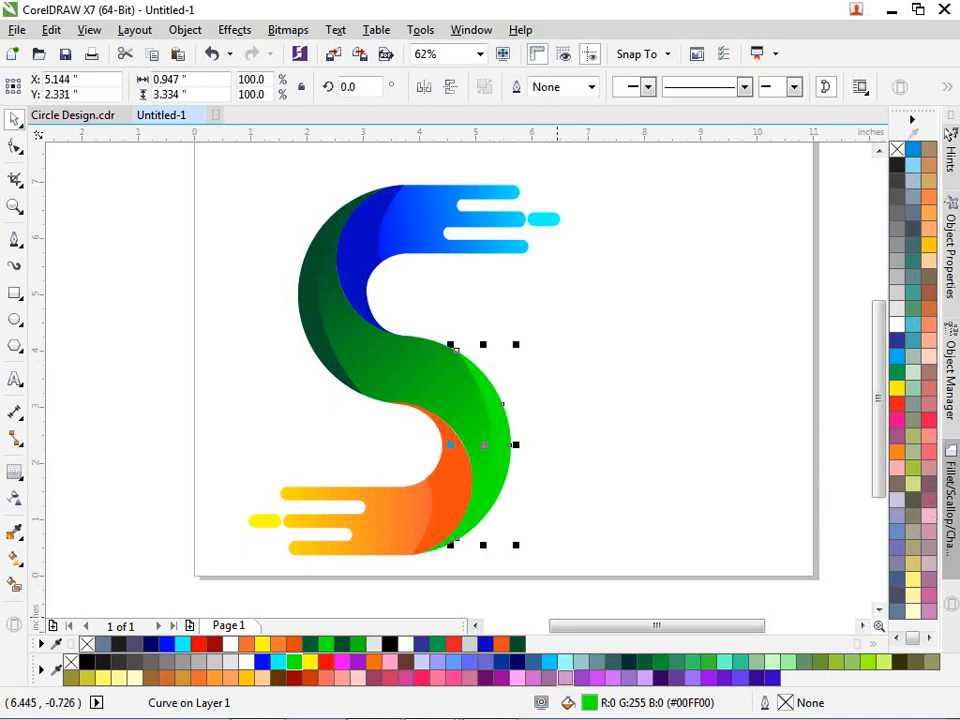
pyautogui.hotkey('shift', 'F11')
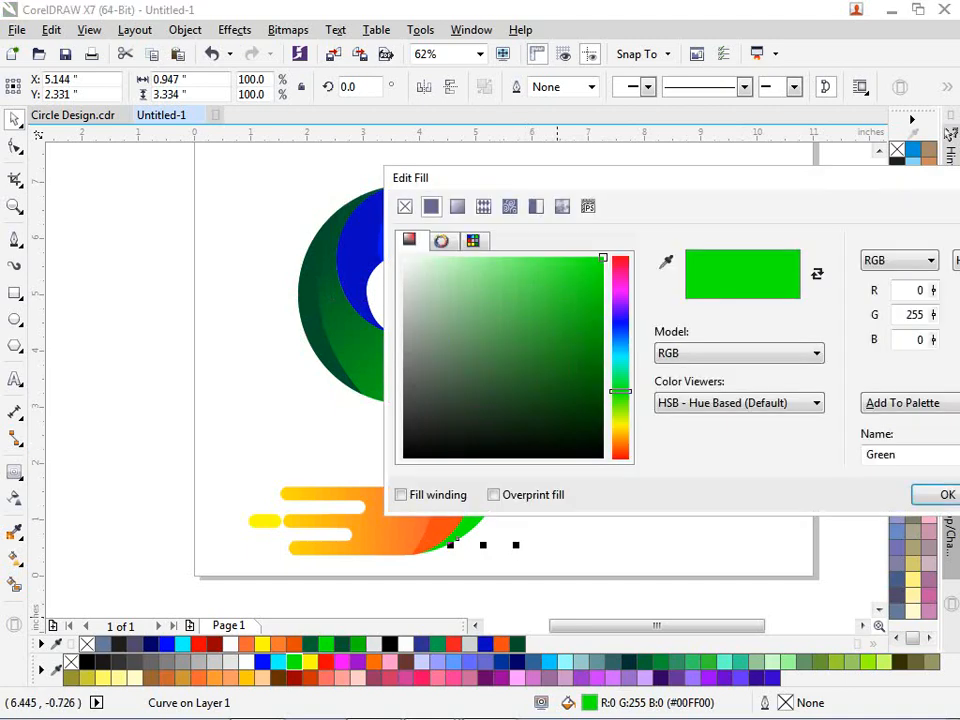
pyautogui.moveTo(580, 178); pyautogui.dragTo(411, 13)
pyautogui.moveTo(434, 93); pyautogui.dragTo(427, 130)
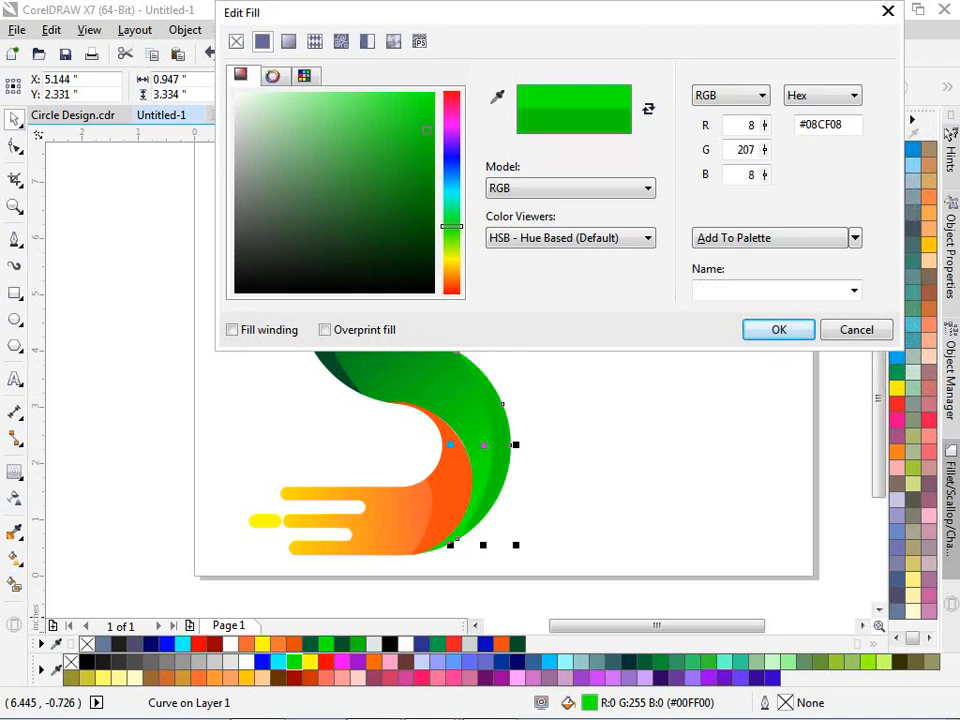
pyautogui.click(779, 329)
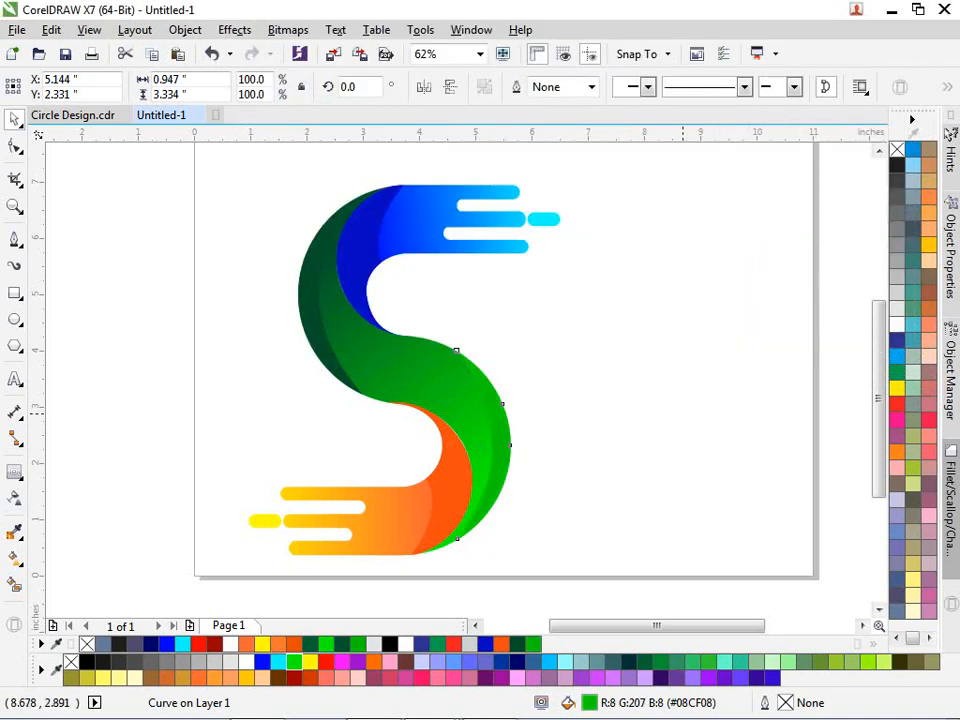
pyautogui.moveTo(195, 151); pyautogui.dragTo(612, 565)
pyautogui.hotkey('ctrl', 'g')
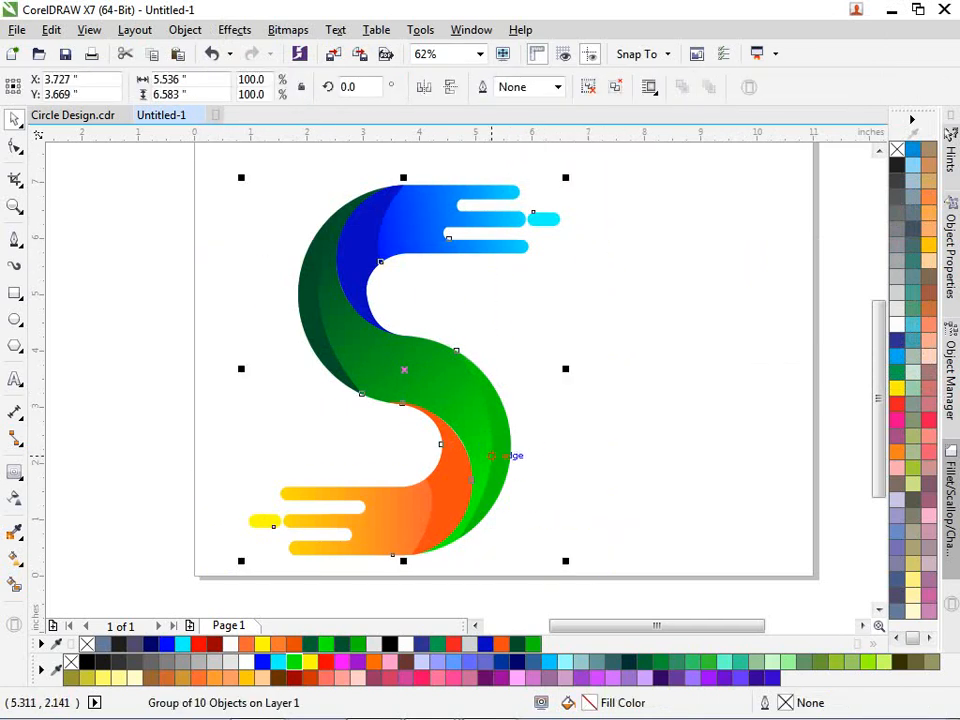
# - Rotate the grouped S logo by 30°
pyautogui.click(525, 540)
pyautogui.moveTo(581, 556); pyautogui.dragTo(564, 496)
pyautogui.click(608, 462)
# - Move the tilted S logo over to the right side of the page
pyautogui.scroll(-1, 608, 462)
pyautogui.click(583, 439)
pyautogui.moveTo(528, 452); pyautogui.dragTo(641, 414)
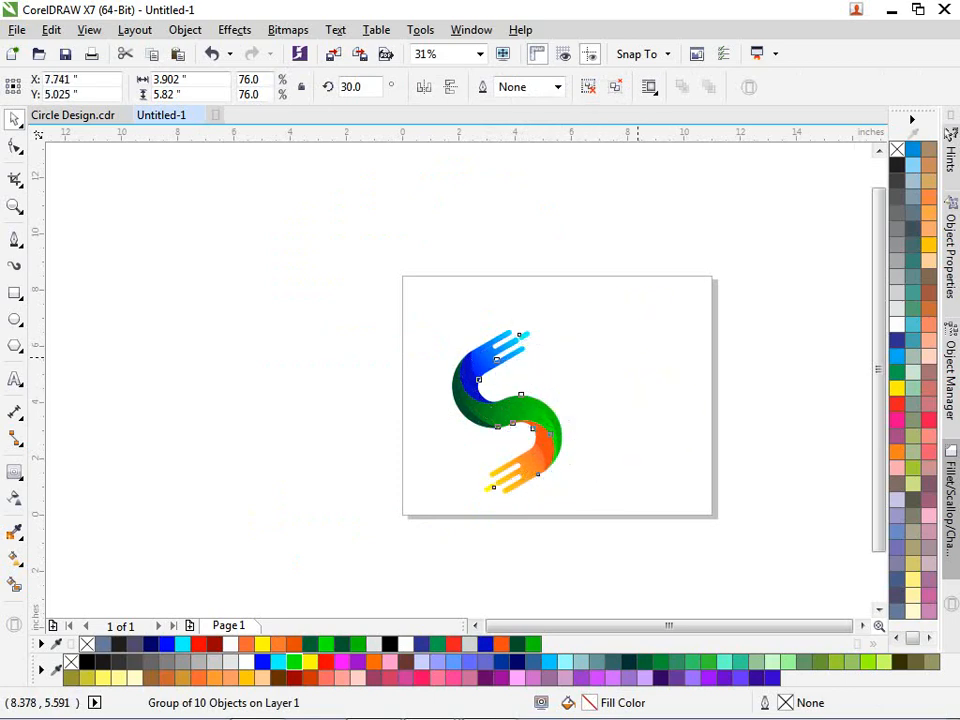
pyautogui.hotkey('shift', 'F2')
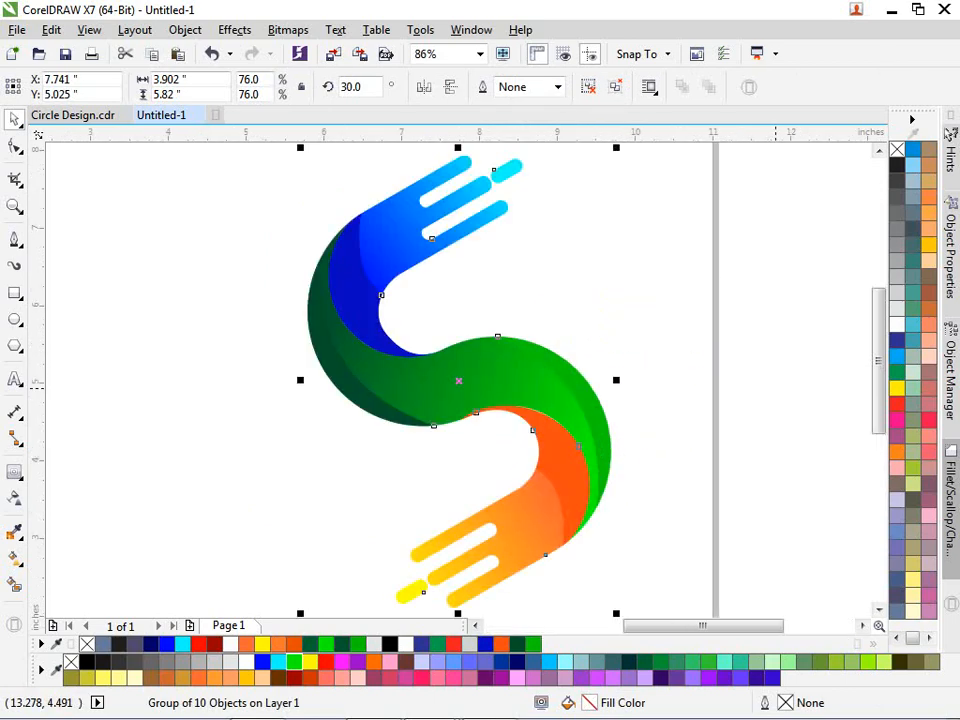
pyautogui.press('F9')
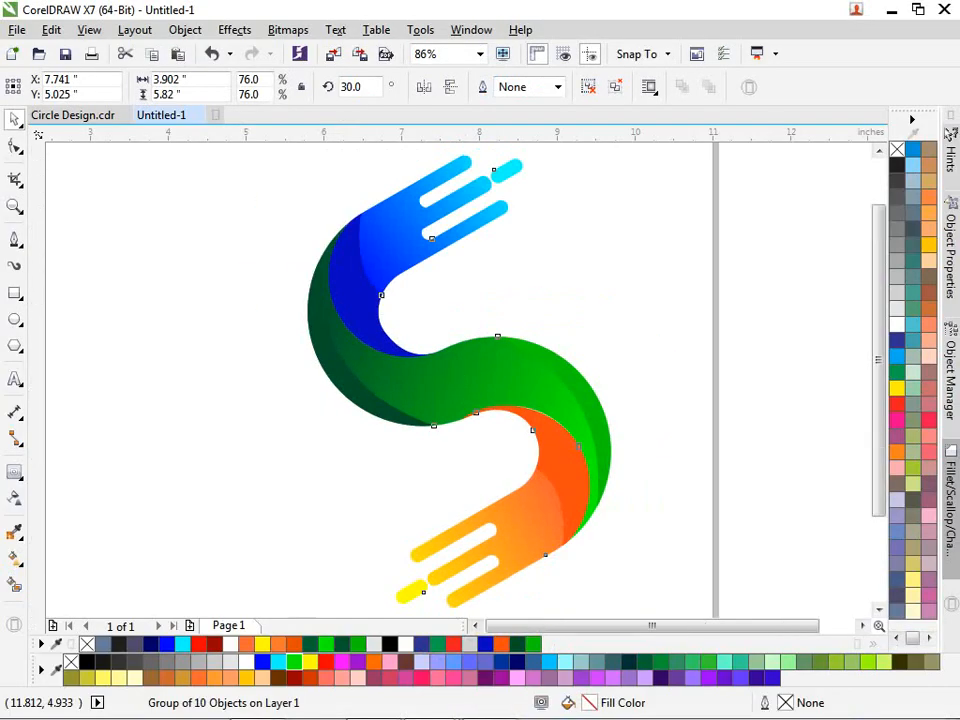
pyautogui.scroll(-2, 777, 396)
pyautogui.moveTo(674, 397); pyautogui.dragTo(694, 397)
pyautogui.click(778, 419)
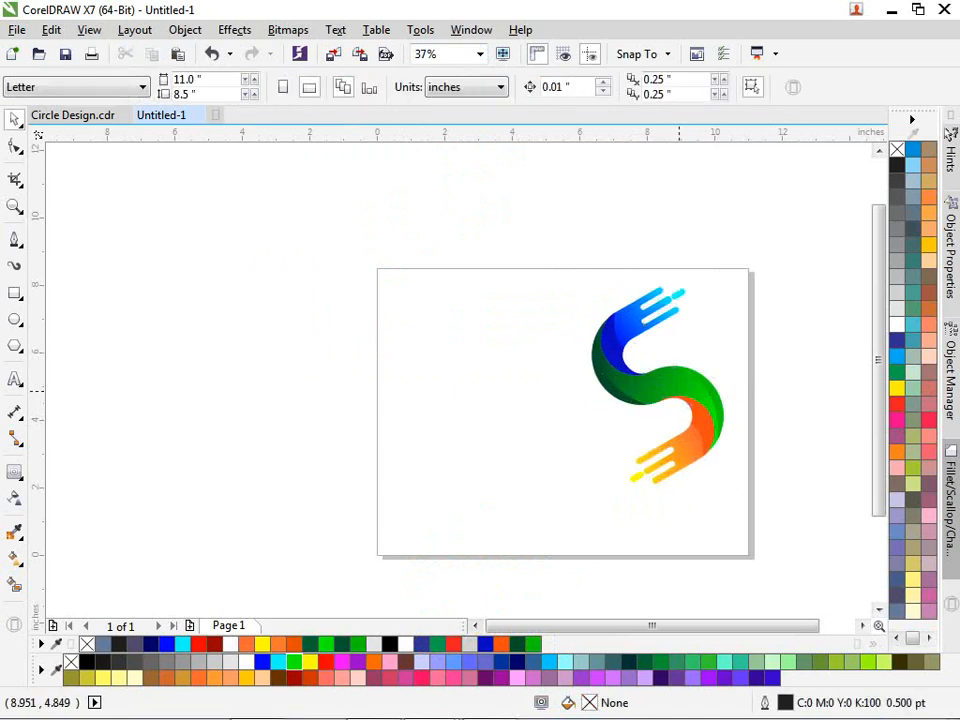
# - Type 'IF YOU NEED CDR FILE', 'CONTACT US', 'ON WHATSAPP' and a phone number at the top-left
pyautogui.scroll(1, 680, 391)
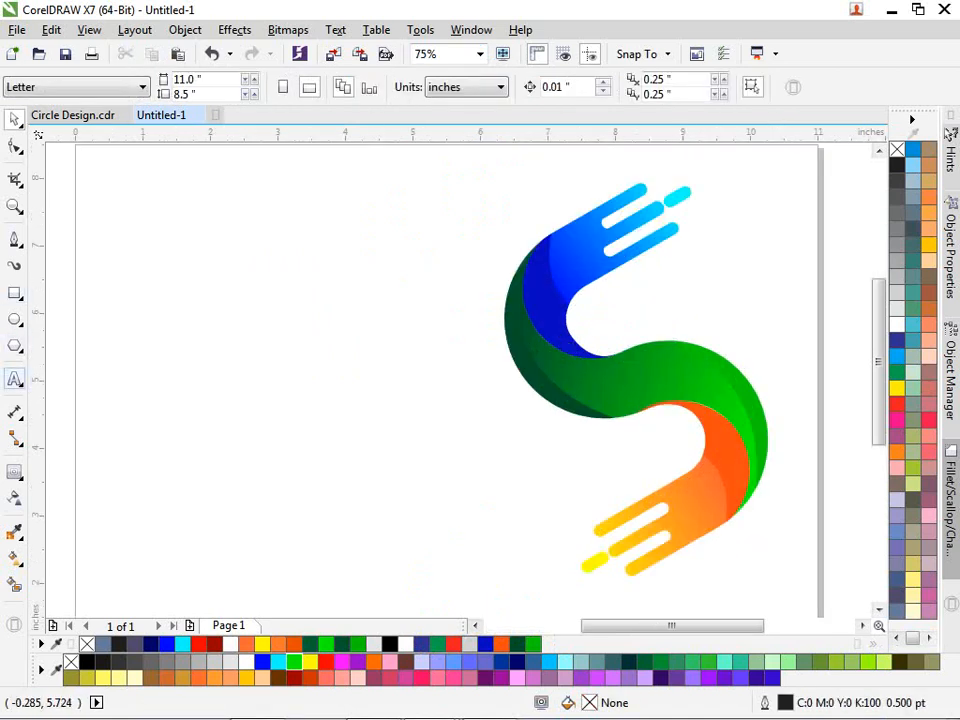
pyautogui.click(15, 379)
pyautogui.click(177, 210)
pyautogui.write('IF ')
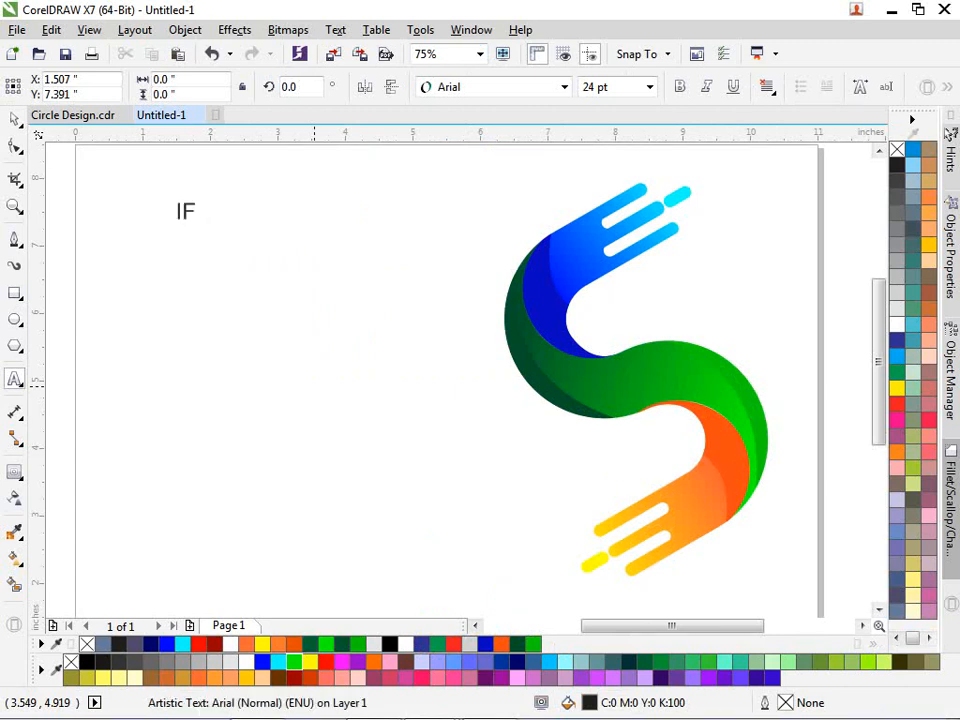
pyautogui.write('YOU NEED ')
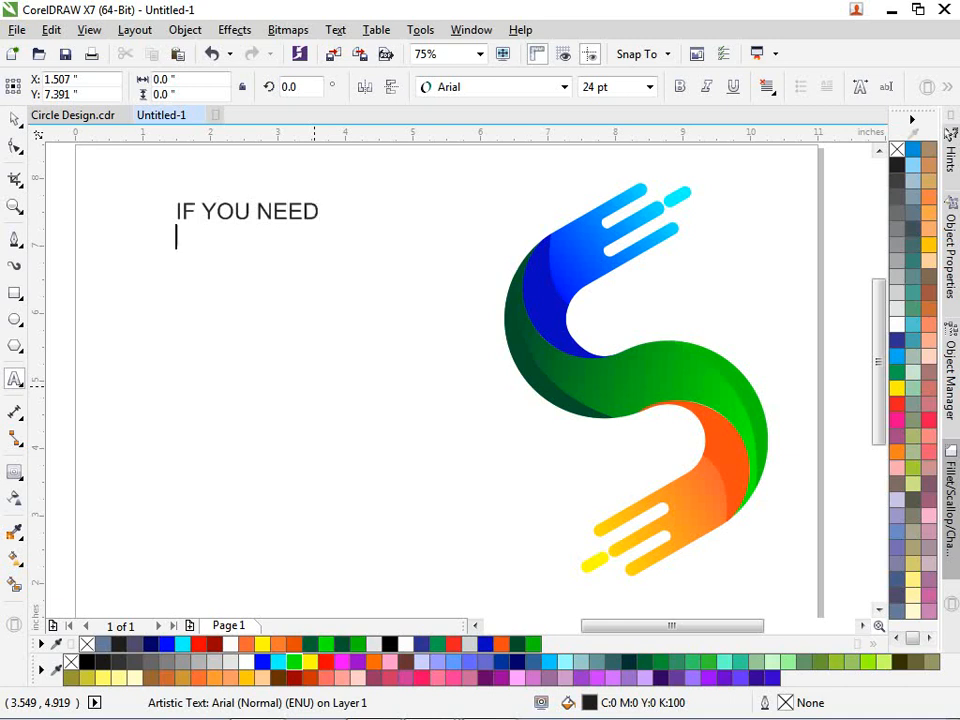
pyautogui.write('CDR ')
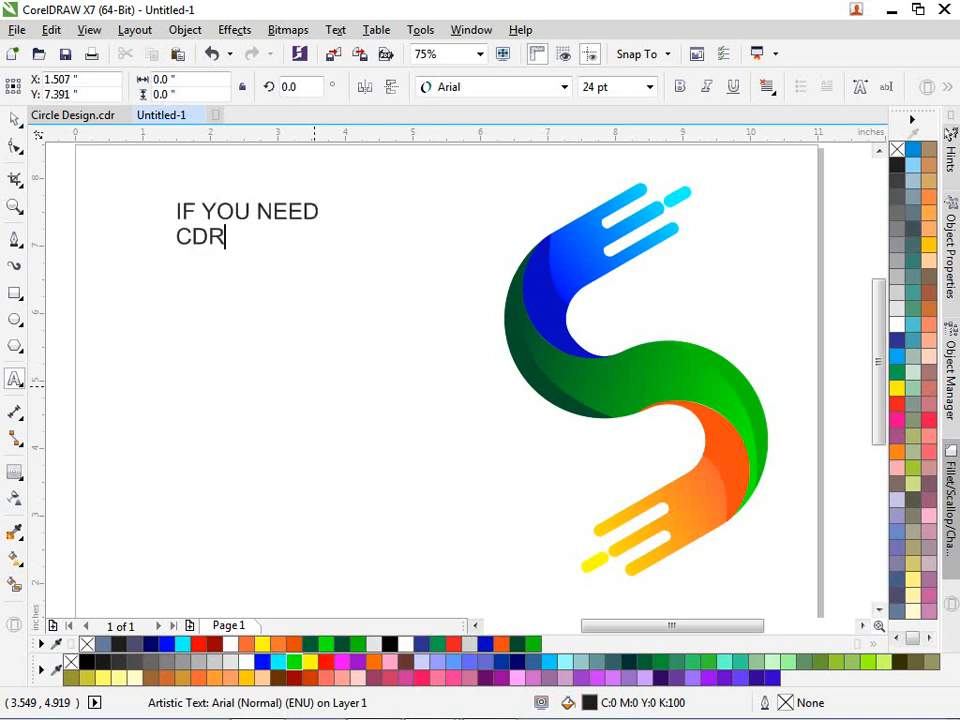
pyautogui.write('FILE')
pyautogui.press('Return')
pyautogui.write('CONT')
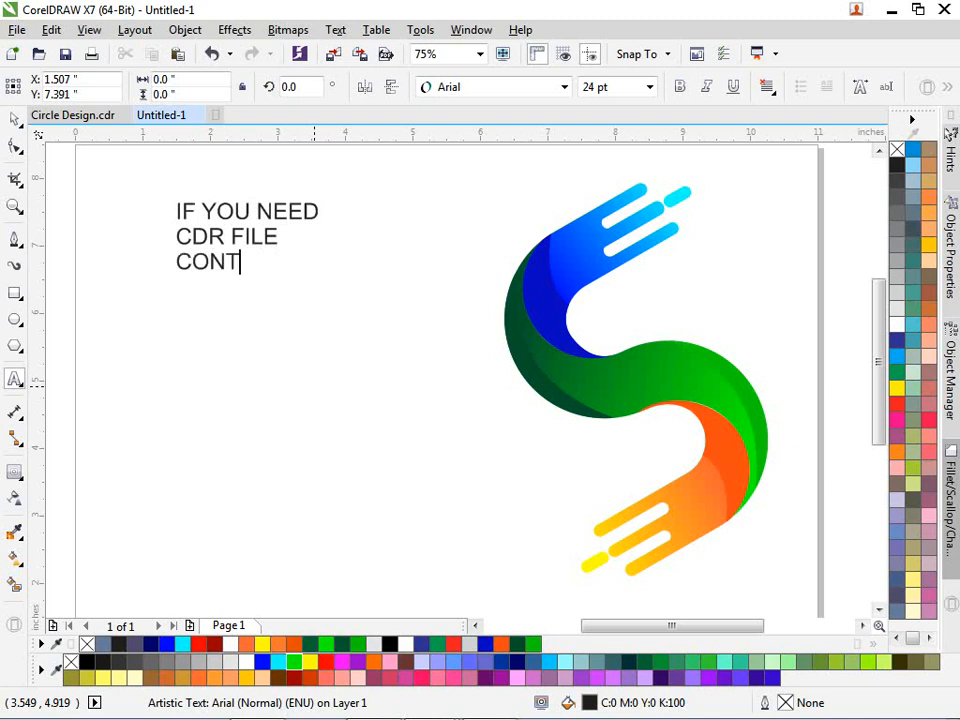
pyautogui.write('ACT US')
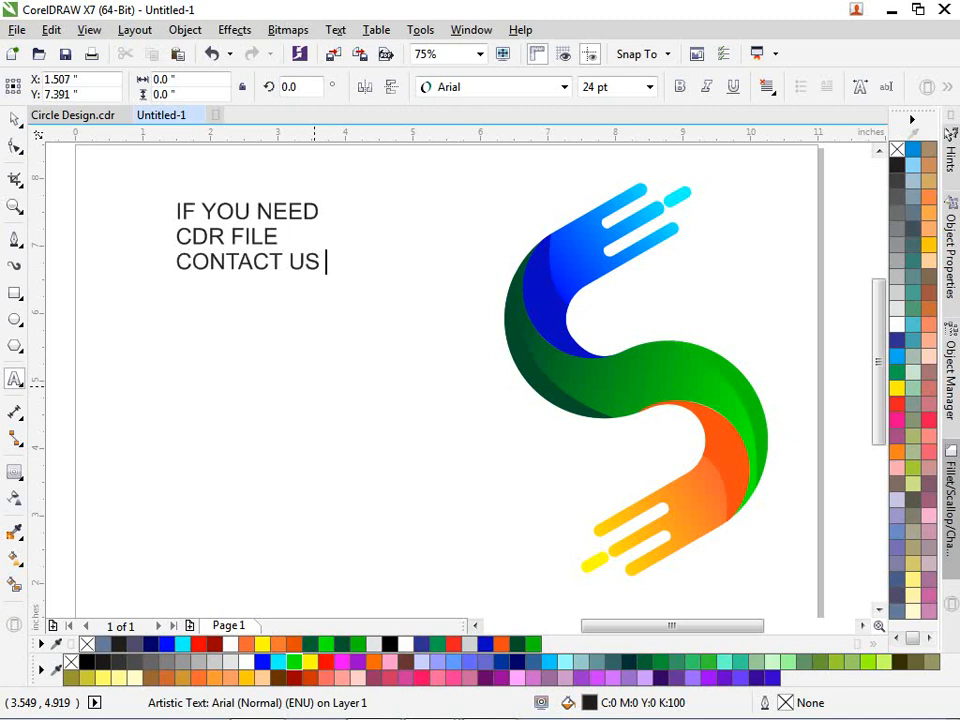
pyautogui.write('ON ')
pyautogui.write('WHATSAP')
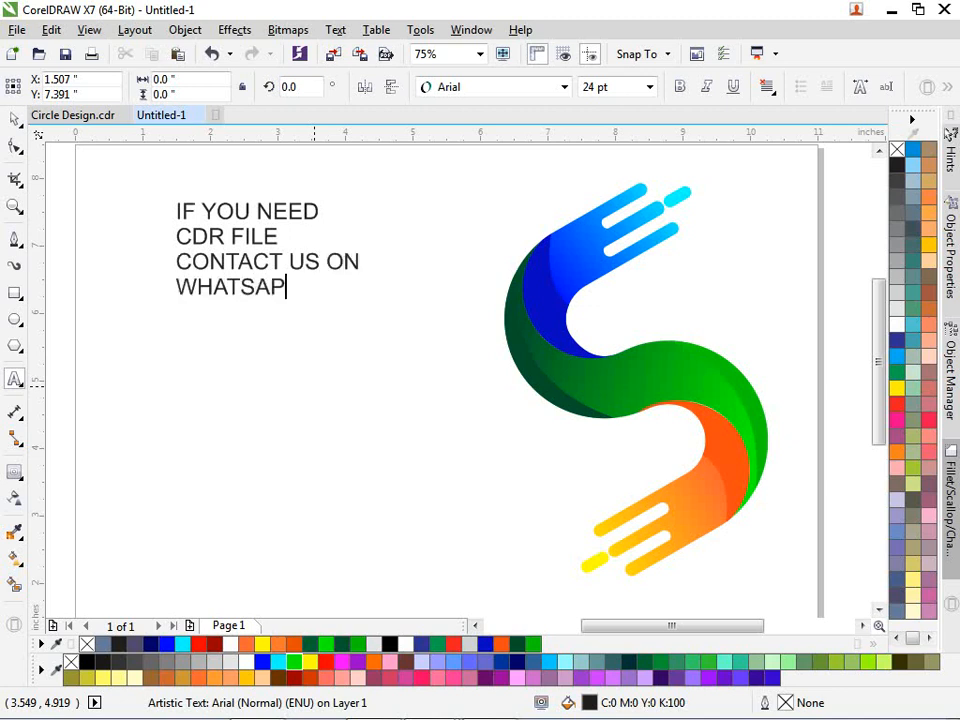
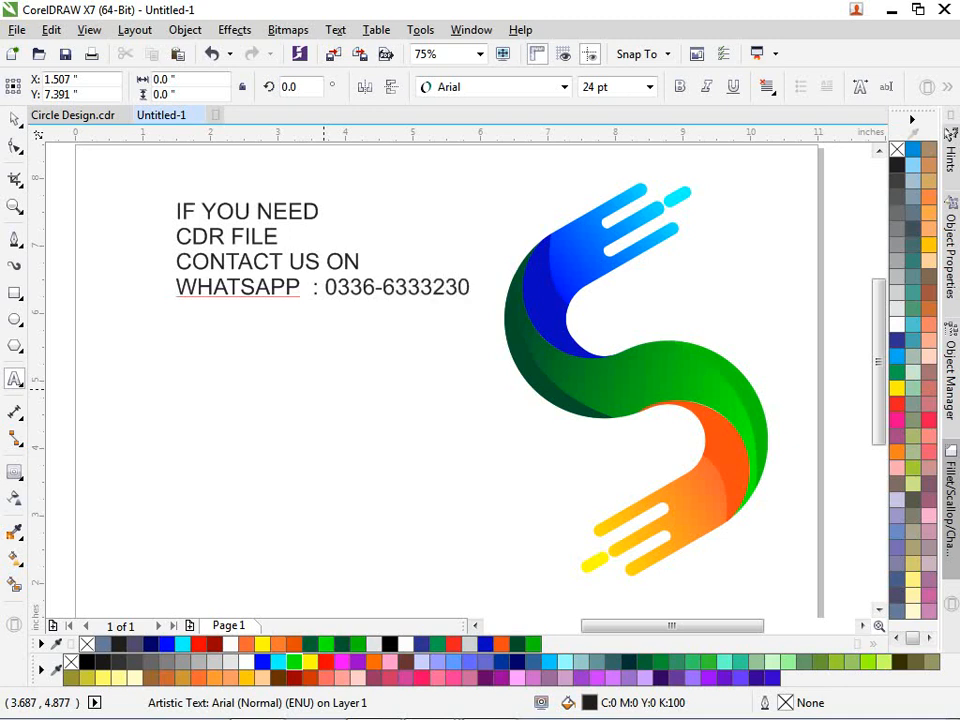
pyautogui.hotkey('ctrl', 'space')
pyautogui.scroll(-4, 324, 388)
pyautogui.scroll(2, 332, 364)
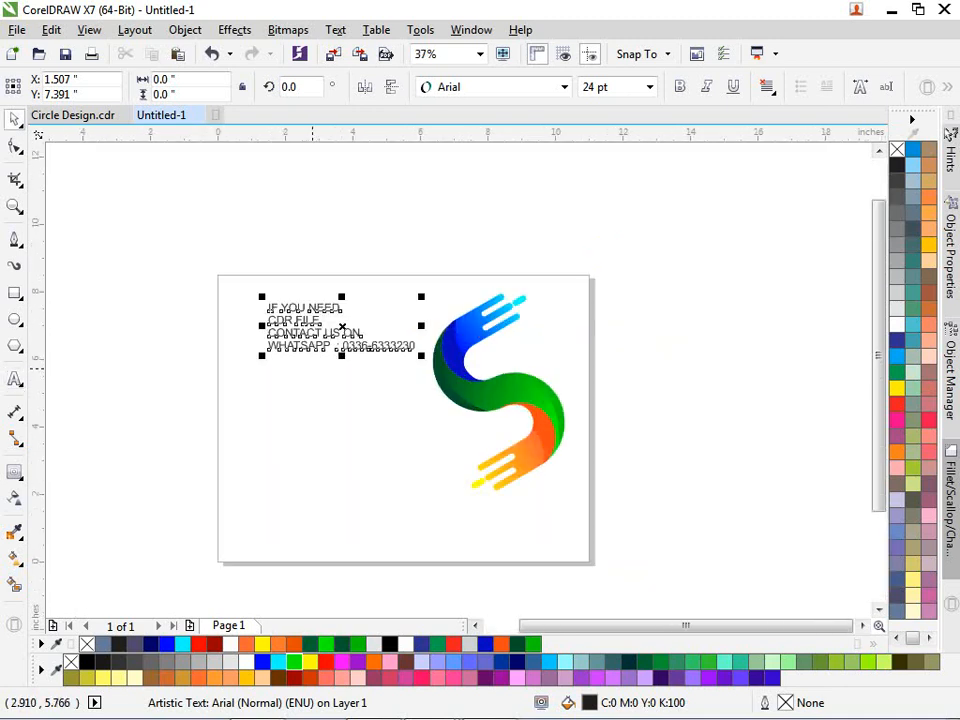
# - Enlarge the contact text to about 32.7 pt and move it down left of the S logo
pyautogui.moveTo(262, 355); pyautogui.dragTo(208, 372)
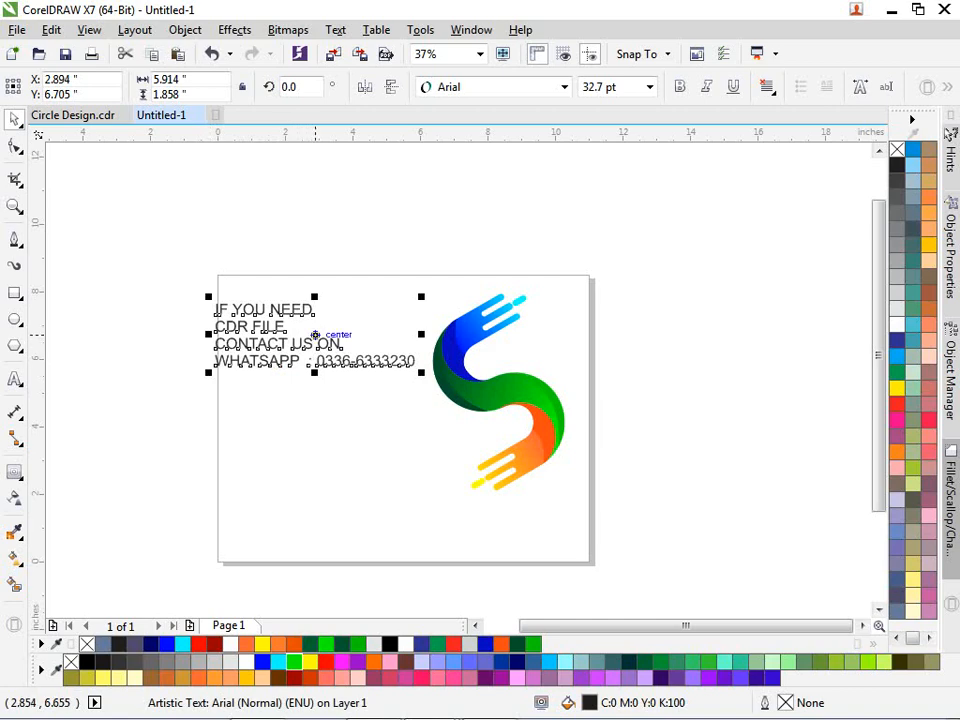
pyautogui.moveTo(313, 335); pyautogui.dragTo(383, 396)
pyautogui.moveTo(280, 432); pyautogui.dragTo(256, 472)
pyautogui.click(319, 543)
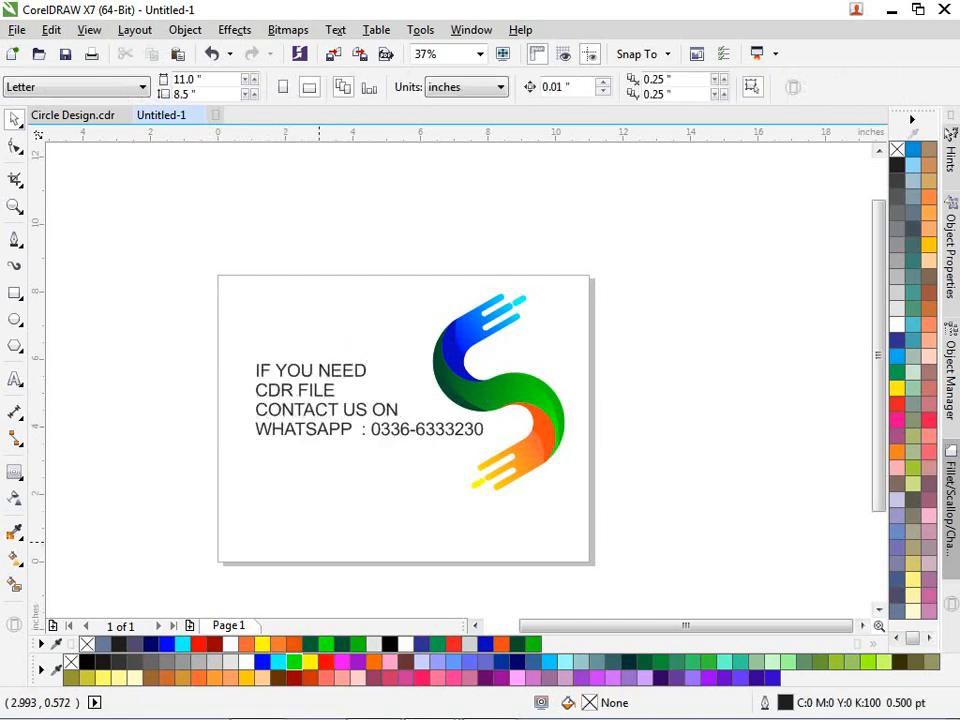
pyautogui.press('F4')
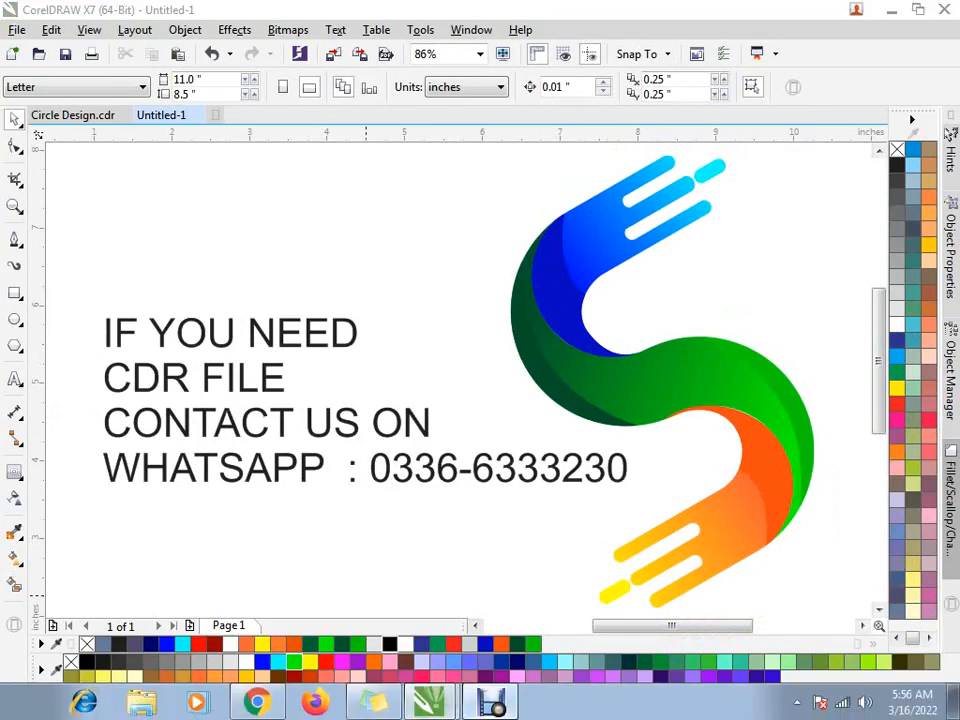
pyautogui.click(818, 716)
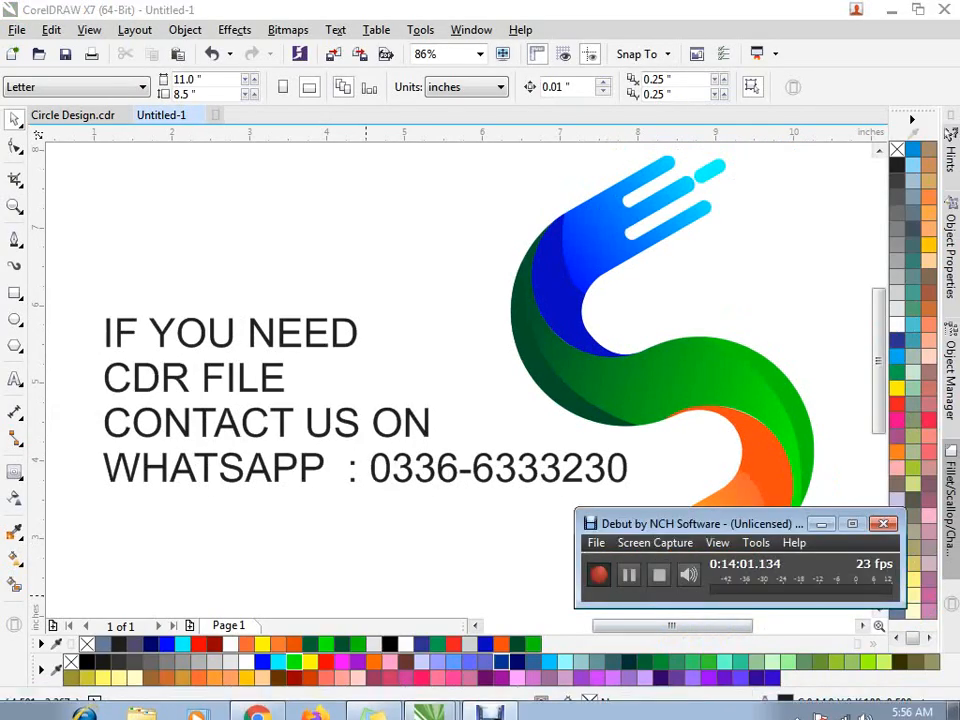